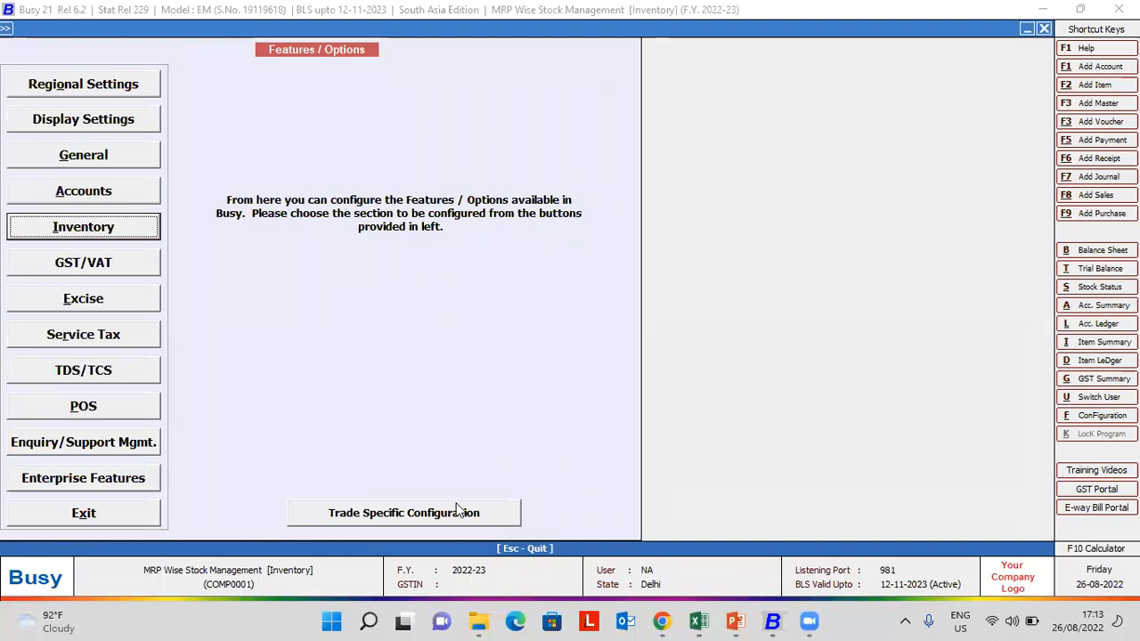
Load the trade-specific default configuration for the FMCG - Retail trade type to review its options.
{"action": "left_click", "coordinate": [449, 514]}
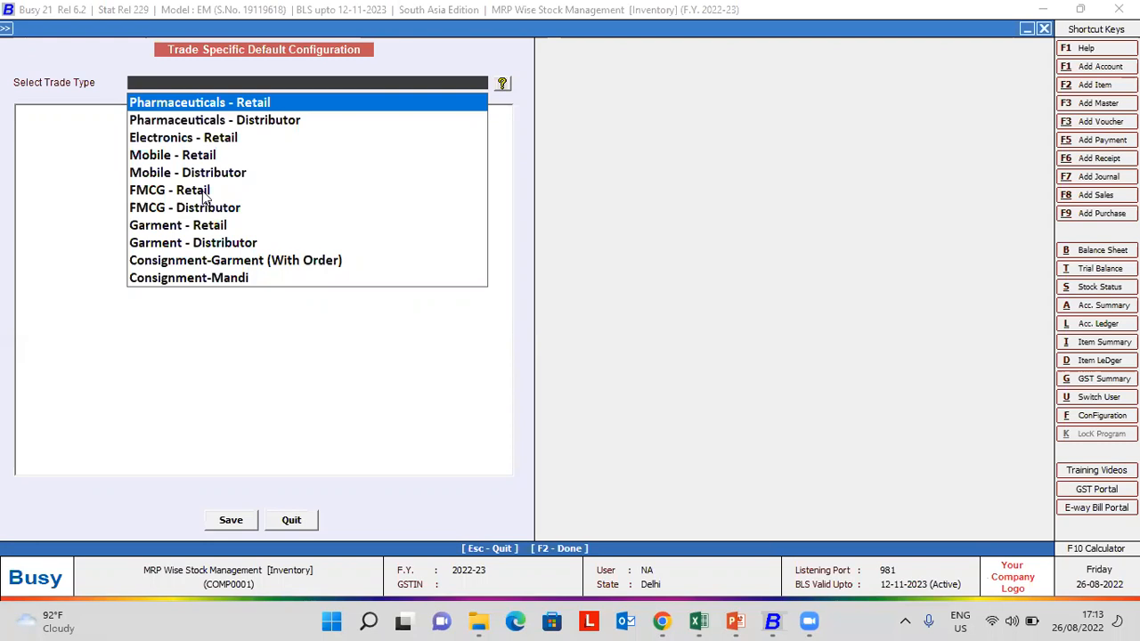
{"action": "key", "text": "Down"}
{"action": "key", "text": "Down"}
{"action": "key", "text": "Down"}
{"action": "key", "text": "Down"}
{"action": "key", "text": "Down"}
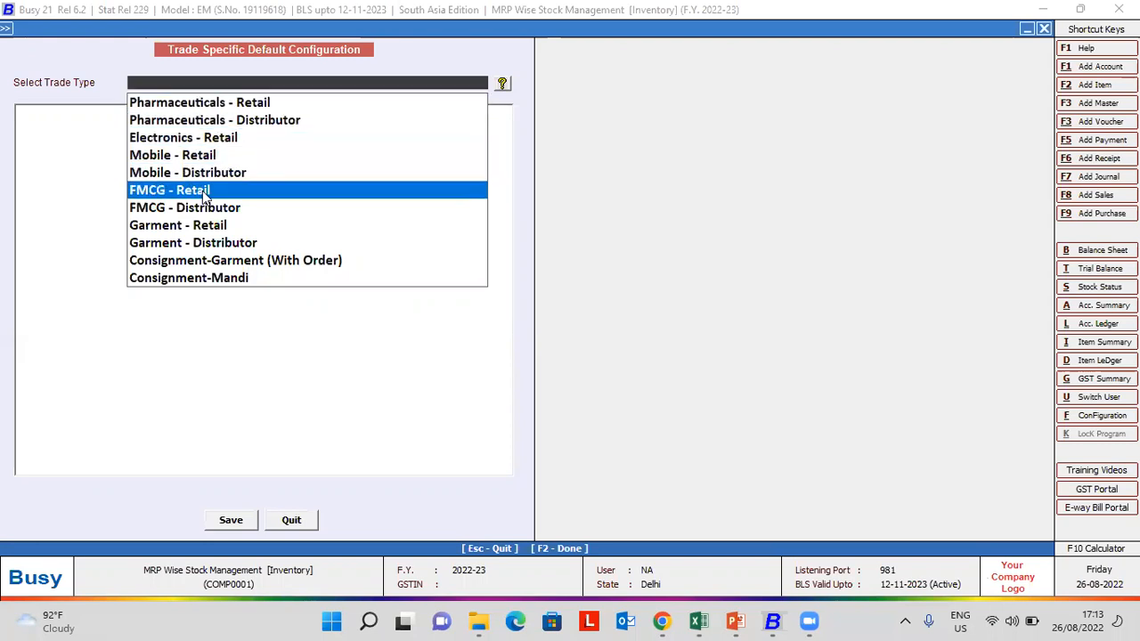
{"action": "key", "text": "Return"}
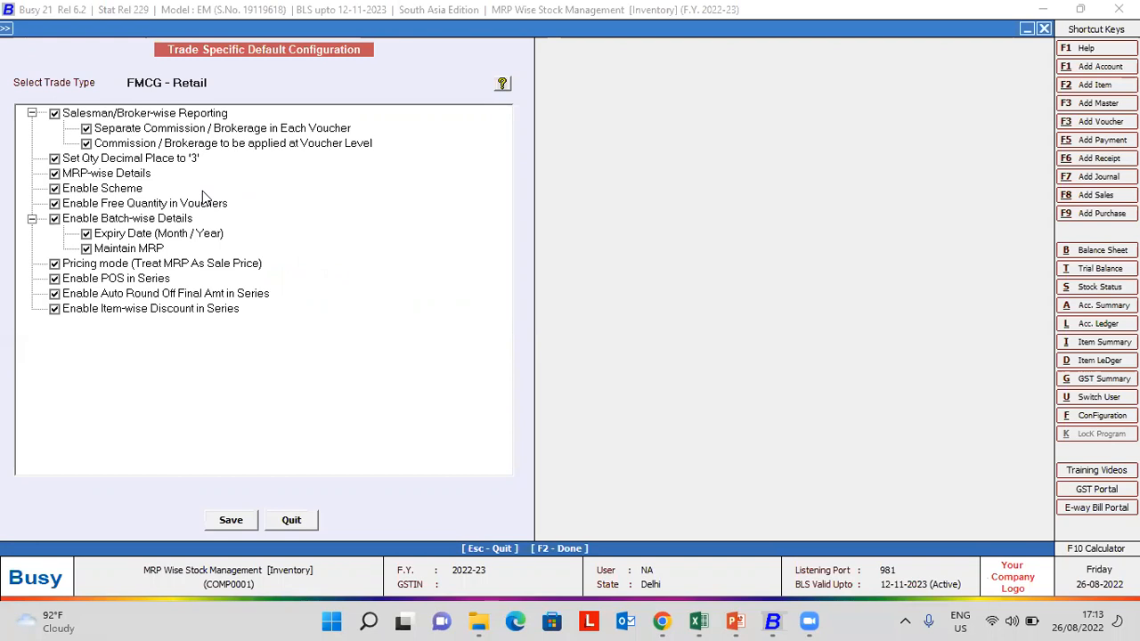
Clear the Salesman/Broker-wise Reporting option and leave the trade-specific configuration without saving.
{"action": "left_click", "coordinate": [54, 113]}
{"action": "left_click", "coordinate": [65, 114]}
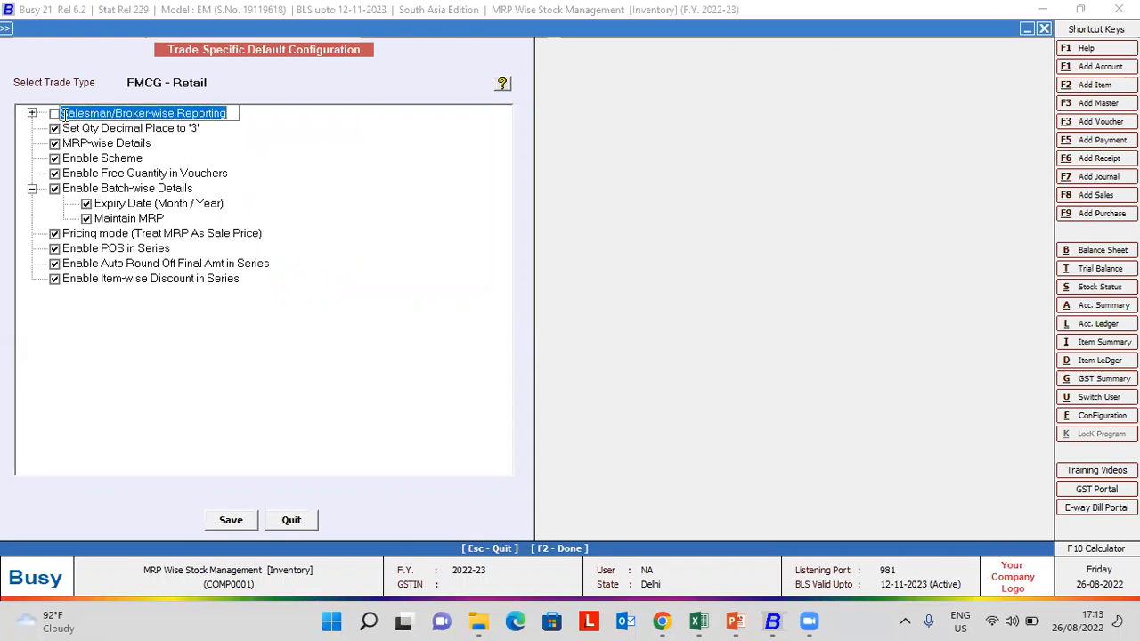
{"action": "key", "text": "Escape"}
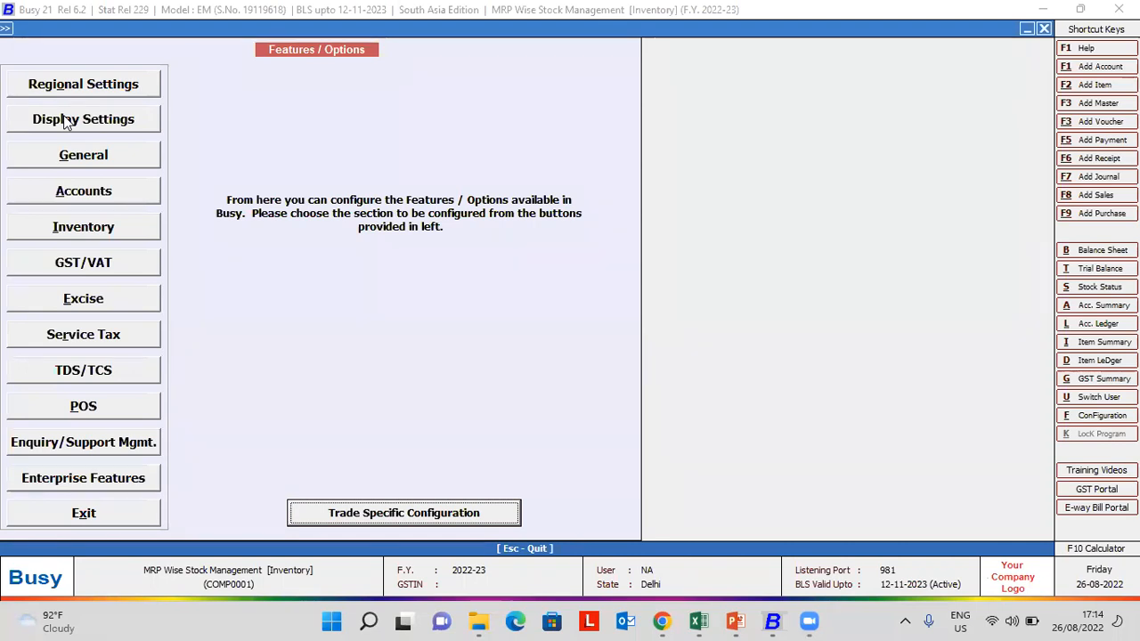
{"action": "key", "text": "Return"}
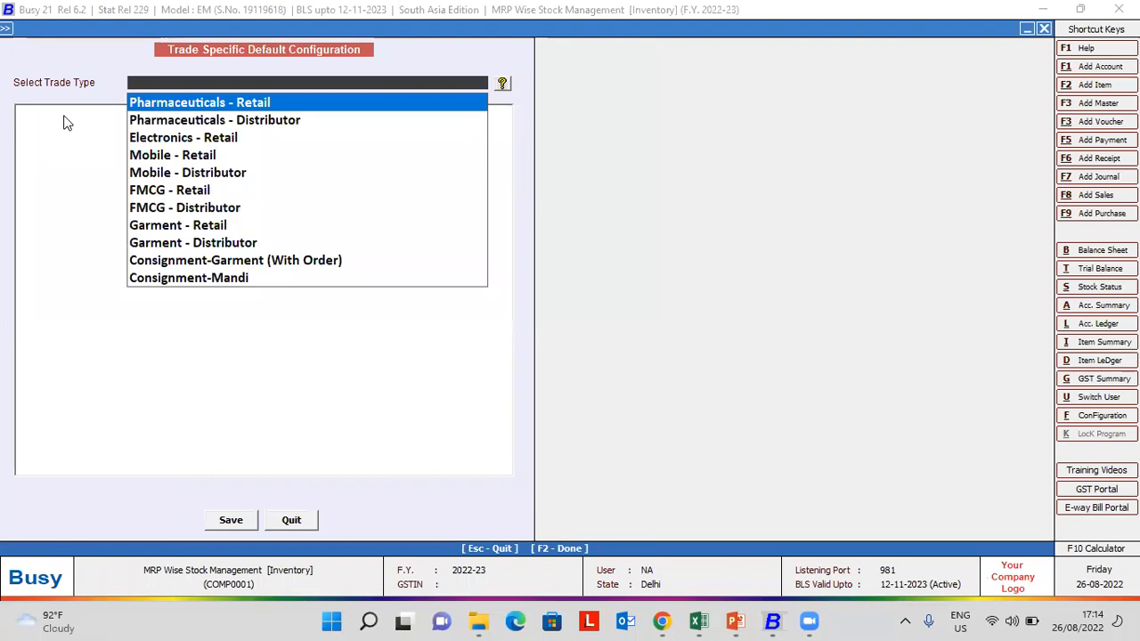
{"action": "key", "text": "Escape"}
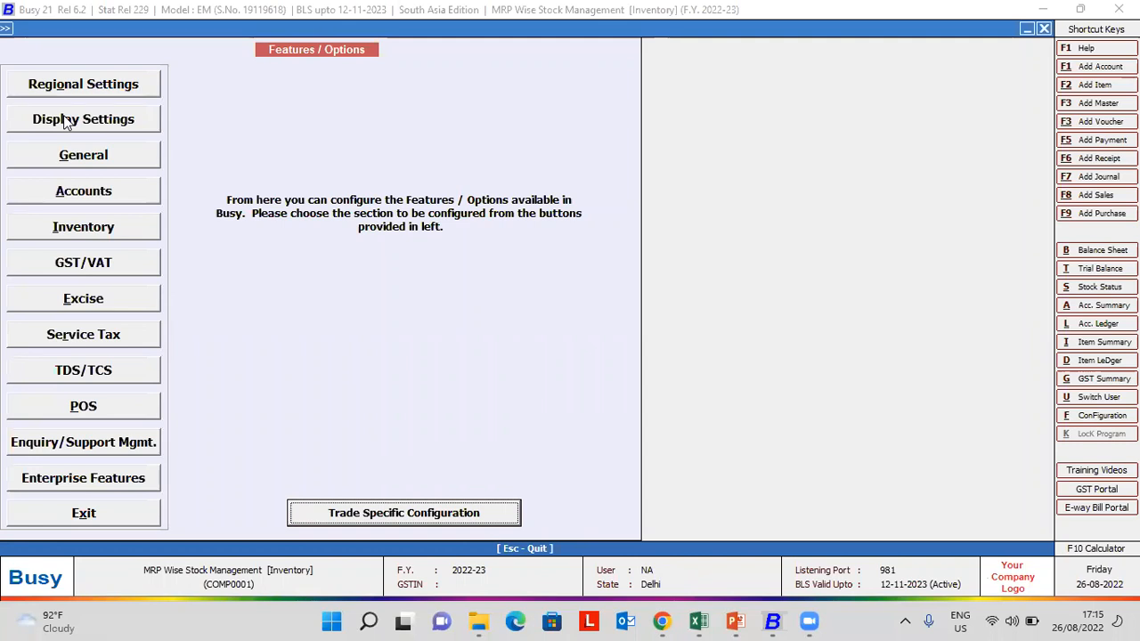
Search the inventory feature options for "MRP" to locate the MRP-wise Details setting.
{"action": "left_click", "coordinate": [124, 226]}
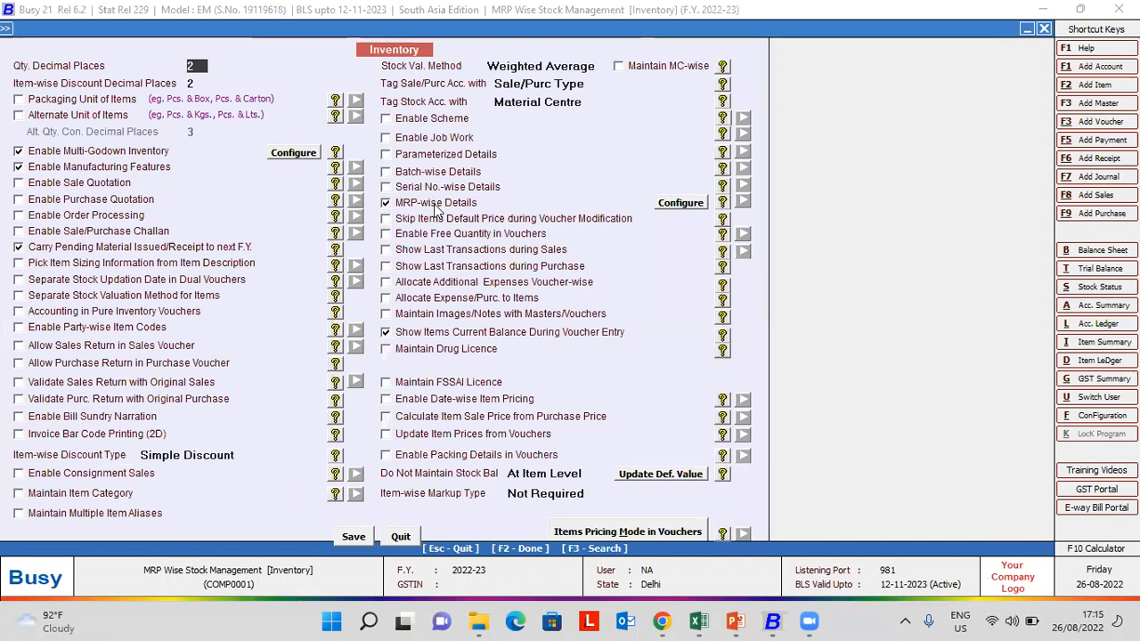
{"action": "key", "text": "F3"}
{"action": "type", "text": "MRP"}
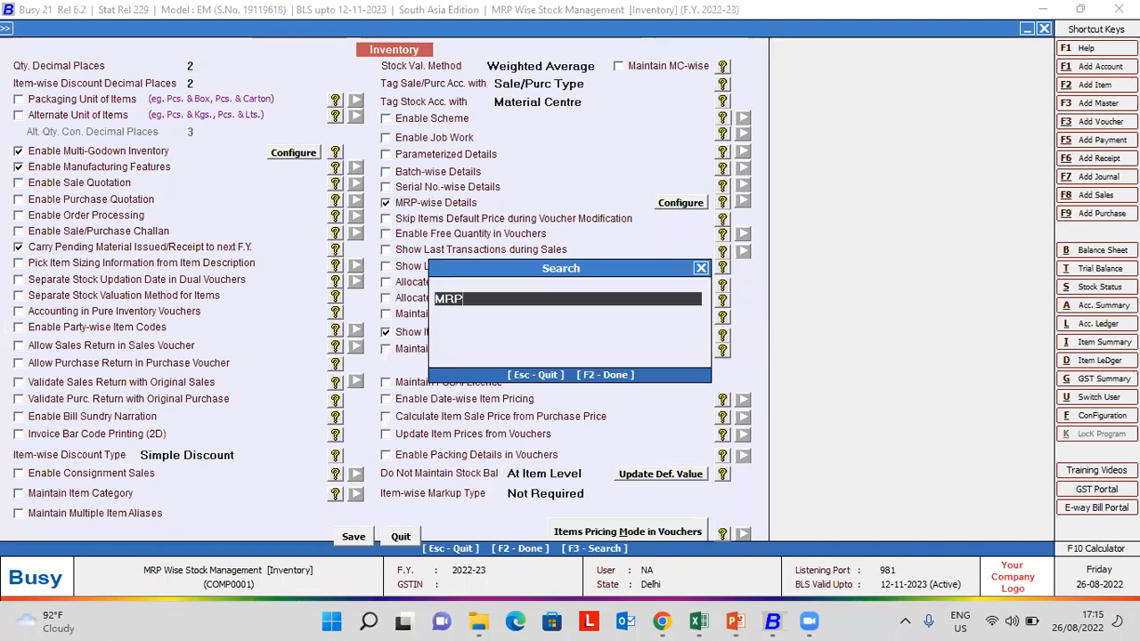
{"action": "key", "text": "Return"}
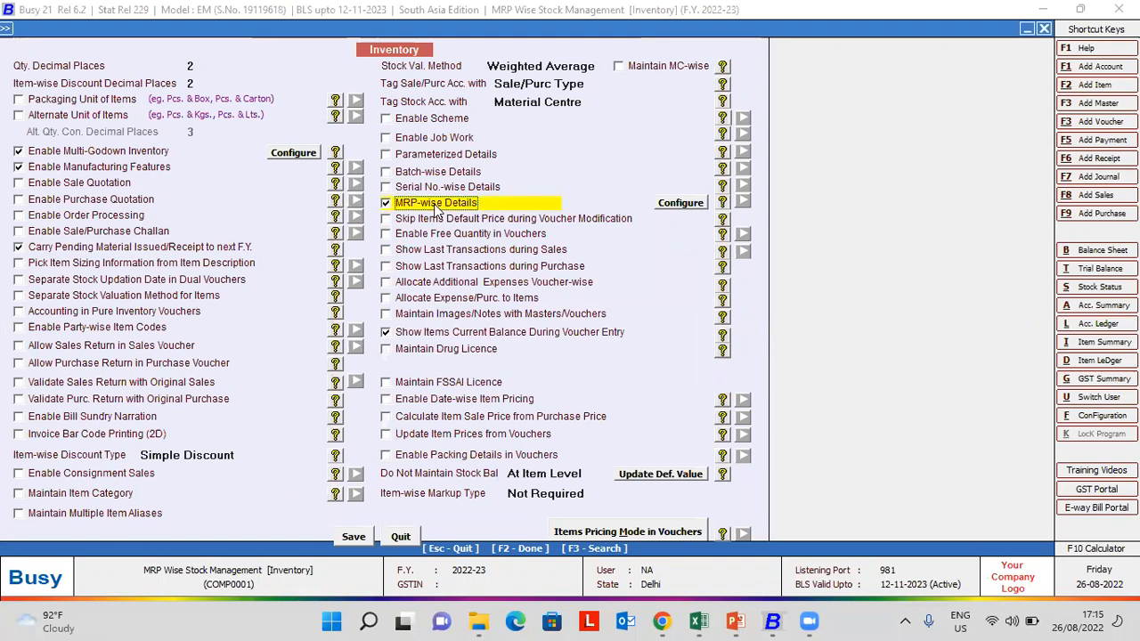
Set Adjustment W/O Stock to Allow with Warning in the MRP-wise detail options and save the inventory configuration.
{"action": "left_click", "coordinate": [680, 203]}
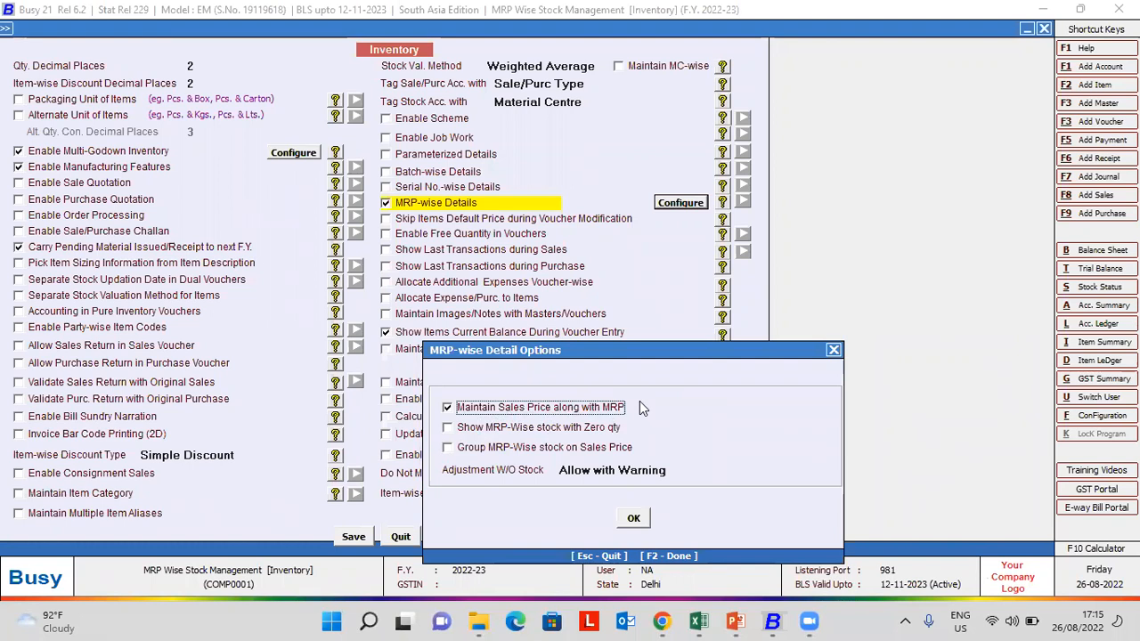
{"action": "left_click", "coordinate": [632, 468]}
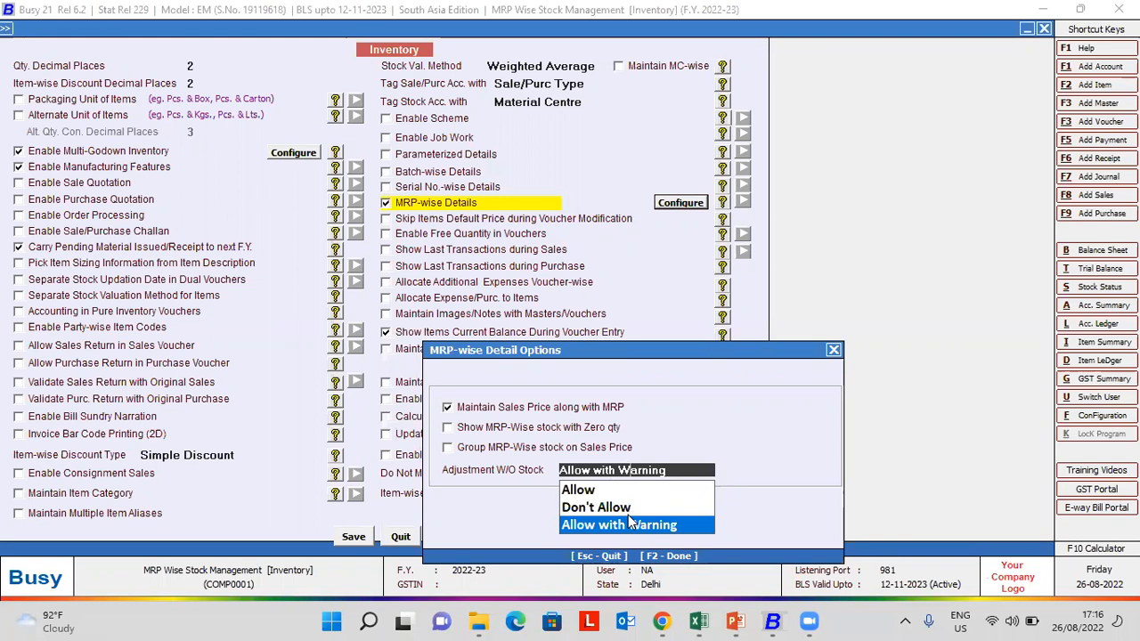
{"action": "left_click", "coordinate": [630, 519]}
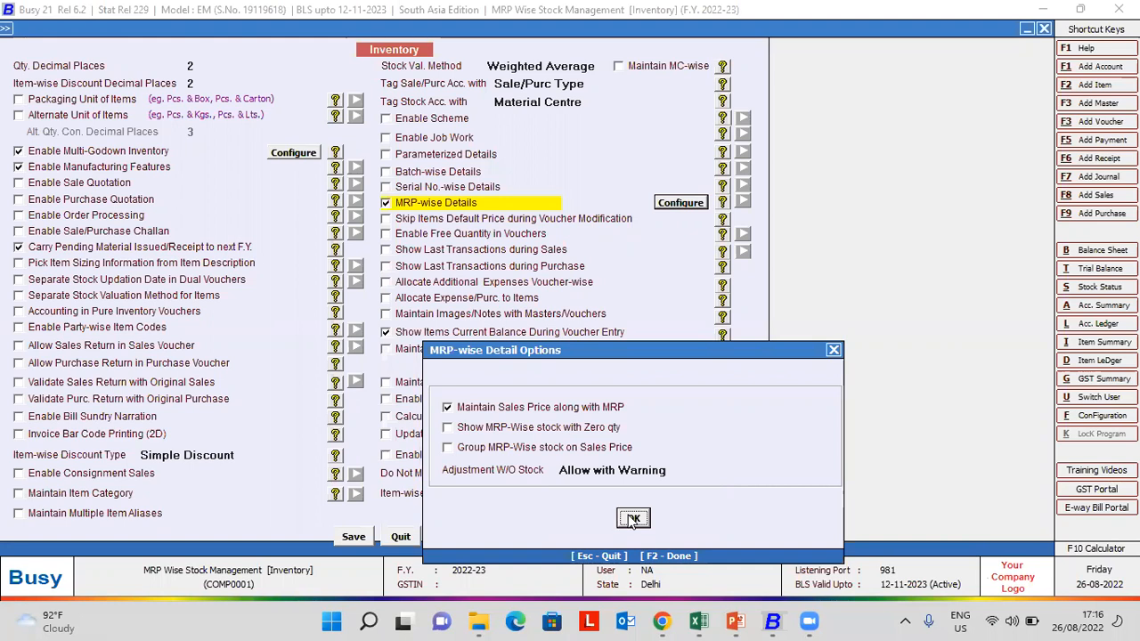
{"action": "left_click", "coordinate": [632, 520]}
{"action": "left_click", "coordinate": [363, 535]}
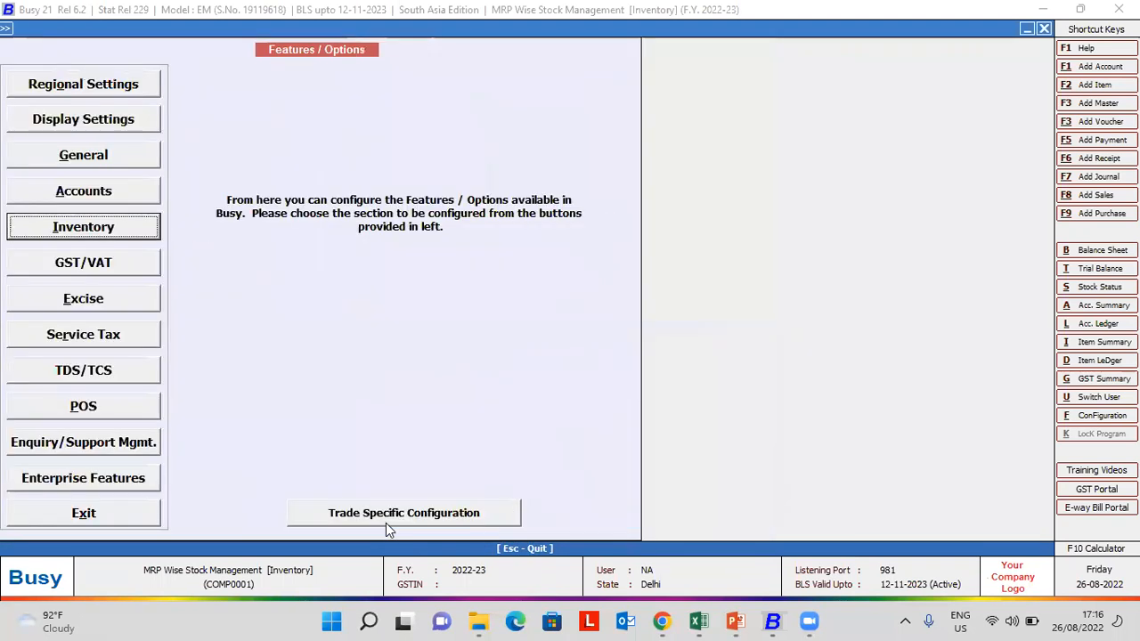
{"action": "key", "text": "Escape"}
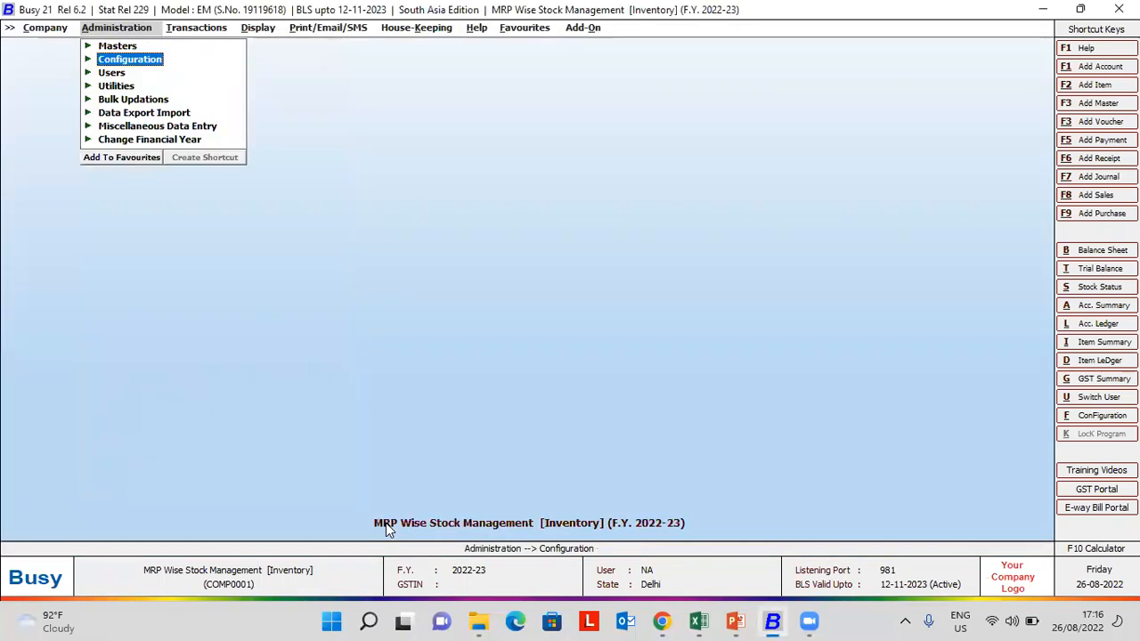
Open the item master of Coca Cola 500 Ml for modification.
{"action": "key", "text": "Up"}
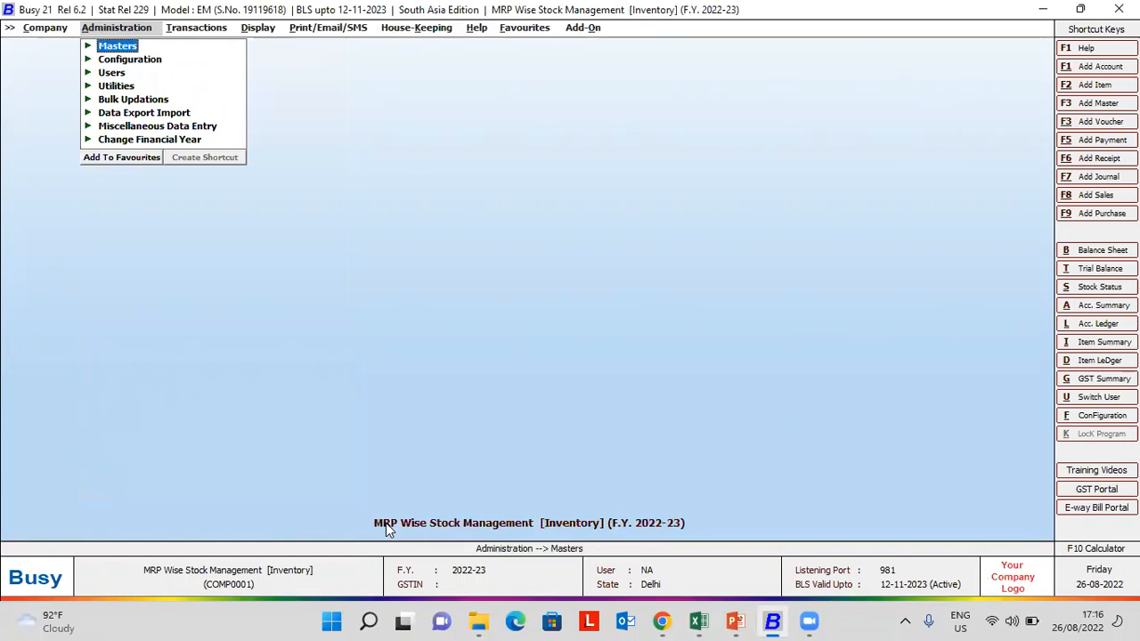
{"action": "key", "text": "Return"}
{"action": "key", "text": "Down"}
{"action": "key", "text": "Down"}
{"action": "key", "text": "Down"}
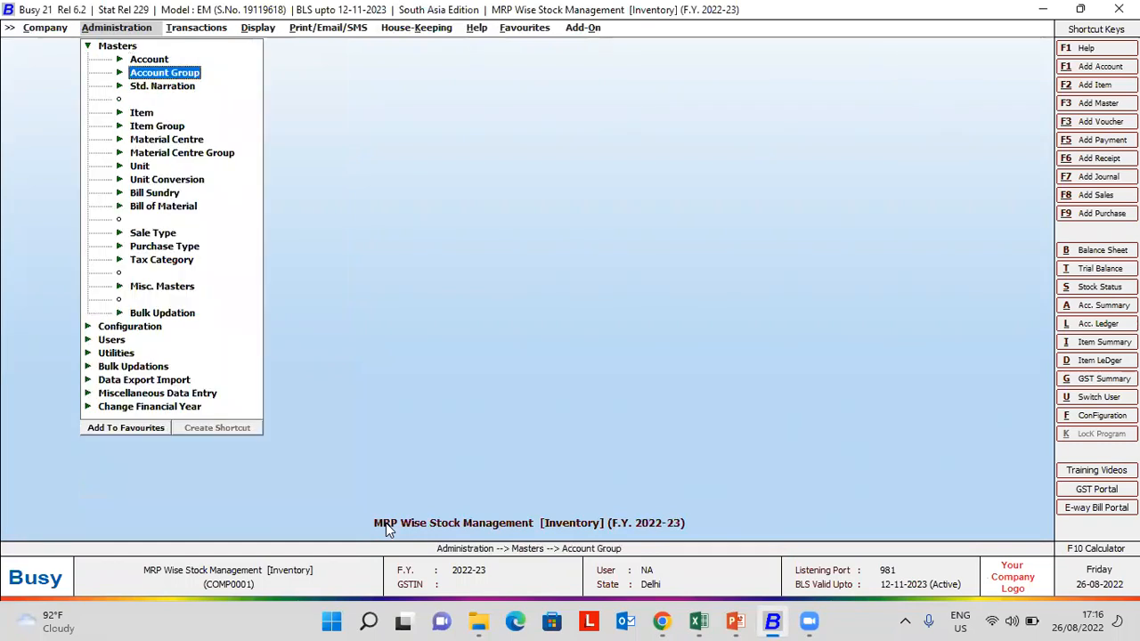
{"action": "key", "text": "Return"}
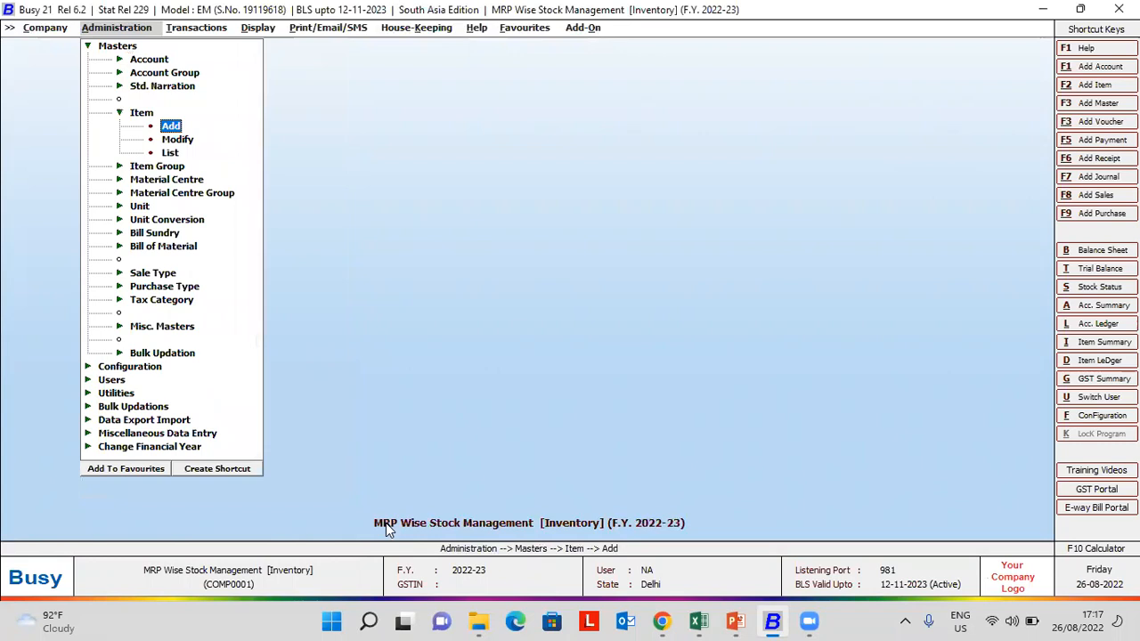
{"action": "key", "text": "Down"}
{"action": "key", "text": "Down"}
{"action": "key", "text": "Up"}
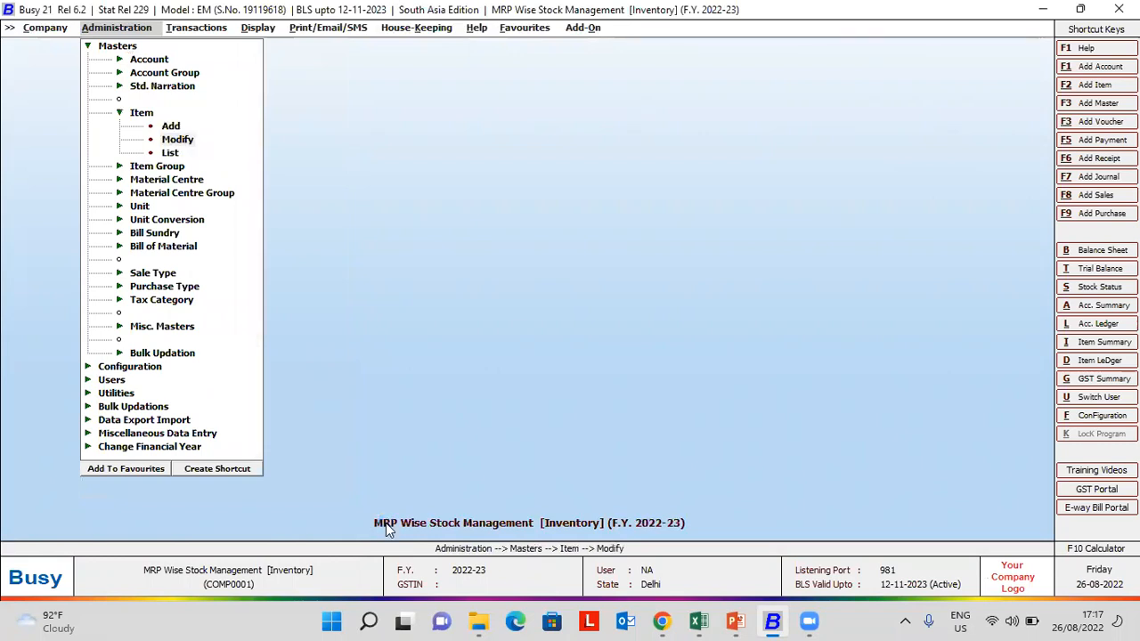
{"action": "key", "text": "Return"}
{"action": "key", "text": "Return"}
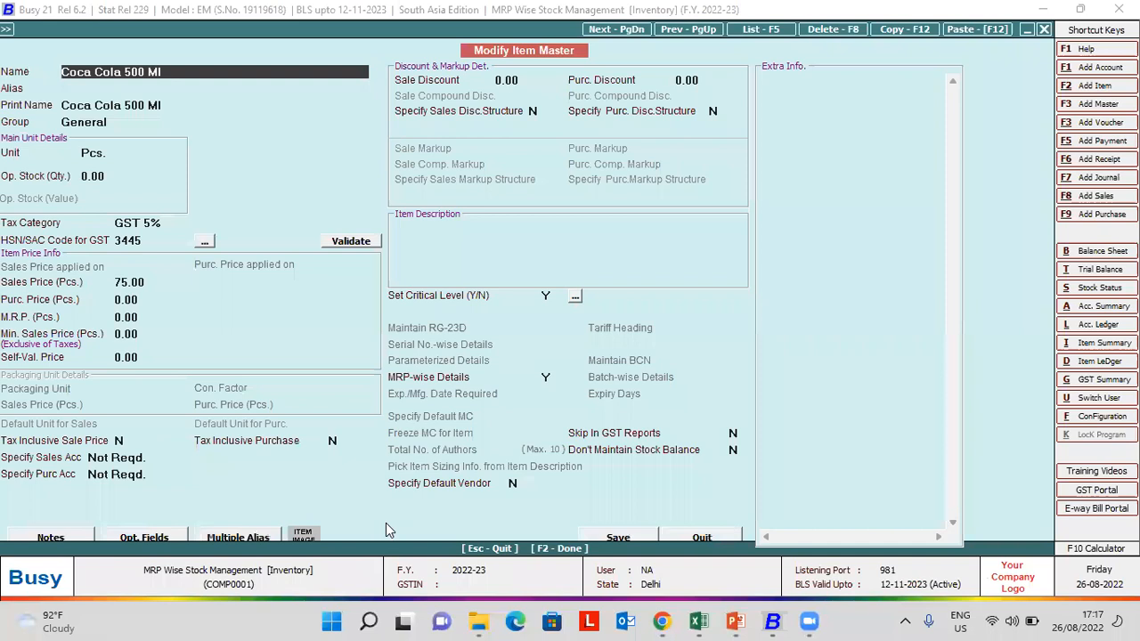
Clear the sales price of Coca Cola 500 Ml to 0.00.
{"action": "key", "text": "Return"}
{"action": "key", "text": "Return"}
{"action": "key", "text": "Return"}
{"action": "key", "text": "Return"}
{"action": "key", "text": "Return"}
{"action": "key", "text": "Return"}
{"action": "key", "text": "Return"}
{"action": "key", "text": "Return"}
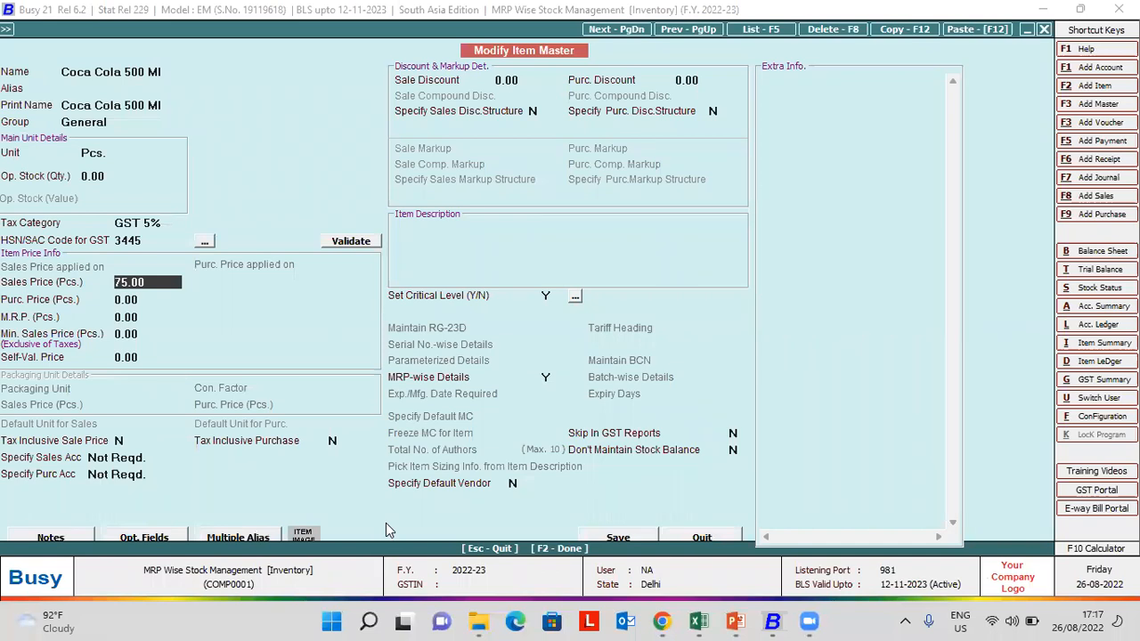
{"action": "key", "text": "BackSpace"}
{"action": "key", "text": "BackSpace"}
{"action": "key", "text": "BackSpace"}
{"action": "key", "text": "BackSpace"}
{"action": "key", "text": "BackSpace"}
{"action": "key", "text": "Return"}
Check the MRP-wise Details setting of Coca Cola 500 Ml and save the item master.
{"action": "key", "text": "Return"}
{"action": "key", "text": "Return"}
{"action": "key", "text": "Return"}
{"action": "key", "text": "Return"}
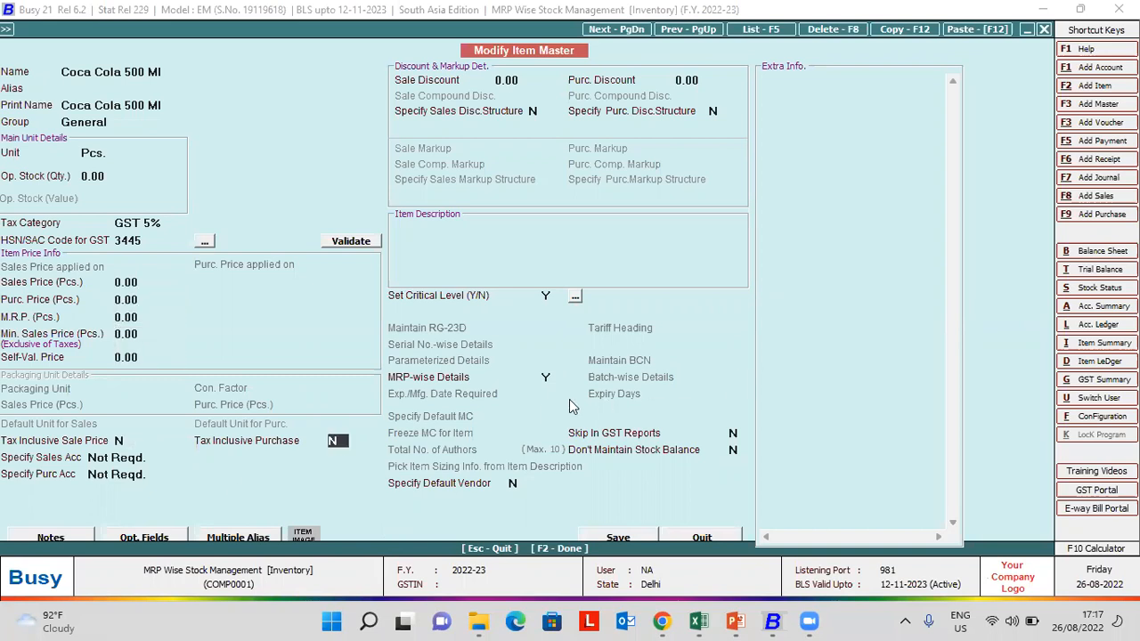
{"action": "left_click", "coordinate": [548, 376]}
{"action": "key", "text": "F2"}
{"action": "key", "text": "Return"}
Open the Uncle Chips item master, check its MRP-wise Details setting and save it.
{"action": "key", "text": "Down"}
{"action": "key", "text": "Return"}
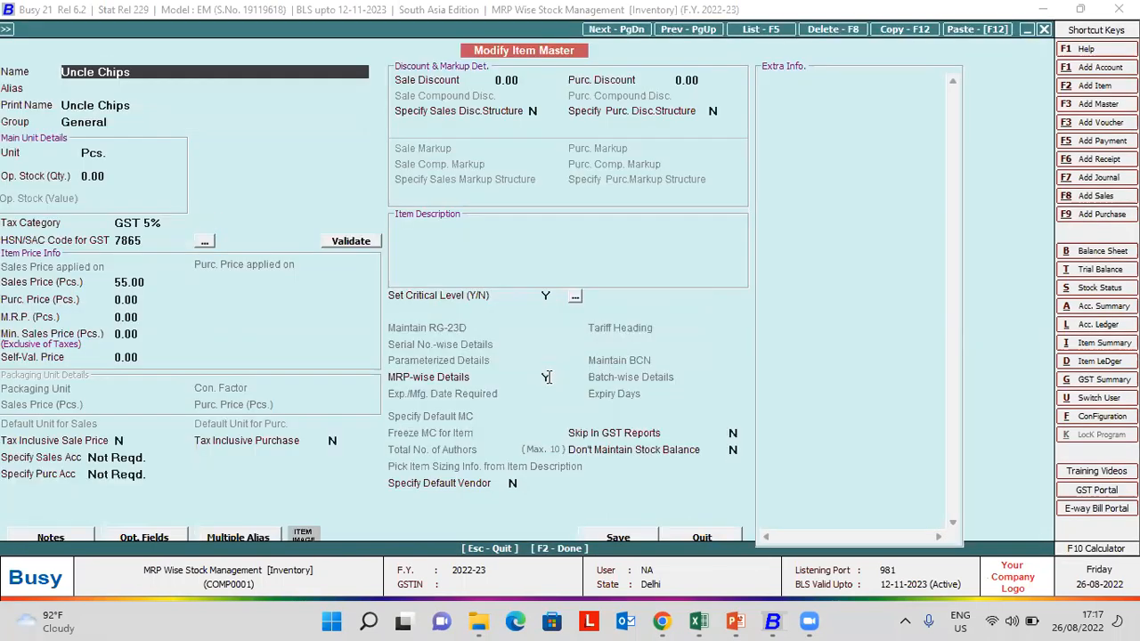
{"action": "left_click", "coordinate": [548, 377]}
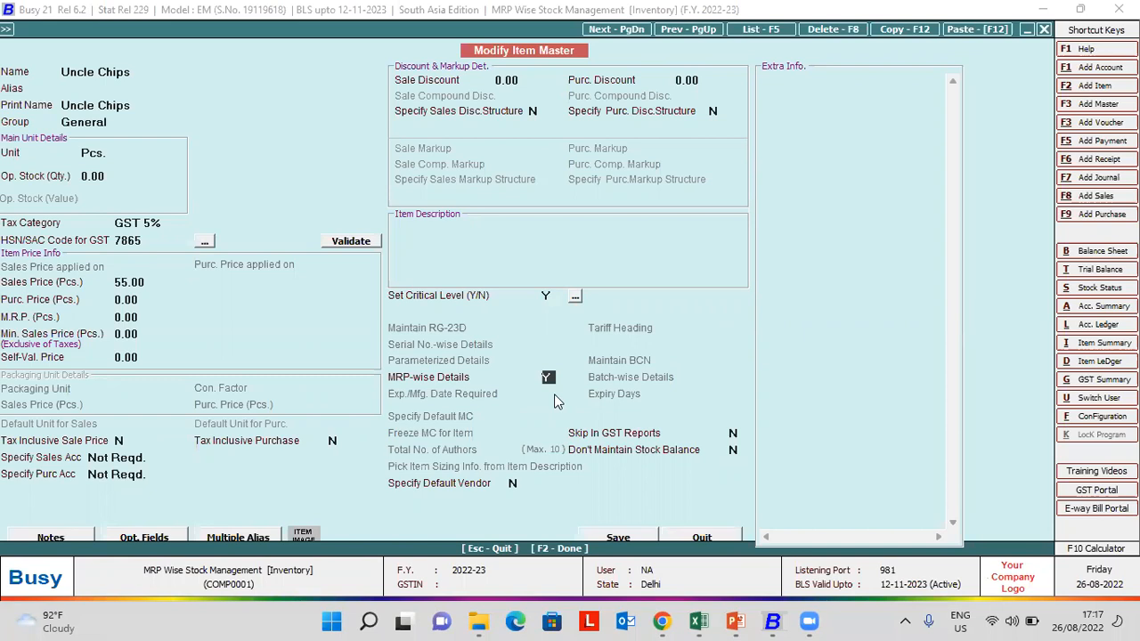
{"action": "key", "text": "F2"}
{"action": "key", "text": "Return"}
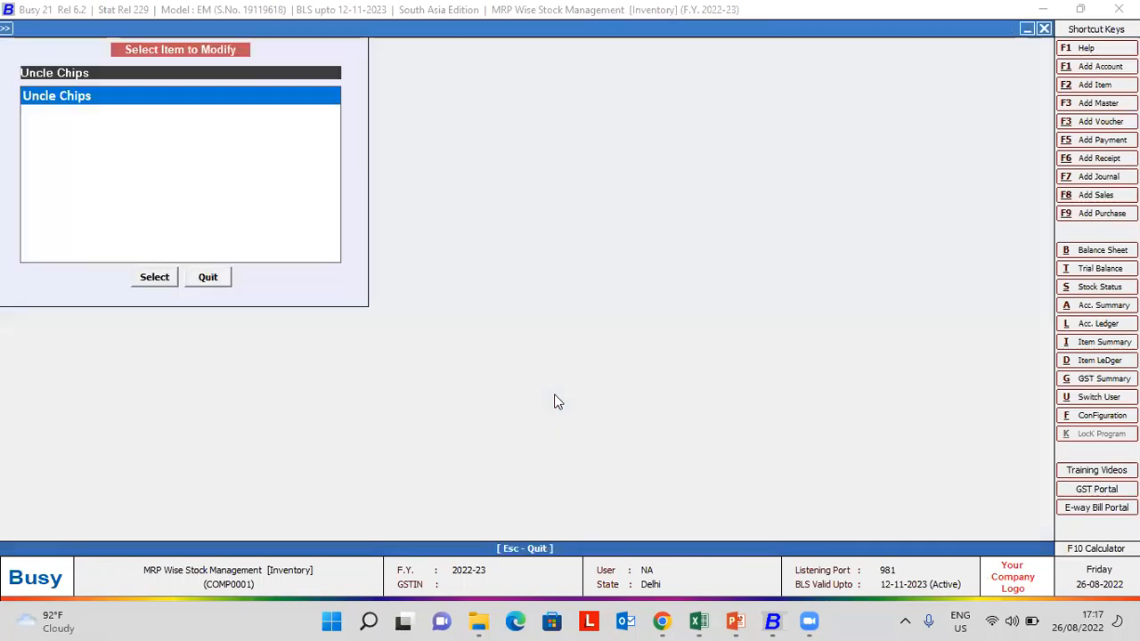
View the list of all item masters and return to the main menu.
{"action": "key", "text": "Escape"}
{"action": "key", "text": "Down"}
{"action": "key", "text": "Return"}
{"action": "key", "text": "Escape"}
{"action": "key", "text": "Return"}
{"action": "key", "text": "F2"}
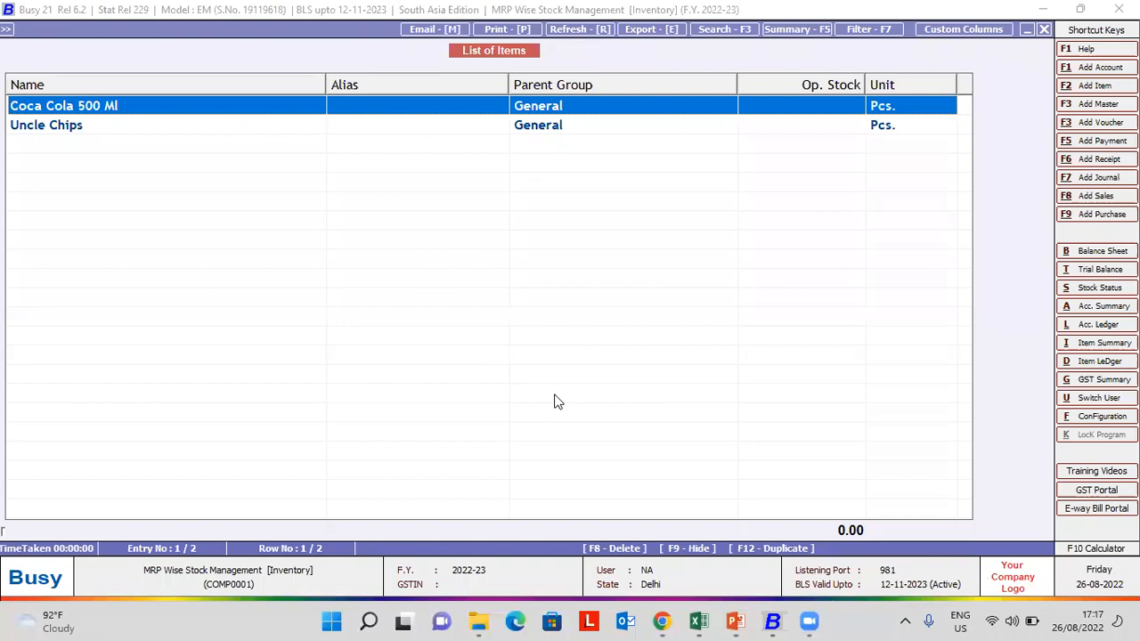
{"action": "key", "text": "Escape"}
{"action": "key", "text": "Escape"}
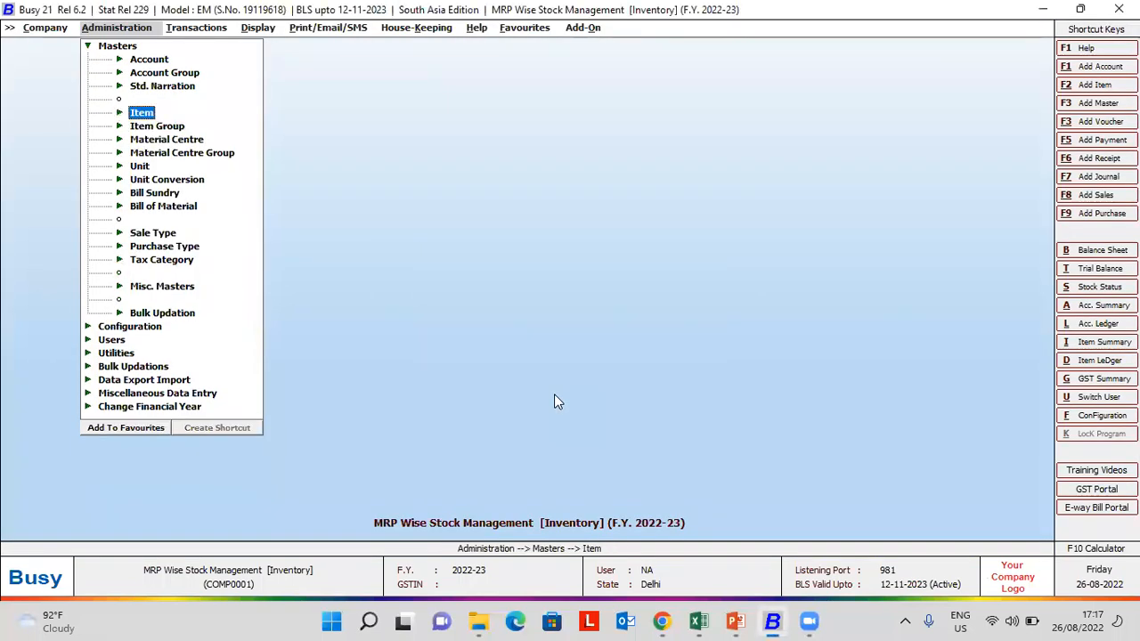
{"action": "key", "text": "Escape"}
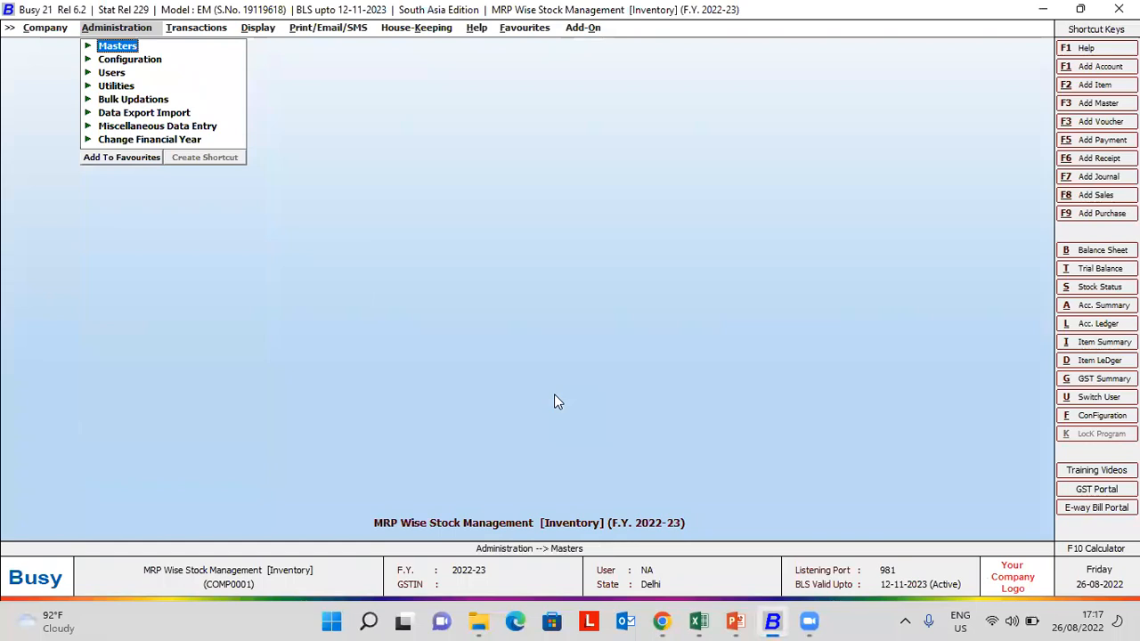
Start a purchase voucher dated 22-08-2022 with voucher number 1001 and purchase type L/GST-ItemWise.
{"action": "key", "text": "Right"}
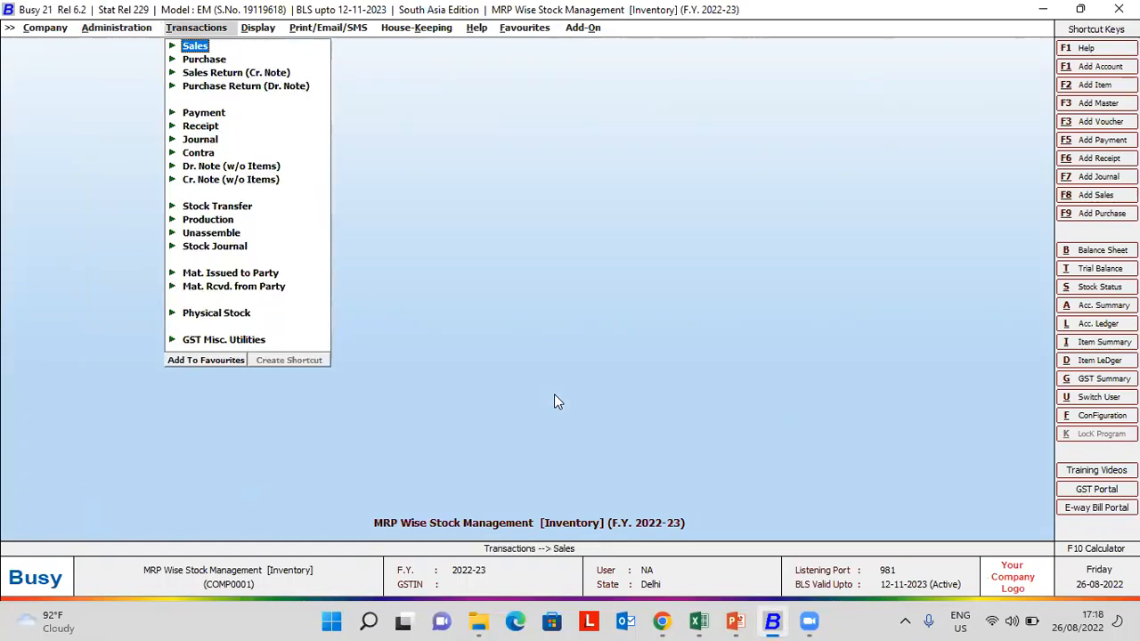
{"action": "key", "text": "Down"}
{"action": "key", "text": "Return"}
{"action": "key", "text": "Return"}
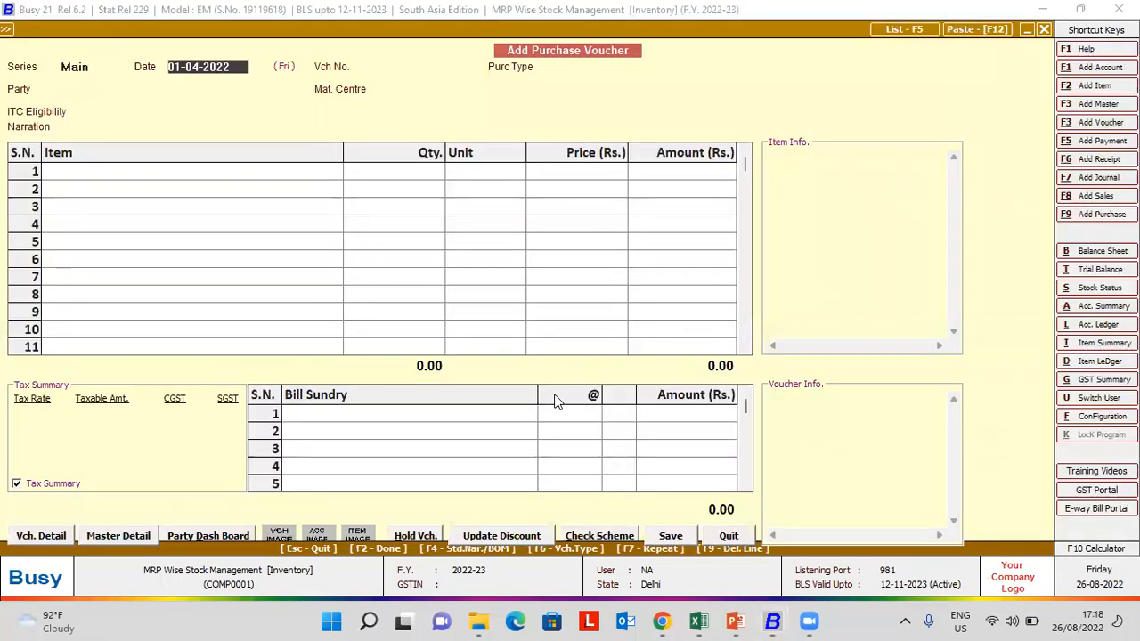
{"action": "type", "text": "22-08"}
{"action": "key", "text": "Return"}
{"action": "type", "text": "1001"}
{"action": "key", "text": "Return"}
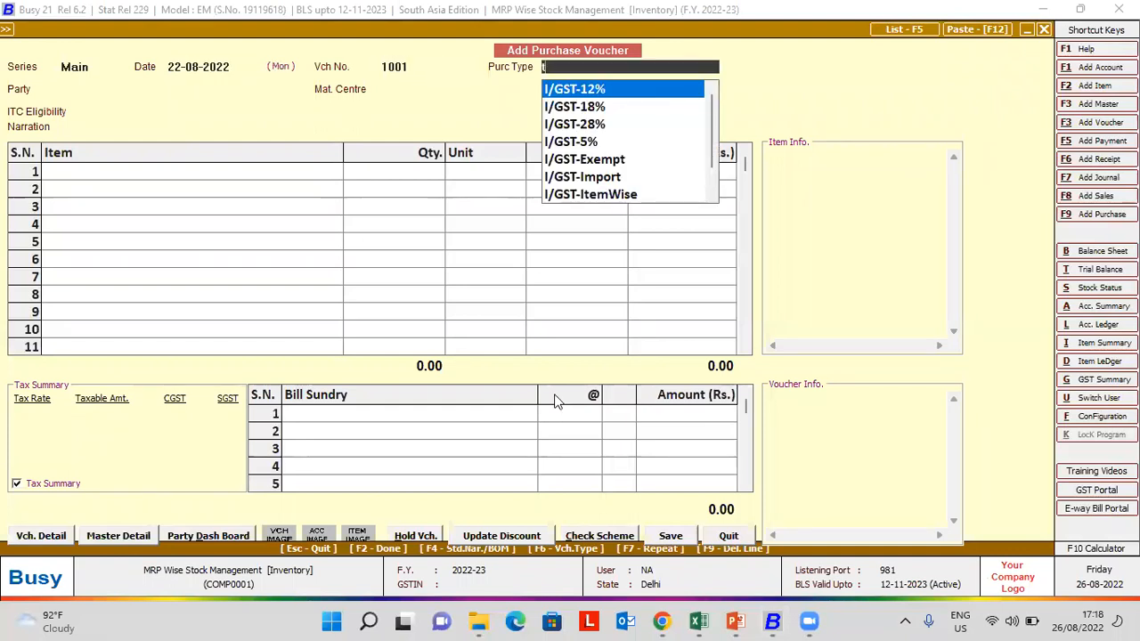
{"action": "type", "text": "ite"}
{"action": "key", "text": "Down"}
{"action": "key", "text": "Return"}
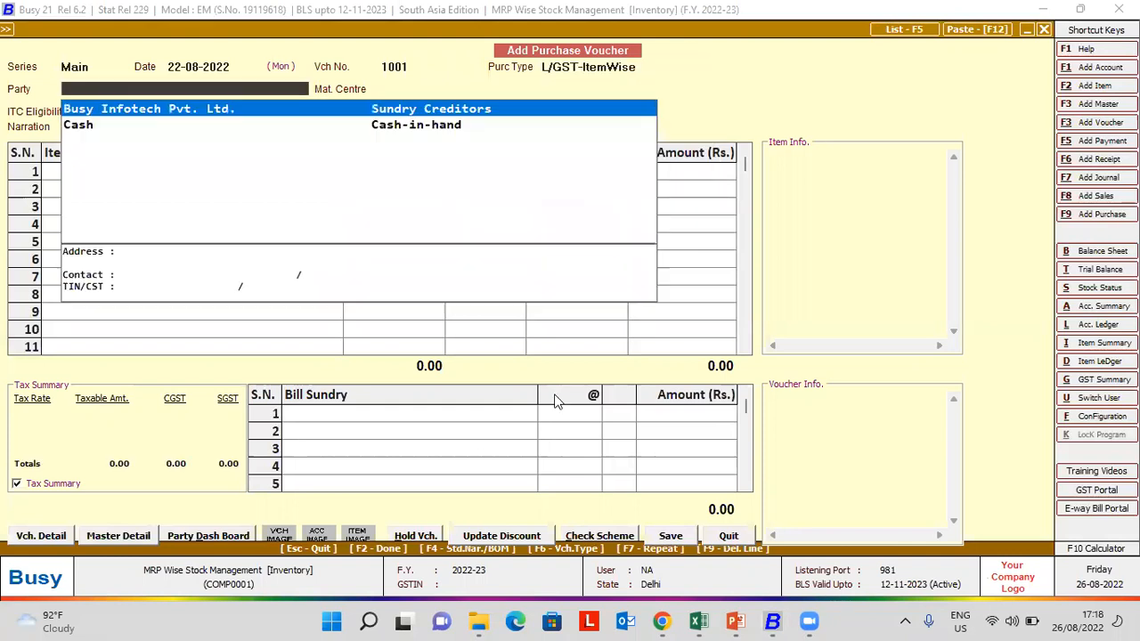
Set the voucher's party to Busy Infotech Pvt. Ltd., material centre Main Store and ITC eligibility Input Goods/Services, leaving the narration blank.
{"action": "key", "text": "Down"}
{"action": "key", "text": "Return"}
{"action": "key", "text": "Return"}
{"action": "type", "text": "busy"}
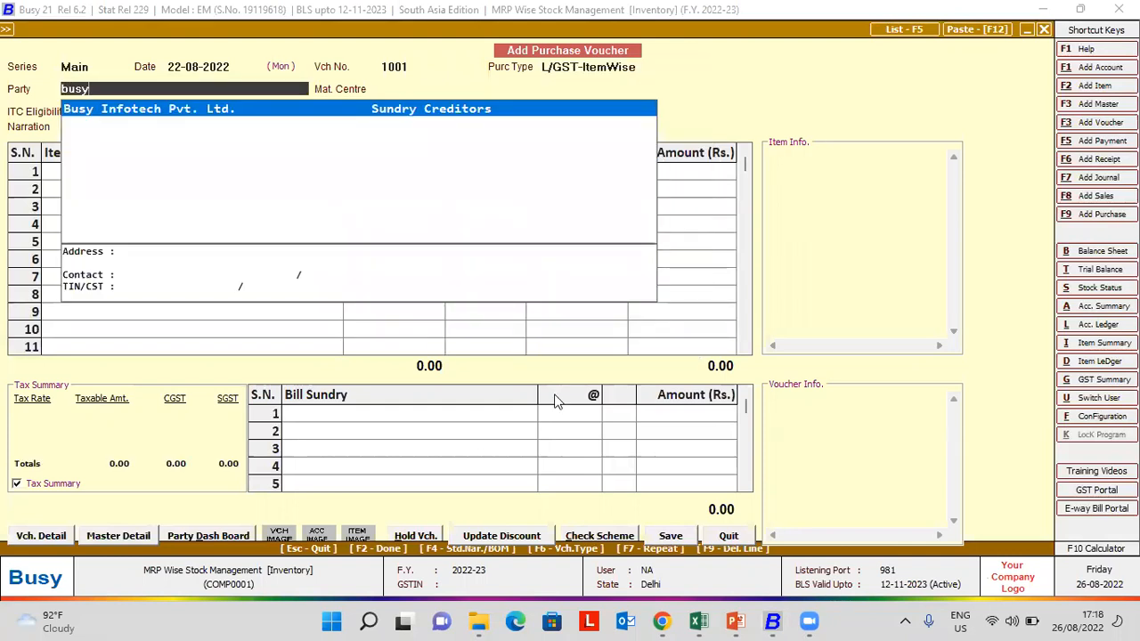
{"action": "key", "text": "Return"}
{"action": "key", "text": "y"}
{"action": "key", "text": "Return"}
{"action": "key", "text": "Return"}
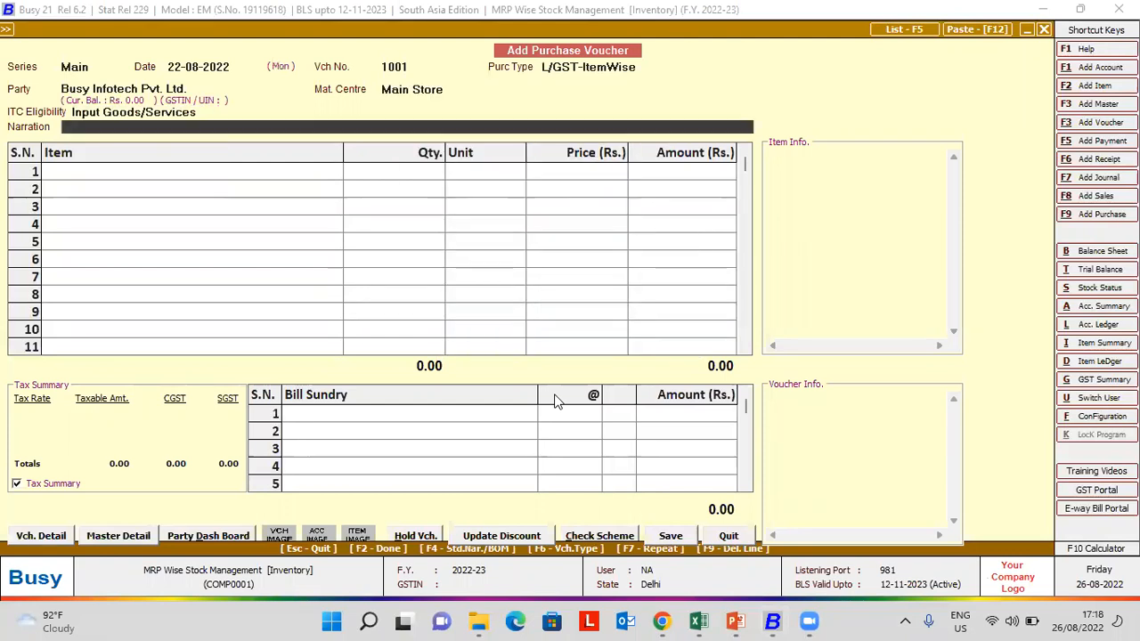
{"action": "key", "text": "Return"}
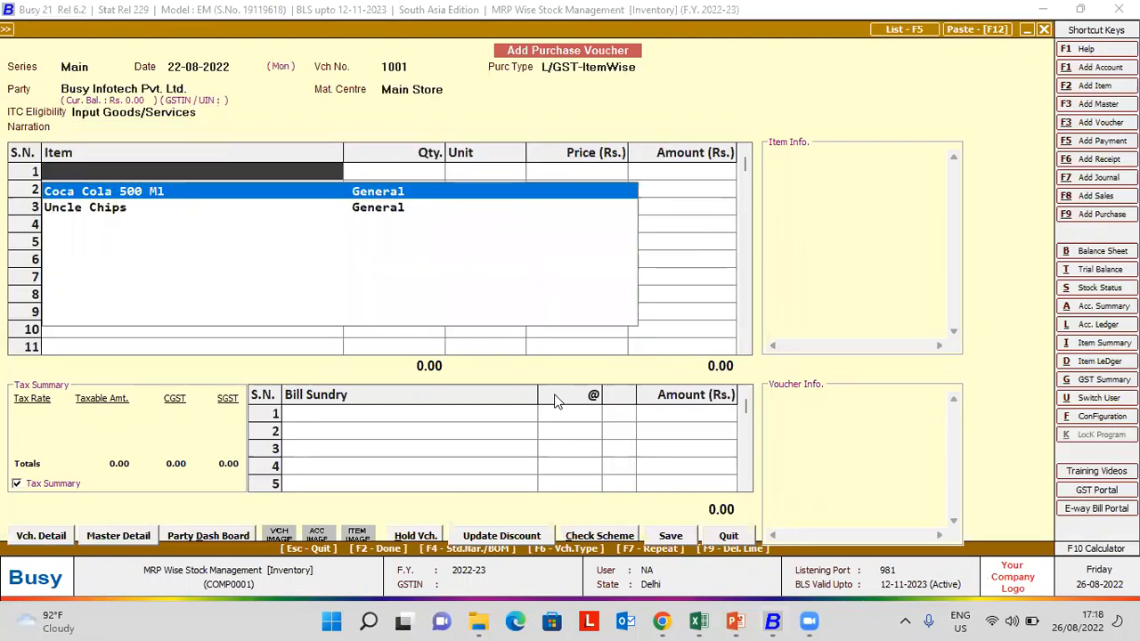
Add Coca Cola 500 Ml as the first item with an M.R.P. of 75 and a sale price of 72.
{"action": "key", "text": "Return"}
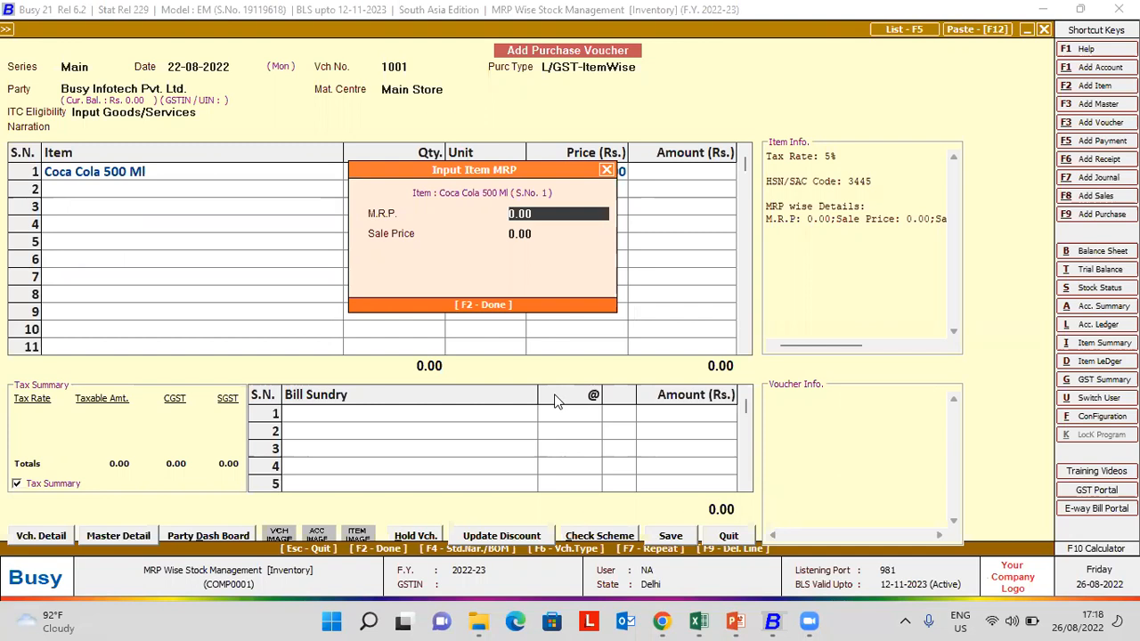
{"action": "type", "text": "75"}
{"action": "key", "text": "Return"}
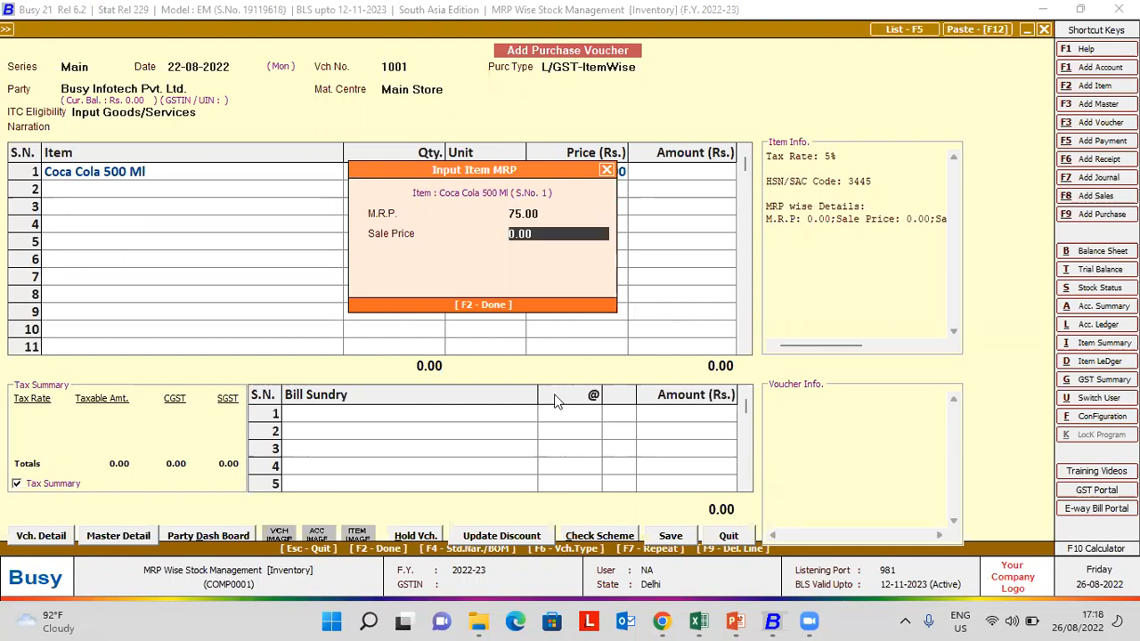
{"action": "type", "text": "72"}
{"action": "key", "text": "Return"}
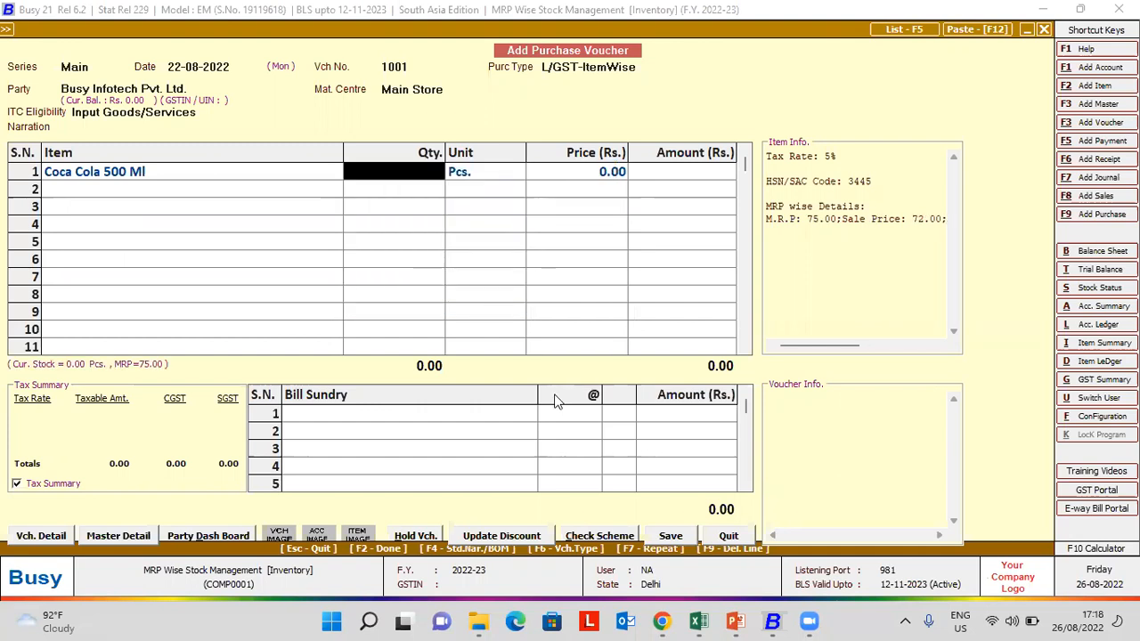
Set the Coca Cola line to 120 Pcs. at a price of Rs. 65 and accept its item-wise GST.
{"action": "type", "text": "120"}
{"action": "key", "text": "Return"}
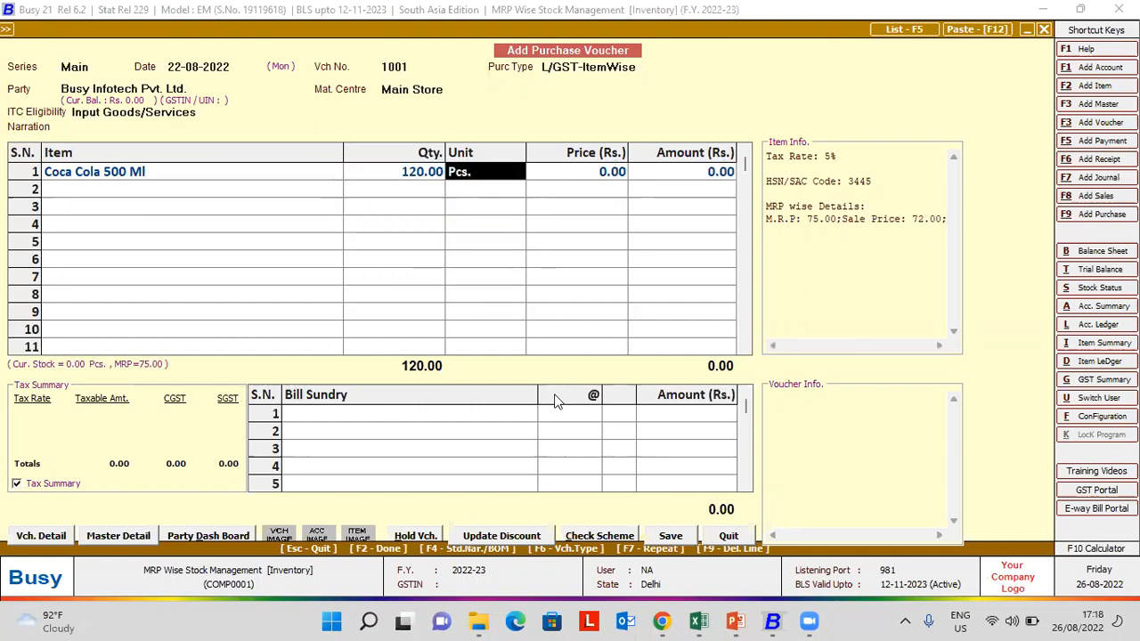
{"action": "key", "text": "Return"}
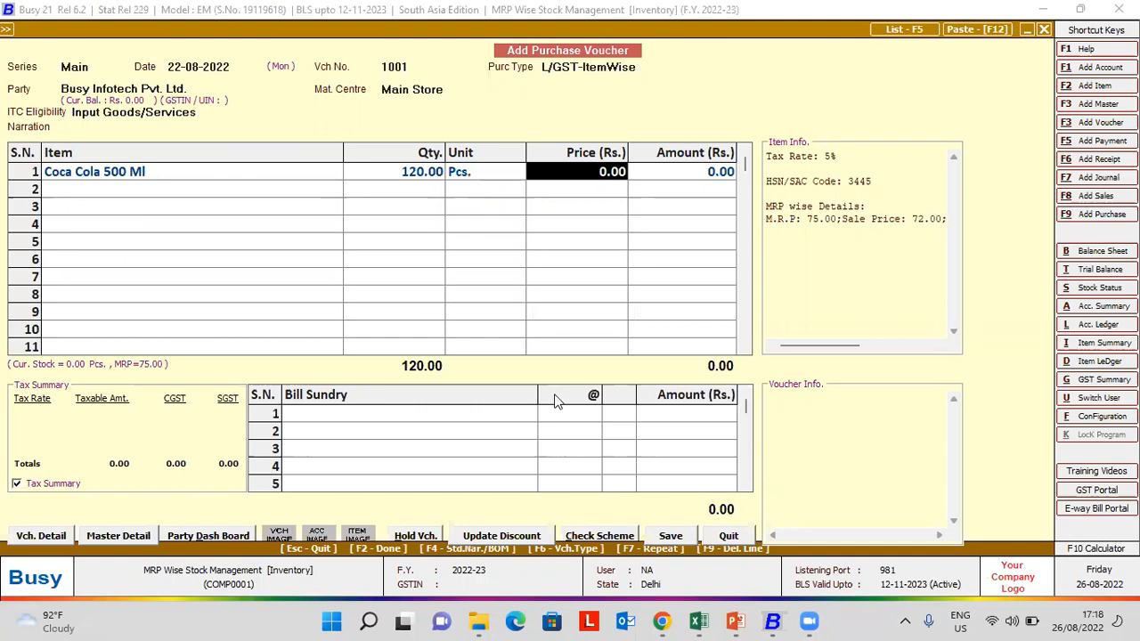
{"action": "type", "text": "65"}
{"action": "key", "text": "Return"}
{"action": "key", "text": "Return"}
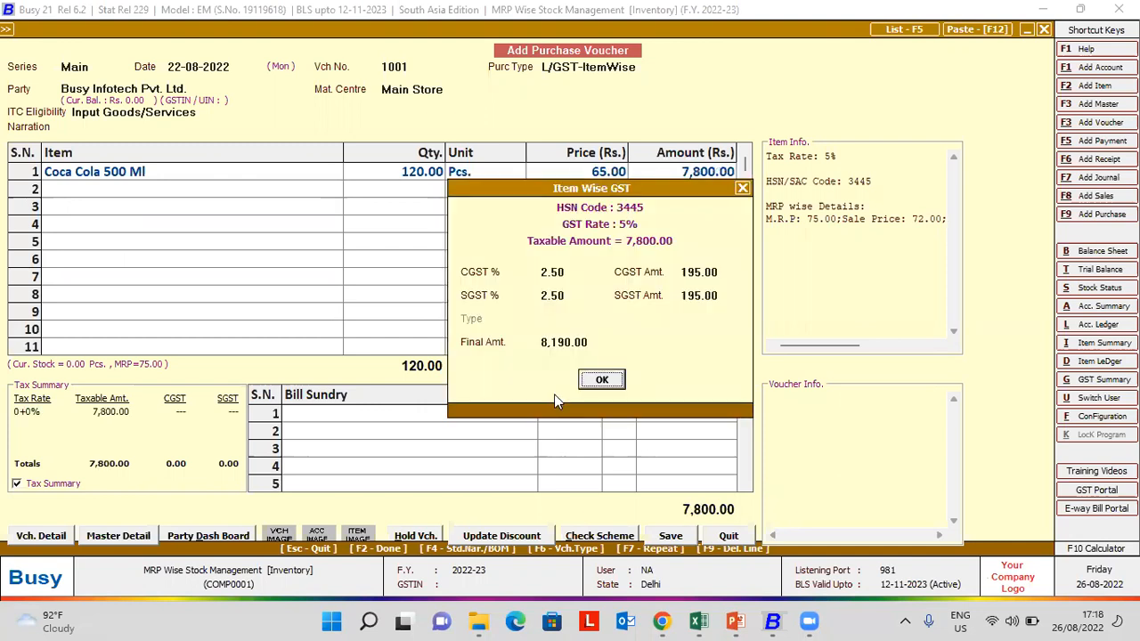
{"action": "key", "text": "Return"}
Add Uncle Chips as the second item with an M.R.P. of 25 and a sale price of 24.
{"action": "key", "text": "Down"}
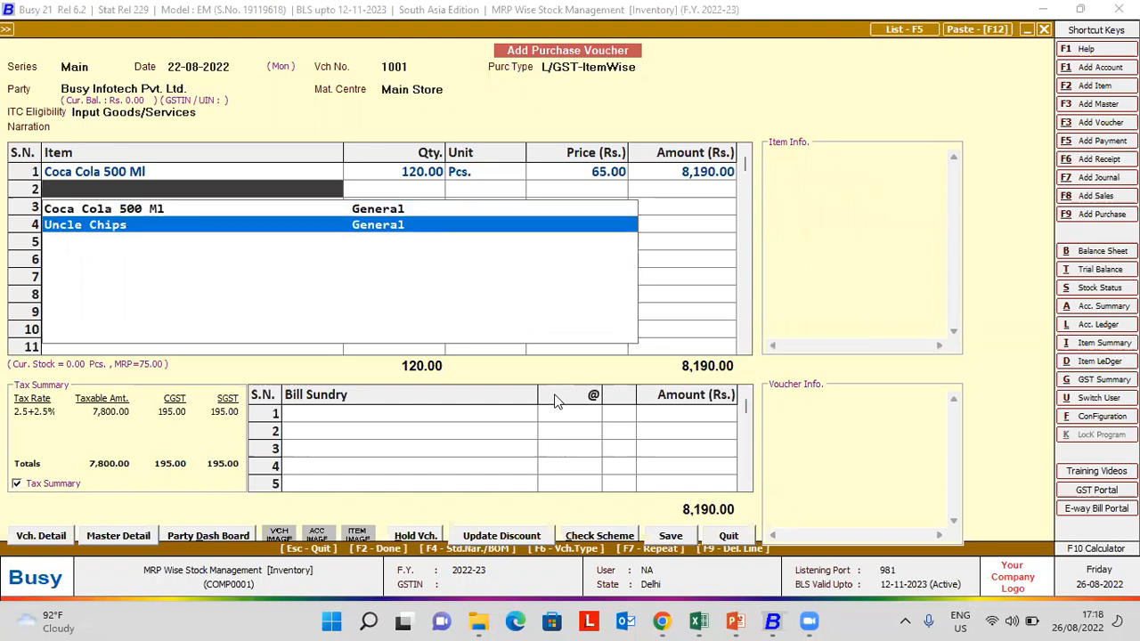
{"action": "key", "text": "Return"}
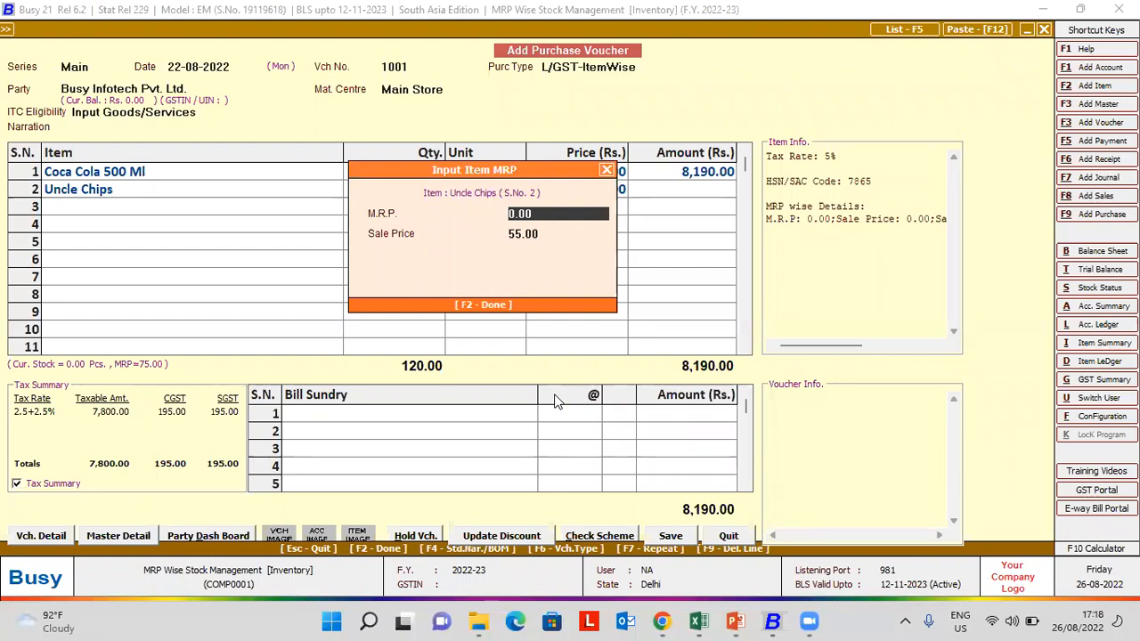
{"action": "type", "text": "25"}
{"action": "key", "text": "Return"}
{"action": "type", "text": "24"}
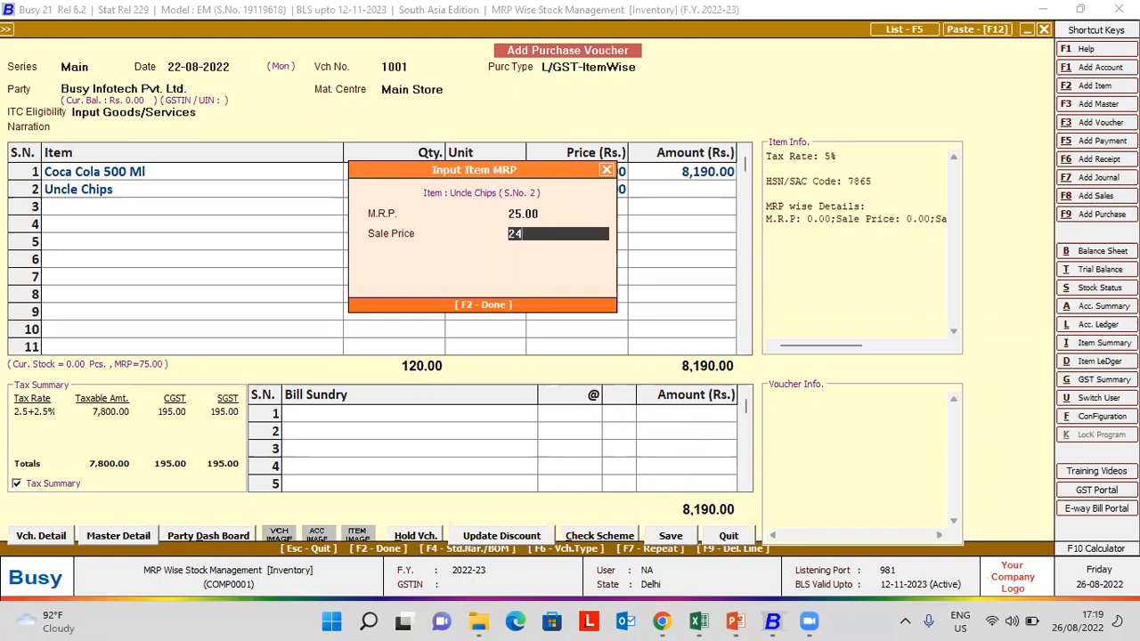
{"action": "key", "text": "Return"}
Set the Uncle Chips line to 100 Pcs. at a price of Rs. 20 and accept its item-wise GST.
{"action": "type", "text": "100"}
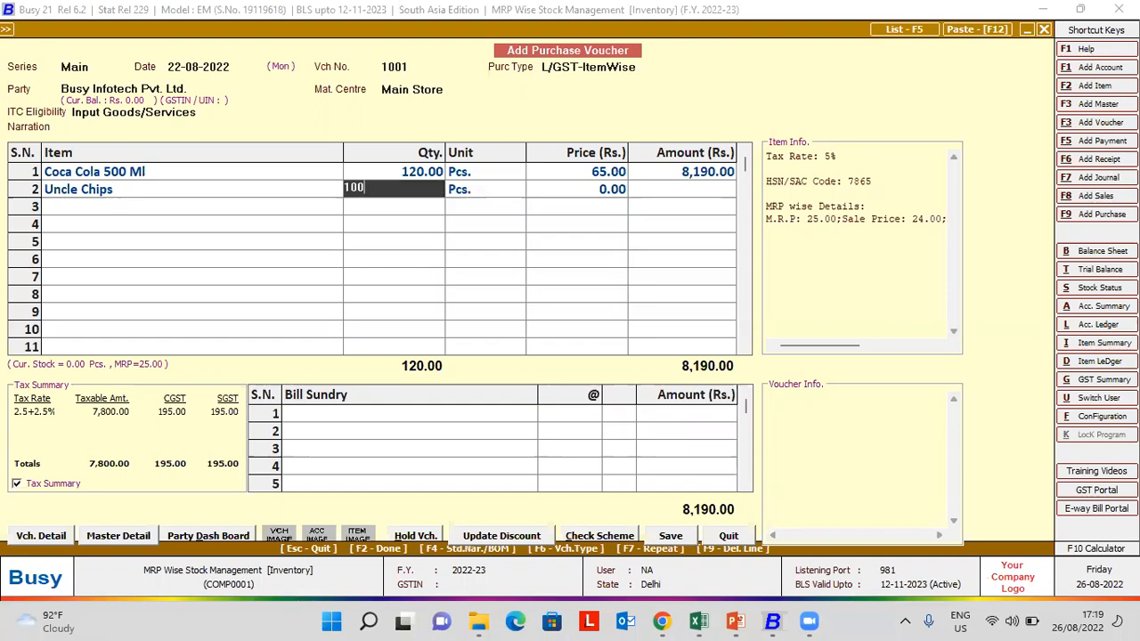
{"action": "key", "text": "Return"}
{"action": "key", "text": "Return"}
{"action": "type", "text": "20"}
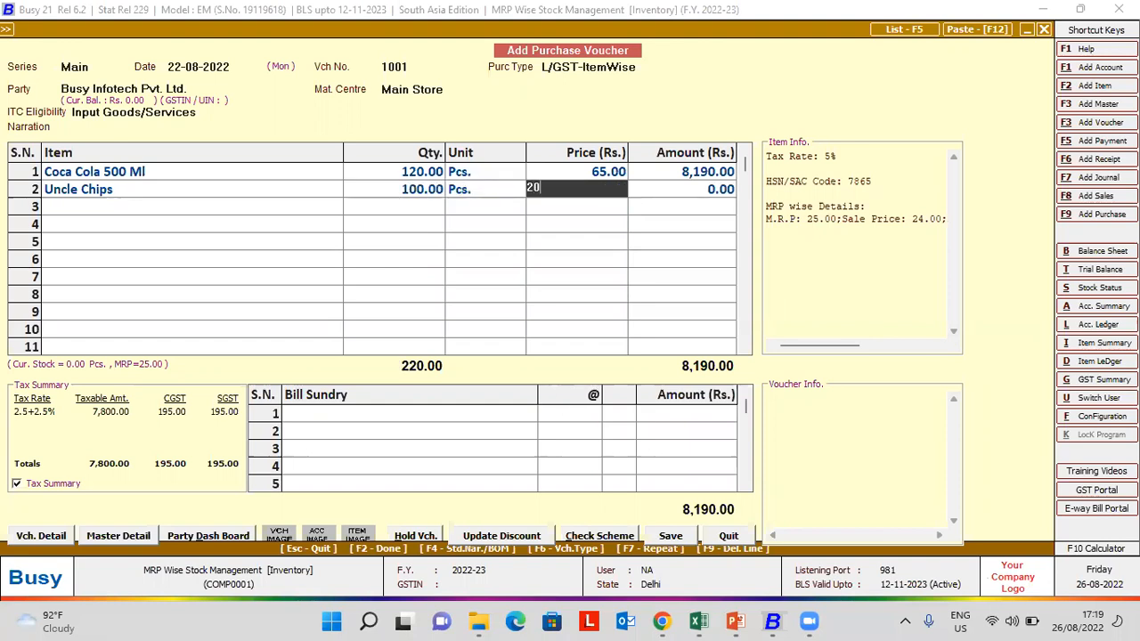
{"action": "key", "text": "Return"}
{"action": "key", "text": "Return"}
{"action": "key", "text": "Return"}
Save the voucher without bill sundries, using purchase bill number 1001 dated 22-08-2022 for GST reporting, and leave voucher entry.
{"action": "key", "text": "Return"}
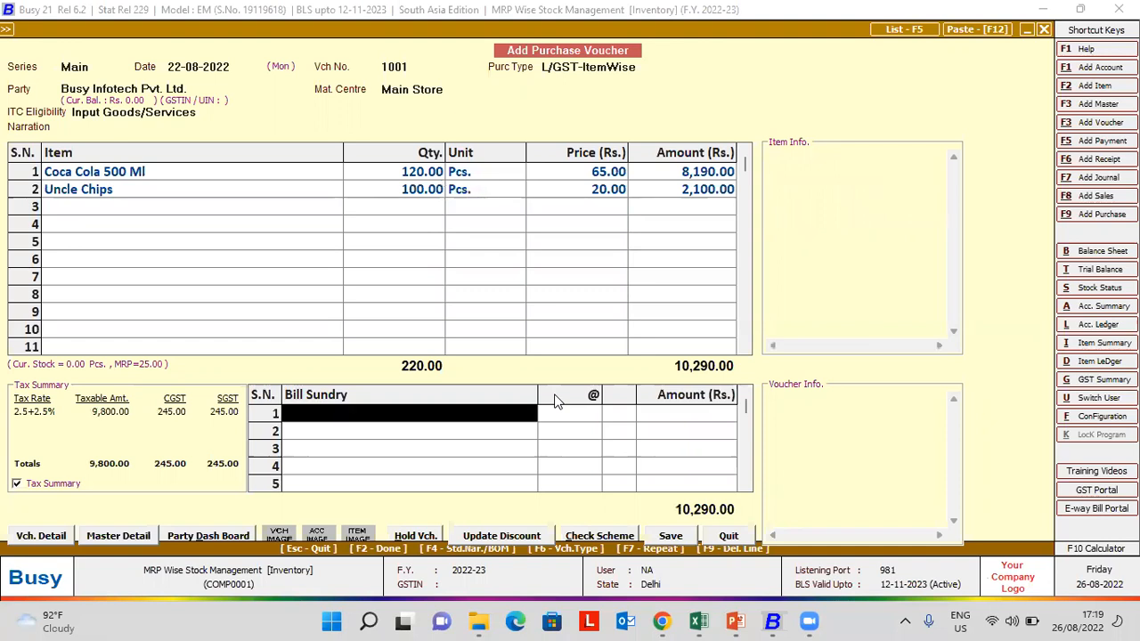
{"action": "key", "text": "Return"}
{"action": "key", "text": "Return"}
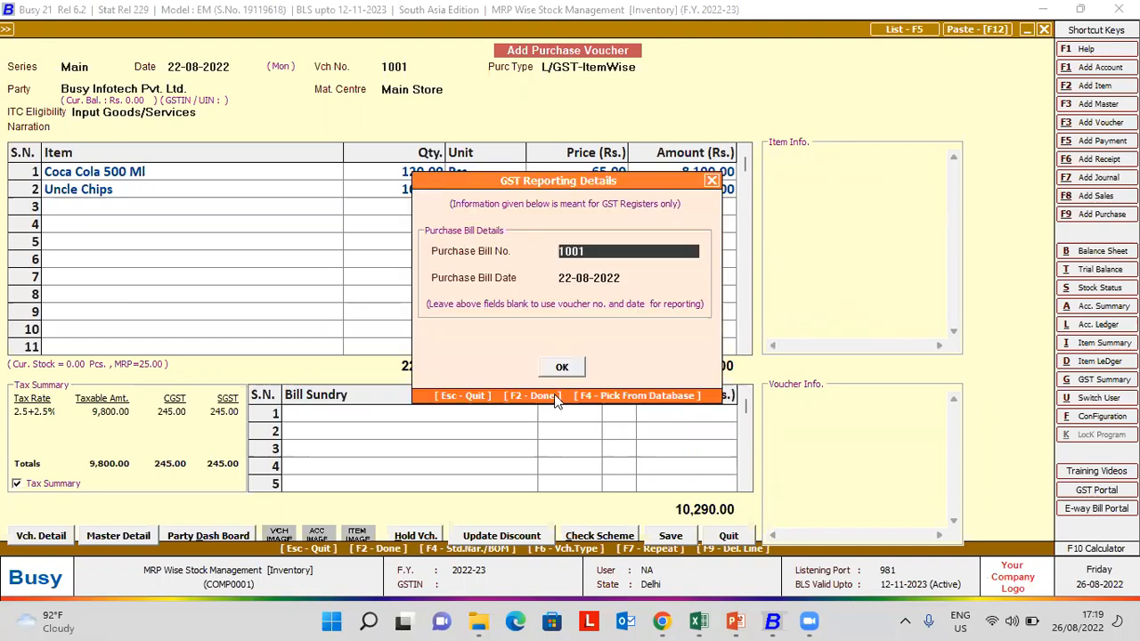
{"action": "key", "text": "Return"}
{"action": "key", "text": "Return"}
{"action": "key", "text": "Return"}
{"action": "key", "text": "Escape"}
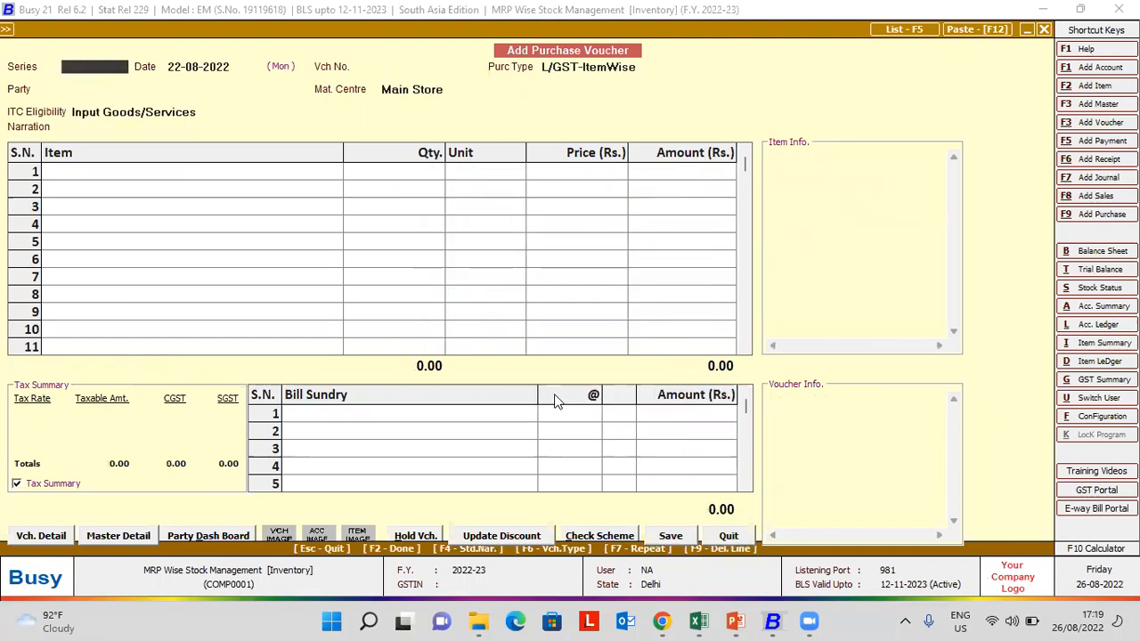
{"action": "key", "text": "Escape"}
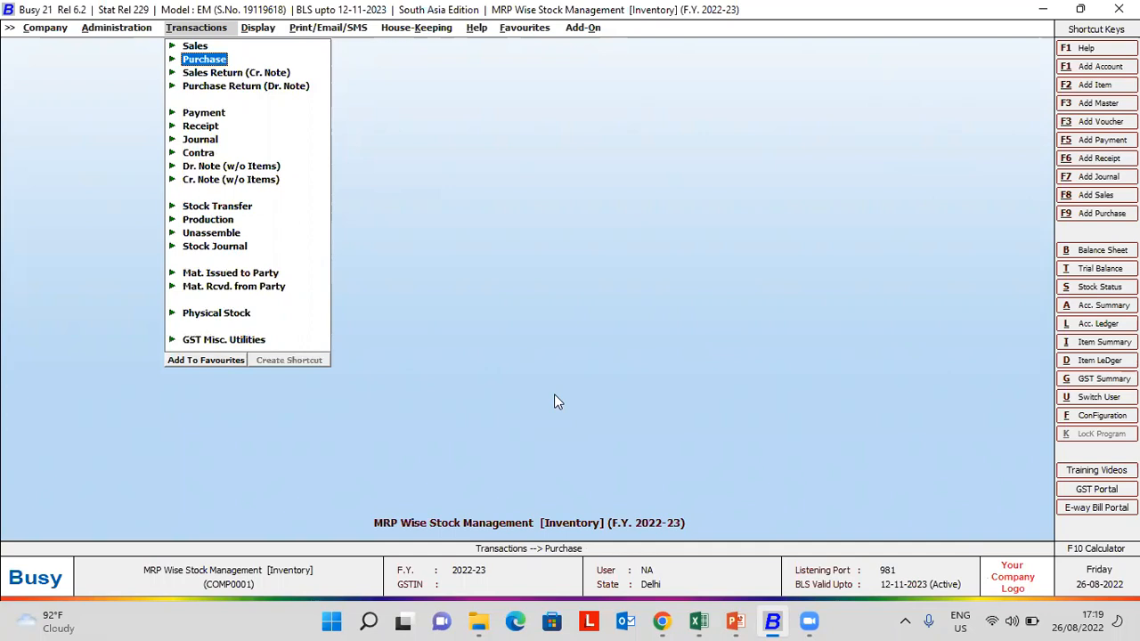
Start a purchase voucher dated 23-08-2022, number 1002, for Busy Infotech Pvt. Ltd. with type L/GST-ItemWise and material centre Main Store.
{"action": "key", "text": "Return"}
{"action": "key", "text": "Return"}
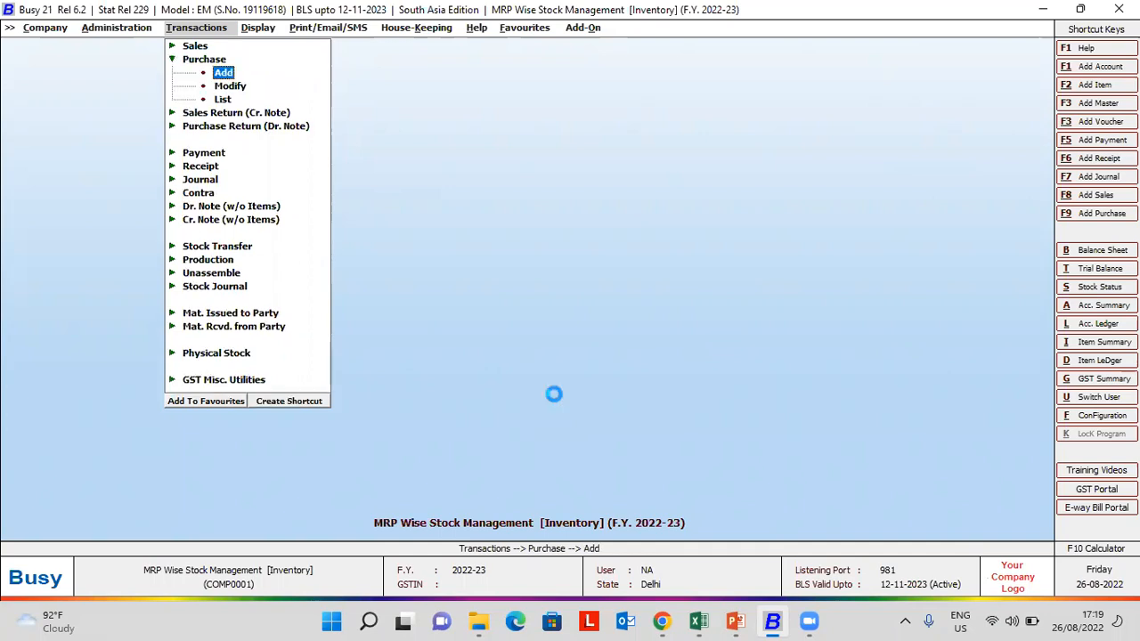
{"action": "key", "text": "Return"}
{"action": "type", "text": "23"}
{"action": "key", "text": "Return"}
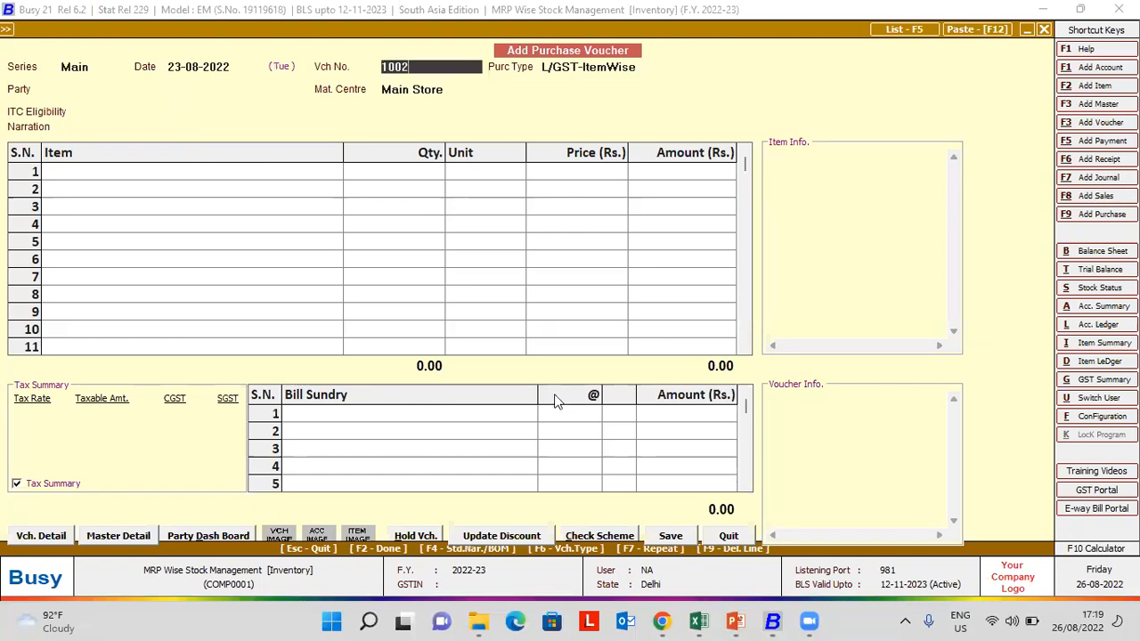
{"action": "key", "text": "Return"}
{"action": "key", "text": "Return"}
{"action": "key", "text": "Return"}
{"action": "key", "text": "Return"}
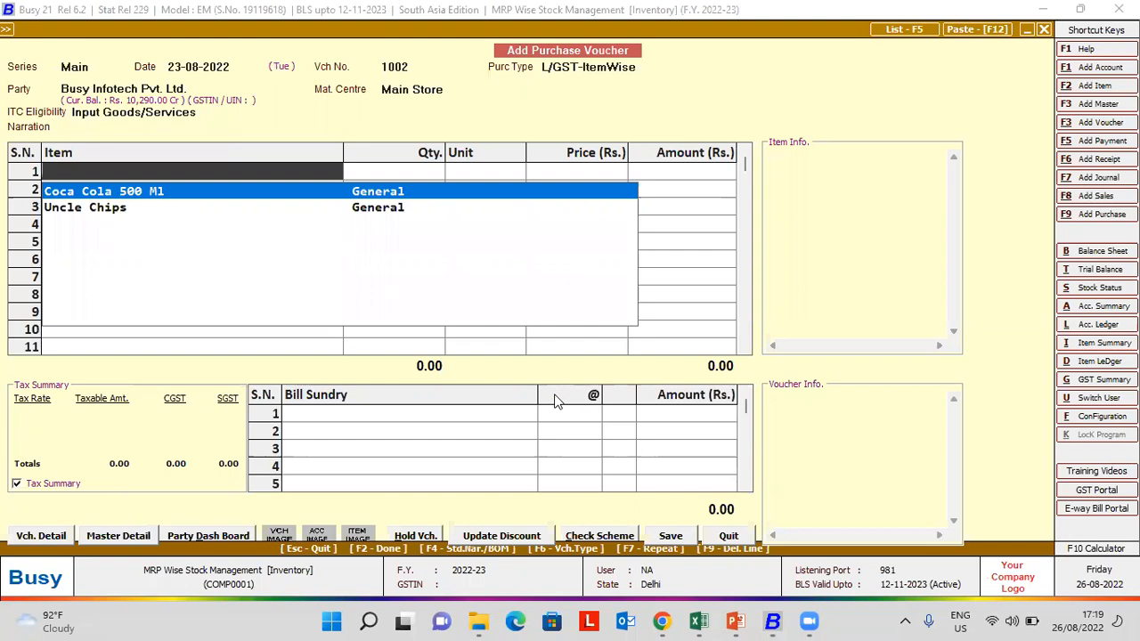
Add Coca Cola 500 Ml as the first item with an M.R.P. of 85 and a sale price of 82.
{"action": "key", "text": "Return"}
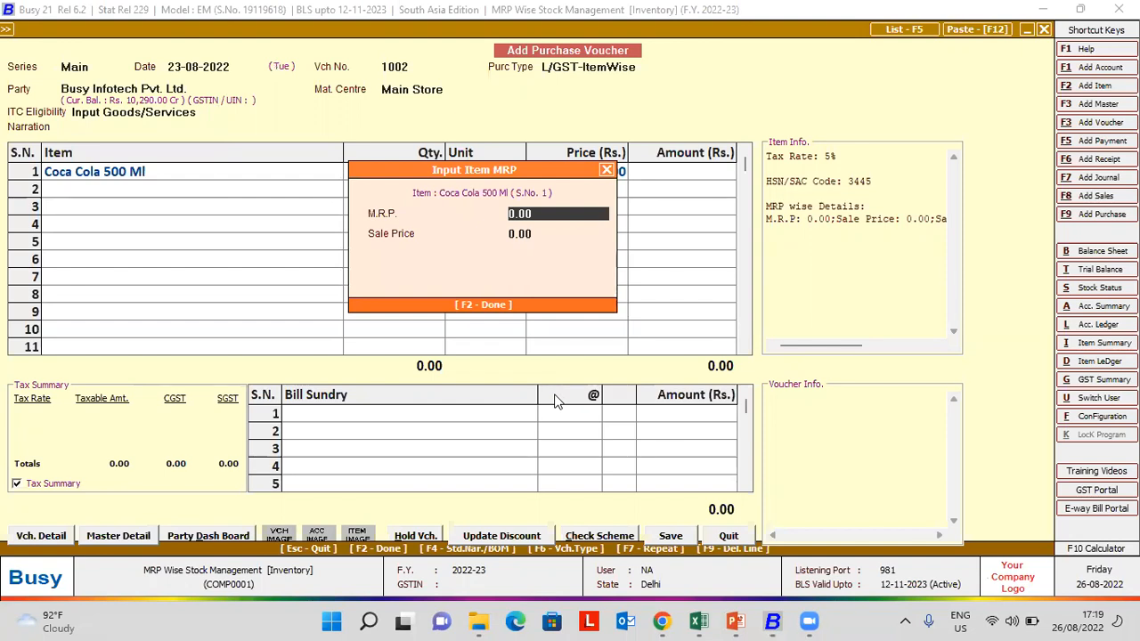
{"action": "type", "text": "75"}
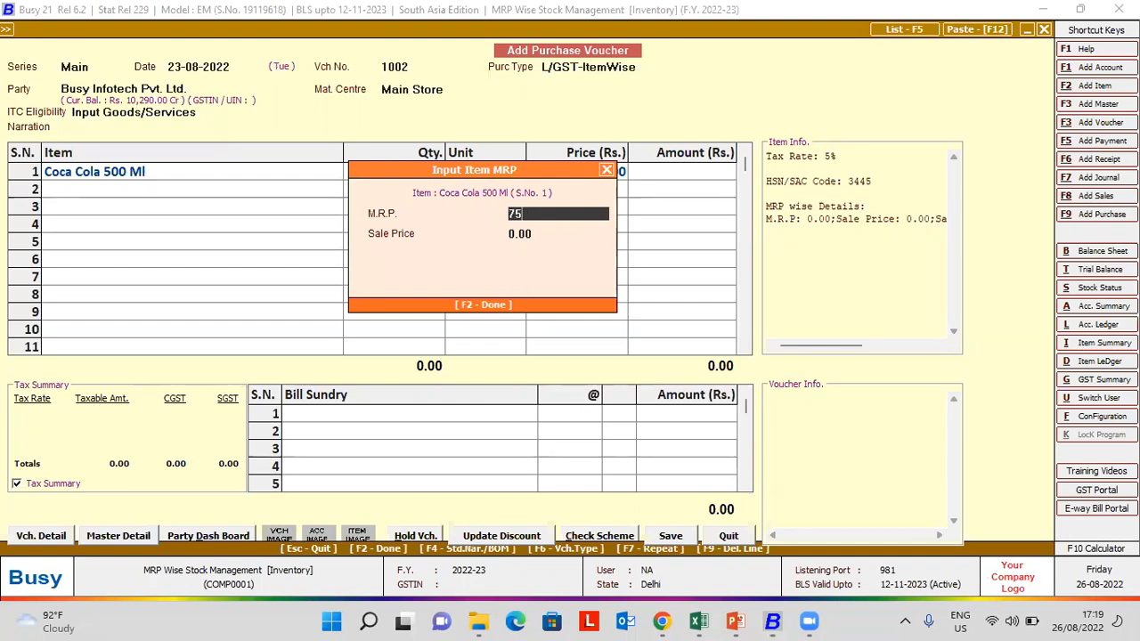
{"action": "key", "text": "Return"}
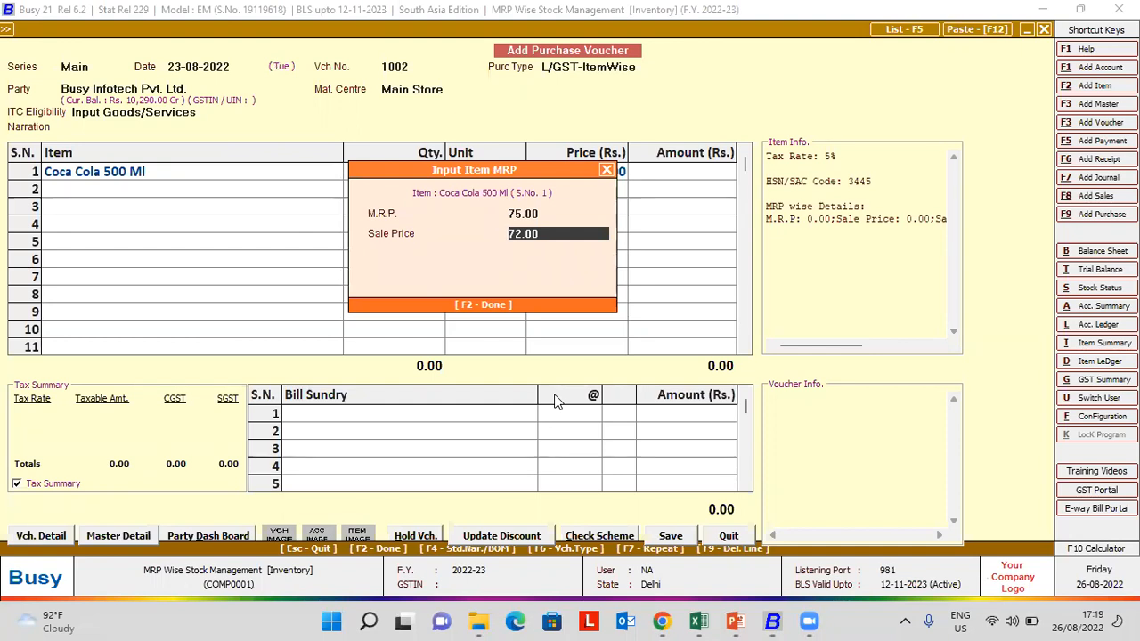
{"action": "key", "text": "Up"}
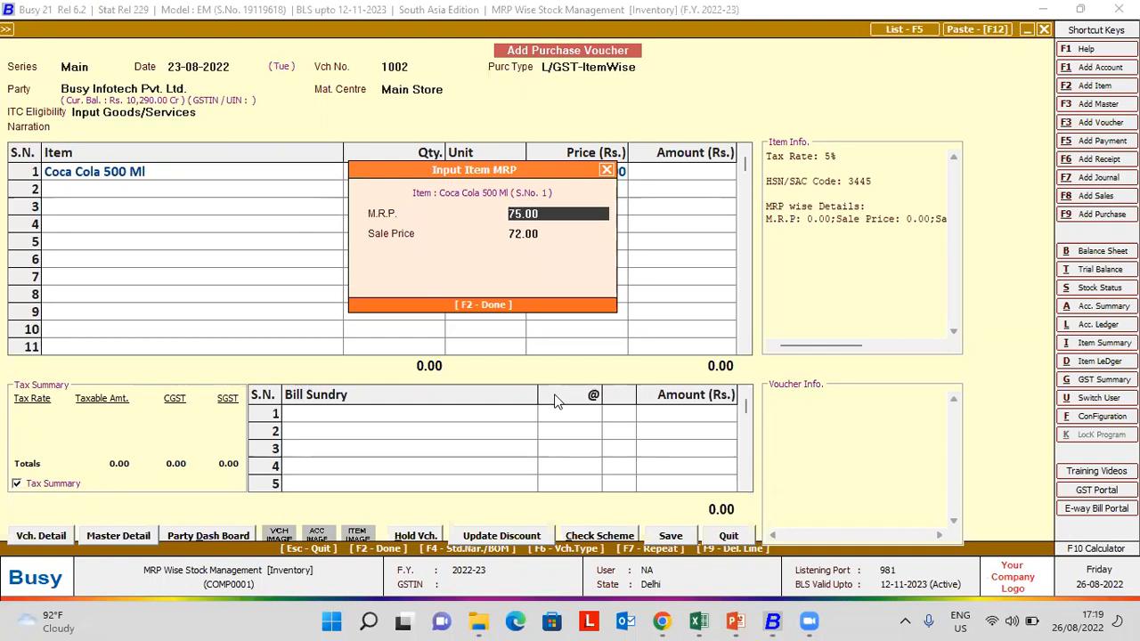
{"action": "type", "text": "85"}
{"action": "key", "text": "Return"}
{"action": "type", "text": "82"}
{"action": "key", "text": "Return"}
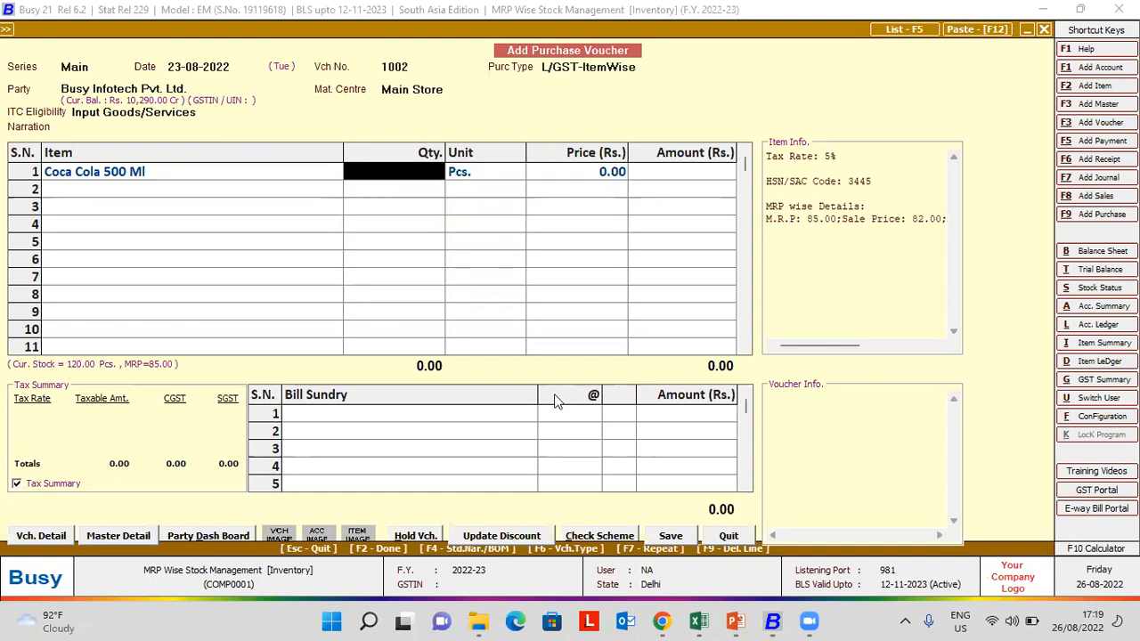
Set the Coca Cola line to 100 Pcs. at a price of Rs. 75 and accept its item-wise GST.
{"action": "type", "text": "100"}
{"action": "key", "text": "Return"}
{"action": "key", "text": "Return"}
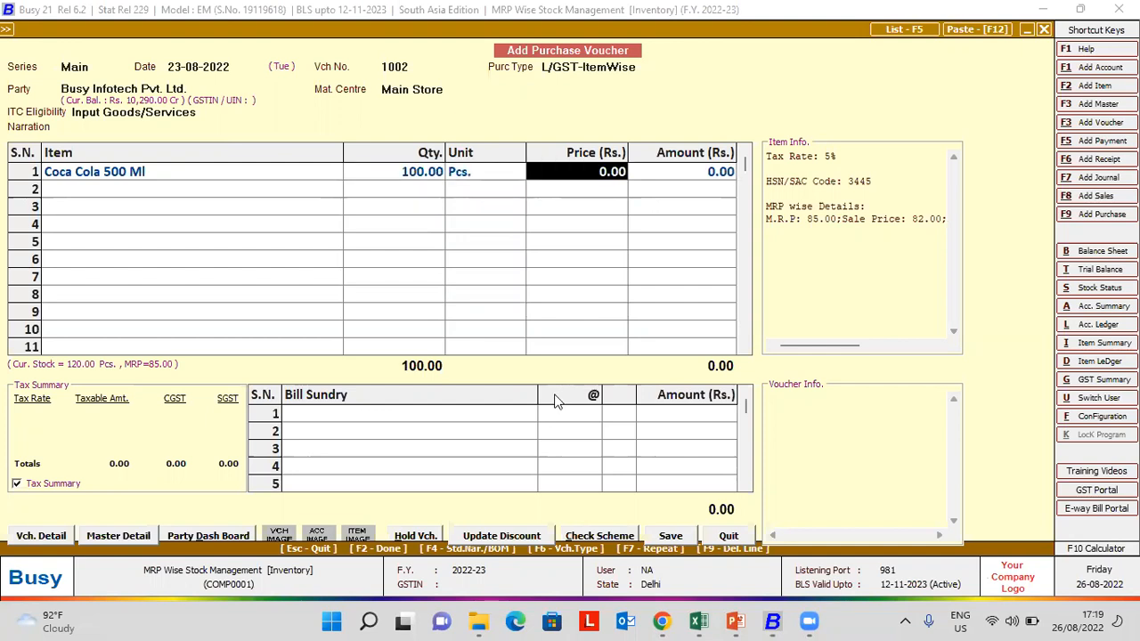
{"action": "type", "text": "75"}
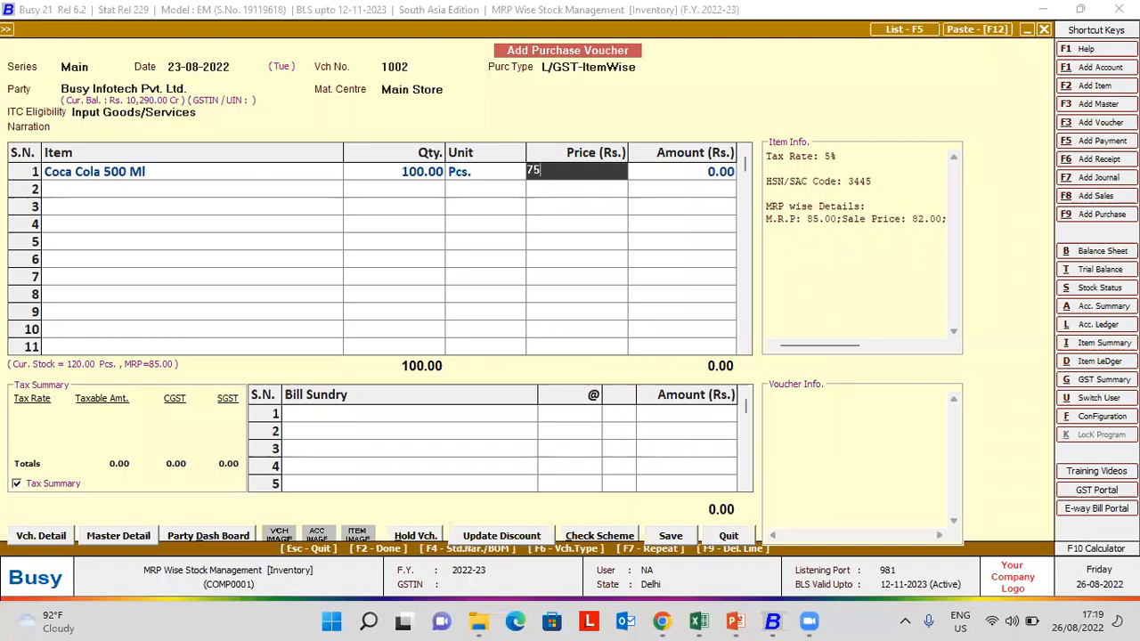
{"action": "key", "text": "Return"}
{"action": "key", "text": "Return"}
{"action": "key", "text": "Return"}
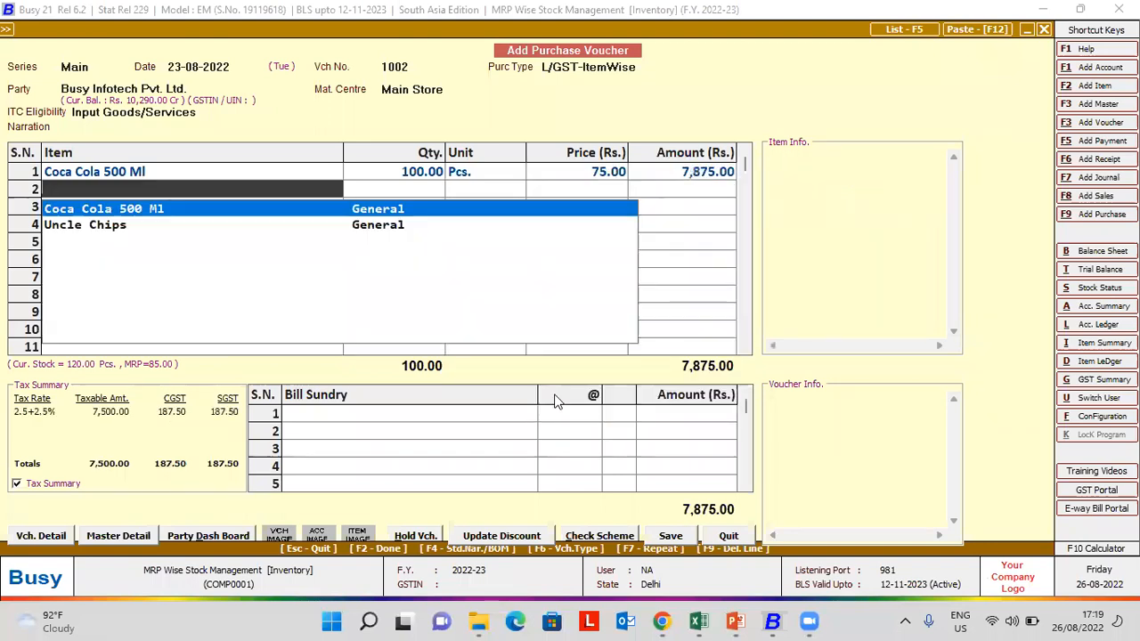
Pick Uncle Chips as the second item and accept its default MRP details.
{"action": "key", "text": "Down"}
{"action": "key", "text": "Return"}
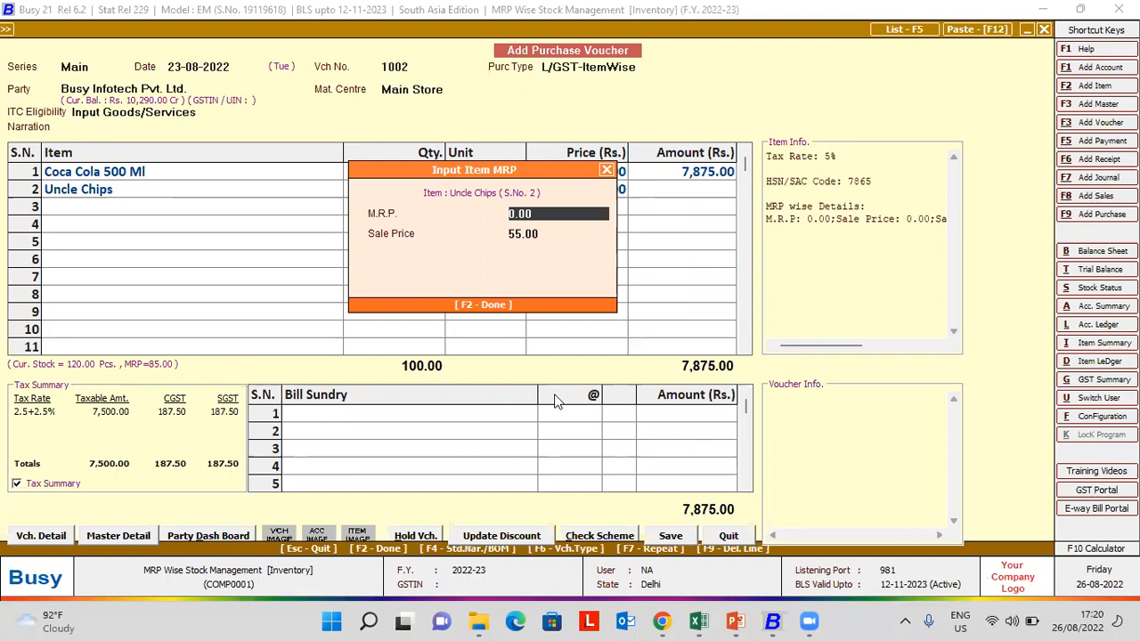
{"action": "key", "text": "F2"}
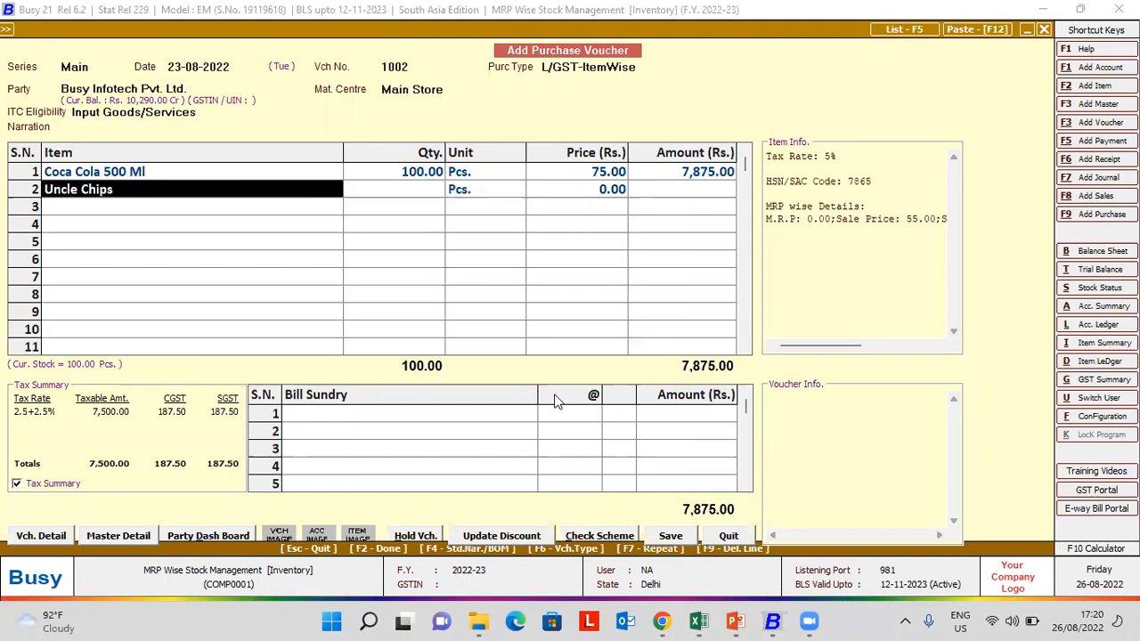
Open the Uncle Chips item master from the voucher, clear its sales price and save the master.
{"action": "key", "text": "alt+m"}
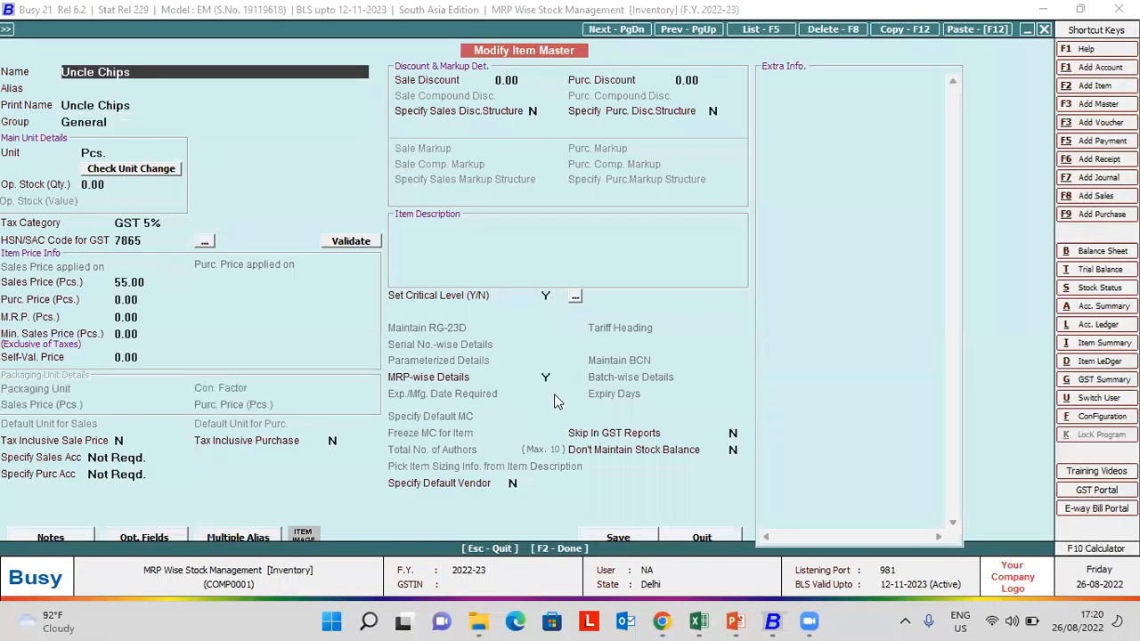
{"action": "left_click", "coordinate": [158, 283]}
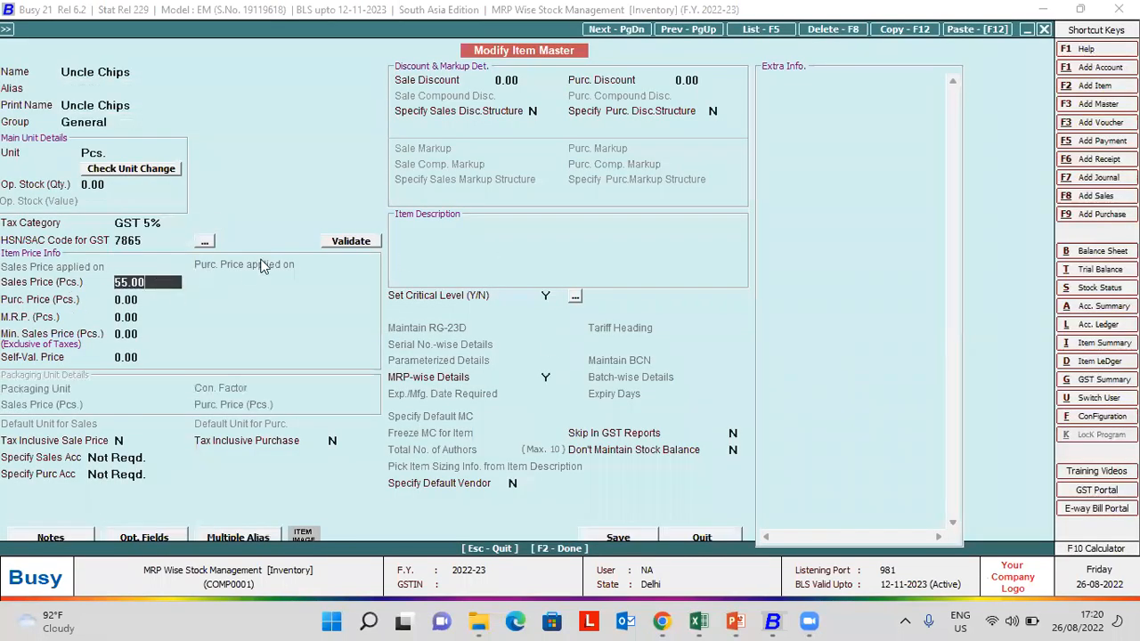
{"action": "key", "text": "BackSpace"}
{"action": "key", "text": "BackSpace"}
{"action": "key", "text": "BackSpace"}
{"action": "key", "text": "BackSpace"}
{"action": "key", "text": "BackSpace"}
{"action": "key", "text": "Return"}
{"action": "key", "text": "F2"}
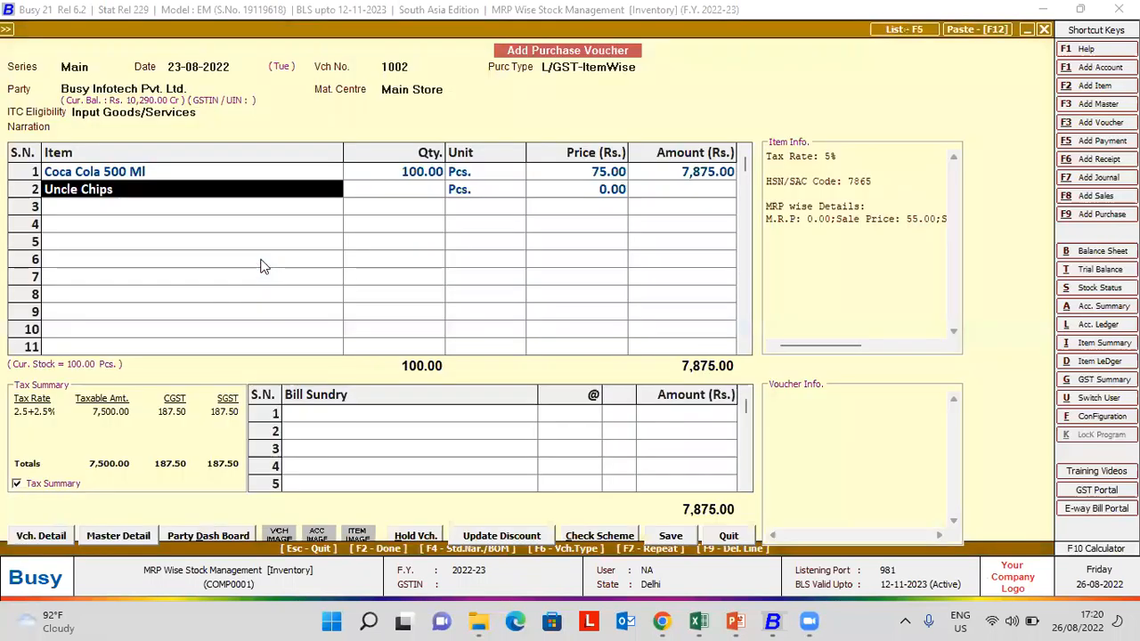
Re-enter Uncle Chips on the second line with an M.R.P. of 35 and a sale price of 34.
{"action": "key", "text": "BackSpace"}
{"action": "type", "text": "uncle"}
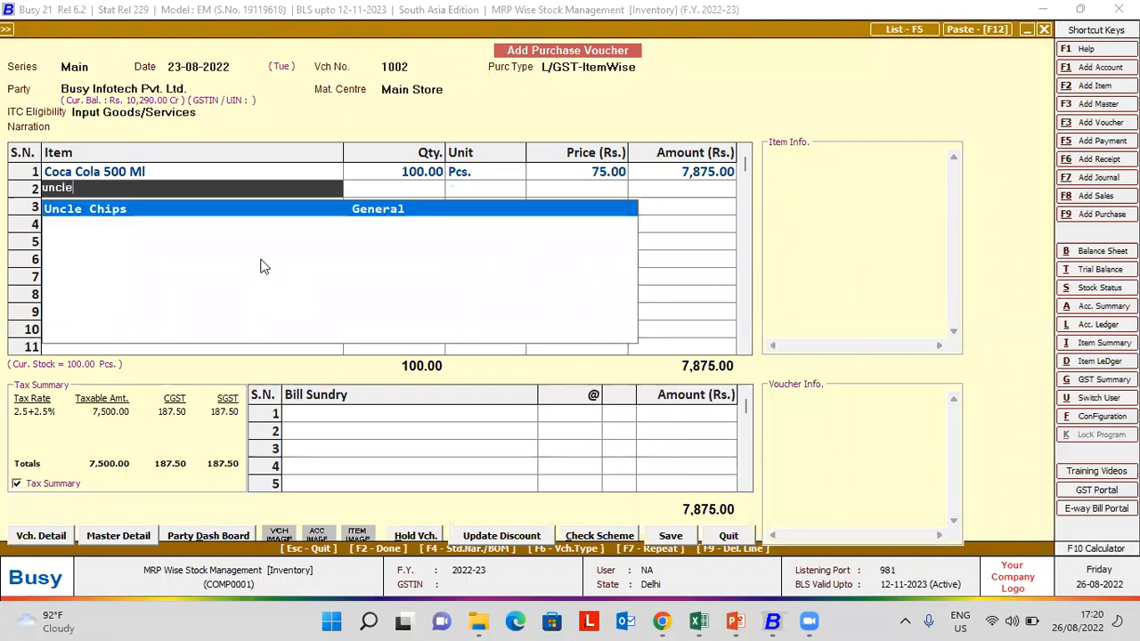
{"action": "key", "text": "Return"}
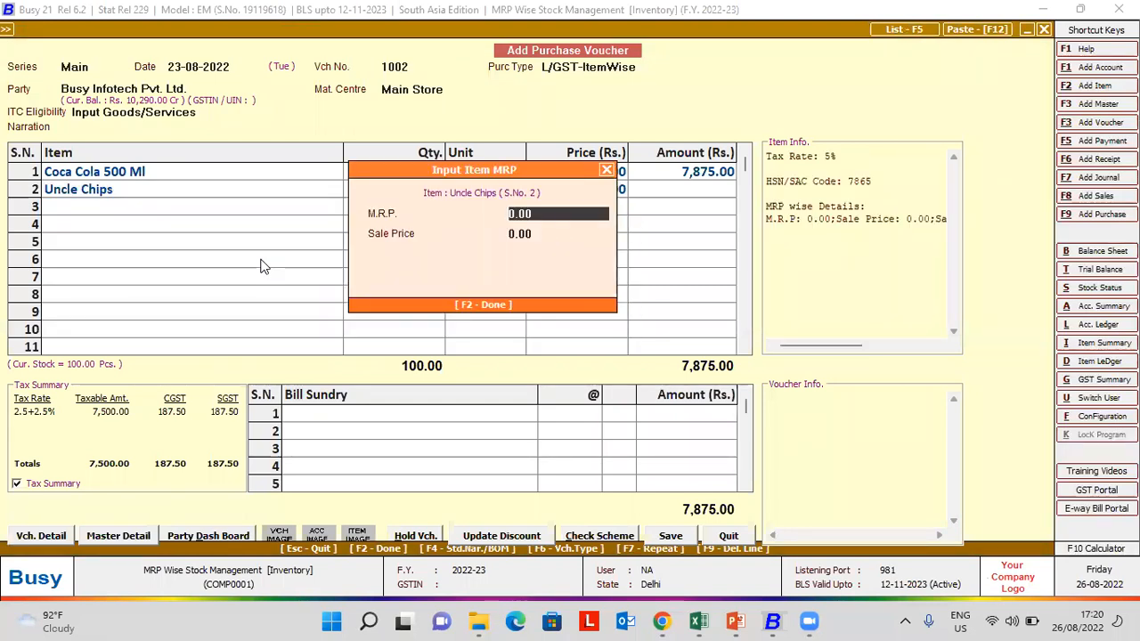
{"action": "type", "text": "25"}
{"action": "key", "text": "Return"}
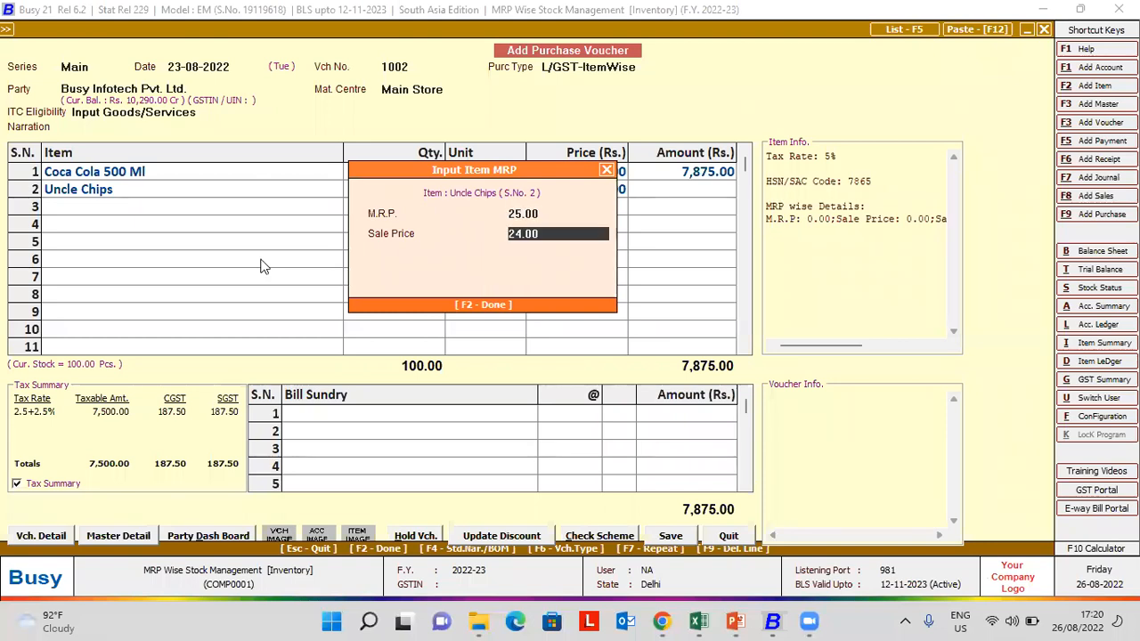
{"action": "key", "text": "Up"}
{"action": "type", "text": "35"}
{"action": "key", "text": "Return"}
{"action": "type", "text": "34"}
{"action": "key", "text": "Return"}
Set the Uncle Chips line to 120 Pcs. at a price of Rs. 20, then save and close the purchase voucher.
{"action": "type", "text": "120"}
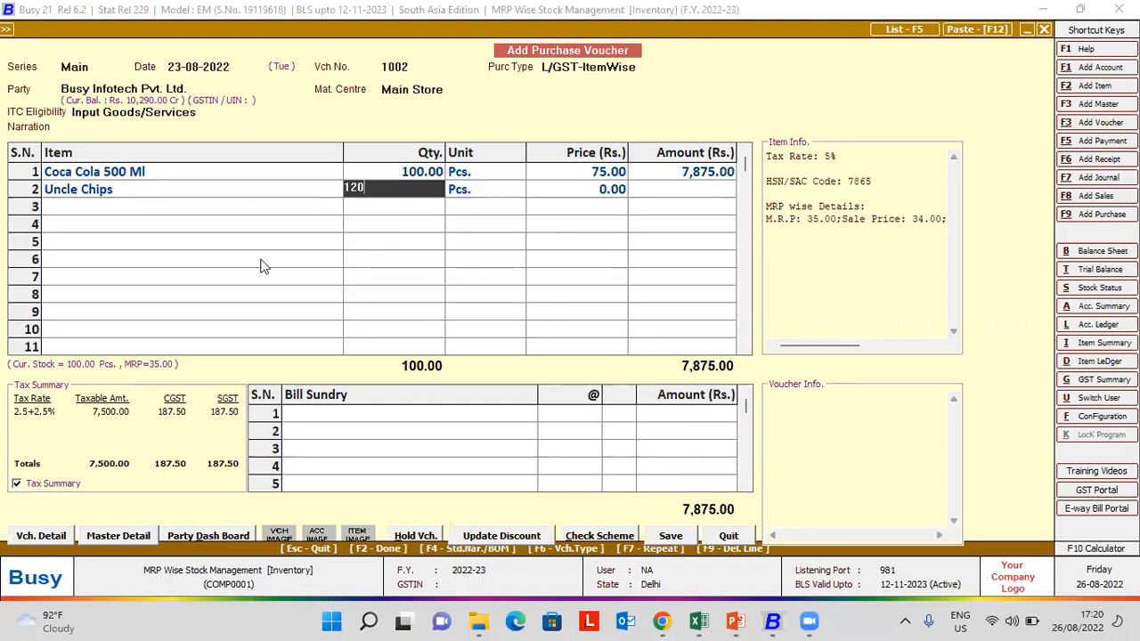
{"action": "key", "text": "Return"}
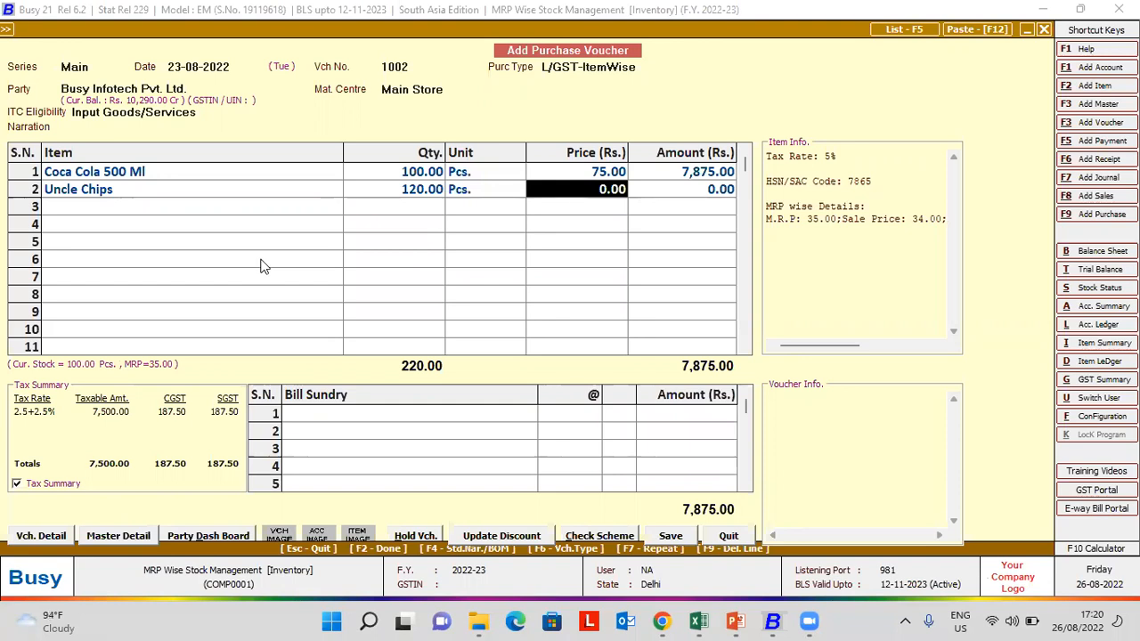
{"action": "type", "text": "20"}
{"action": "key", "text": "Return"}
{"action": "key", "text": "Return"}
{"action": "key", "text": "Return"}
{"action": "key", "text": "Return"}
{"action": "key", "text": "Return"}
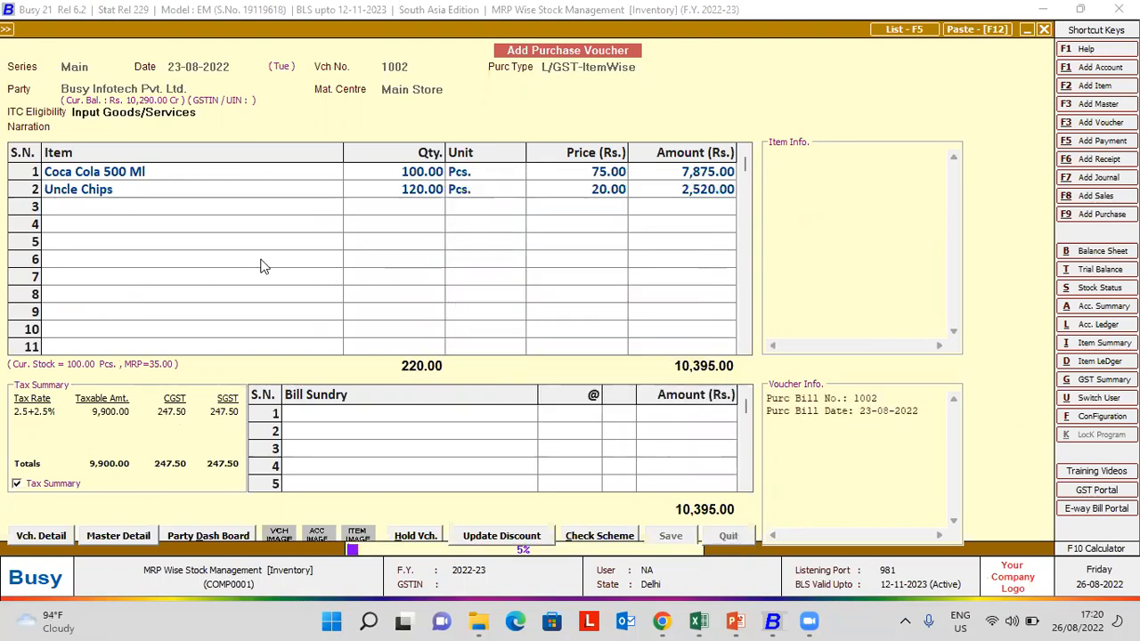
{"action": "key", "text": "Escape"}
{"action": "key", "text": "Escape"}
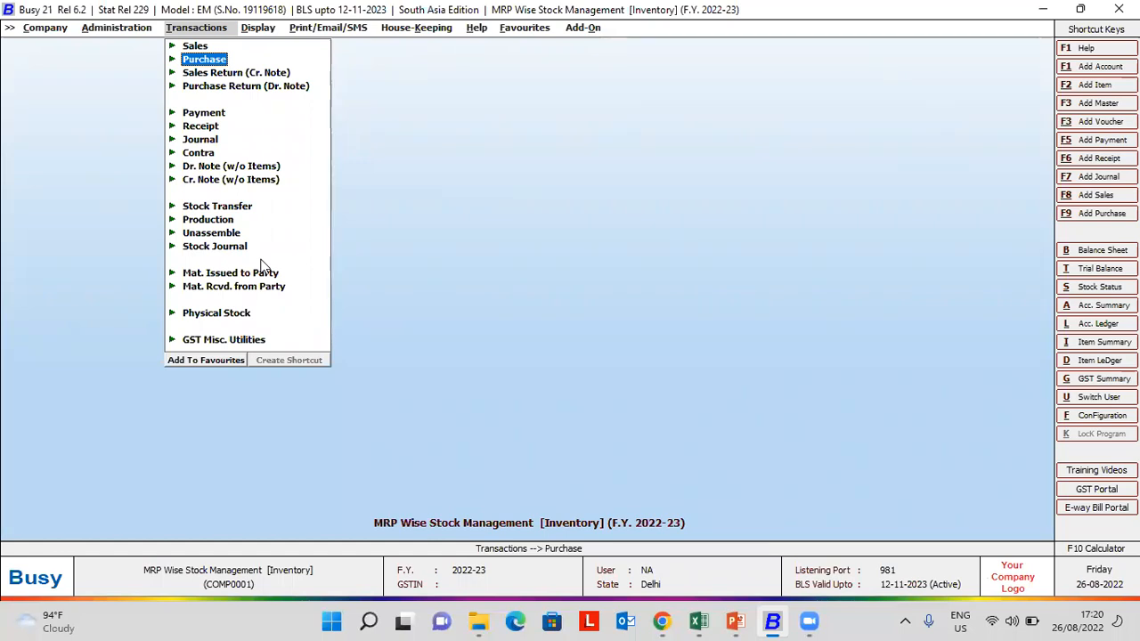
Start a sales voucher dated 26-08-2022 with sale type L/GST-ItemWise, party Cash and material centre Main Store.
{"action": "key", "text": "Up"}
{"action": "key", "text": "Return"}
{"action": "key", "text": "Return"}
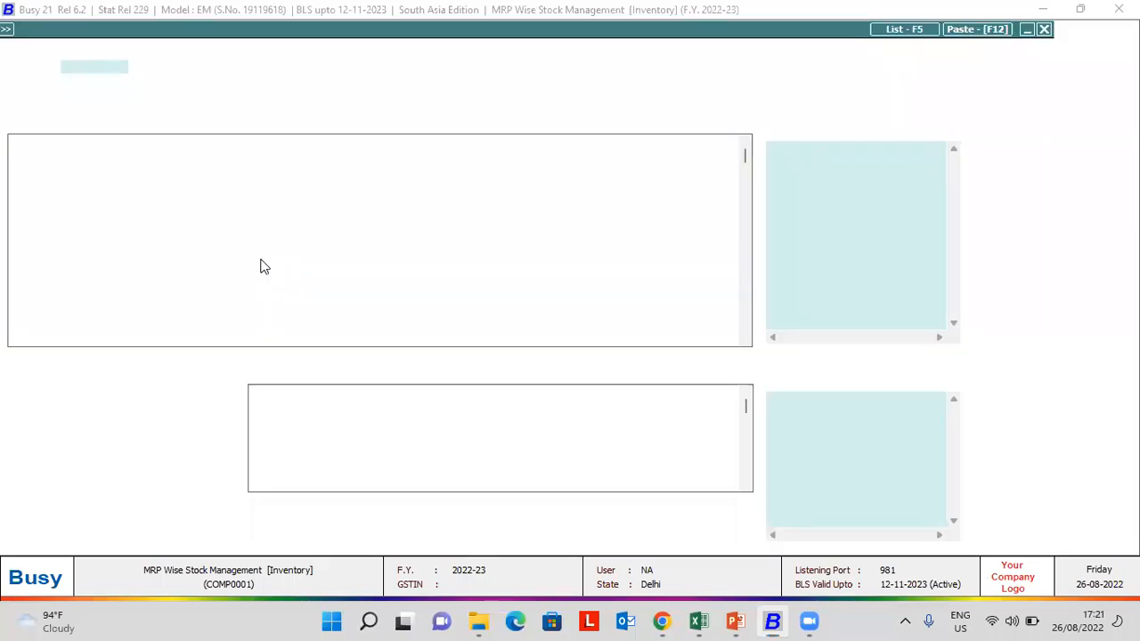
{"action": "type", "text": "26"}
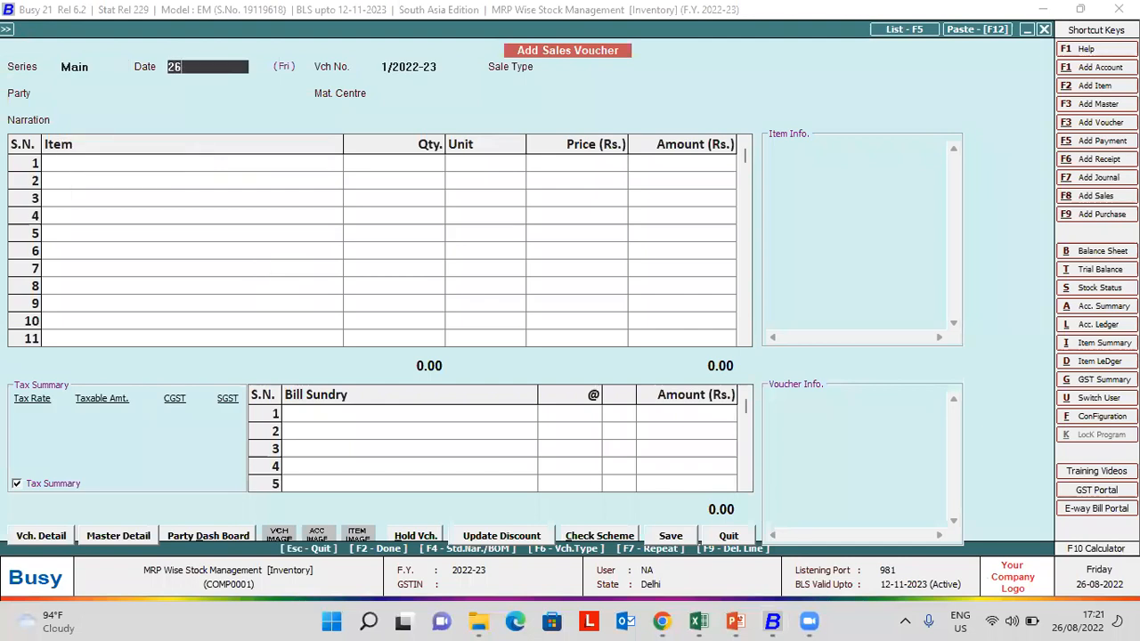
{"action": "type", "text": "-08-2022"}
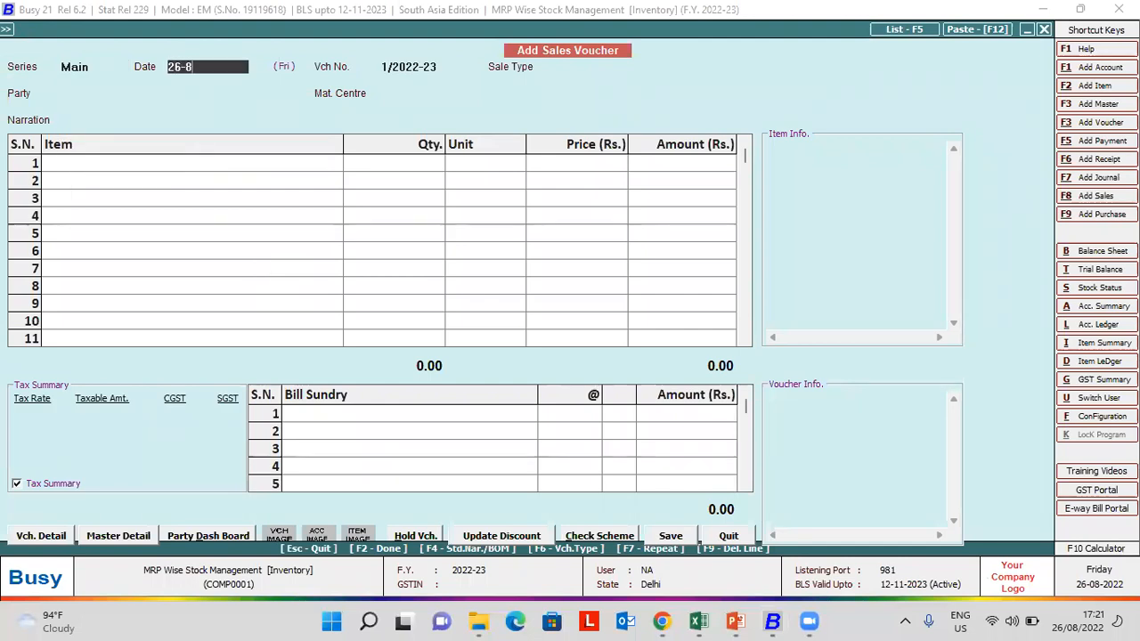
{"action": "key", "text": "Return"}
{"action": "type", "text": "item"}
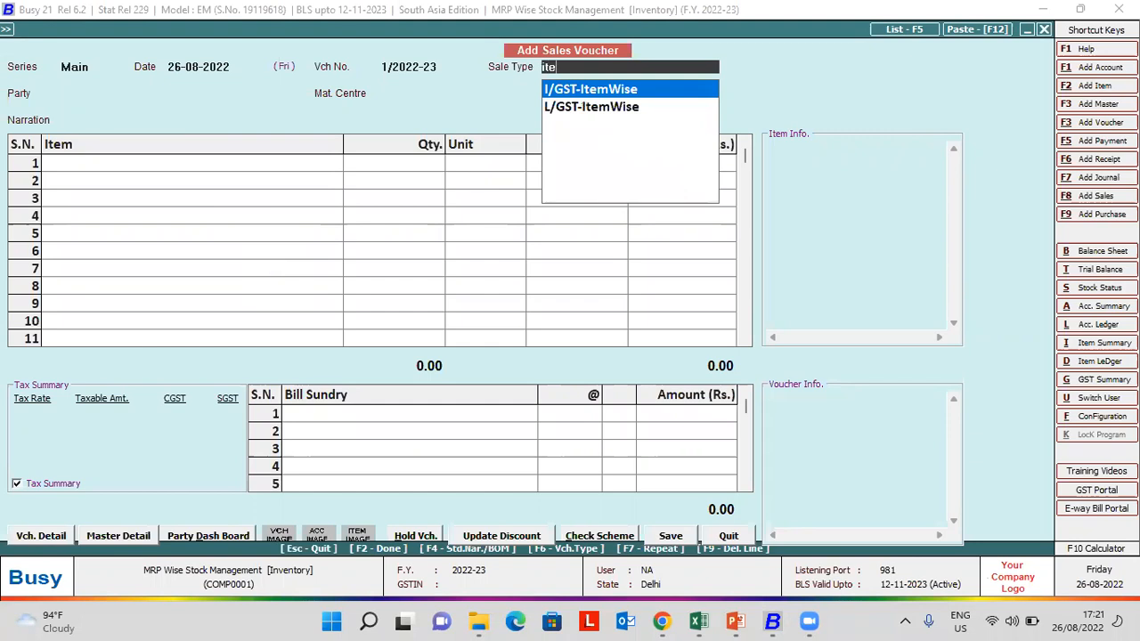
{"action": "key", "text": "Return"}
{"action": "key", "text": "Return"}
{"action": "key", "text": "Return"}
{"action": "key", "text": "Return"}
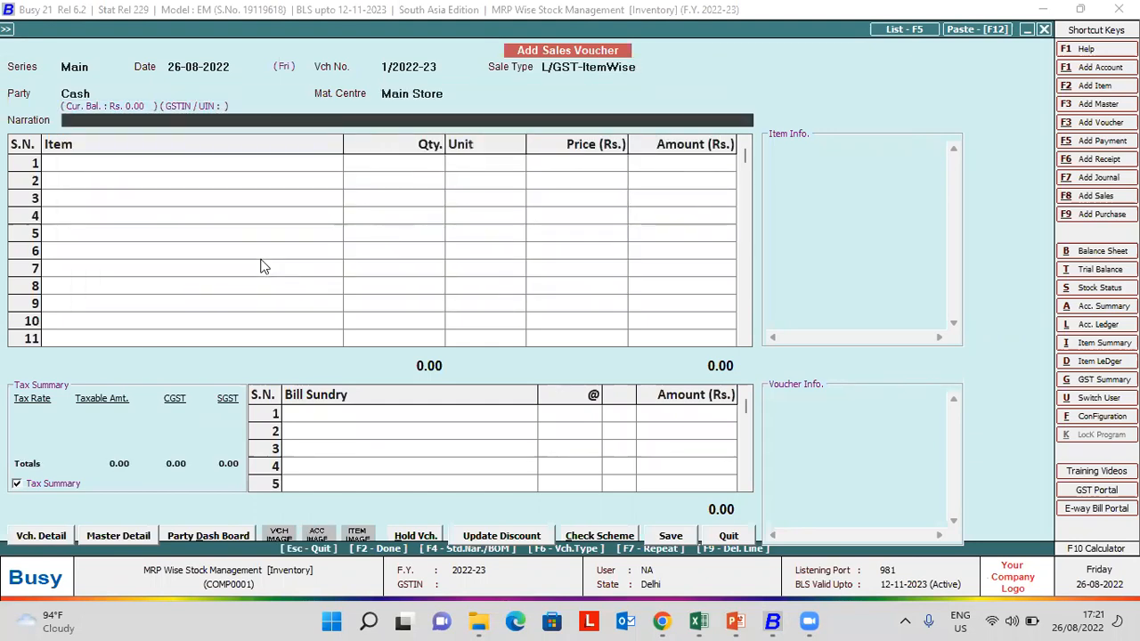
Add Coca Cola 500 Ml as the first sales item, choosing its stock with MRP 75 and sales price 72.
{"action": "key", "text": "Return"}
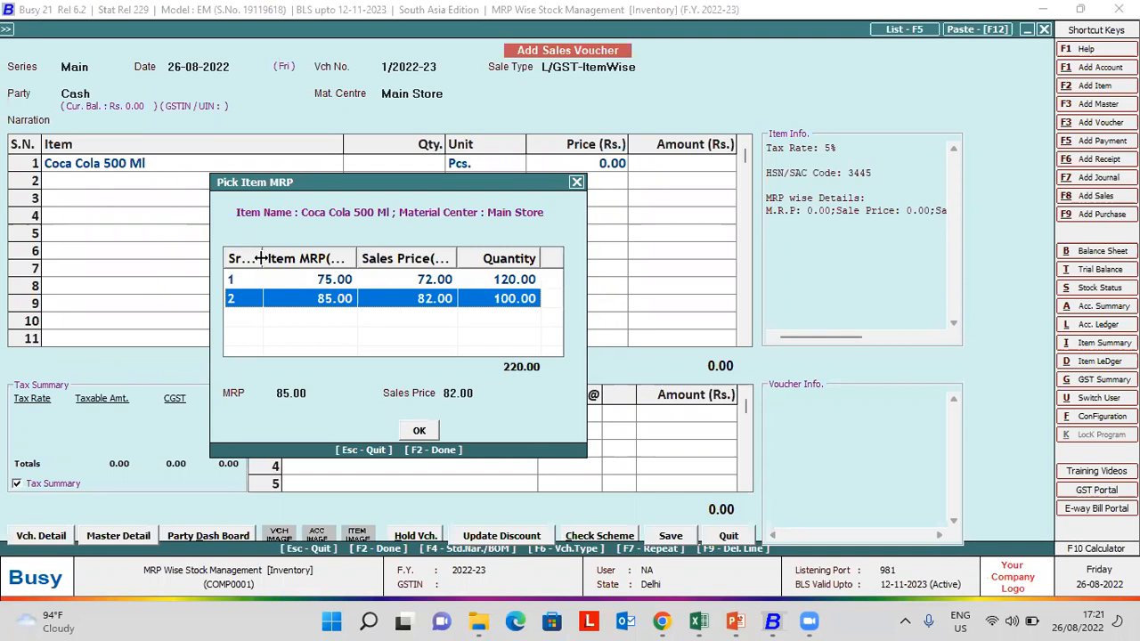
{"action": "key", "text": "Up"}
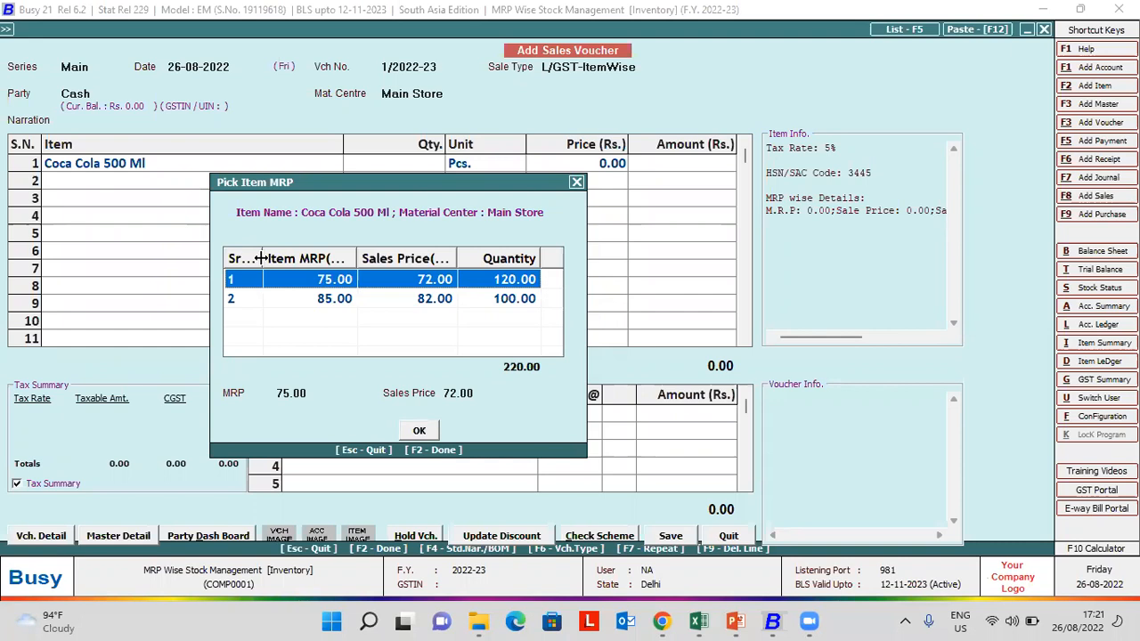
{"action": "key", "text": "Return"}
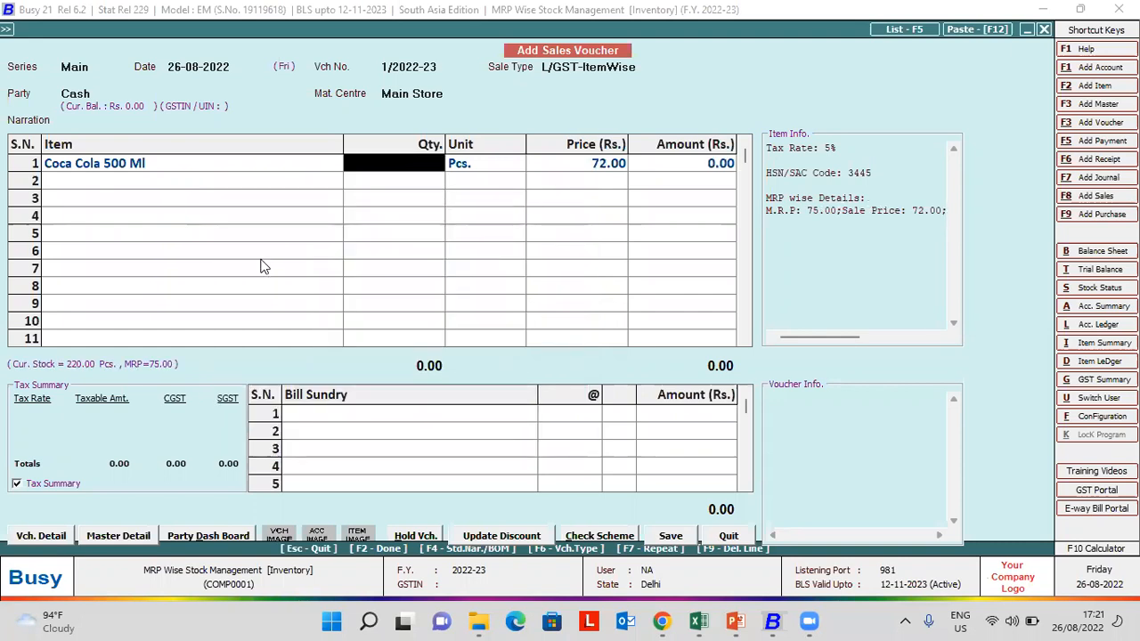
Try a quantity of 250 for Coca Cola, accepting the item's negative stock but declining negative stock for that MRP.
{"action": "type", "text": "250"}
{"action": "key", "text": "Return"}
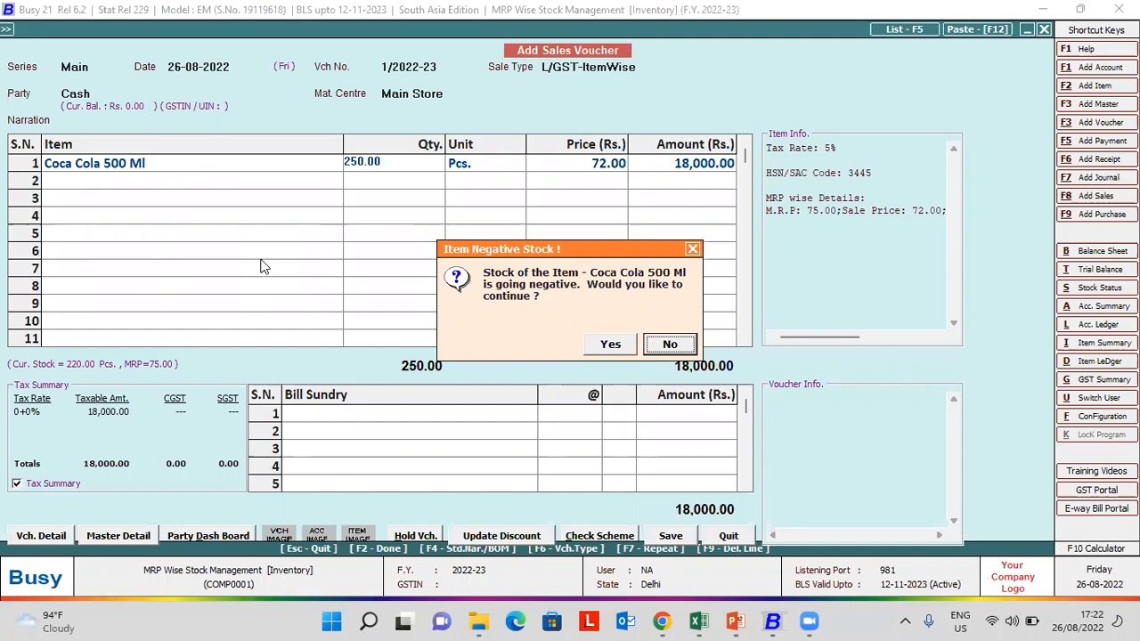
{"action": "key", "text": "Left"}
{"action": "key", "text": "Return"}
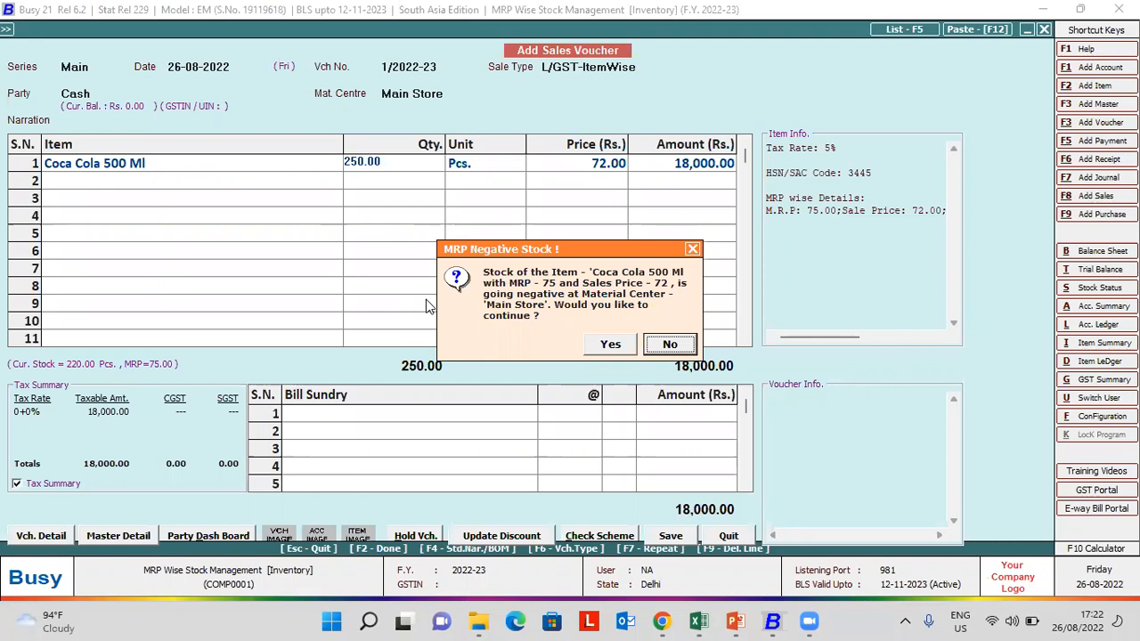
{"action": "key", "text": "Return"}
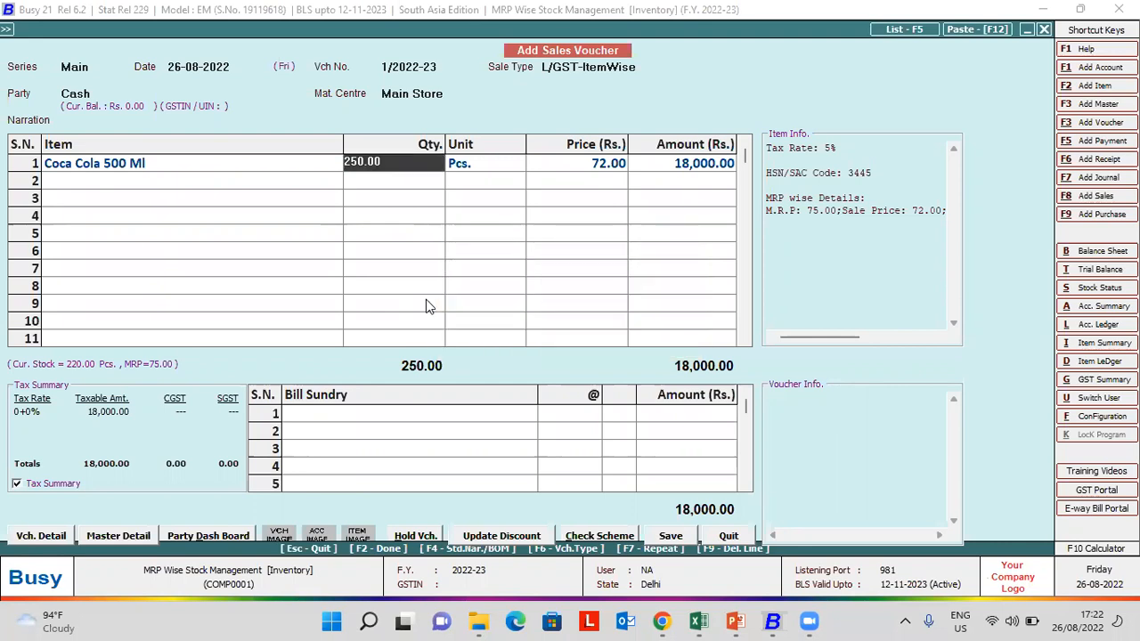
Set the Coca Cola quantity to 20 Pcs. and accept its price and item-wise GST.
{"action": "type", "text": "20"}
{"action": "key", "text": "Return"}
{"action": "key", "text": "Return"}
{"action": "key", "text": "Return"}
{"action": "key", "text": "Return"}
Add 20 Pcs. of Uncle Chips on the second line from the stock with MRP 25 and sales price 24.
{"action": "key", "text": "Down"}
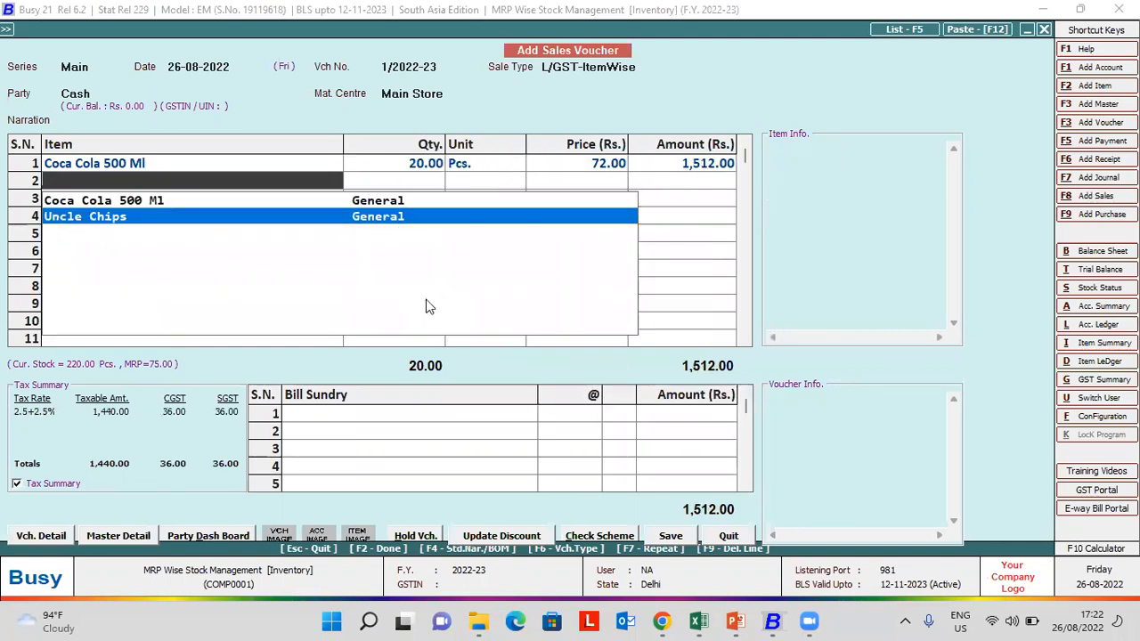
{"action": "key", "text": "Return"}
{"action": "key", "text": "Up"}
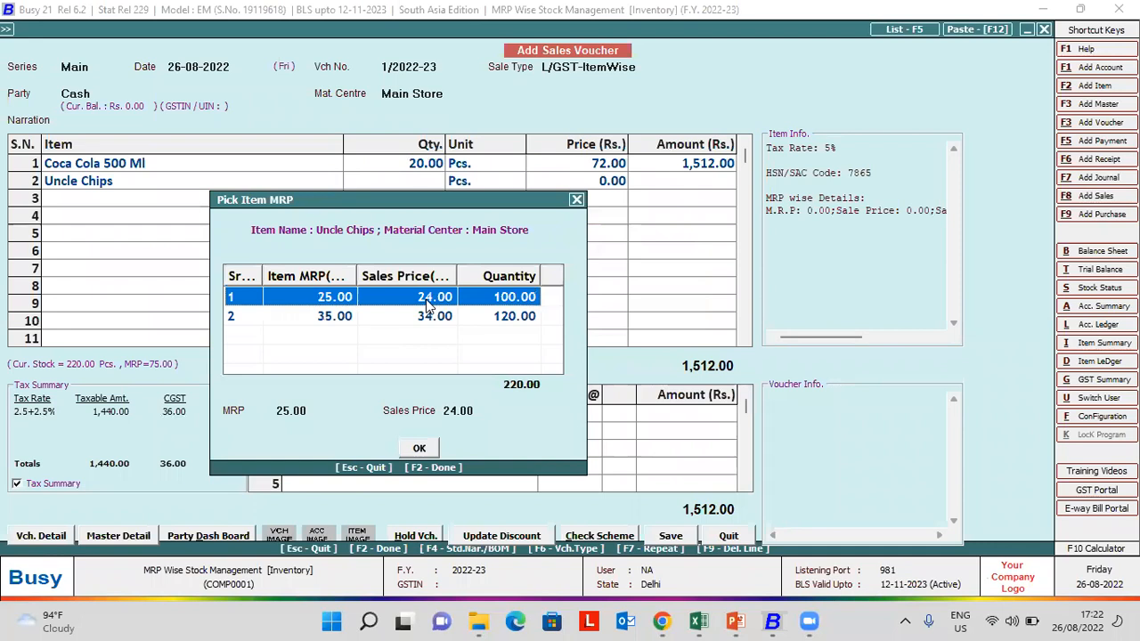
{"action": "key", "text": "Return"}
{"action": "type", "text": "20"}
{"action": "key", "text": "Return"}
{"action": "key", "text": "Return"}
{"action": "key", "text": "Return"}
{"action": "key", "text": "Return"}
Save the sales voucher and leave sales voucher entry.
{"action": "key", "text": "Return"}
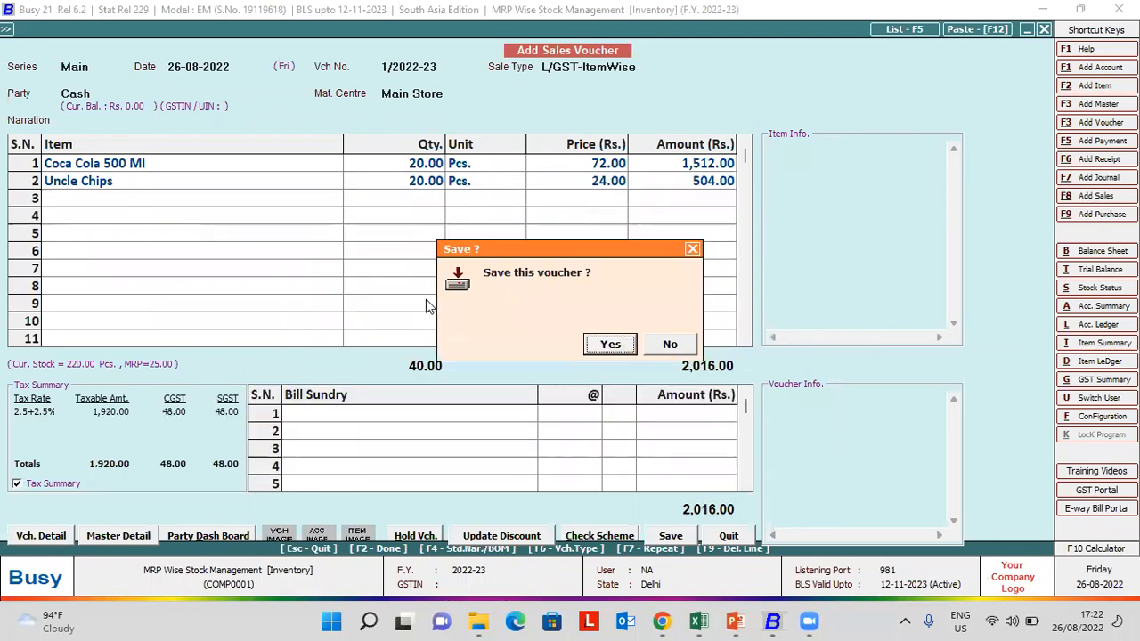
{"action": "key", "text": "Return"}
{"action": "key", "text": "Escape"}
{"action": "key", "text": "Escape"}
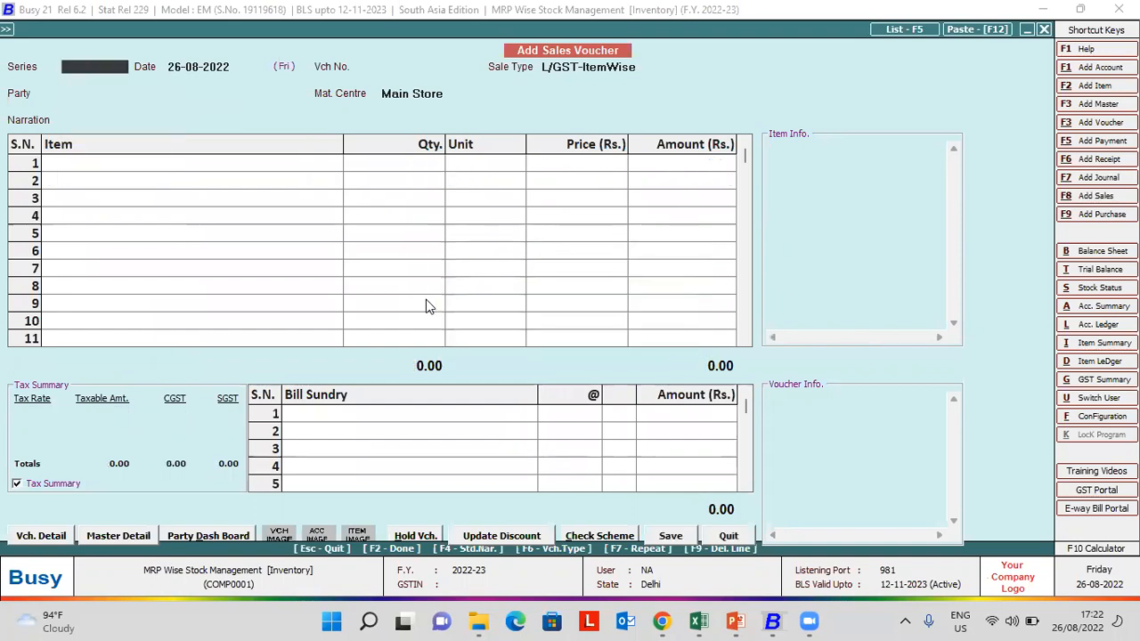
{"action": "key", "text": "Escape"}
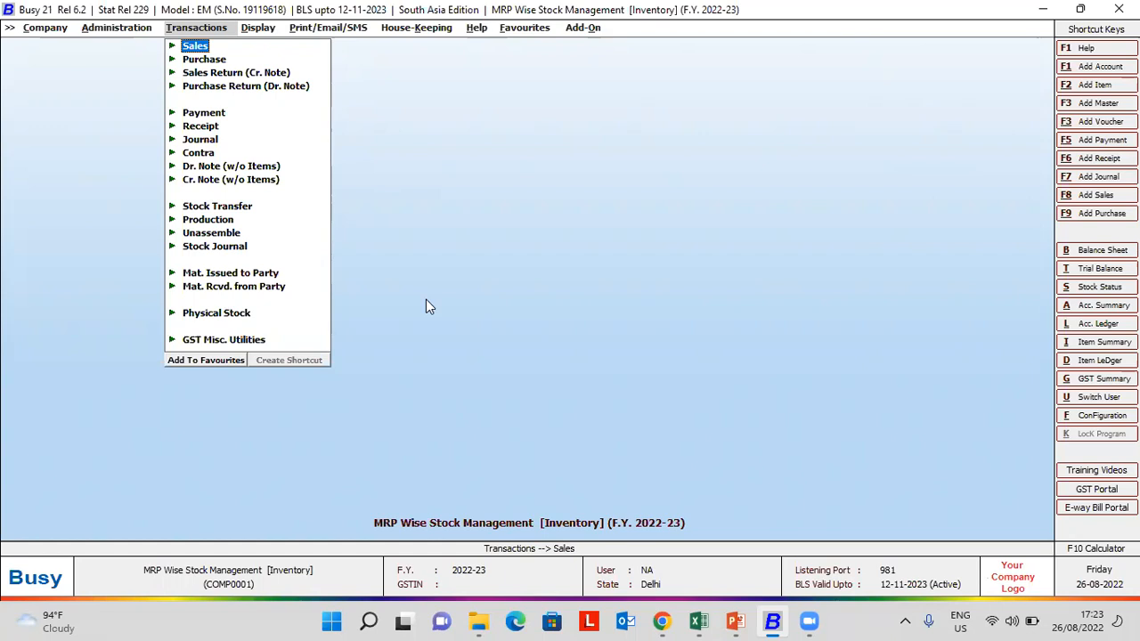
Open the Balances Only version of the MRP Closing Stock report.
{"action": "key", "text": "Right"}
{"action": "key", "text": "Down"}
{"action": "key", "text": "Down"}
{"action": "key", "text": "Down"}
{"action": "key", "text": "Down"}
{"action": "key", "text": "Down"}
{"action": "key", "text": "Down"}
{"action": "key", "text": "Down"}
{"action": "key", "text": "Down"}
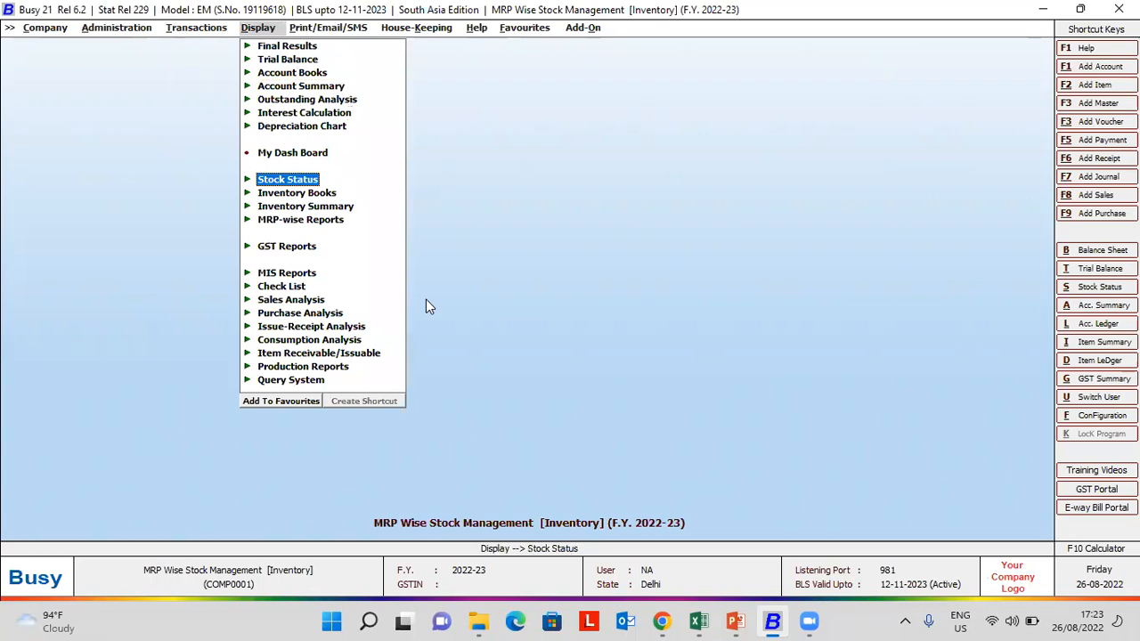
{"action": "key", "text": "Down"}
{"action": "key", "text": "Down"}
{"action": "key", "text": "Down"}
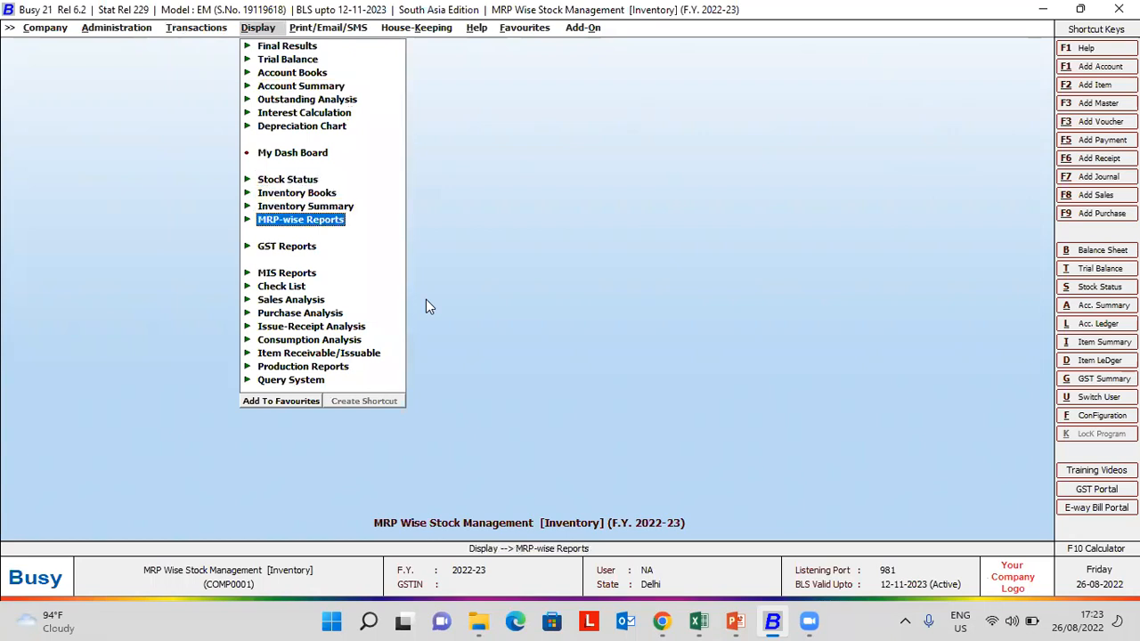
{"action": "key", "text": "Return"}
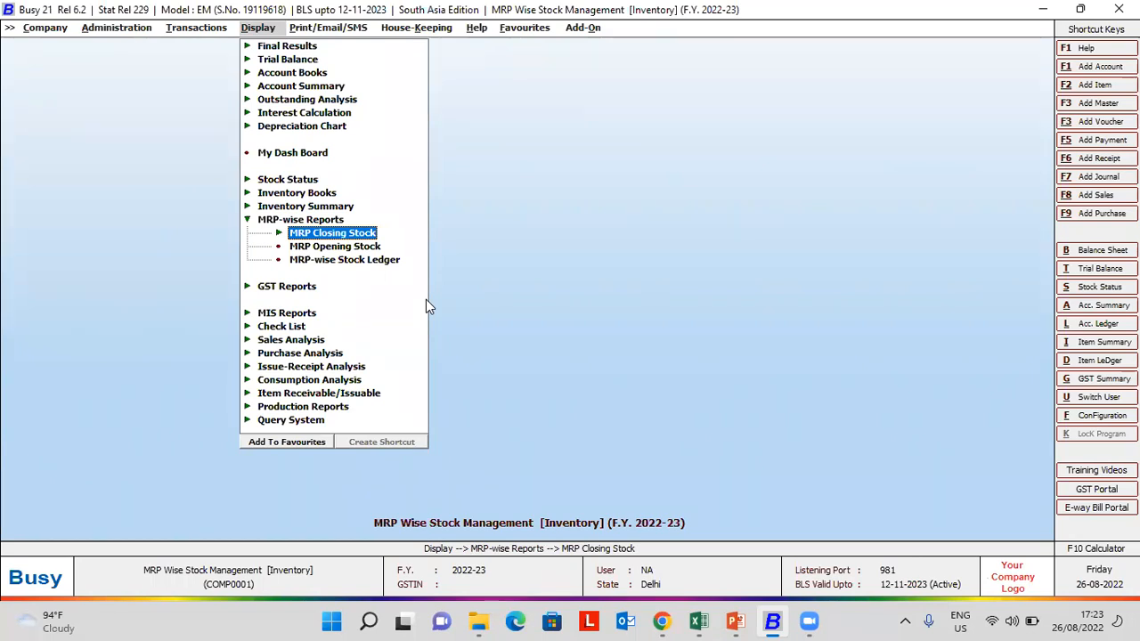
{"action": "key", "text": "Return"}
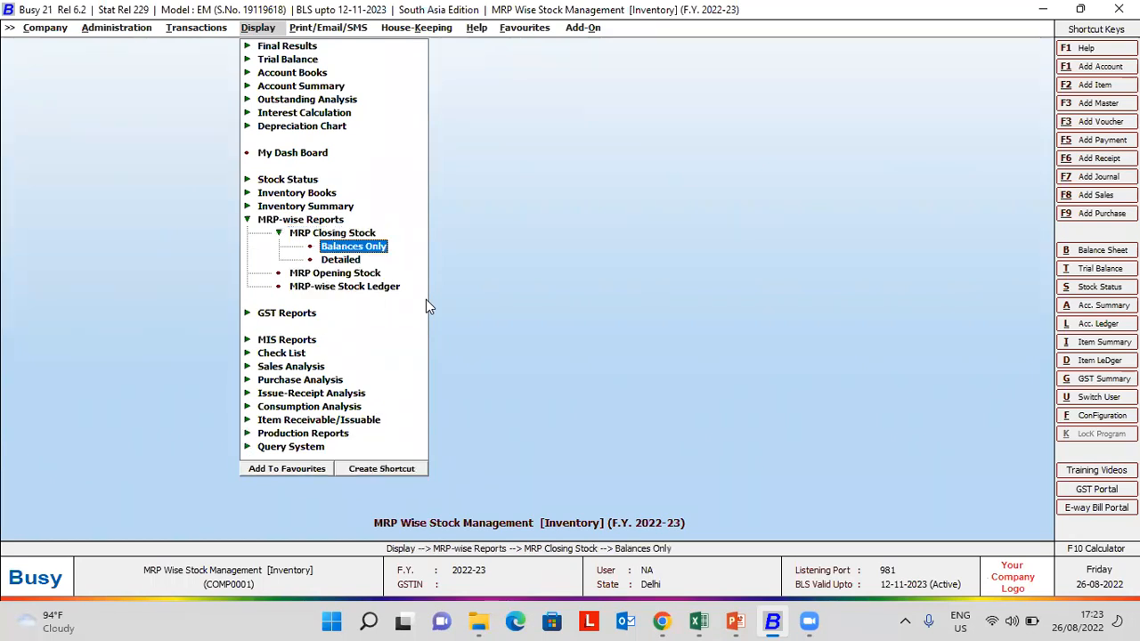
{"action": "key", "text": "Return"}
Generate the MRP-wise stock status for all items as on 26-08-2022, without zero-stock items or item values.
{"action": "key", "text": "Down"}
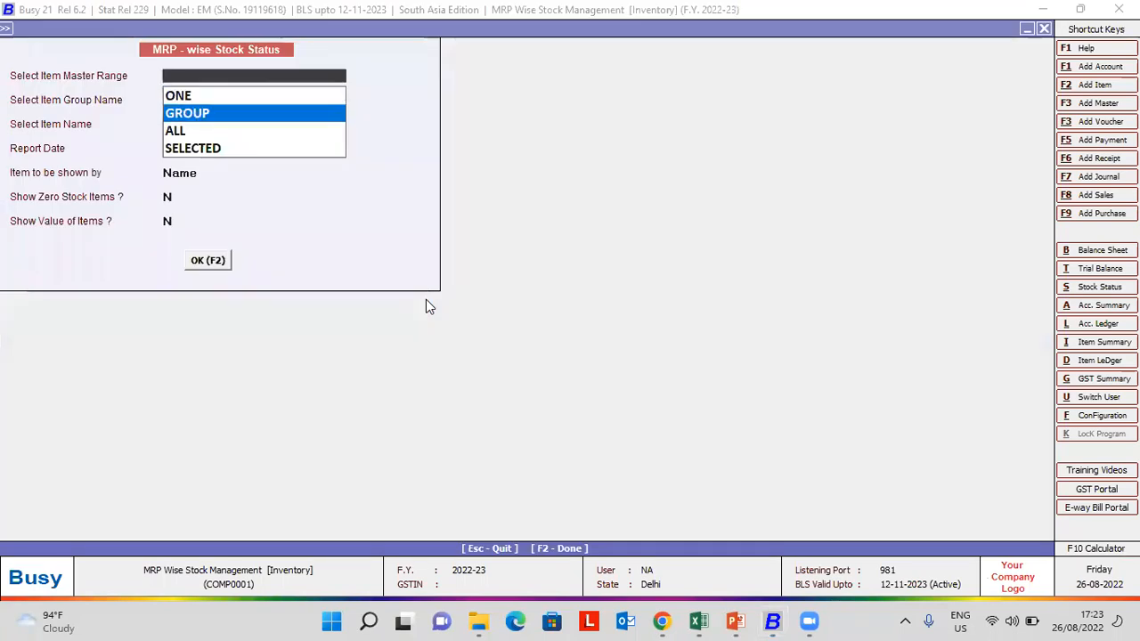
{"action": "key", "text": "Down"}
{"action": "key", "text": "Return"}
{"action": "key", "text": "Return"}
{"action": "key", "text": "Return"}
{"action": "key", "text": "Return"}
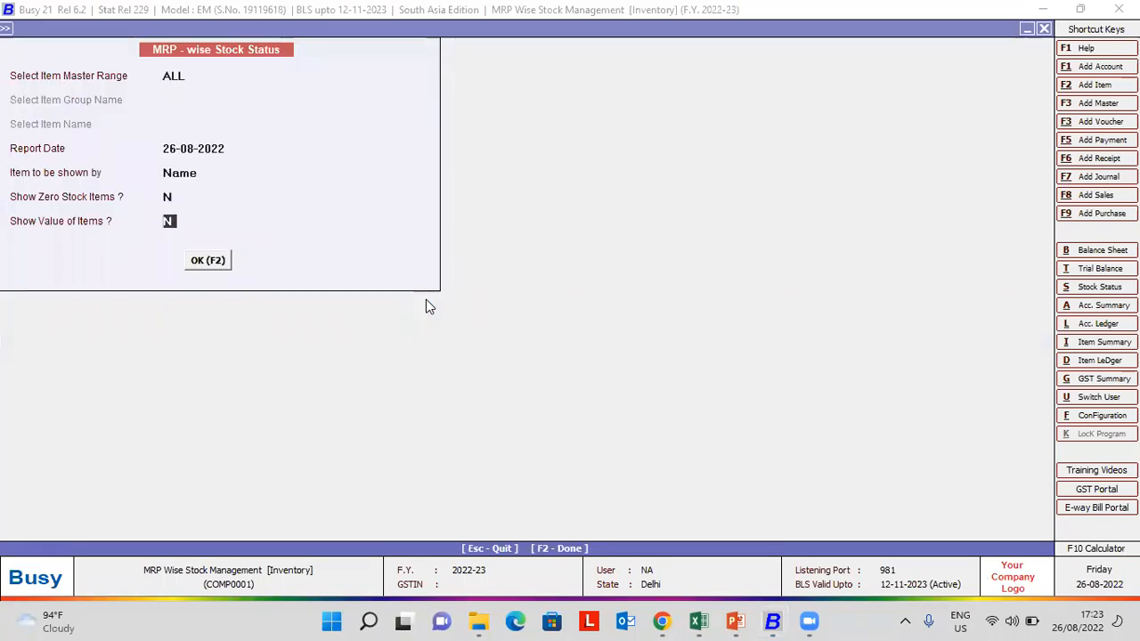
{"action": "key", "text": "Return"}
{"action": "key", "text": "Return"}
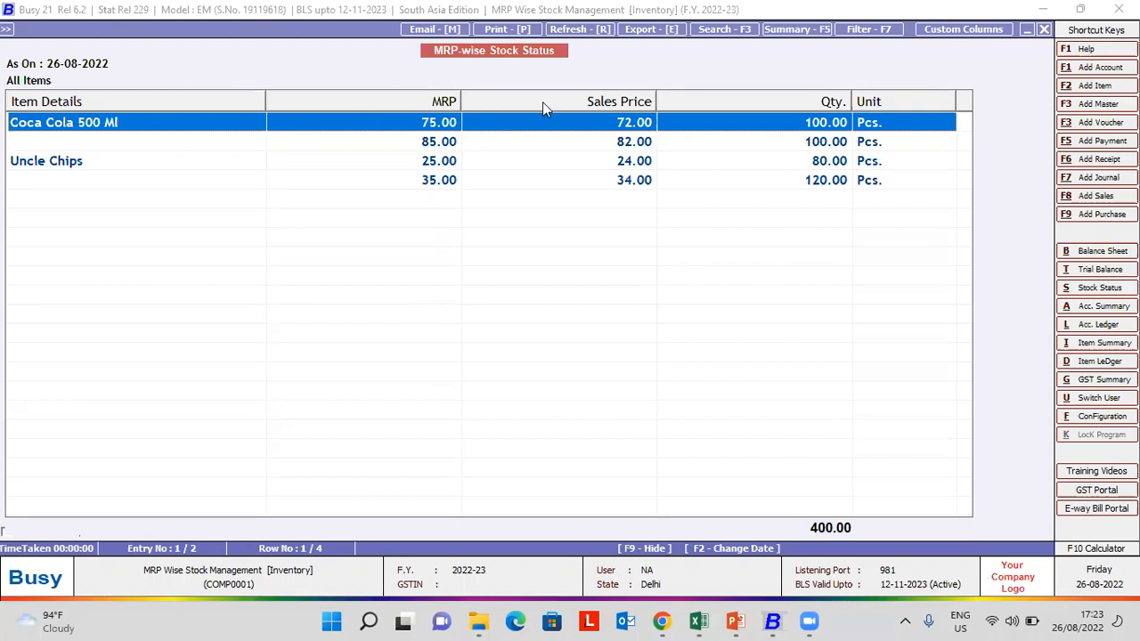
Narrow the item and MRP columns, check the MRP-wise stock rows of Uncle Chips and close the report.
{"action": "left_click_drag", "start_coordinate": [460, 102], "coordinate": [197, 101]}
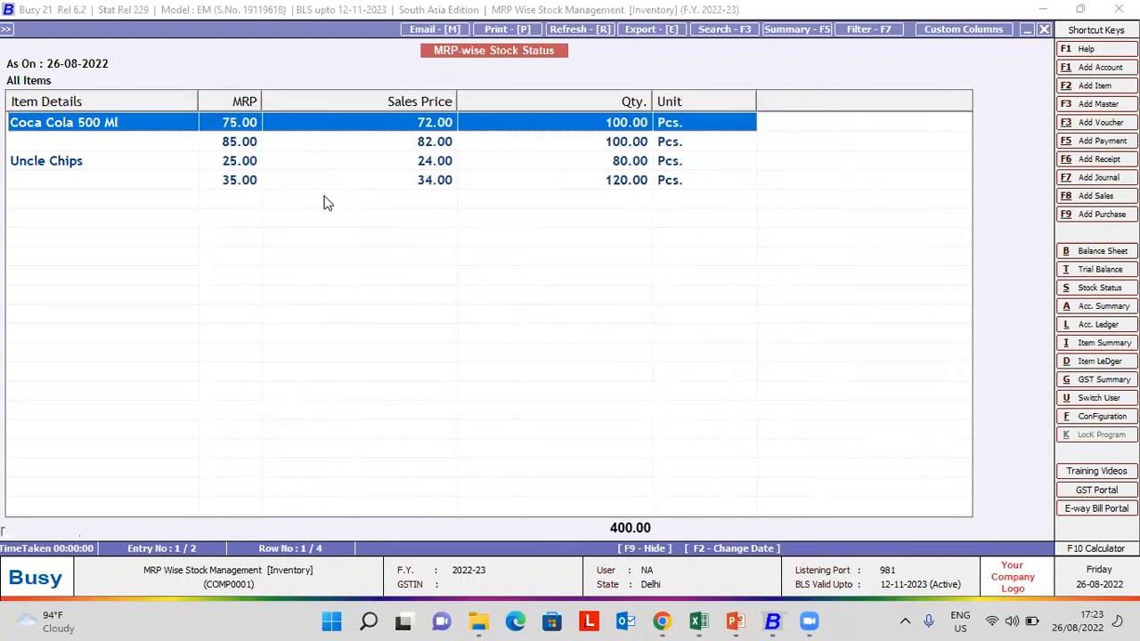
{"action": "left_click", "coordinate": [100, 167]}
{"action": "left_click", "coordinate": [100, 187]}
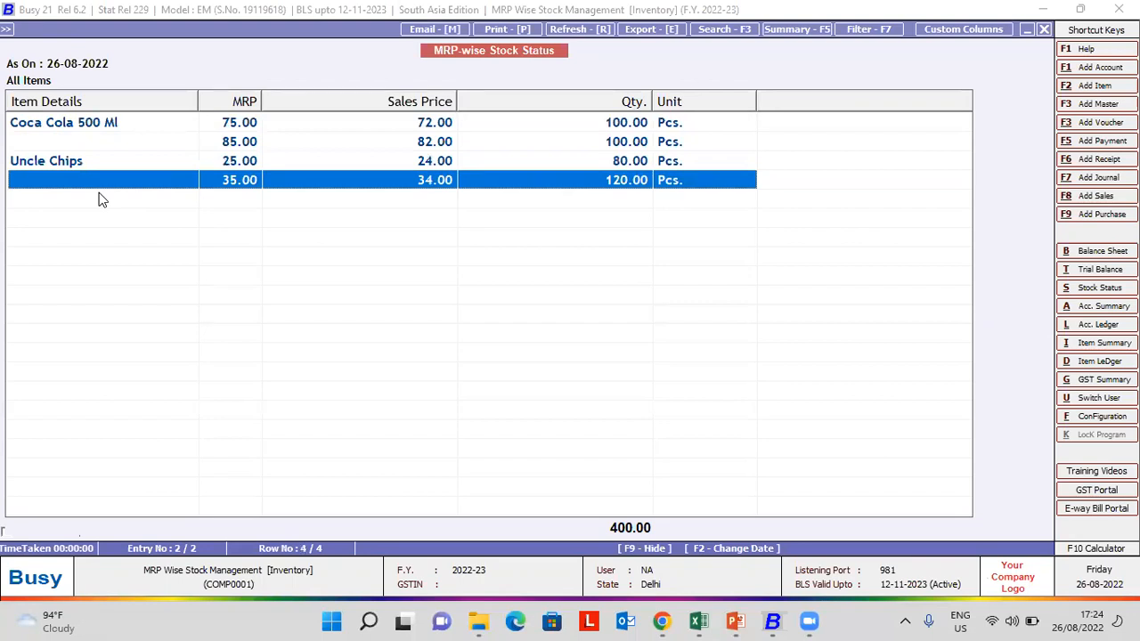
{"action": "key", "text": "Escape"}
{"action": "key", "text": "Escape"}
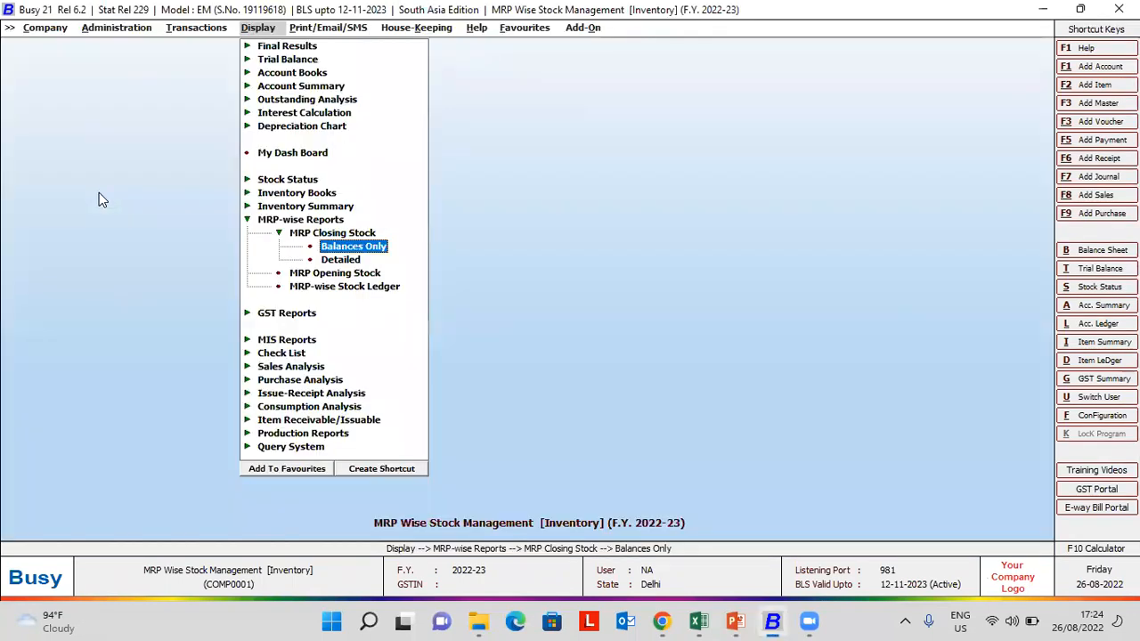
{"action": "key", "text": "Escape"}
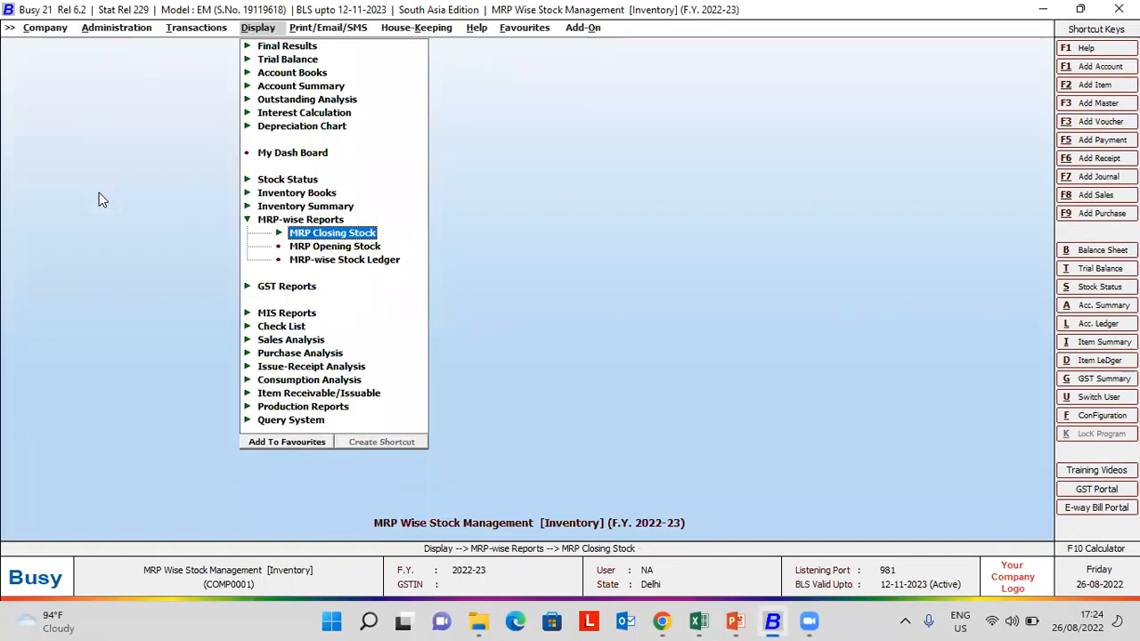
View the MRP Opening Stock report for all items as on 01-04-2022 and close it.
{"action": "key", "text": "Down"}
{"action": "key", "text": "Return"}
{"action": "key", "text": "Return"}
{"action": "key", "text": "Return"}
{"action": "key", "text": "Return"}
{"action": "key", "text": "Return"}
{"action": "key", "text": "Return"}
{"action": "key", "text": "Return"}
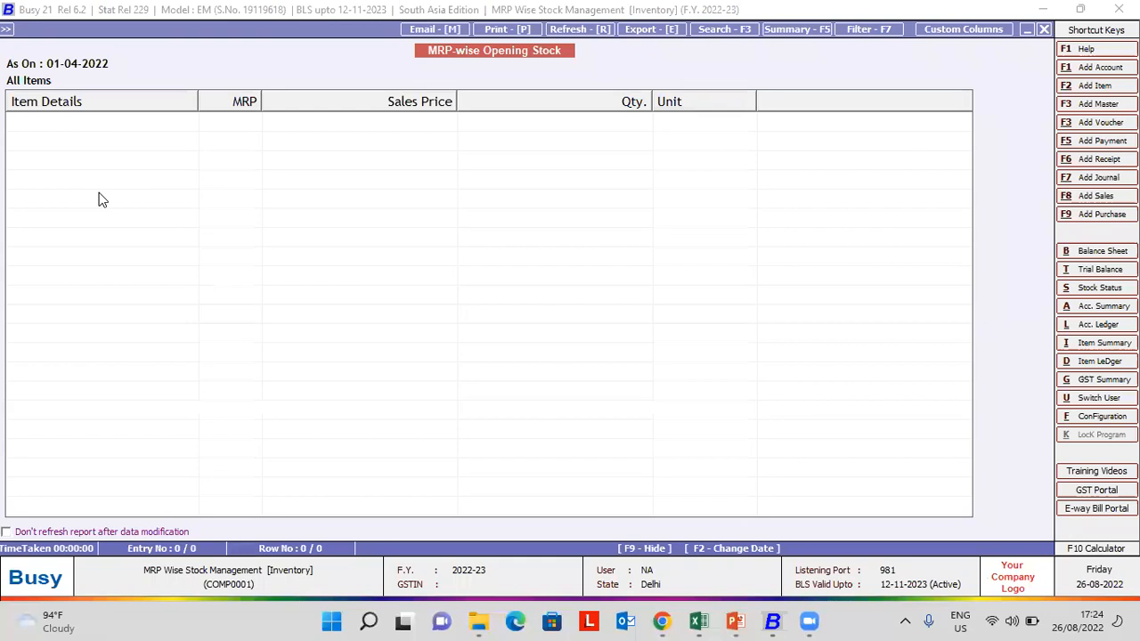
{"action": "key", "text": "Escape"}
{"action": "key", "text": "Escape"}
{"action": "key", "text": "Escape"}
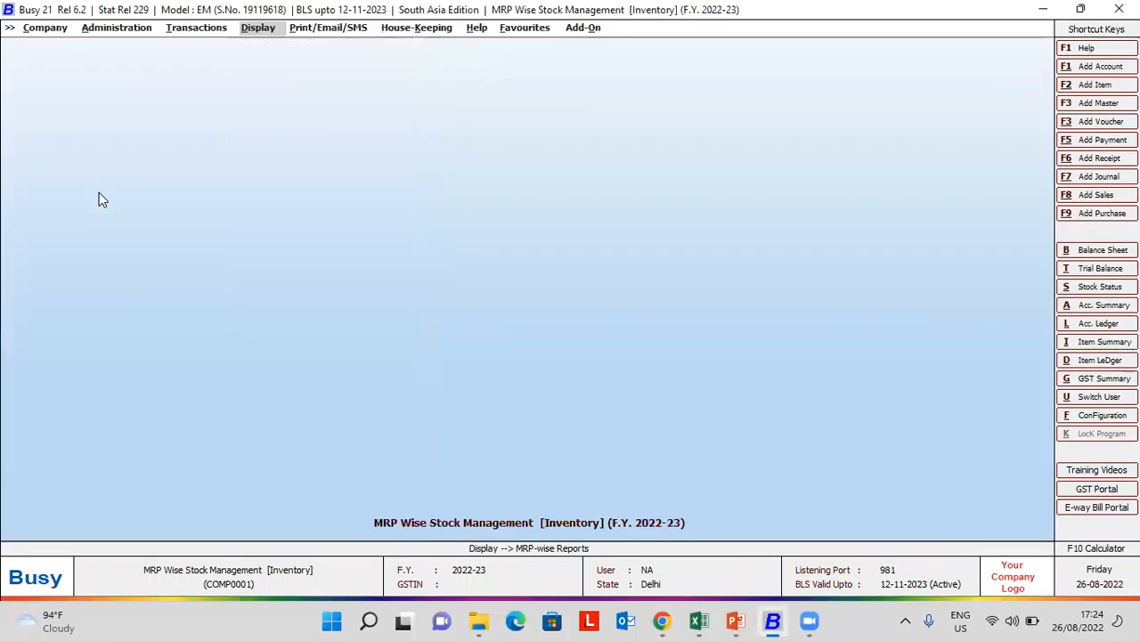
Open the item master of Coca Cola 500 Ml for modification.
{"action": "key", "text": "Return"}
{"action": "key", "text": "Return"}
{"action": "key", "text": "Down"}
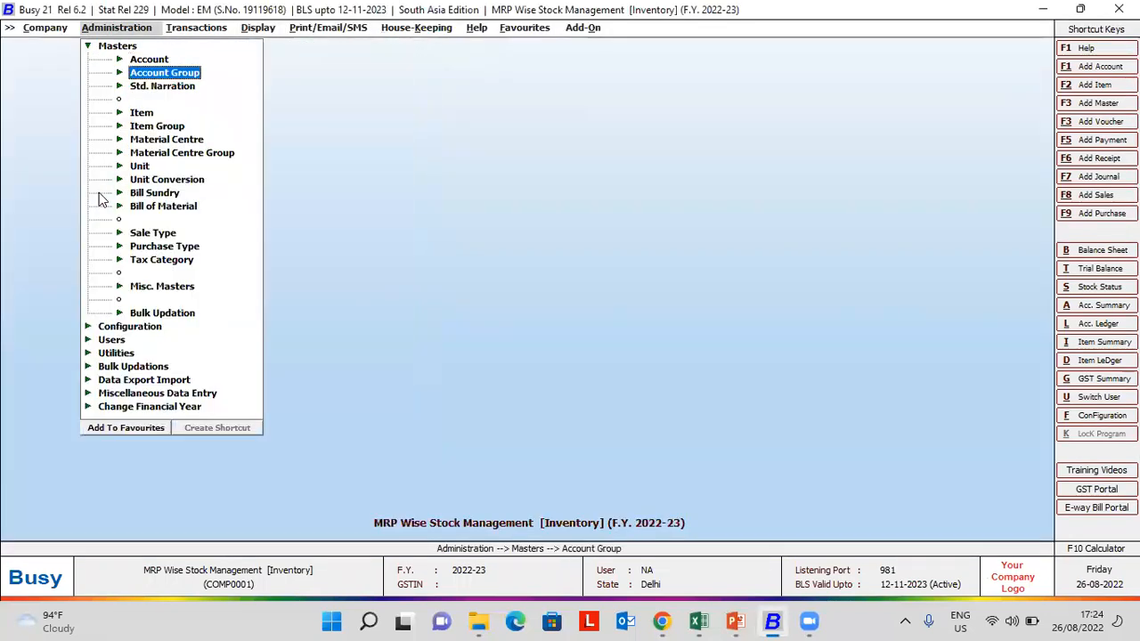
{"action": "key", "text": "Down"}
{"action": "key", "text": "Down"}
{"action": "key", "text": "Return"}
{"action": "key", "text": "Down"}
{"action": "key", "text": "Return"}
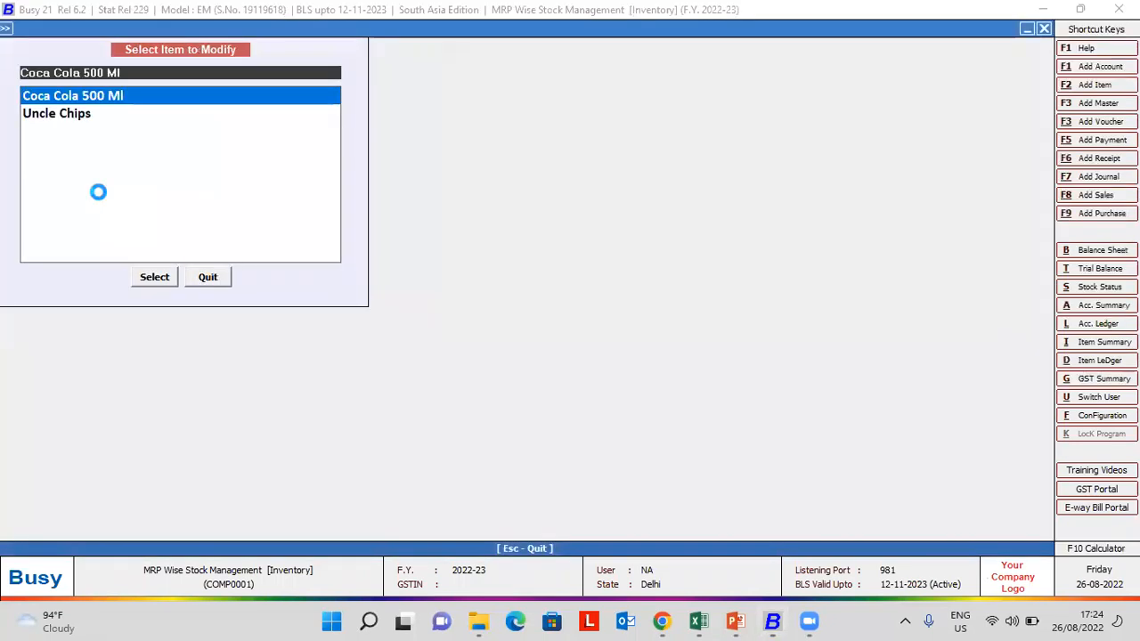
{"action": "key", "text": "Return"}
Try an opening stock of 200 Pcs. for Coca Cola 500 Ml, view the MRP-wise opening stock entry and quit without saving.
{"action": "key", "text": "Return"}
{"action": "key", "text": "Return"}
{"action": "key", "text": "Return"}
{"action": "key", "text": "Return"}
{"action": "key", "text": "Return"}
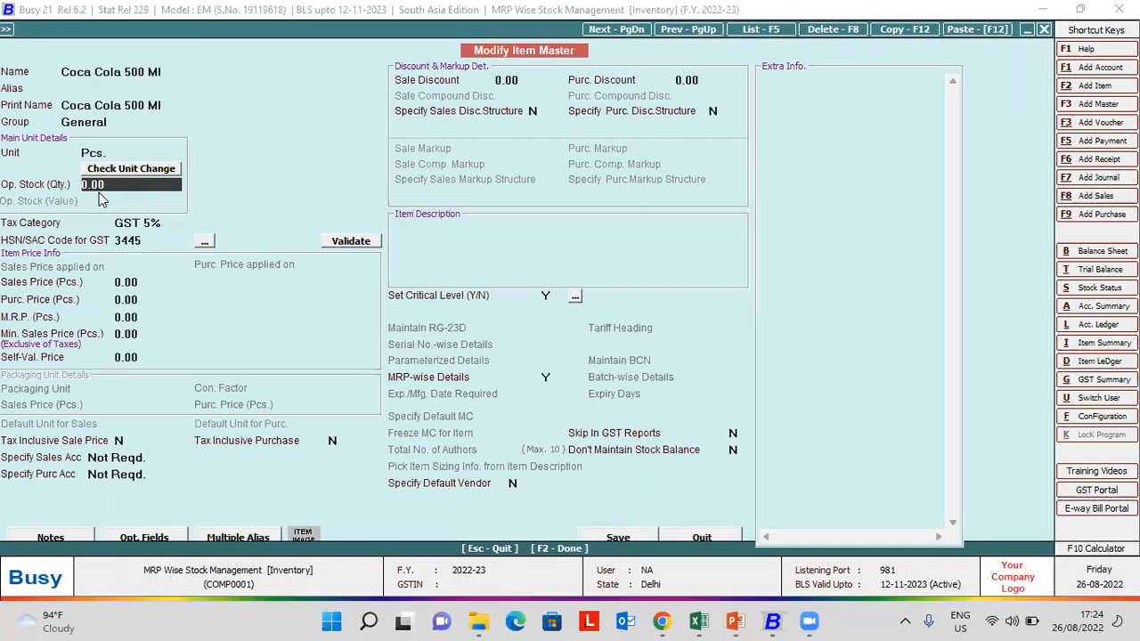
{"action": "type", "text": "200"}
{"action": "key", "text": "Return"}
{"action": "key", "text": "Return"}
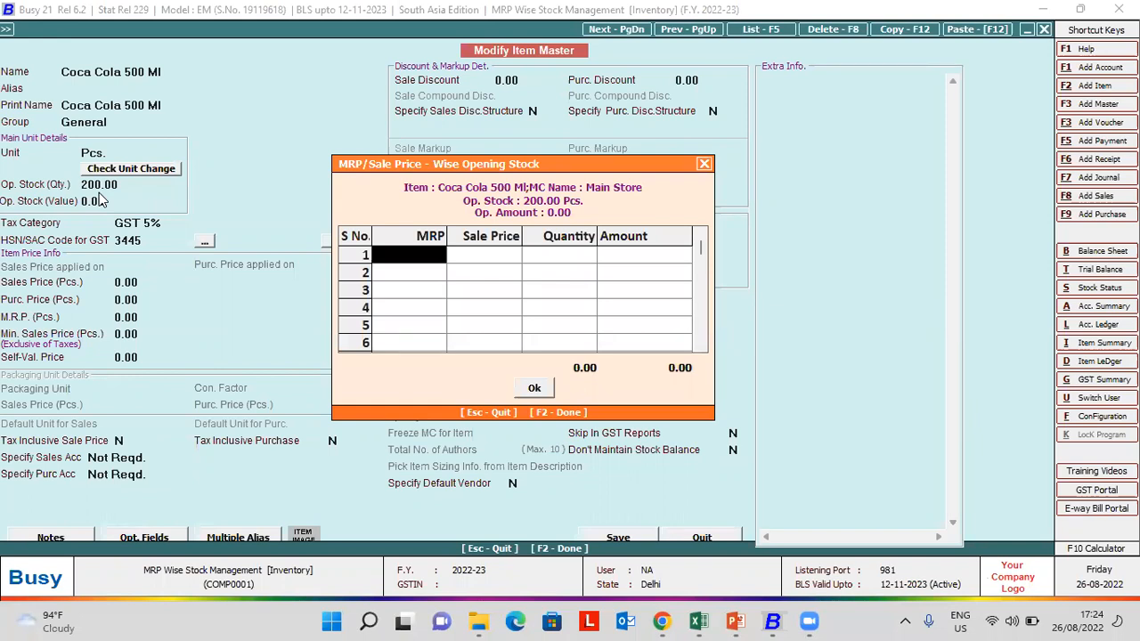
{"action": "key", "text": "Escape"}
{"action": "key", "text": "Escape"}
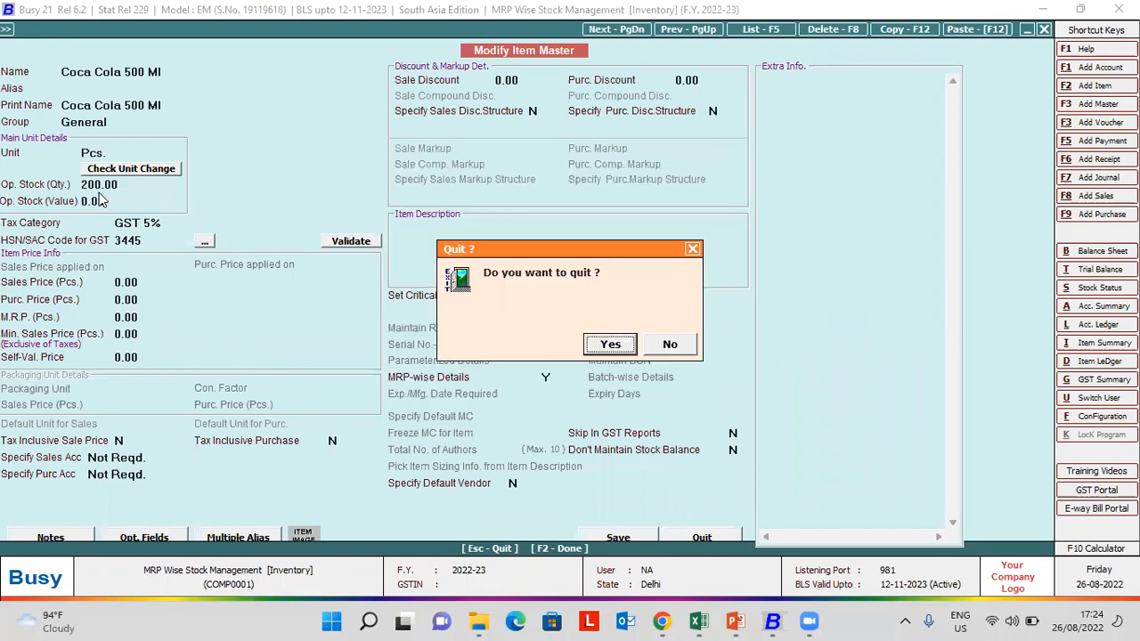
{"action": "key", "text": "Return"}
{"action": "key", "text": "Escape"}
{"action": "key", "text": "Escape"}
Open the MRP-wise Stock Ledger report.
{"action": "key", "text": "Right"}
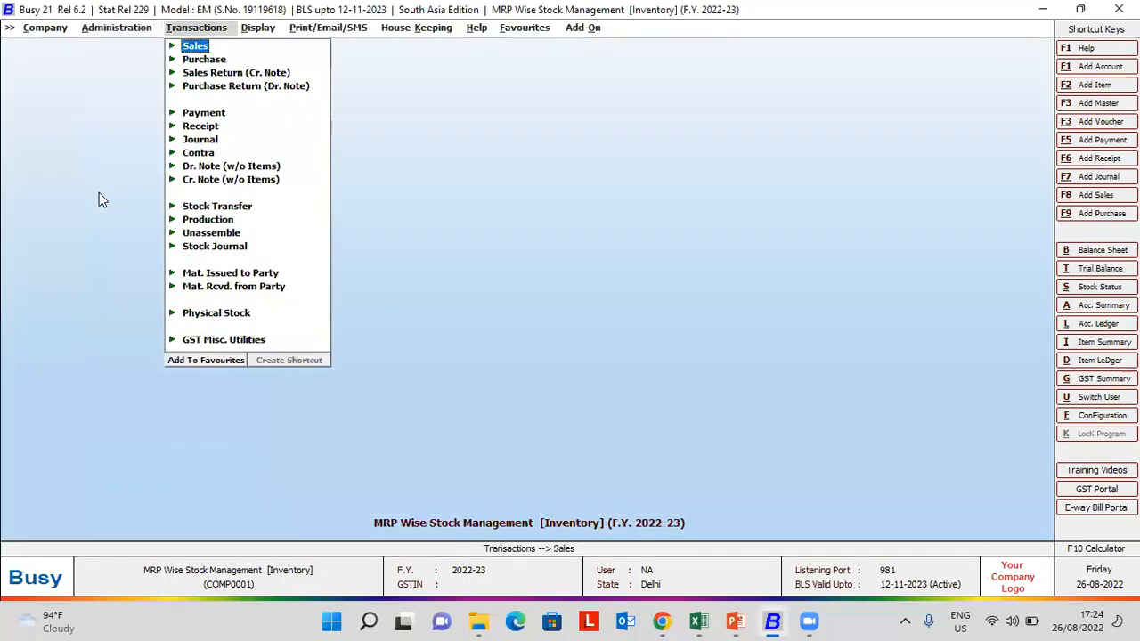
{"action": "key", "text": "Right"}
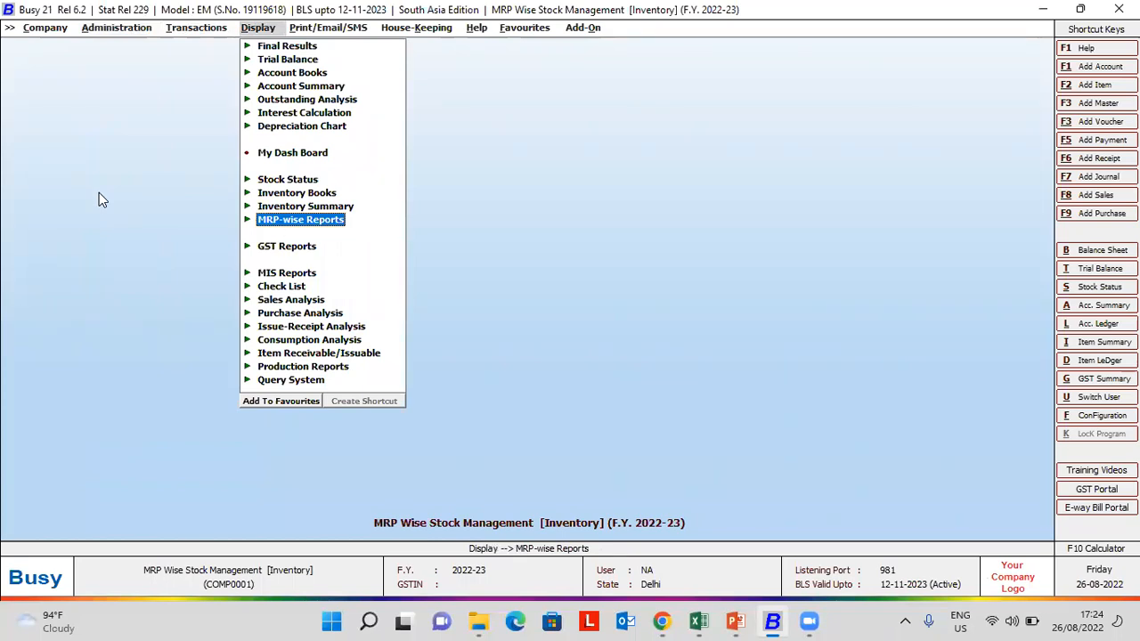
{"action": "key", "text": "Return"}
{"action": "key", "text": "Down"}
{"action": "key", "text": "Down"}
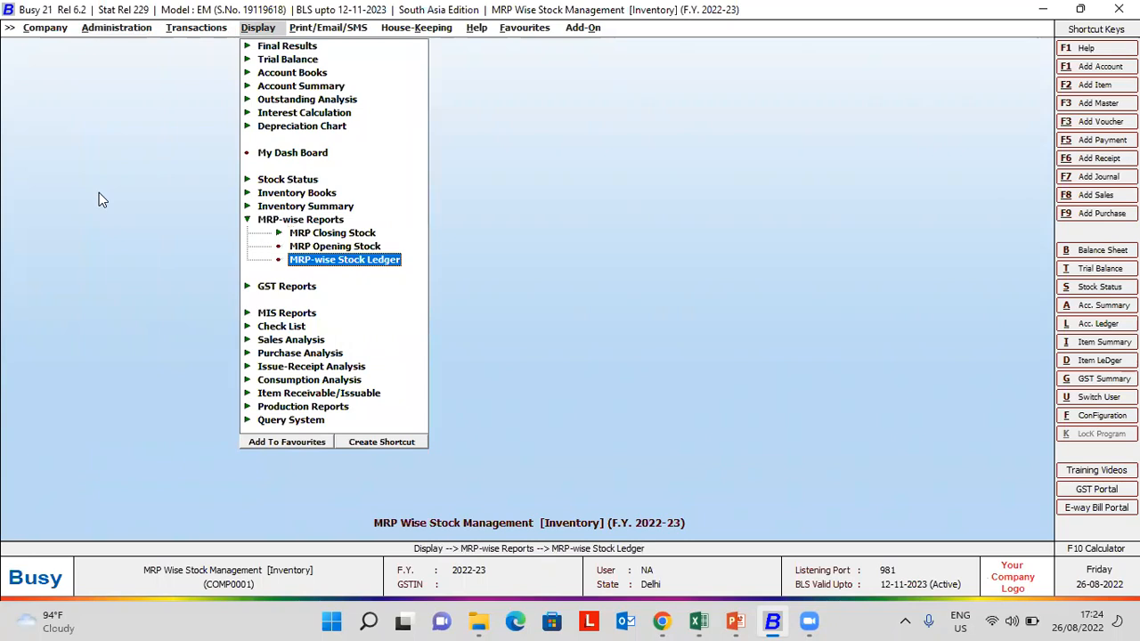
{"action": "key", "text": "Return"}
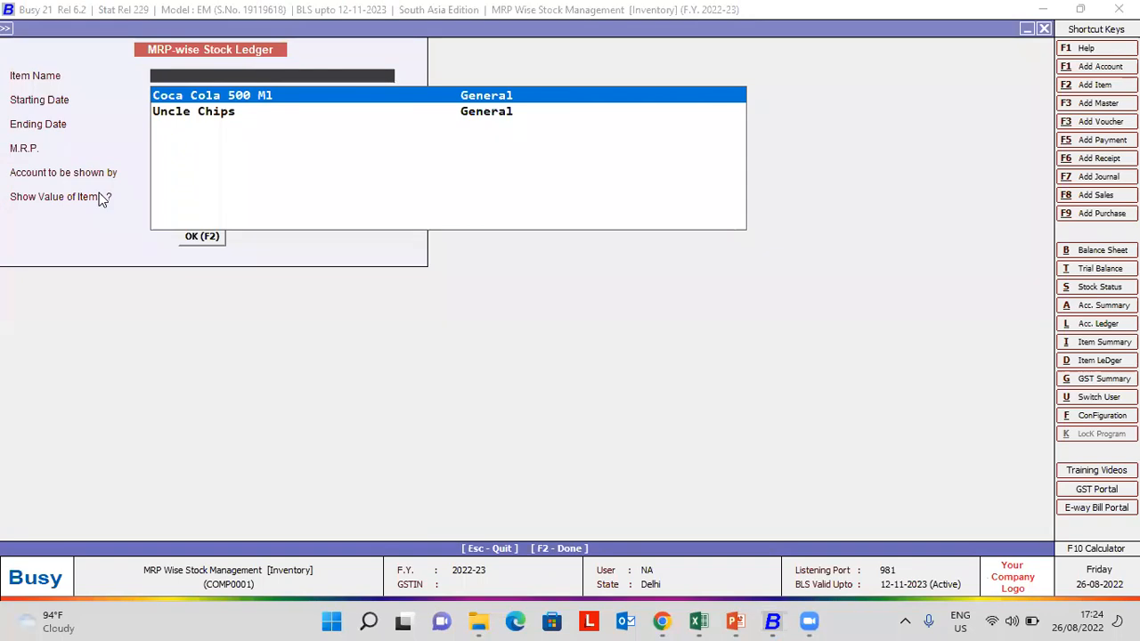
Generate the stock ledger of Uncle Chips for MRP 25 from 01-04-2022 to 26-08-2022, showing accounts by name and no item values.
{"action": "key", "text": "Down"}
{"action": "key", "text": "Return"}
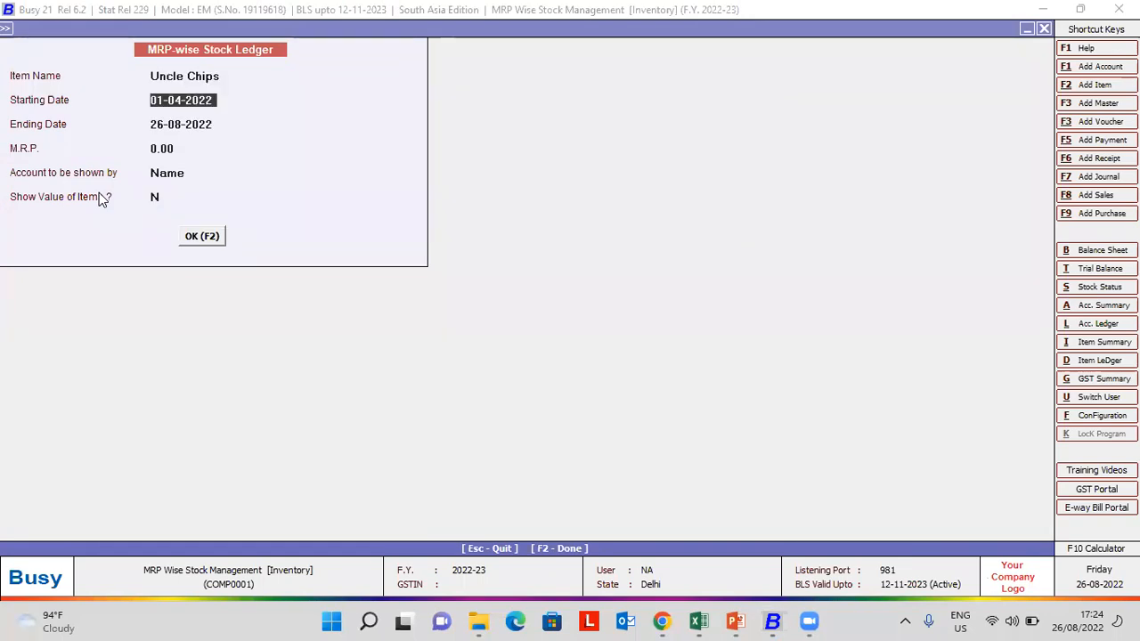
{"action": "key", "text": "Return"}
{"action": "key", "text": "Return"}
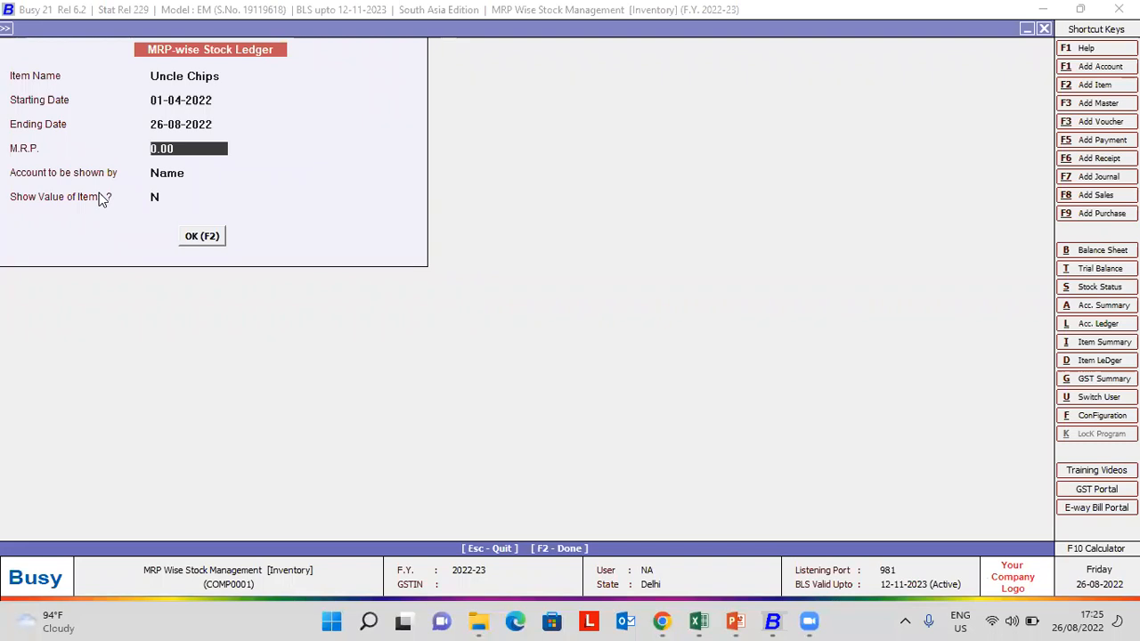
{"action": "type", "text": "25"}
{"action": "key", "text": "Return"}
{"action": "key", "text": "Return"}
{"action": "key", "text": "Return"}
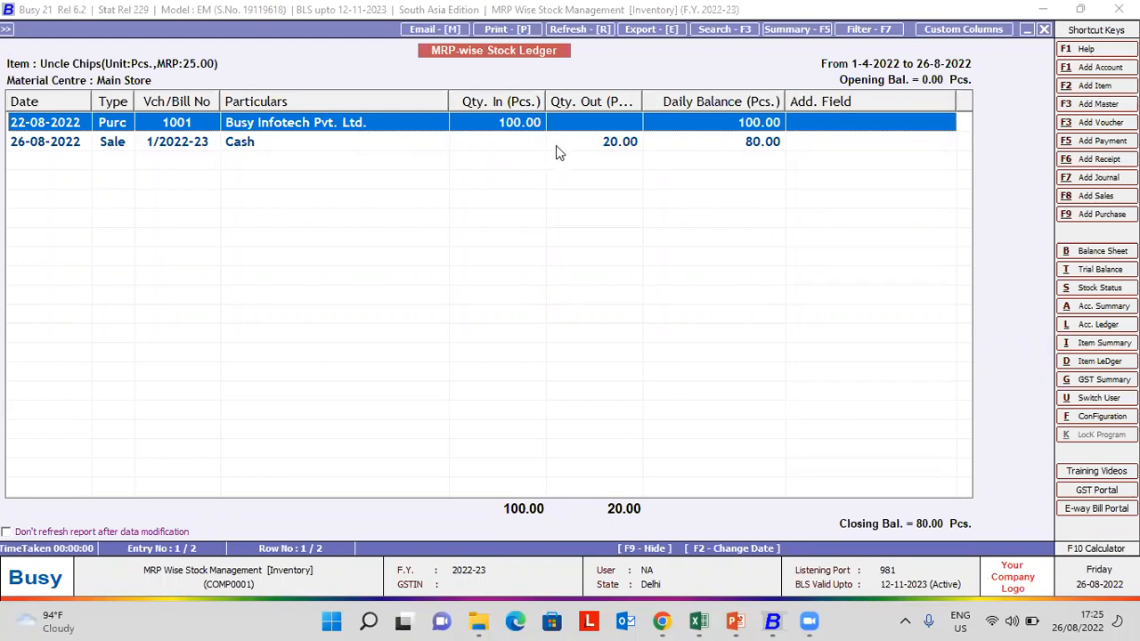
Check the daily balance on the 26-08-2022 sale row and close the MRP-wise Stock Ledger.
{"action": "left_click", "coordinate": [764, 148]}
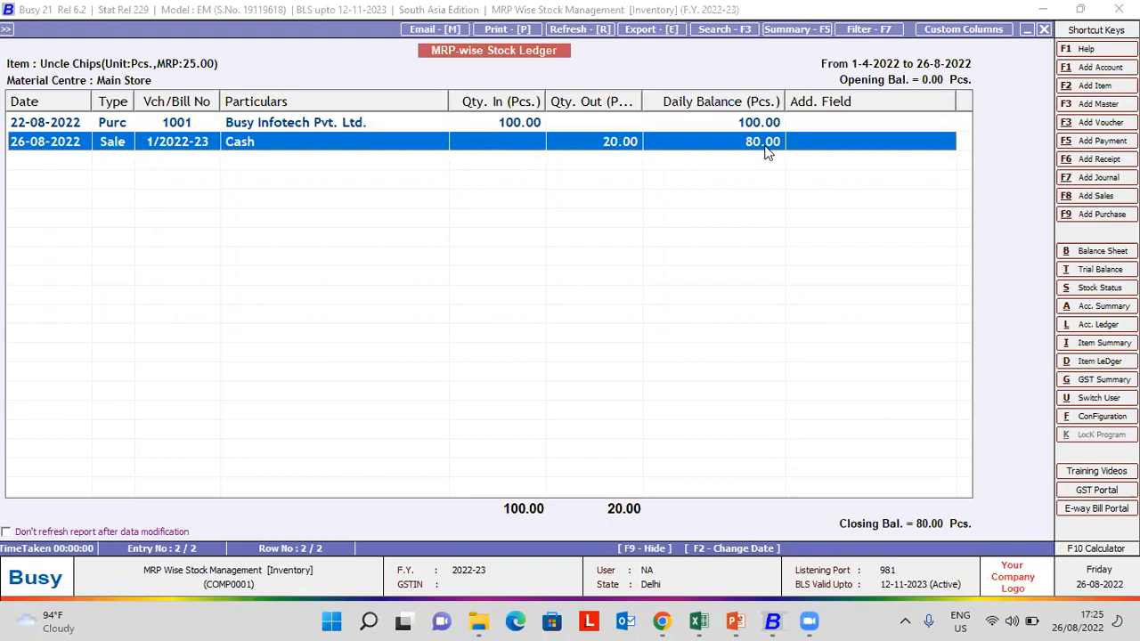
{"action": "key", "text": "Escape"}
{"action": "key", "text": "Escape"}
{"action": "key", "text": "Escape"}
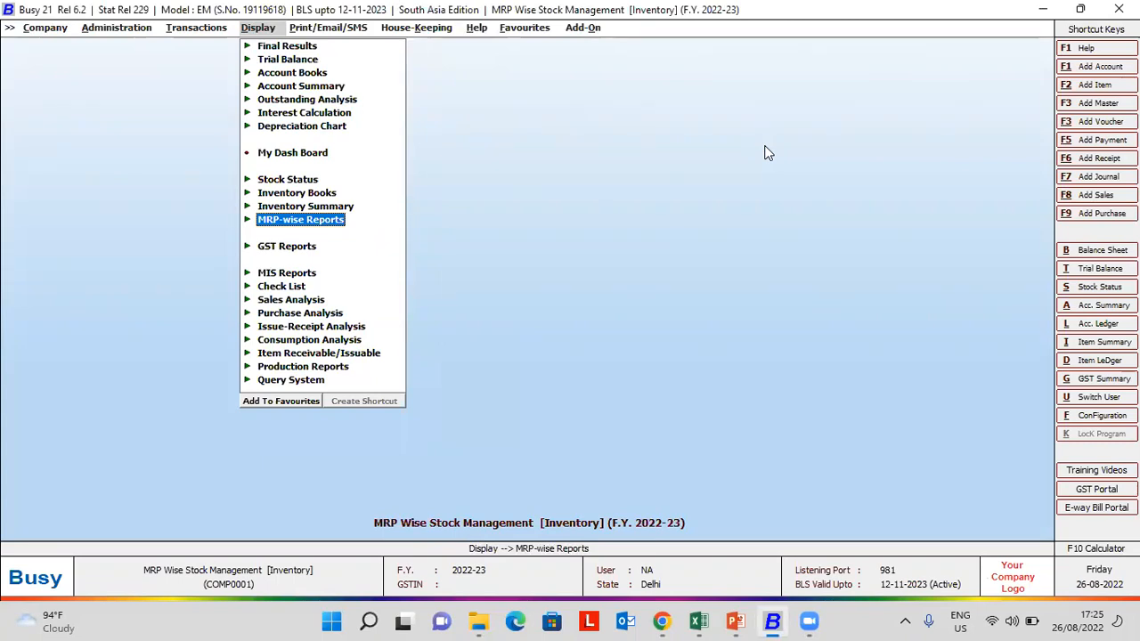
Reopen Coca Cola 500 Ml in the item master for modification.
{"action": "key", "text": "Left"}
{"action": "key", "text": "Left"}
{"action": "key", "text": "Right"}
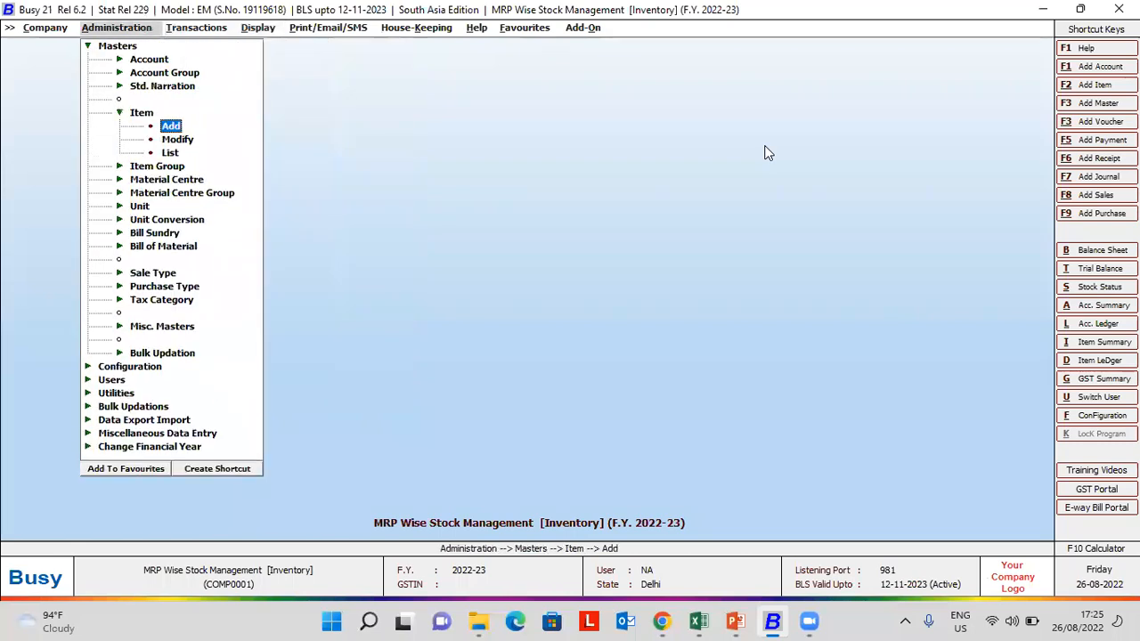
{"action": "key", "text": "Down"}
{"action": "key", "text": "Return"}
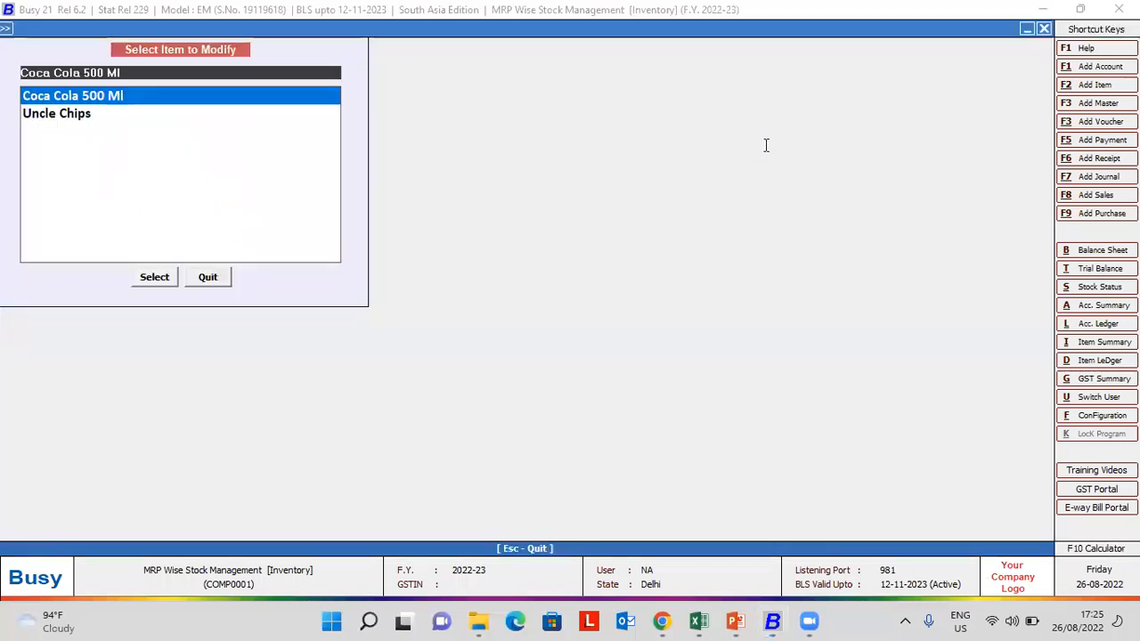
{"action": "key", "text": "Return"}
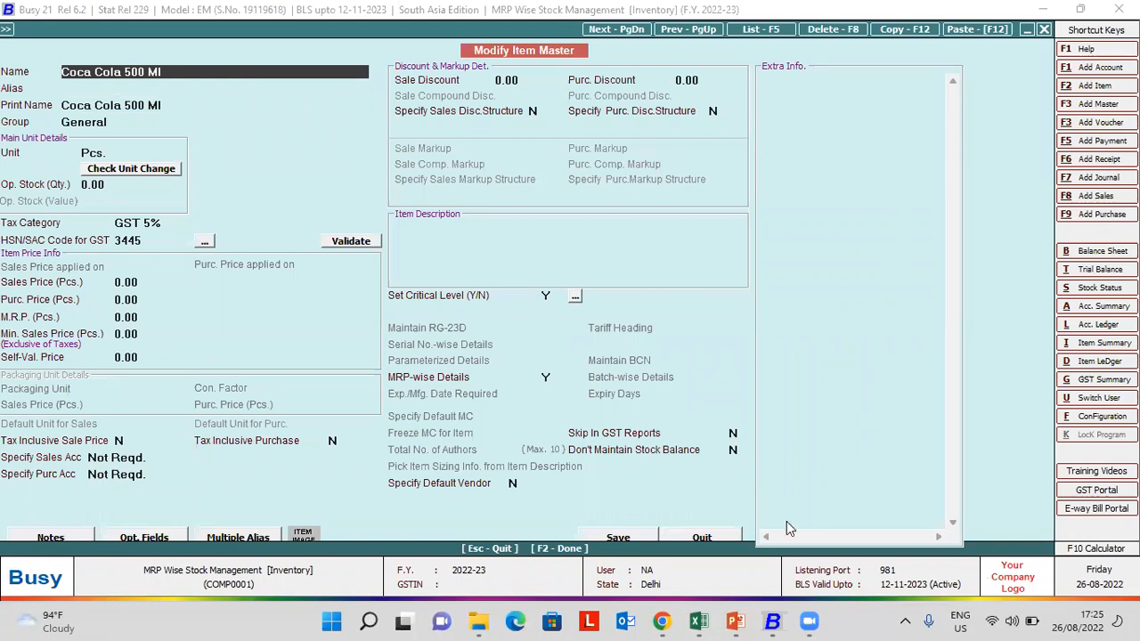
Switch to the Excel stock sheet, fit the Sr. No. column's width and review each item's quantities, MRPs and sales prices.
{"action": "left_click", "coordinate": [698, 620]}
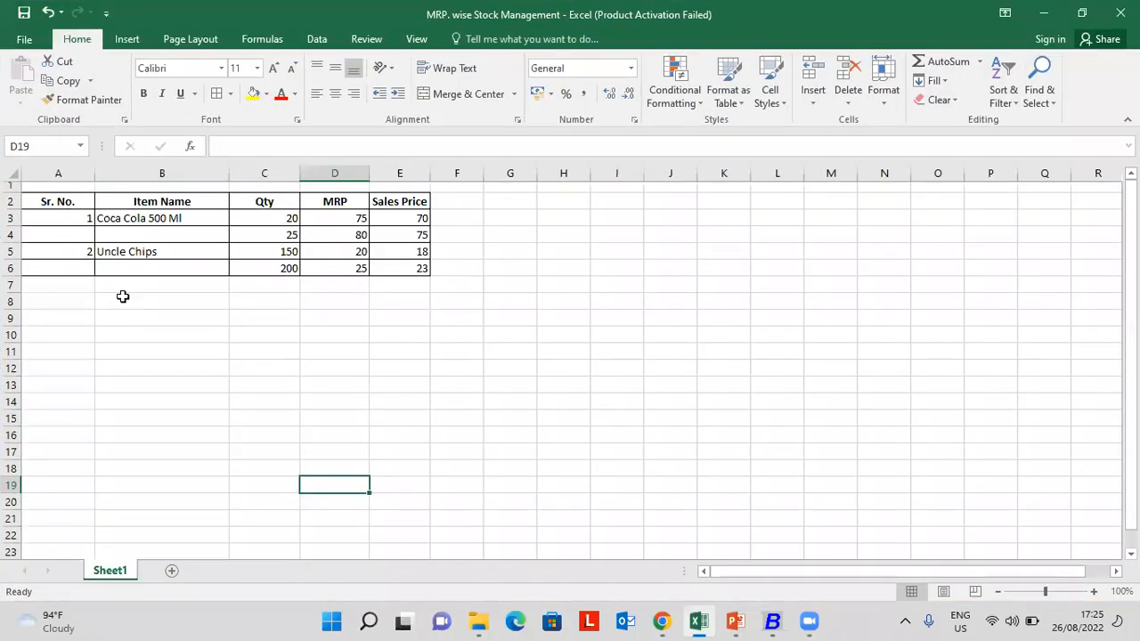
{"action": "double_click", "coordinate": [94, 174]}
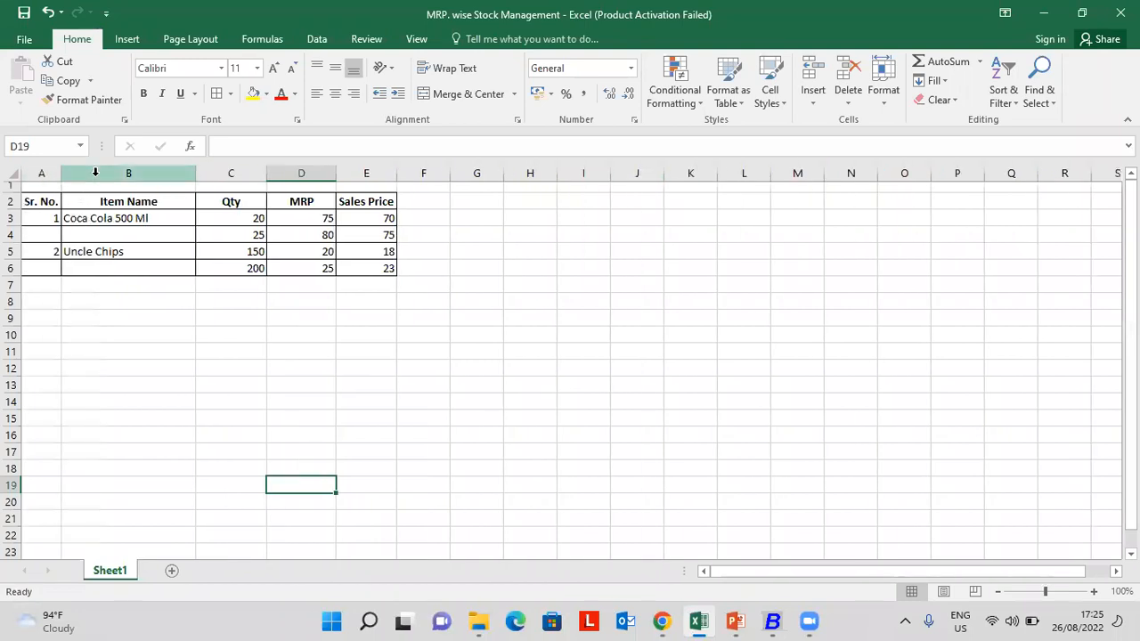
{"action": "left_click", "coordinate": [132, 223]}
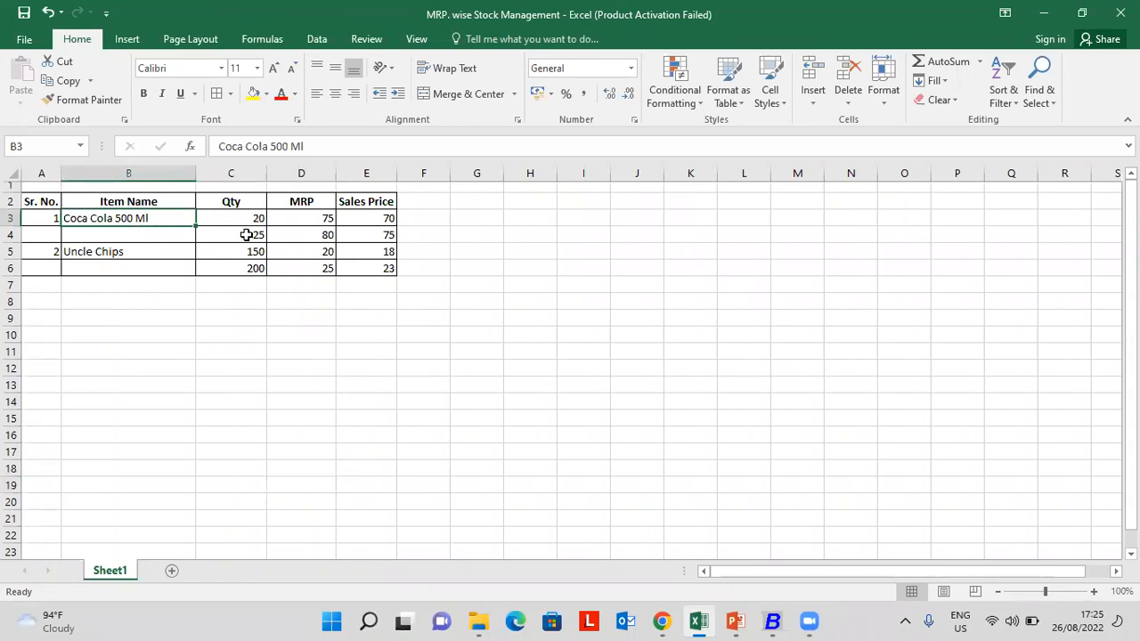
{"action": "left_click_drag", "start_coordinate": [317, 221], "coordinate": [380, 233]}
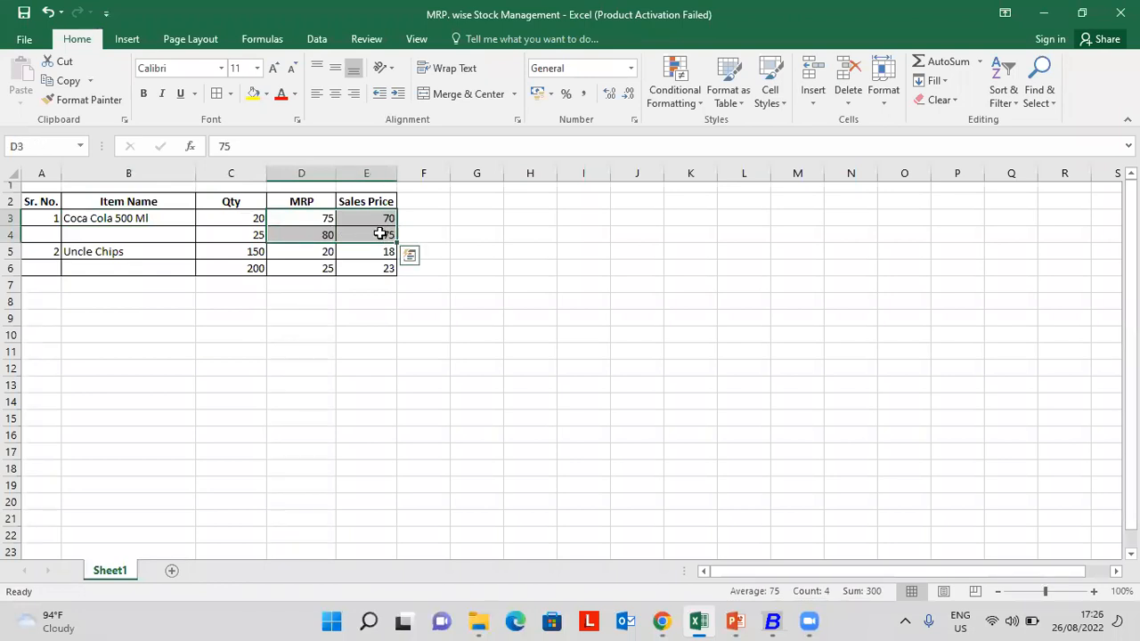
{"action": "left_click", "coordinate": [201, 255]}
{"action": "left_click_drag", "start_coordinate": [250, 258], "coordinate": [253, 267]}
{"action": "left_click_drag", "start_coordinate": [318, 252], "coordinate": [378, 268]}
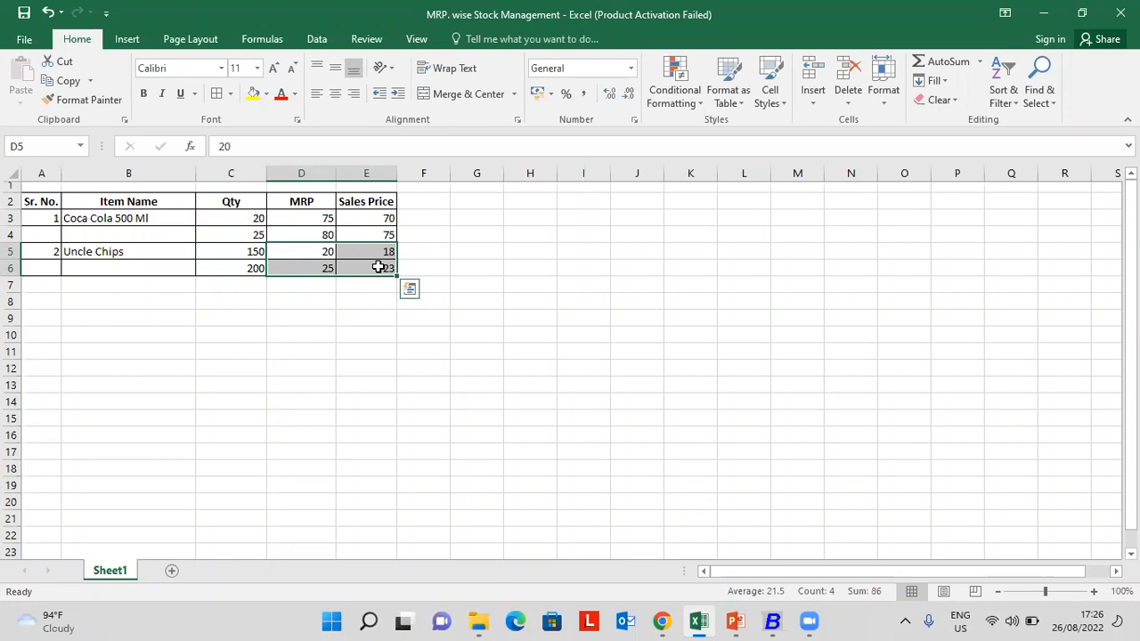
{"action": "left_click", "coordinate": [379, 268]}
Switch back to Busy and close the Coca Cola 500 Ml item master without changes.
{"action": "key", "text": "alt+Tab"}
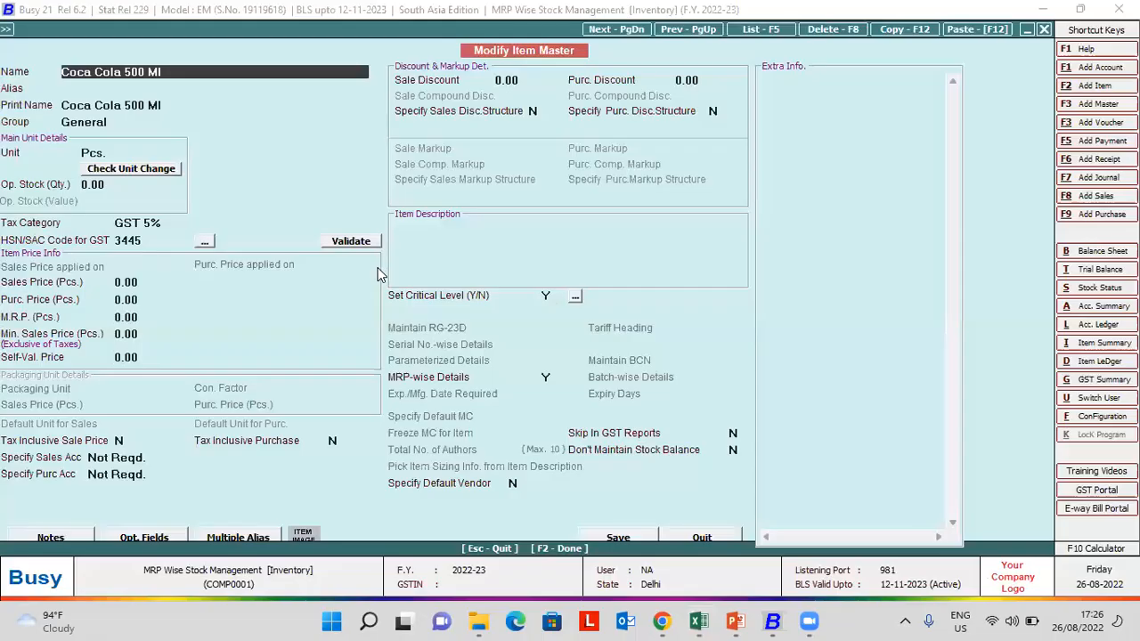
{"action": "key", "text": "Escape"}
{"action": "key", "text": "Escape"}
{"action": "key", "text": "Escape"}
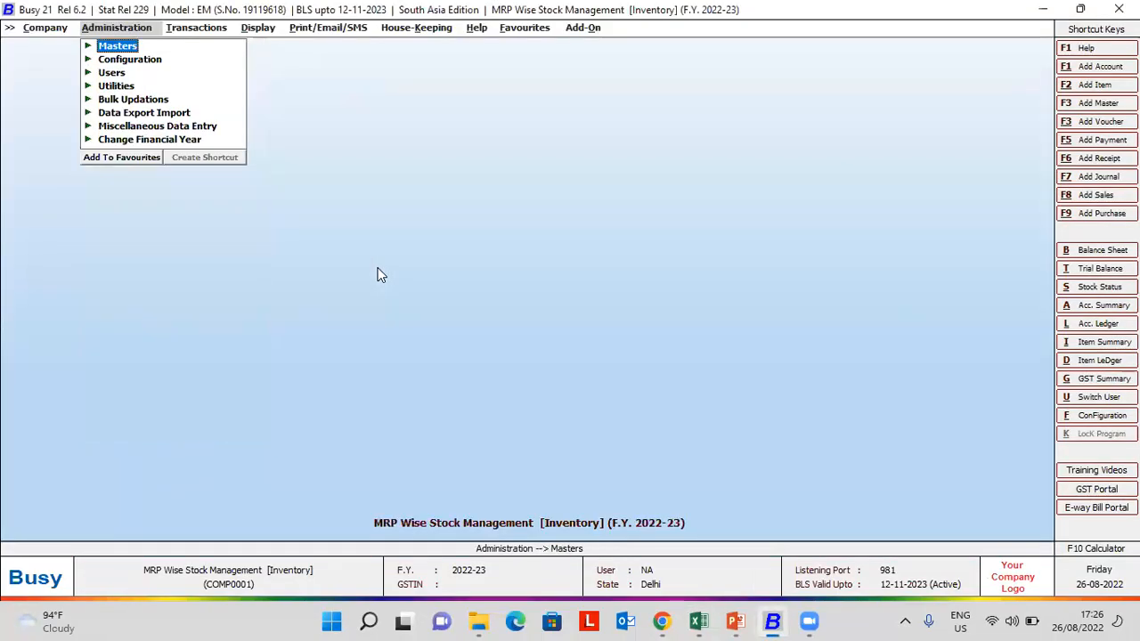
Open the import of MRP-wise stock details among the opening references imported from Excel.
{"action": "key", "text": "Down"}
{"action": "key", "text": "Down"}
{"action": "key", "text": "Down"}
{"action": "key", "text": "Down"}
{"action": "key", "text": "Down"}
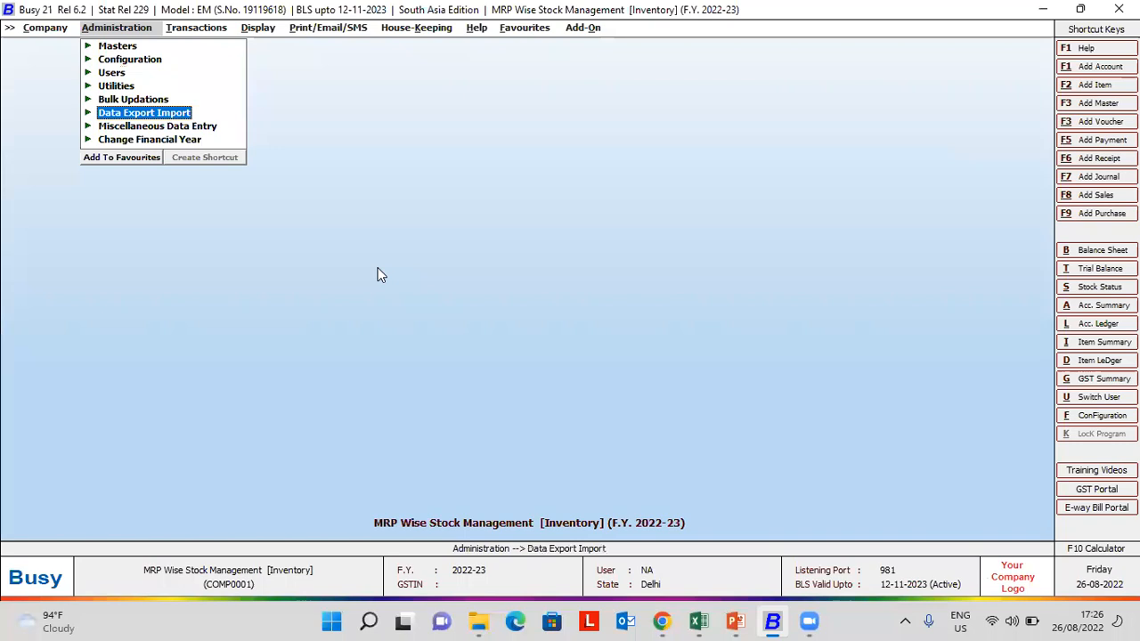
{"action": "key", "text": "Return"}
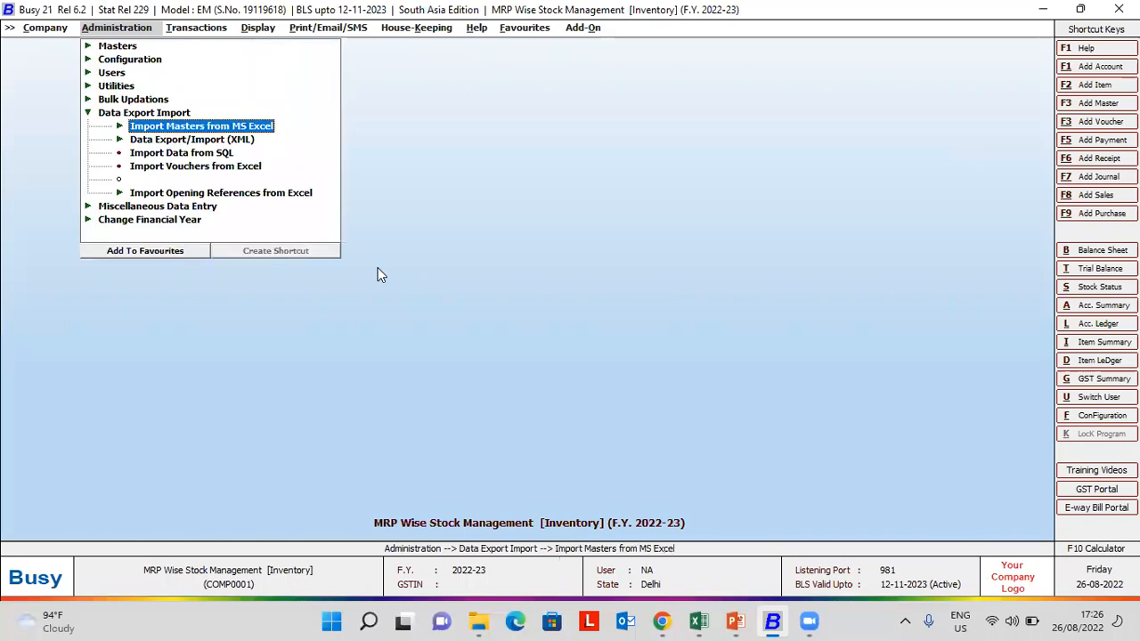
{"action": "key", "text": "Down"}
{"action": "key", "text": "Down"}
{"action": "key", "text": "Down"}
{"action": "key", "text": "Down"}
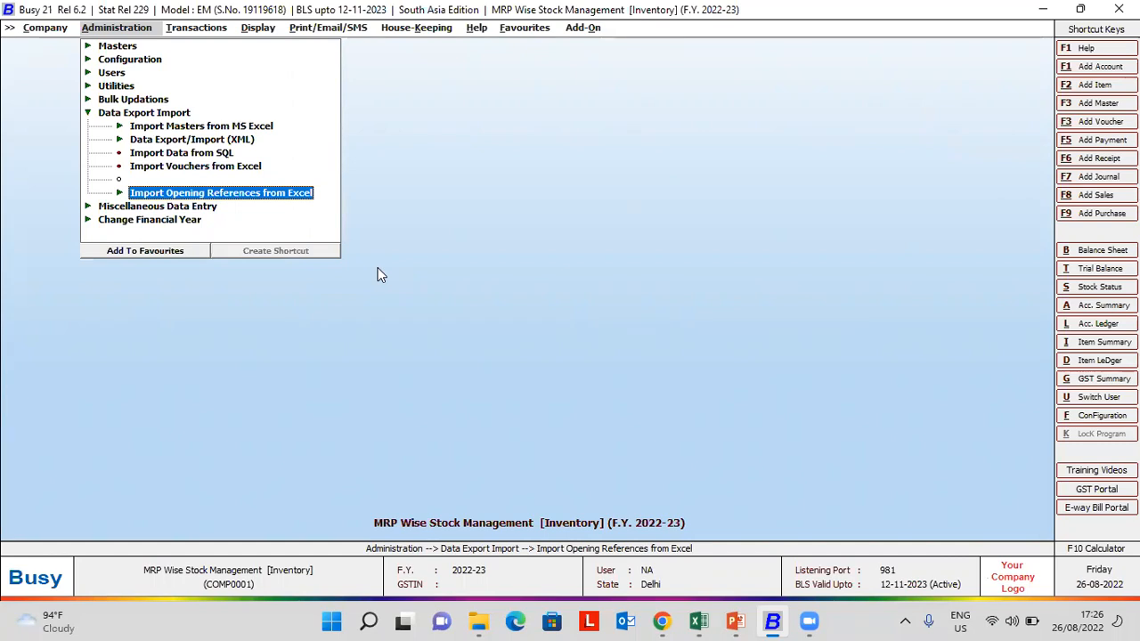
{"action": "key", "text": "Return"}
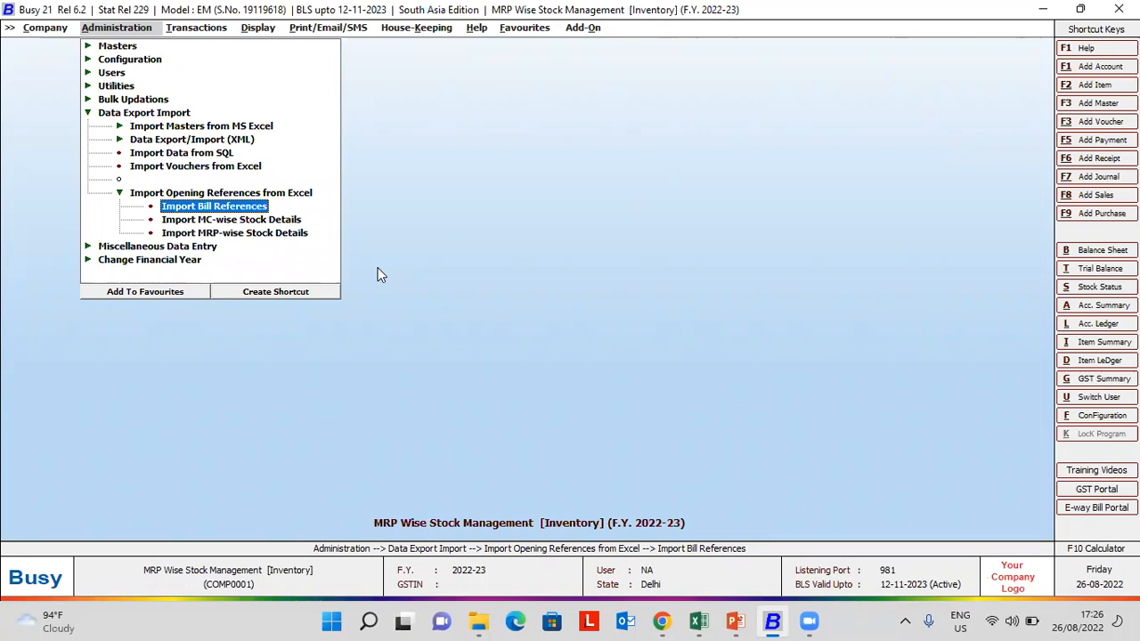
{"action": "key", "text": "Down"}
{"action": "key", "text": "Down"}
{"action": "key", "text": "Return"}
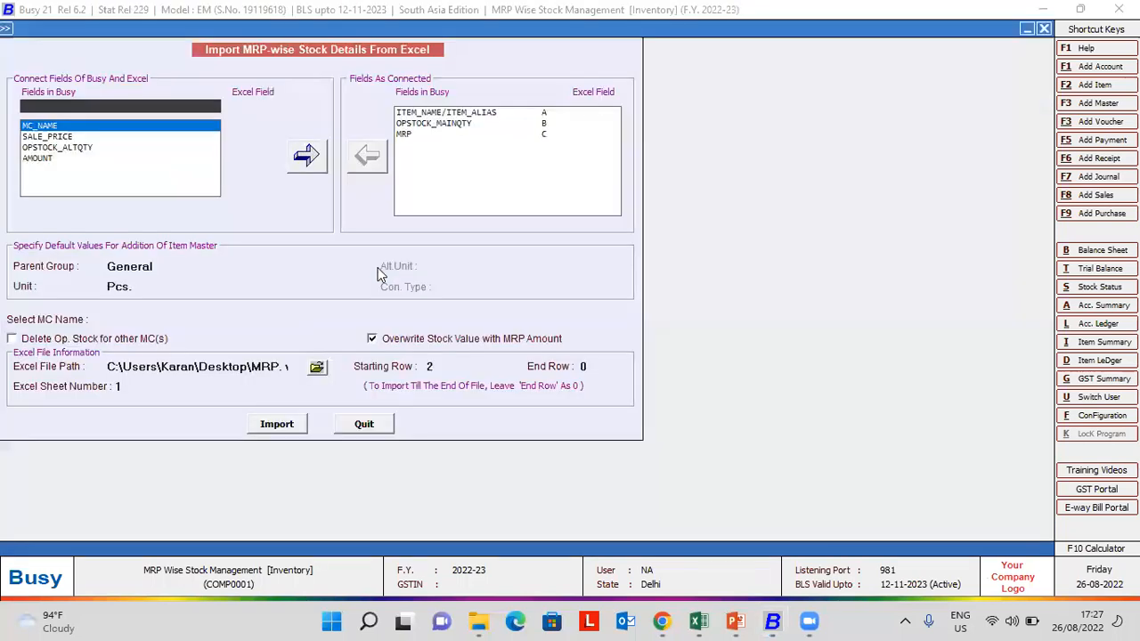
Remove the existing connections of the ITEM_NAME/ITEM_ALIAS, OPSTOCK_MAINQTY and MRP fields to Excel columns.
{"action": "left_click", "coordinate": [437, 114]}
{"action": "left_click", "coordinate": [367, 166]}
{"action": "left_click", "coordinate": [368, 166]}
{"action": "left_click", "coordinate": [368, 165]}
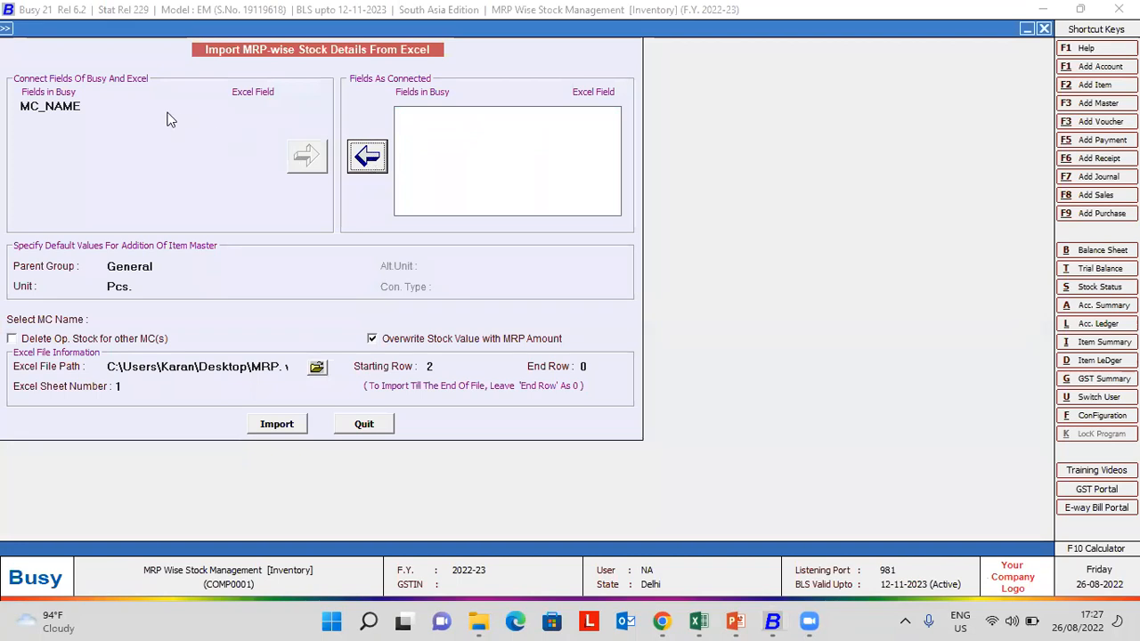
Clear MC_NAME from the Busy field selection for the import.
{"action": "left_click", "coordinate": [111, 110]}
{"action": "key", "text": "BackSpace"}
{"action": "key", "text": "BackSpace"}
{"action": "key", "text": "BackSpace"}
{"action": "key", "text": "BackSpace"}
{"action": "key", "text": "BackSpace"}
{"action": "key", "text": "BackSpace"}
{"action": "key", "text": "BackSpace"}
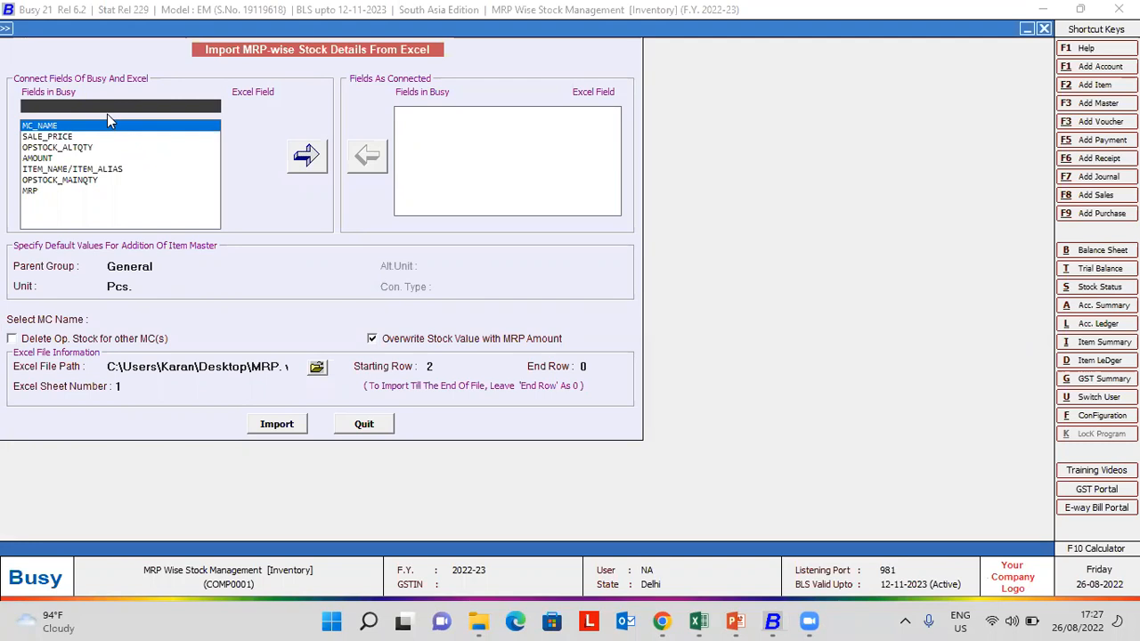
Look up the item name column in the Excel sheet and connect Busy's ITEM_NAME/ITEM_ALIAS field to Excel column B.
{"action": "left_click", "coordinate": [694, 621]}
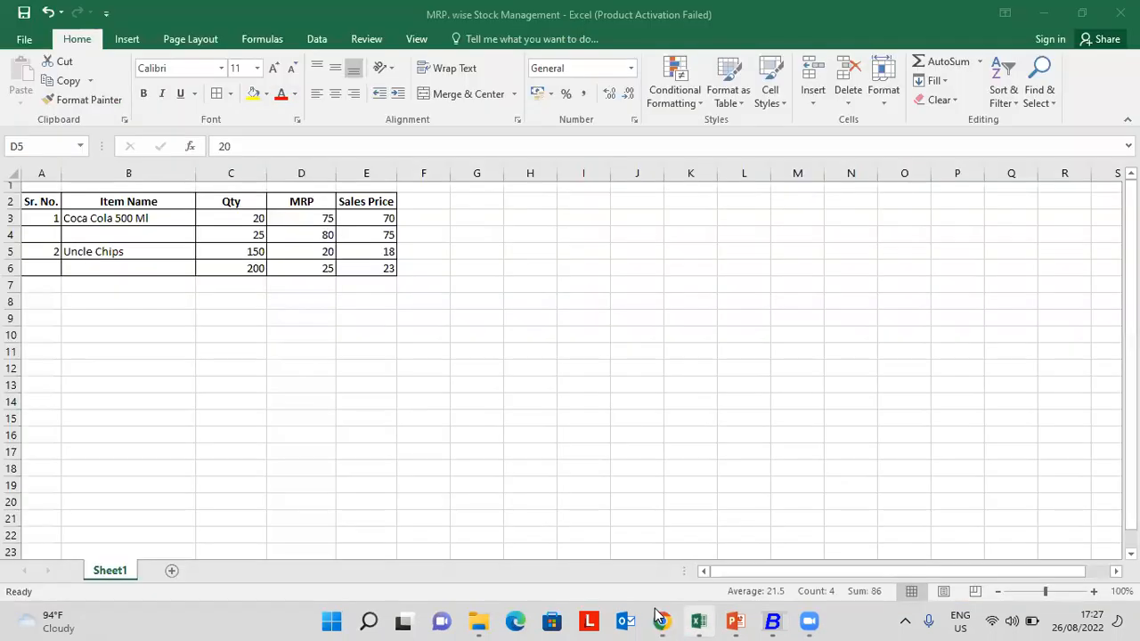
{"action": "left_click", "coordinate": [153, 172]}
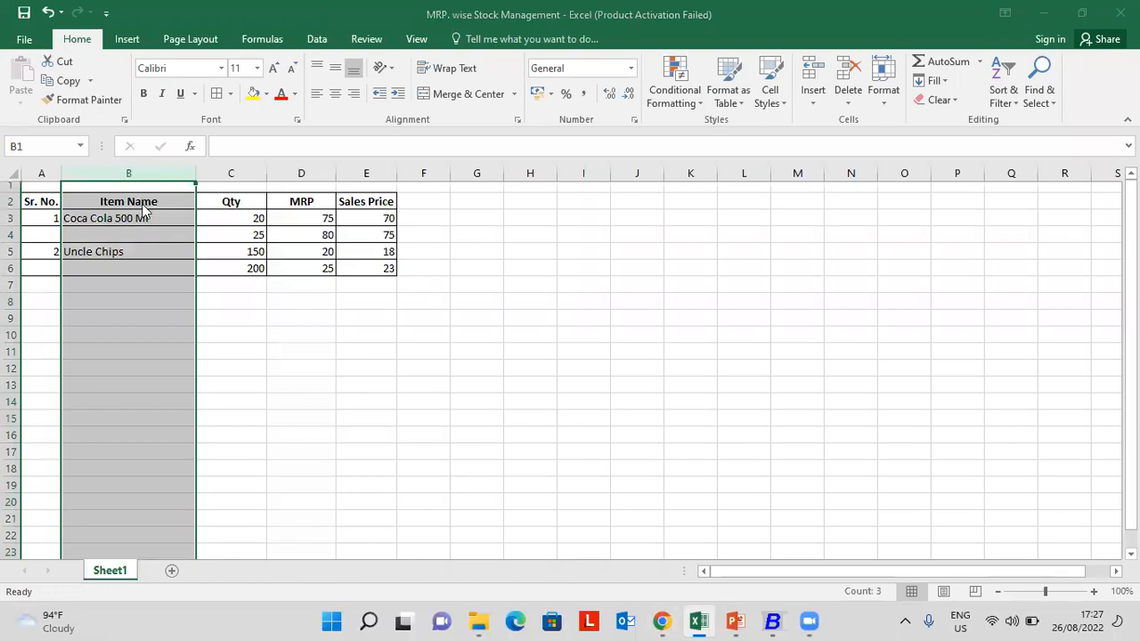
{"action": "key", "text": "alt+Tab"}
{"action": "key", "text": "Down"}
{"action": "key", "text": "Down"}
{"action": "key", "text": "Down"}
{"action": "key", "text": "Down"}
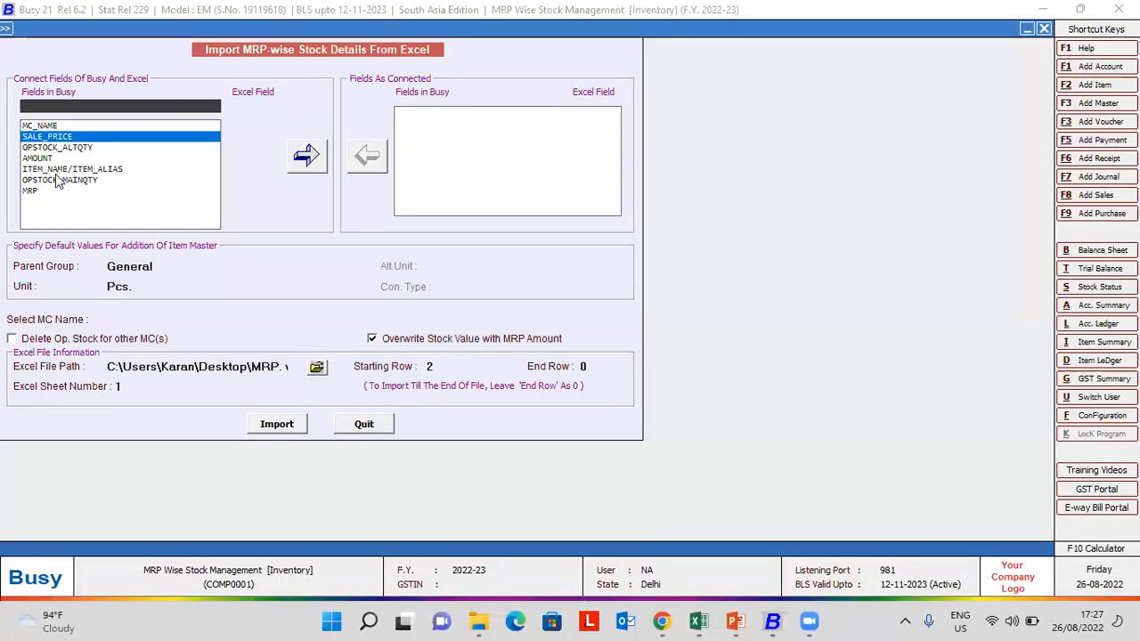
{"action": "key", "text": "Return"}
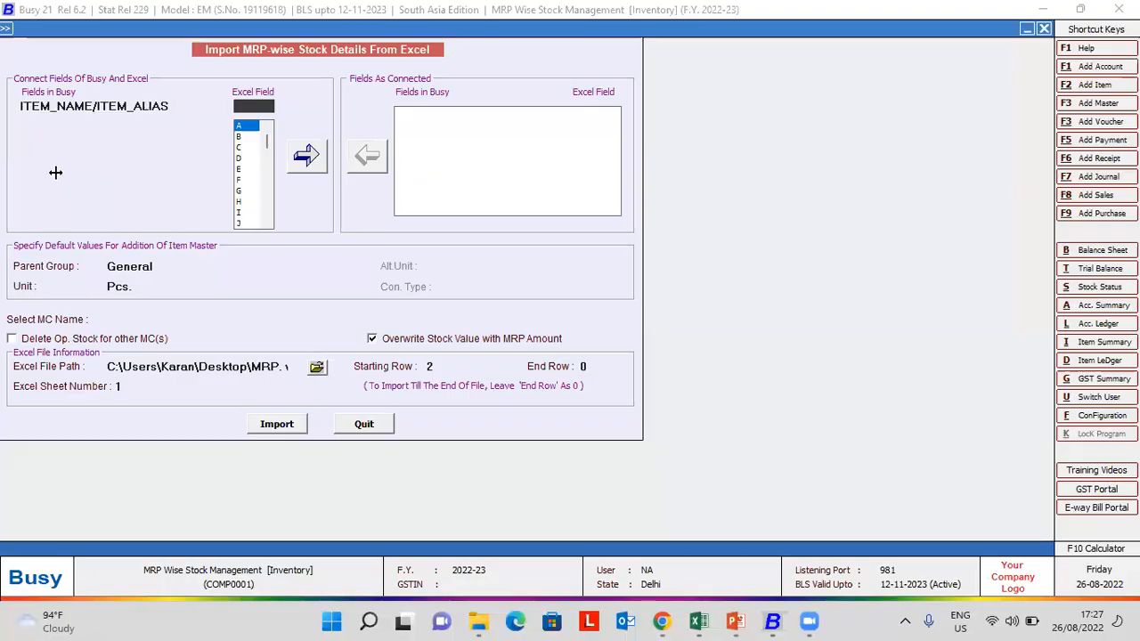
{"action": "key", "text": "alt+Tab"}
{"action": "key", "text": "alt"}
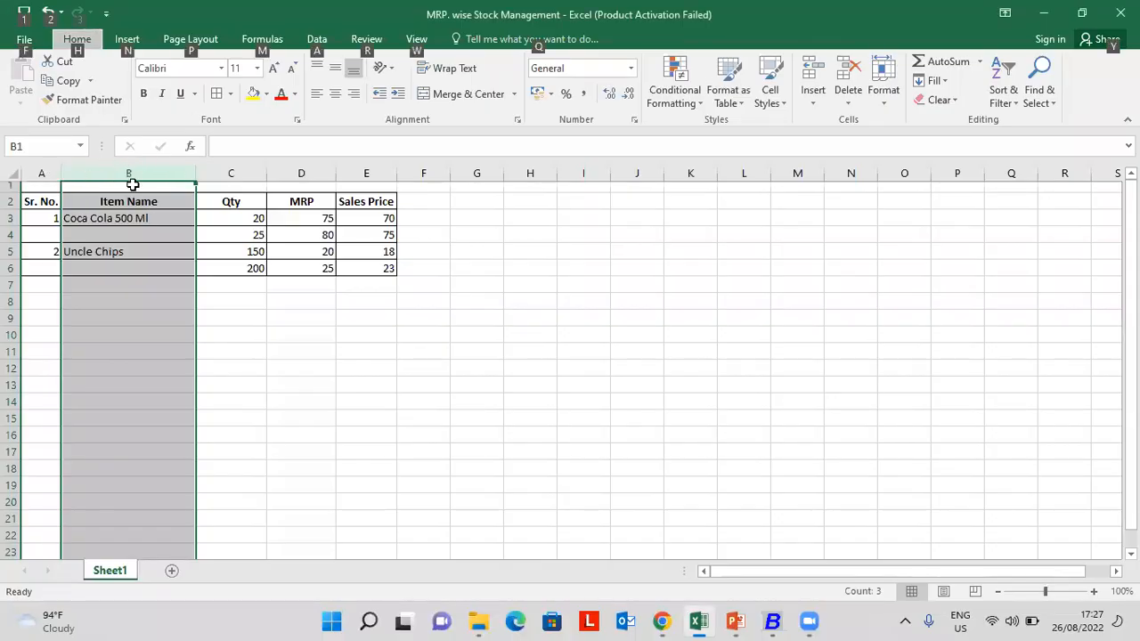
{"action": "key", "text": "alt+Tab"}
{"action": "key", "text": "Down"}
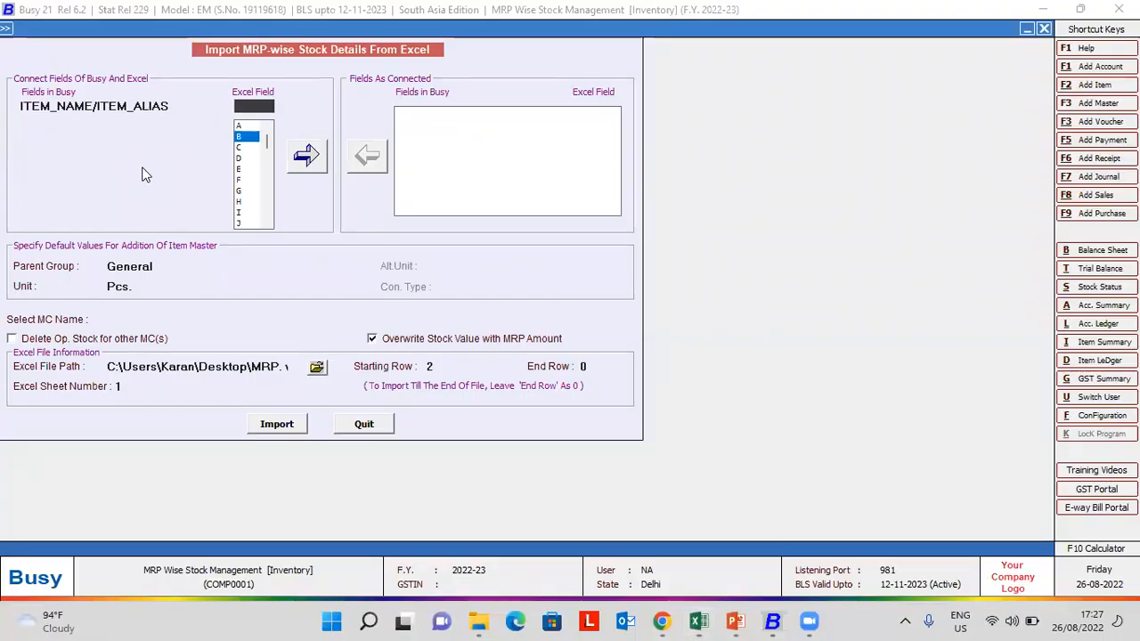
{"action": "key", "text": "Return"}
{"action": "key", "text": "Return"}
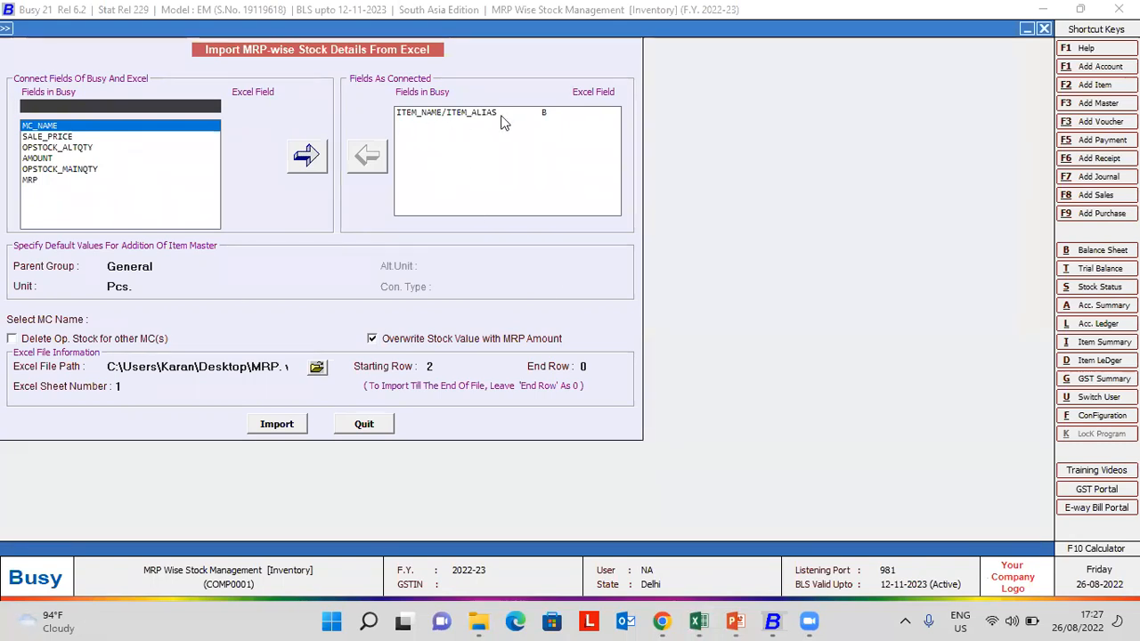
Check the quantity column in the Excel sheet and connect OPSTOCK_MAINQTY to Excel column C in Busy.
{"action": "key", "text": "alt+Tab"}
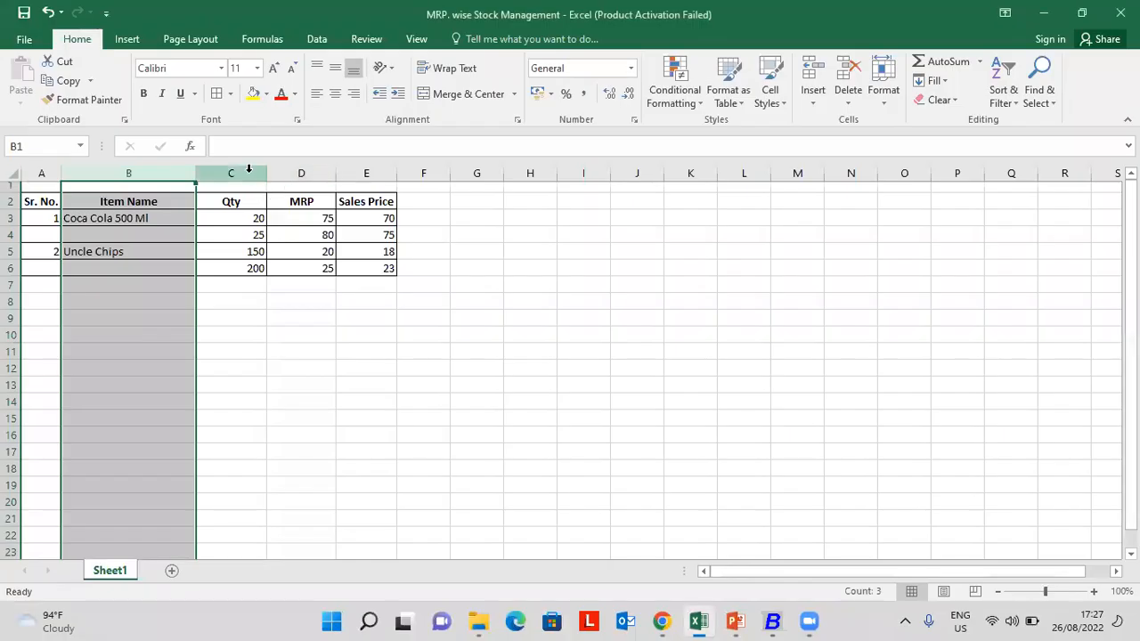
{"action": "left_click", "coordinate": [249, 172]}
{"action": "key", "text": "alt+Tab"}
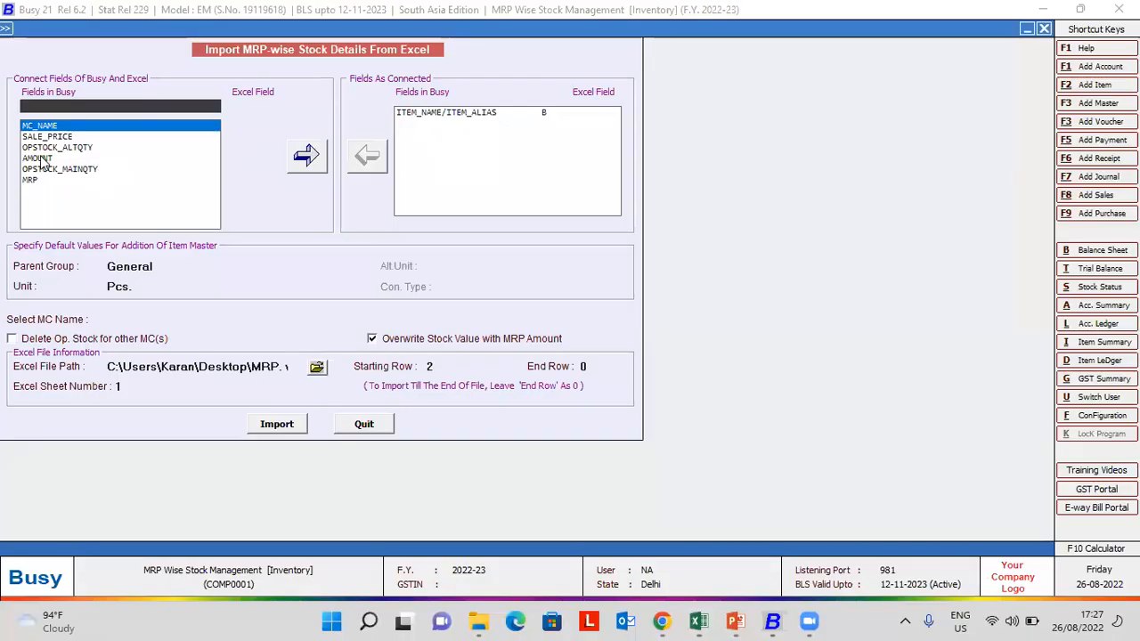
{"action": "key", "text": "Down"}
{"action": "key", "text": "Down"}
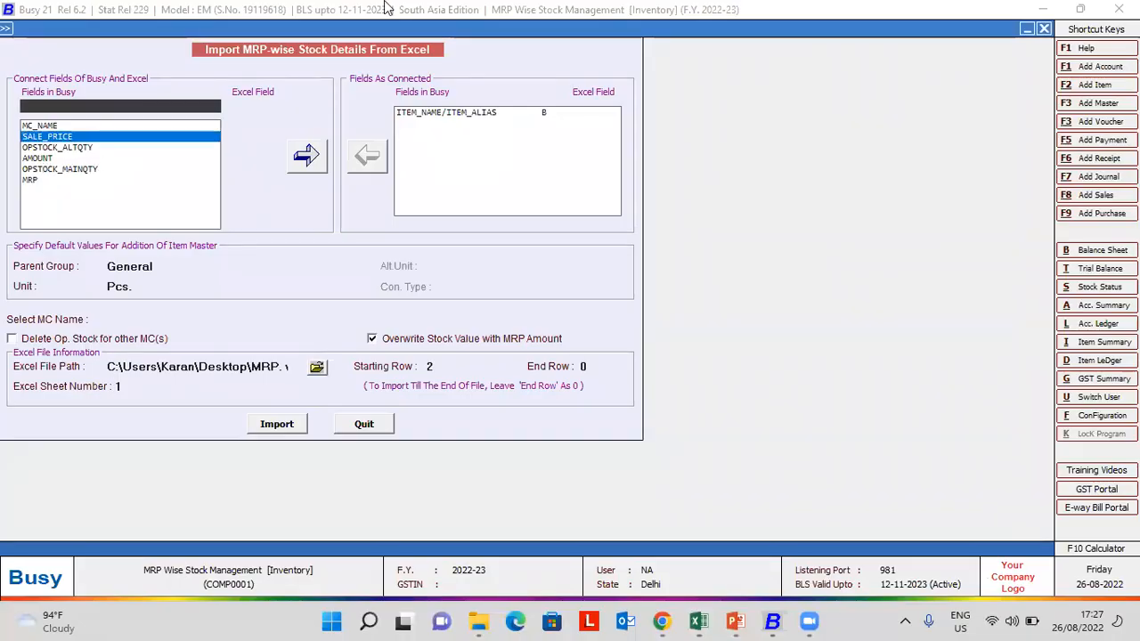
{"action": "key", "text": "Down"}
{"action": "key", "text": "Down"}
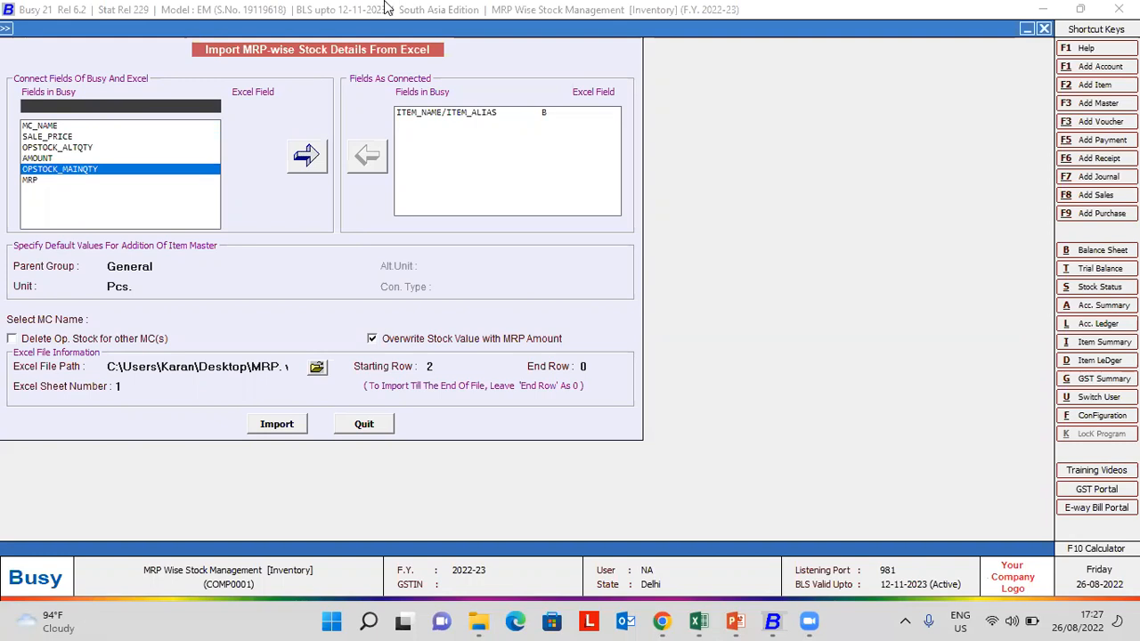
{"action": "key", "text": "Return"}
{"action": "key", "text": "Down"}
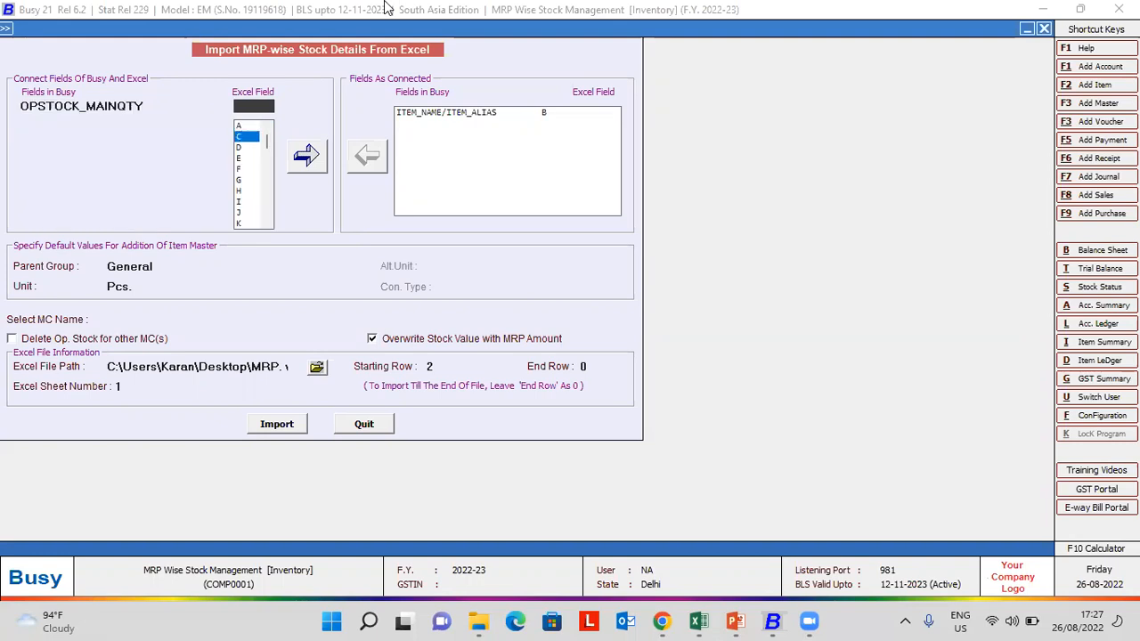
{"action": "key", "text": "alt+Tab"}
{"action": "key", "text": "alt+Tab"}
{"action": "key", "text": "Return"}
{"action": "key", "text": "Return"}
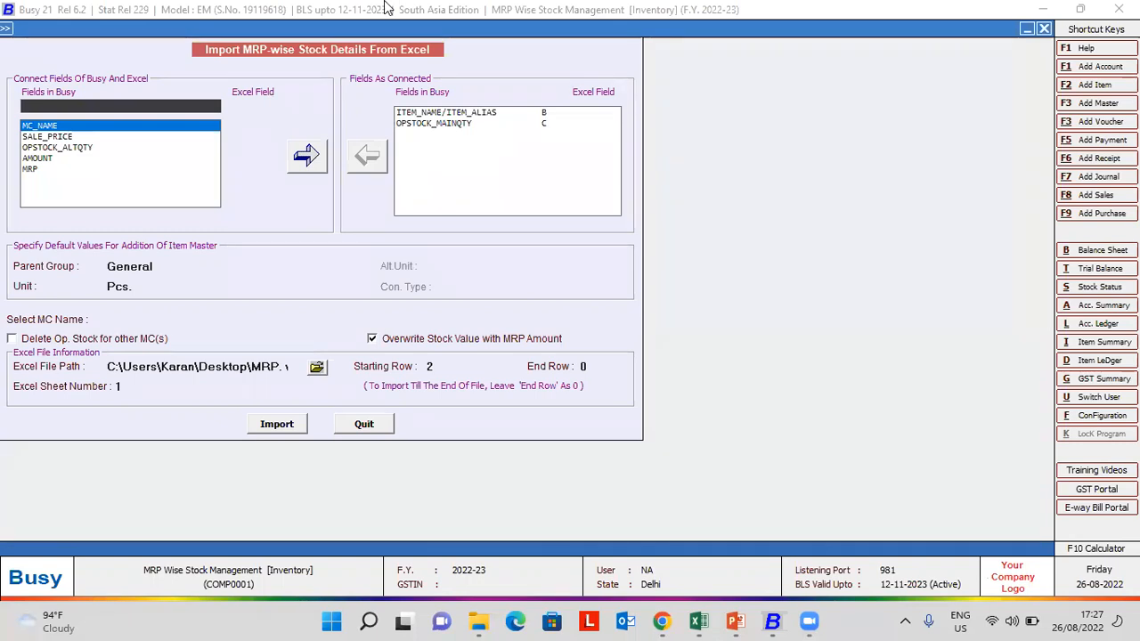
Check the MRP column in the Excel sheet and connect Busy's MRP field to Excel column D.
{"action": "key", "text": "alt+Tab"}
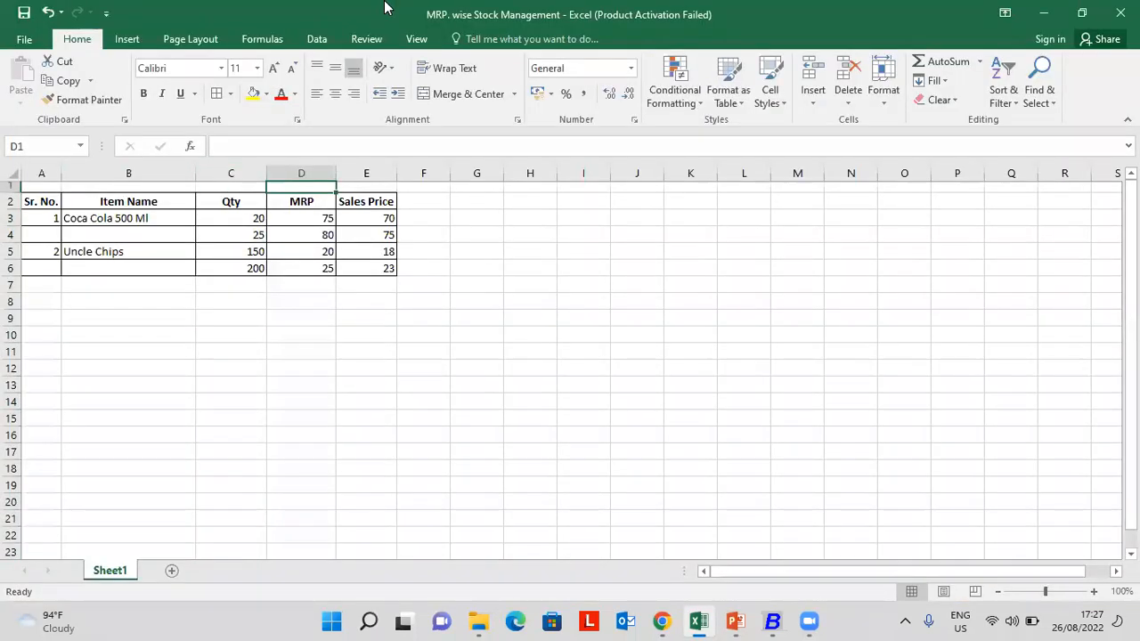
{"action": "key", "text": "alt+Tab"}
{"action": "key", "text": "Down"}
{"action": "key", "text": "Down"}
{"action": "key", "text": "Down"}
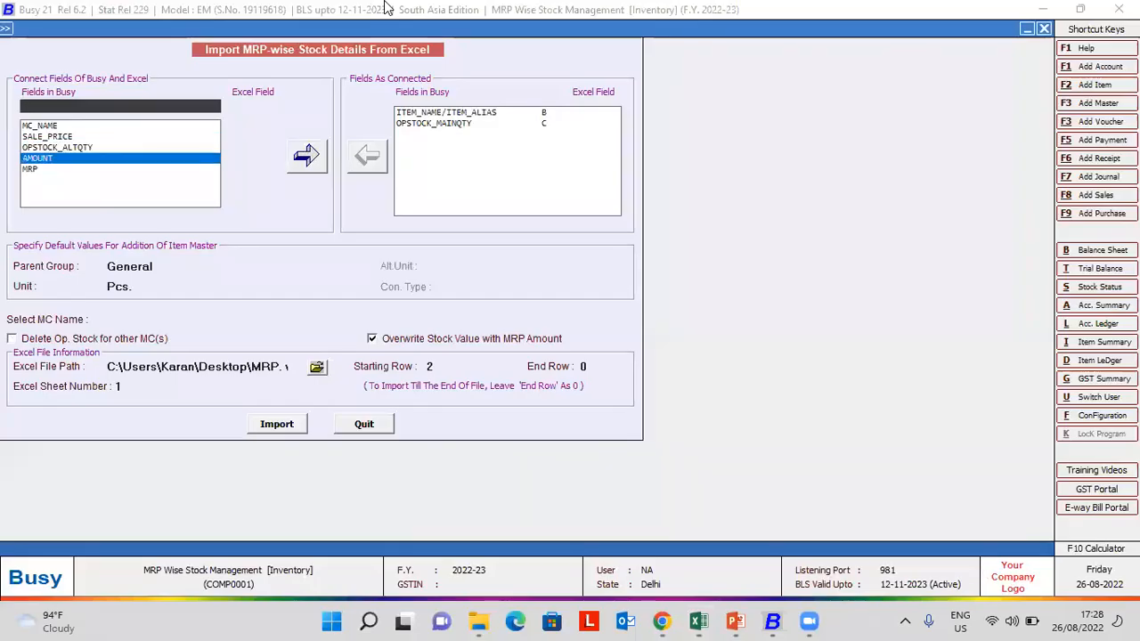
{"action": "key", "text": "Return"}
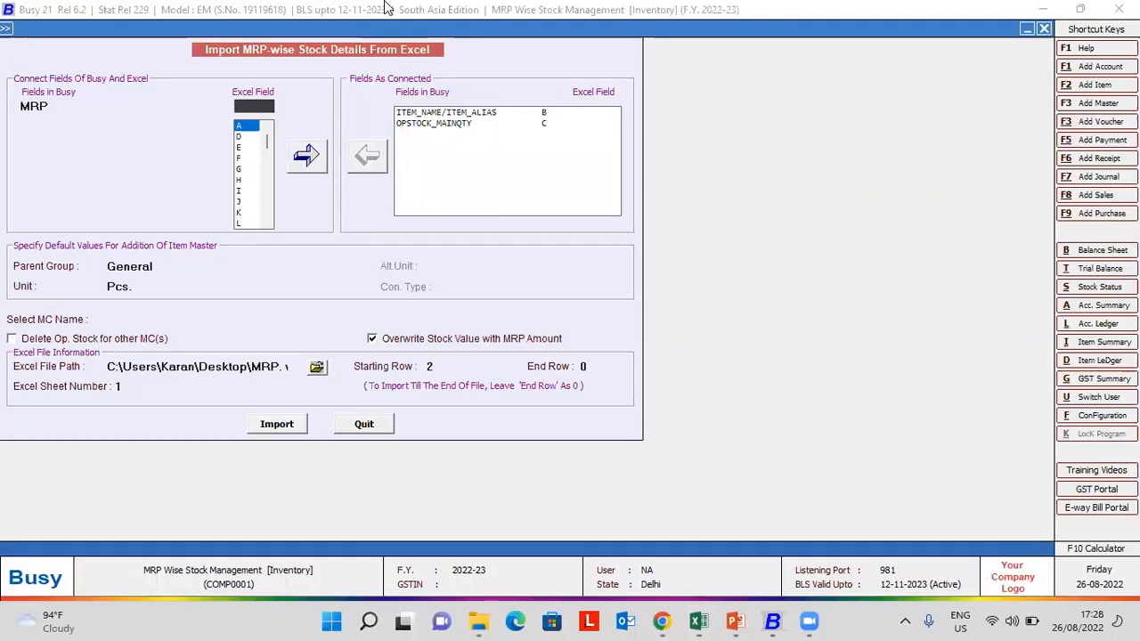
{"action": "key", "text": "alt+Tab"}
{"action": "key", "text": "alt+Tab"}
{"action": "key", "text": "Down"}
{"action": "key", "text": "Down"}
{"action": "key", "text": "Down"}
{"action": "key", "text": "Return"}
{"action": "key", "text": "Return"}
Check the sales price column in the Excel sheet and connect Busy's SALE_PRICE field to Excel column E.
{"action": "key", "text": "alt+Tab"}
{"action": "key", "text": "Right"}
{"action": "key", "text": "alt+Tab"}
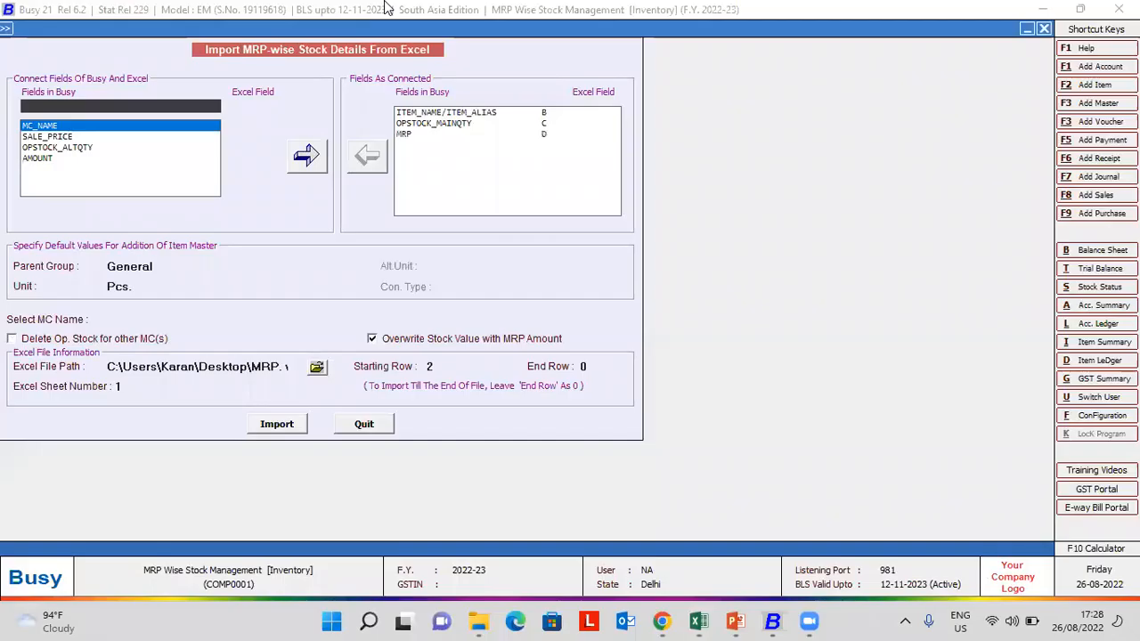
{"action": "key", "text": "Down"}
{"action": "key", "text": "Return"}
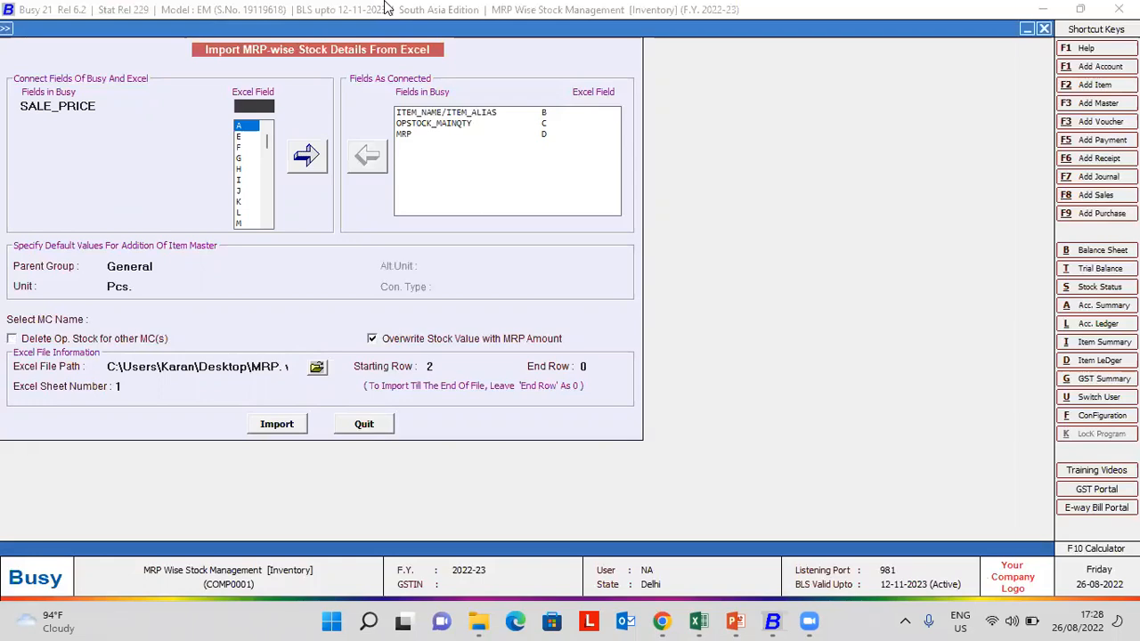
{"action": "key", "text": "alt+Tab"}
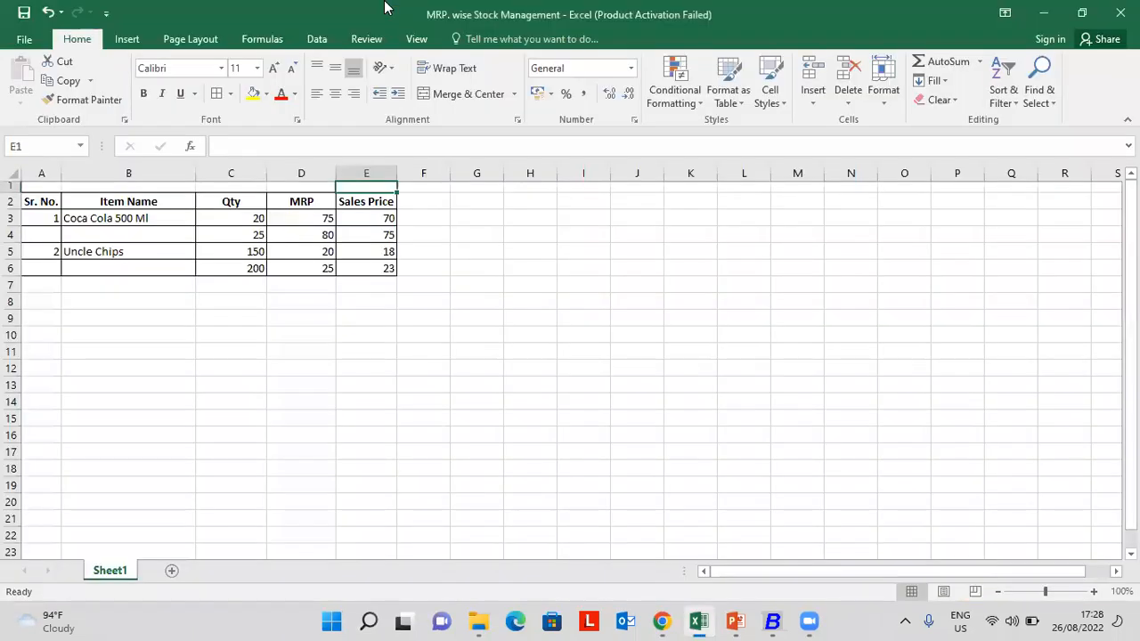
{"action": "key", "text": "alt+Tab"}
{"action": "key", "text": "e"}
{"action": "key", "text": "Return"}
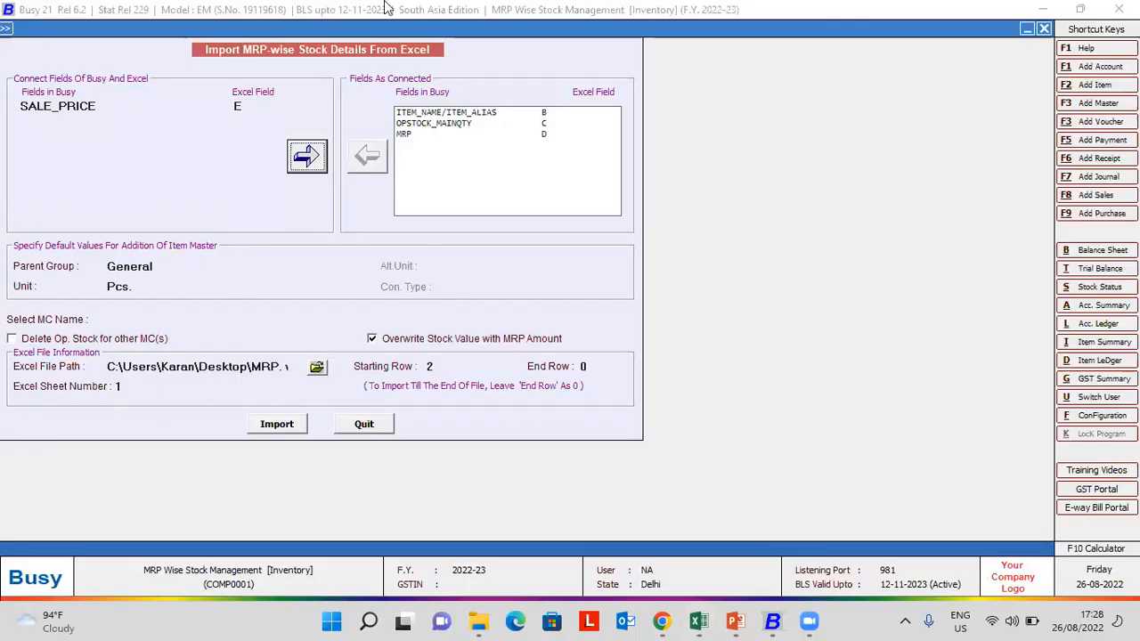
{"action": "key", "text": "Return"}
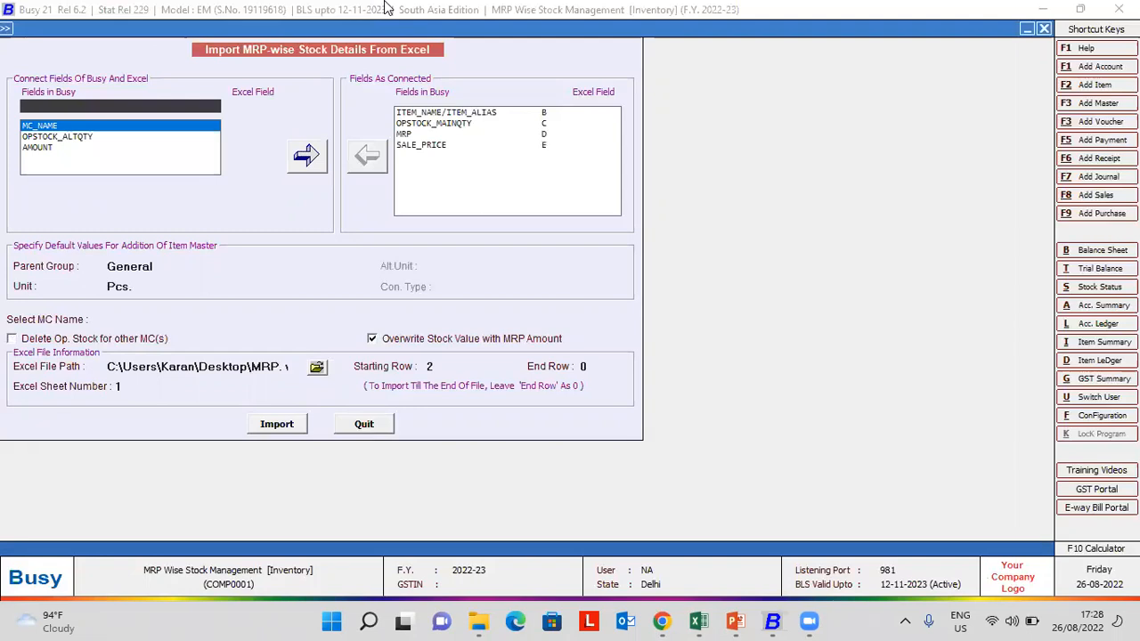
Review the columns in the Excel sheet and choose the Desktop file MRP. wise Stock Management as Busy's import file.
{"action": "key", "text": "alt+Tab"}
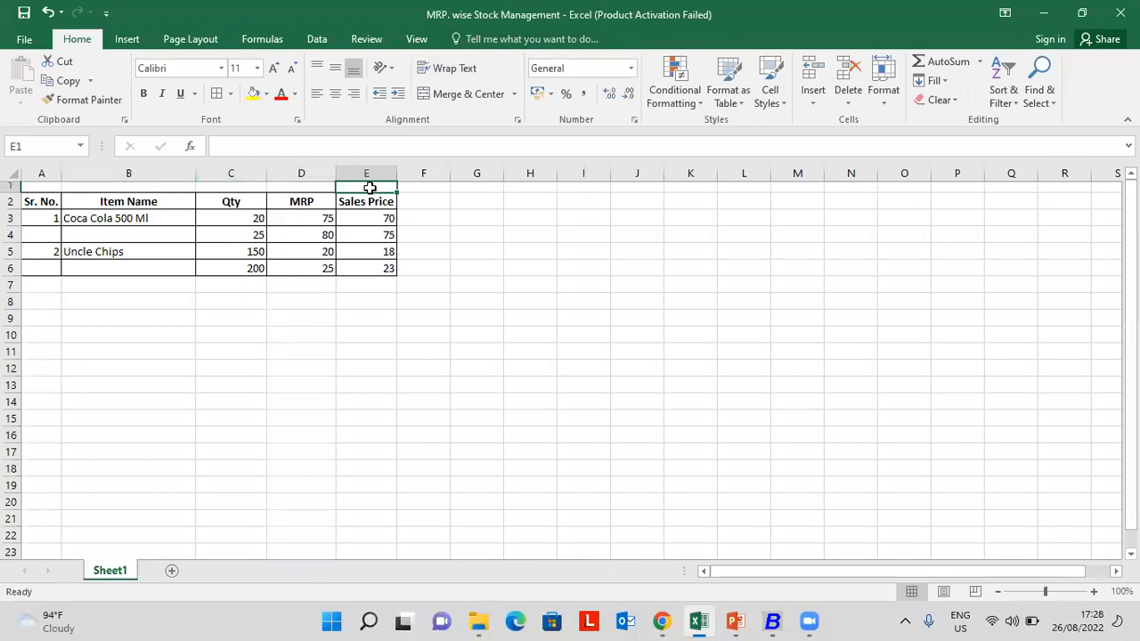
{"action": "key", "text": "alt+Tab"}
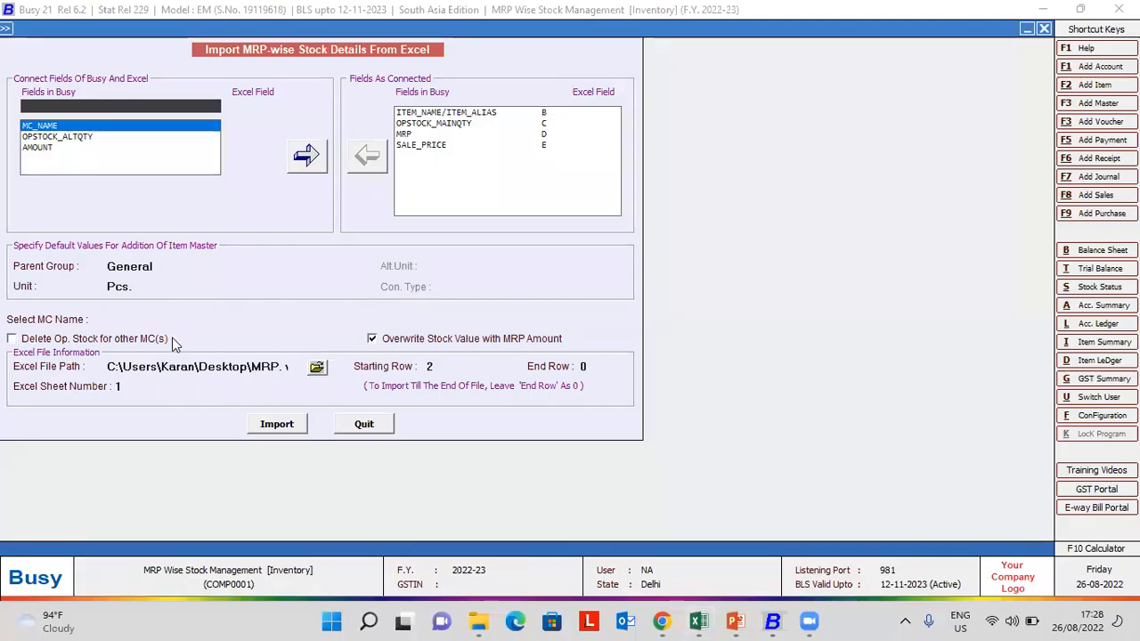
{"action": "left_click", "coordinate": [316, 371]}
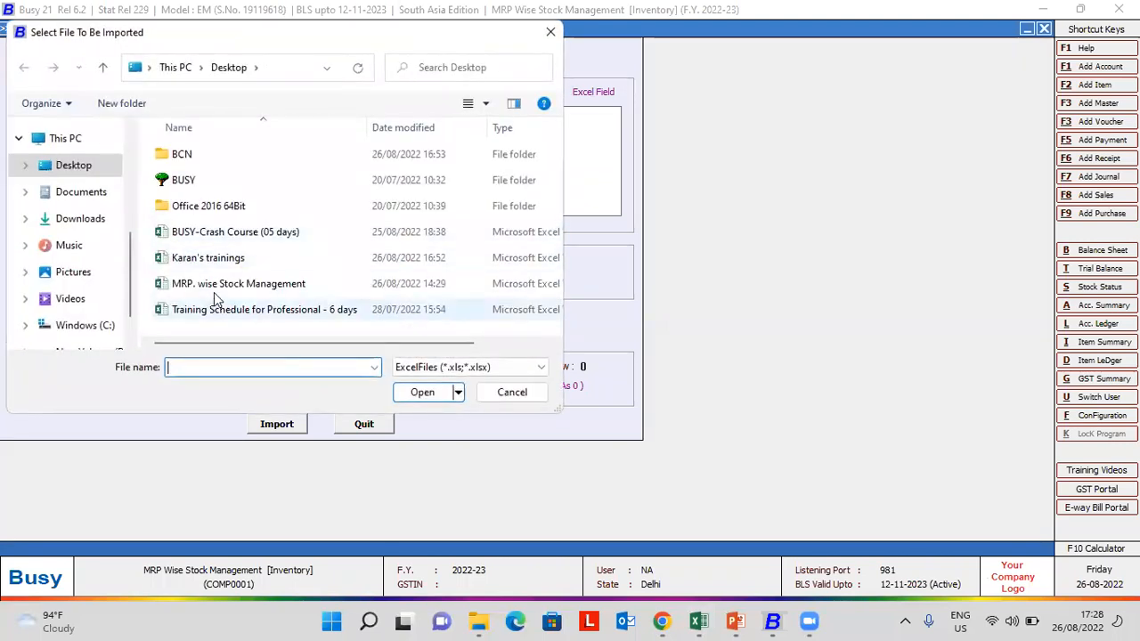
{"action": "left_click", "coordinate": [229, 285]}
{"action": "left_click", "coordinate": [433, 398]}
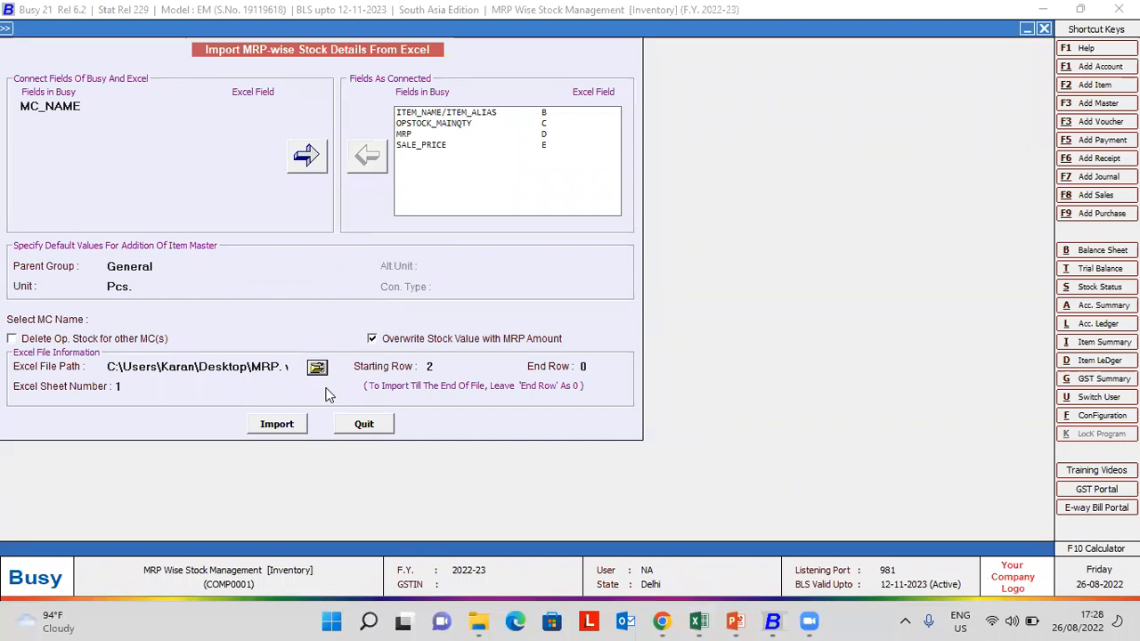
Set the starting row to 3, matching the first data row in the Excel sheet, and keep end row 0 and sheet number 1.
{"action": "left_click", "coordinate": [443, 367]}
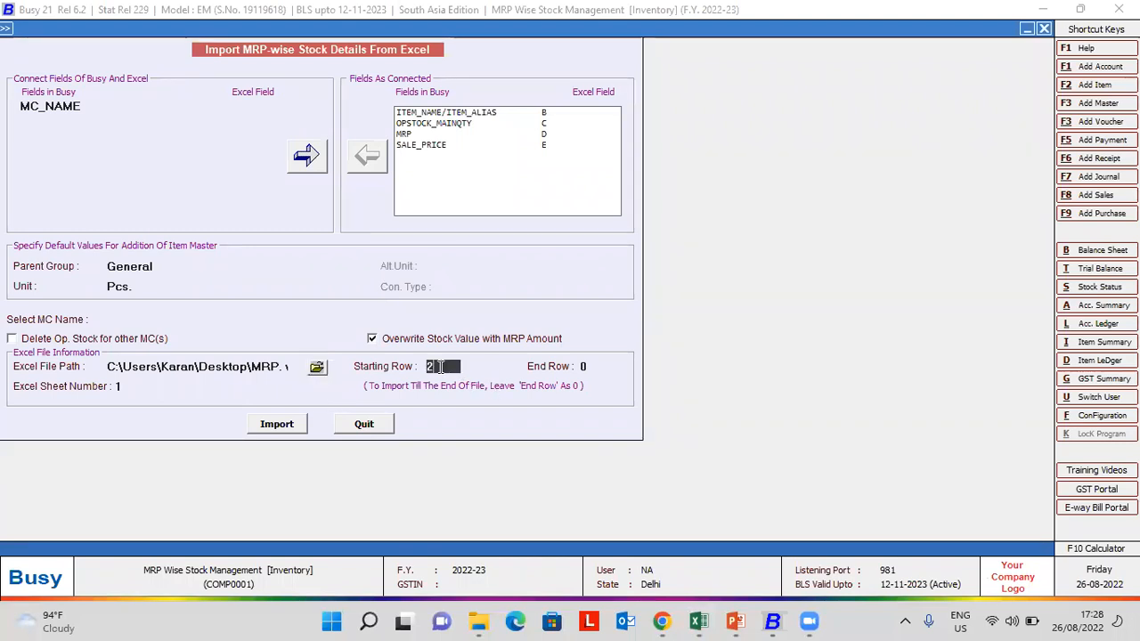
{"action": "left_click", "coordinate": [698, 620]}
{"action": "left_click", "coordinate": [11, 218]}
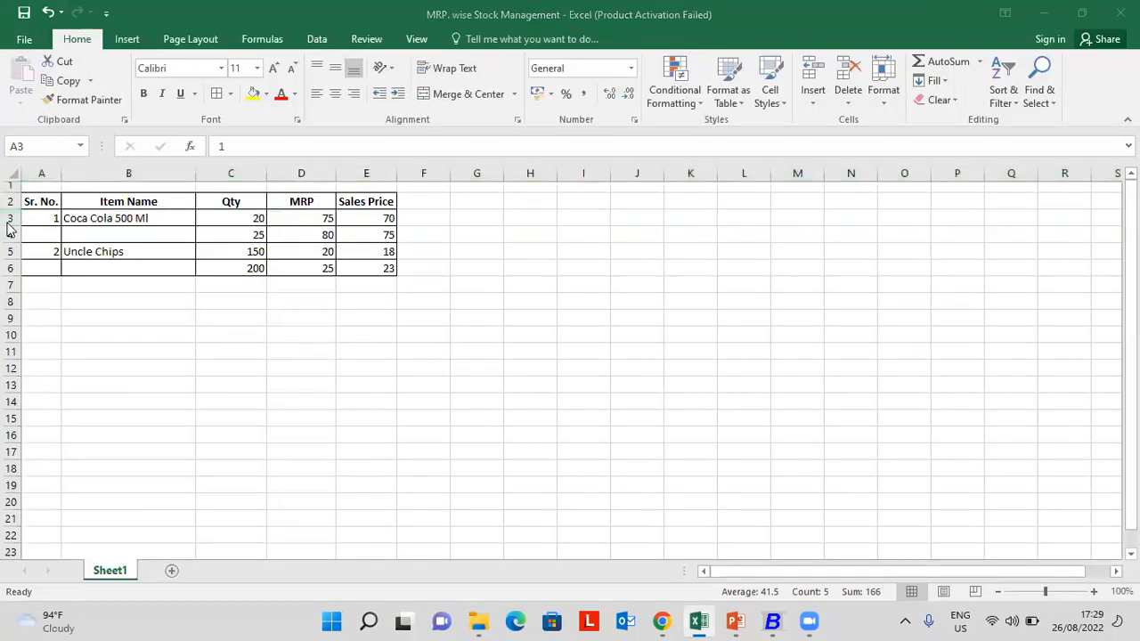
{"action": "key", "text": "alt+Tab"}
{"action": "key", "text": "Tab"}
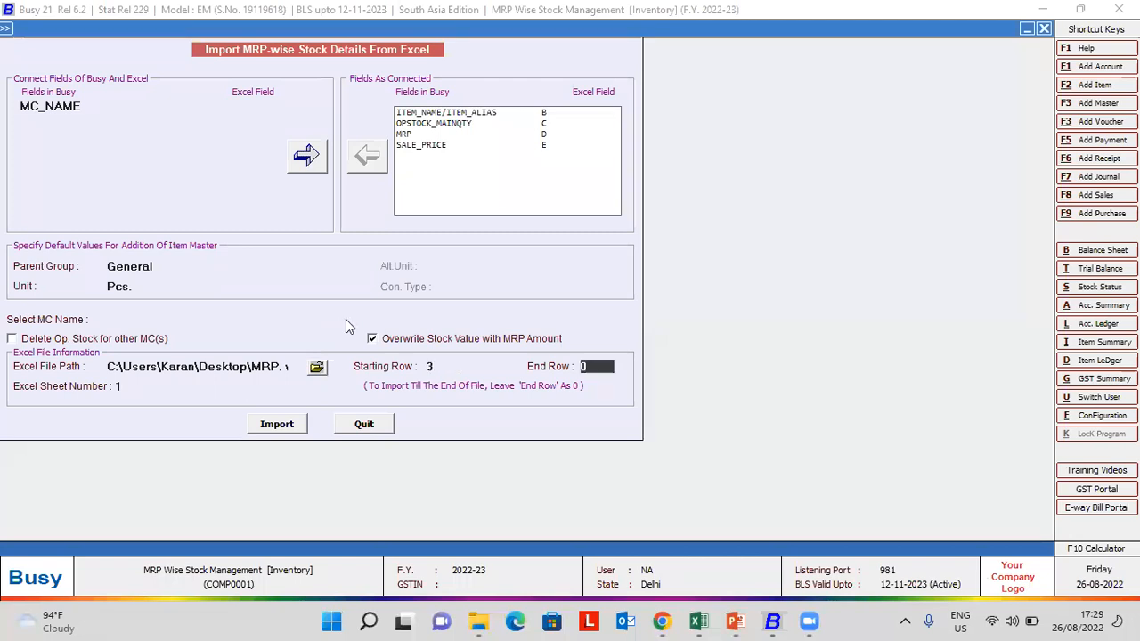
{"action": "key", "text": "alt+Tab"}
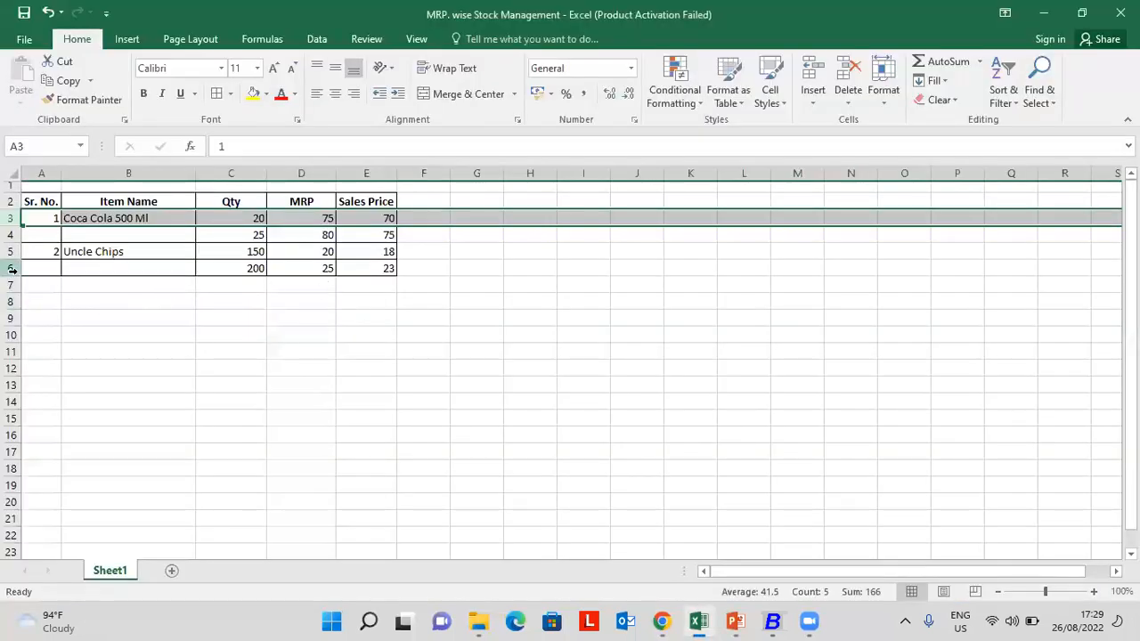
{"action": "key", "text": "alt"}
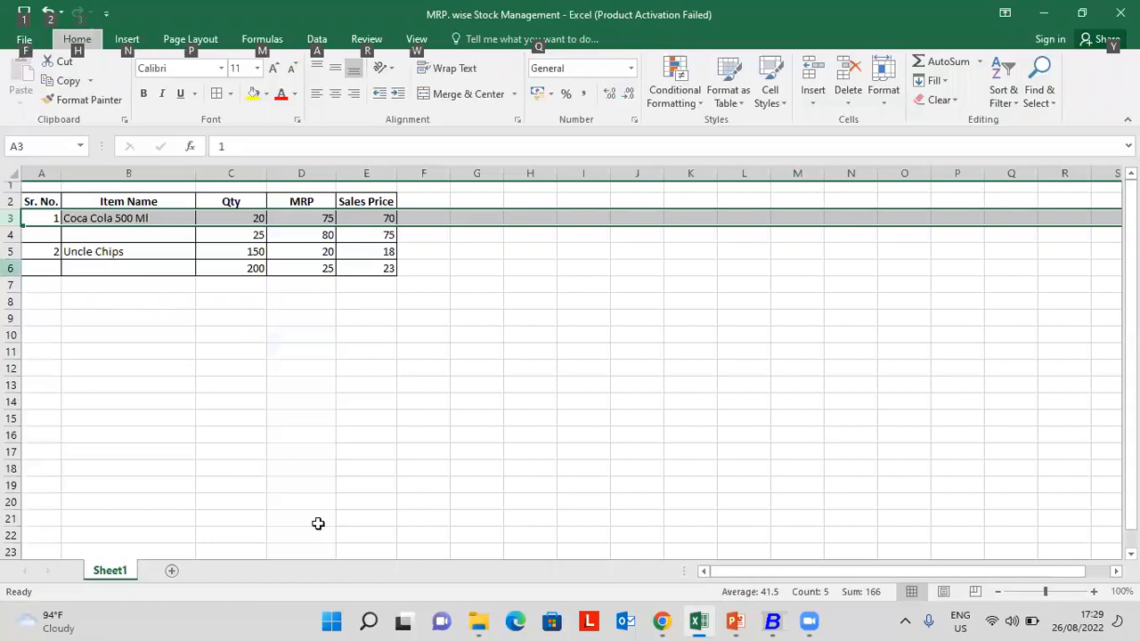
{"action": "key", "text": "alt+Tab"}
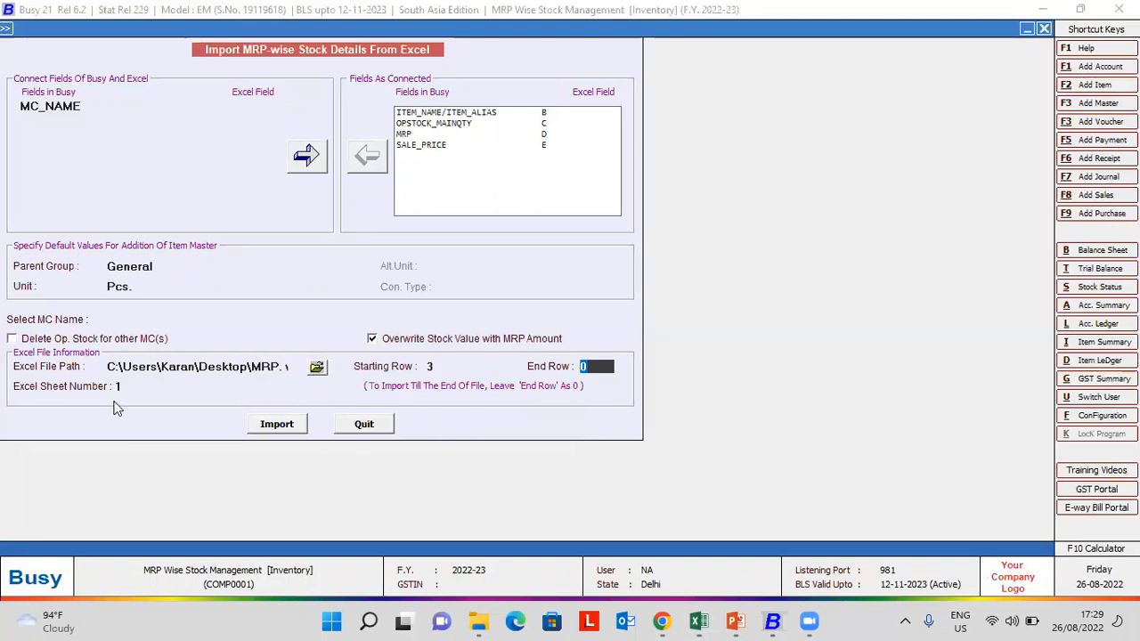
{"action": "left_click", "coordinate": [135, 379]}
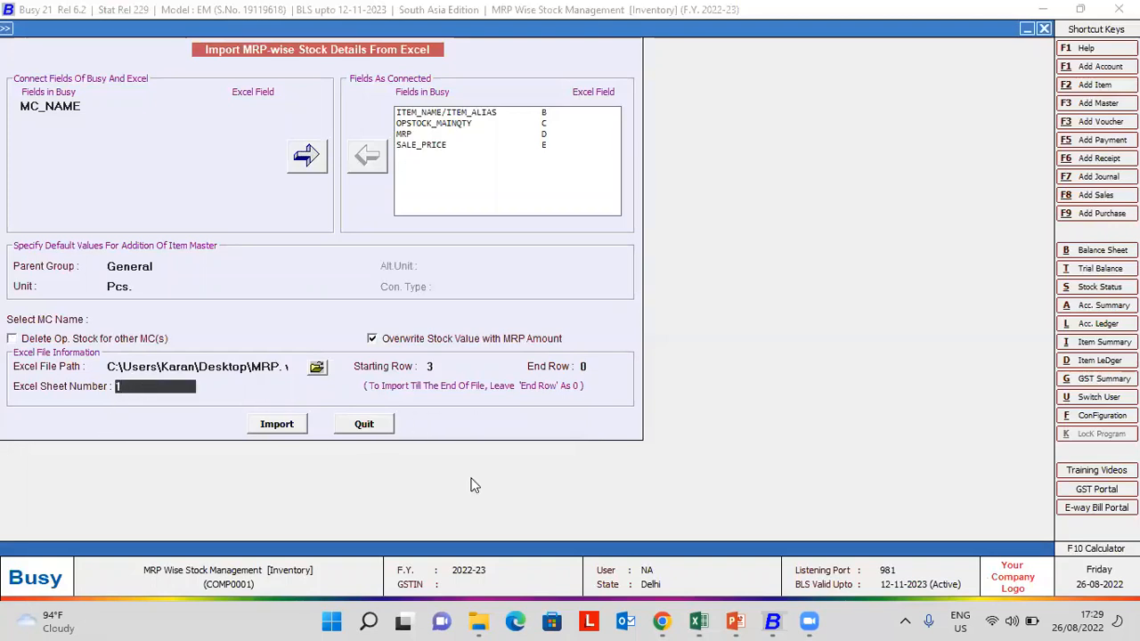
{"action": "key", "text": "alt+Tab"}
{"action": "key", "text": "alt+Tab"}
Choose Main Store as the MC name and import the MRP-wise stock details.
{"action": "left_click", "coordinate": [151, 320]}
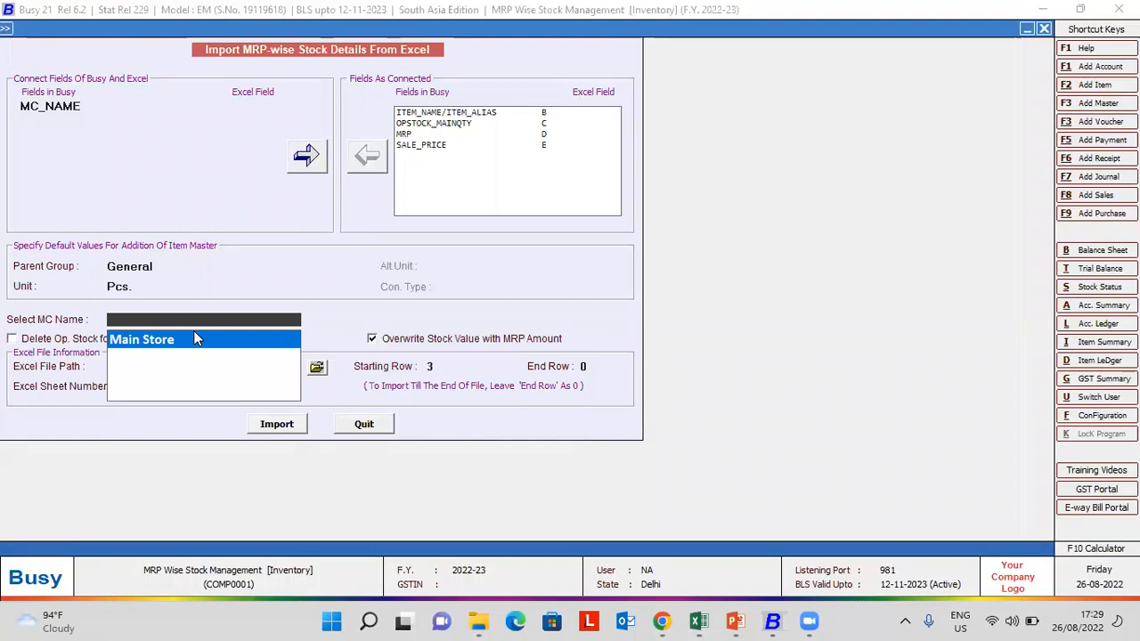
{"action": "left_click", "coordinate": [197, 338]}
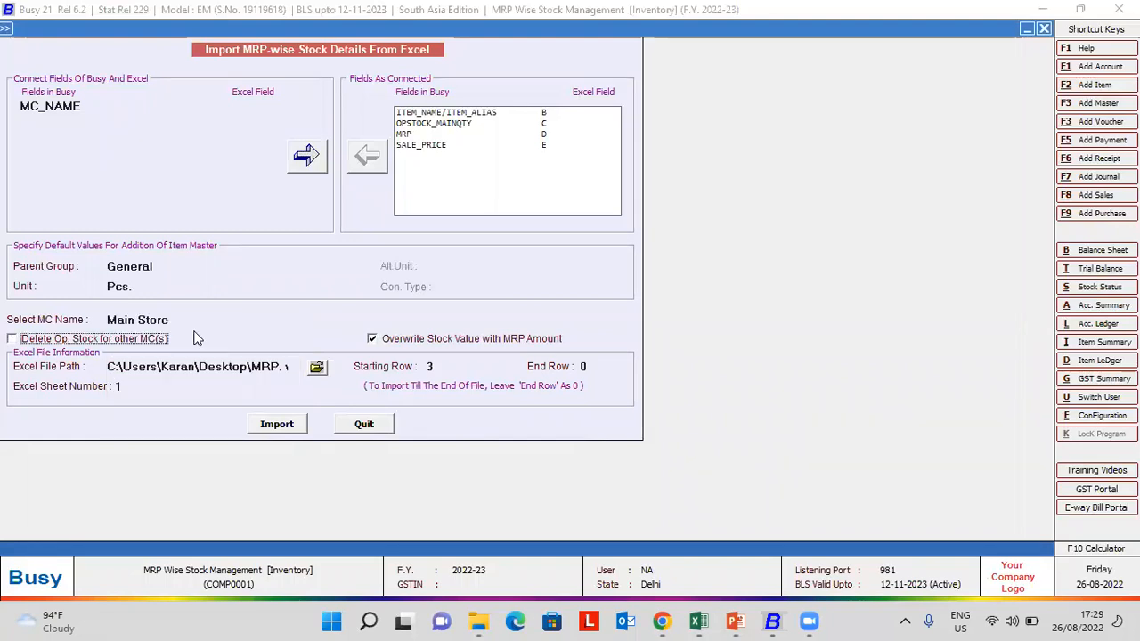
{"action": "left_click", "coordinate": [291, 428]}
{"action": "left_click", "coordinate": [615, 343]}
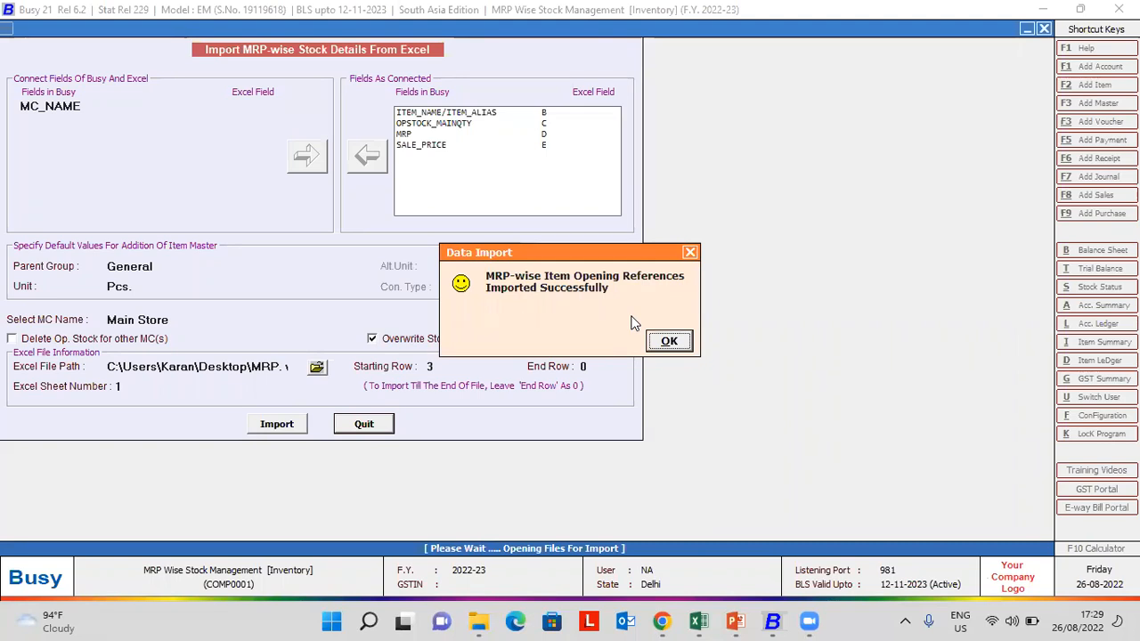
Close the import message and open the list of item masters available for modification.
{"action": "left_click", "coordinate": [666, 344]}
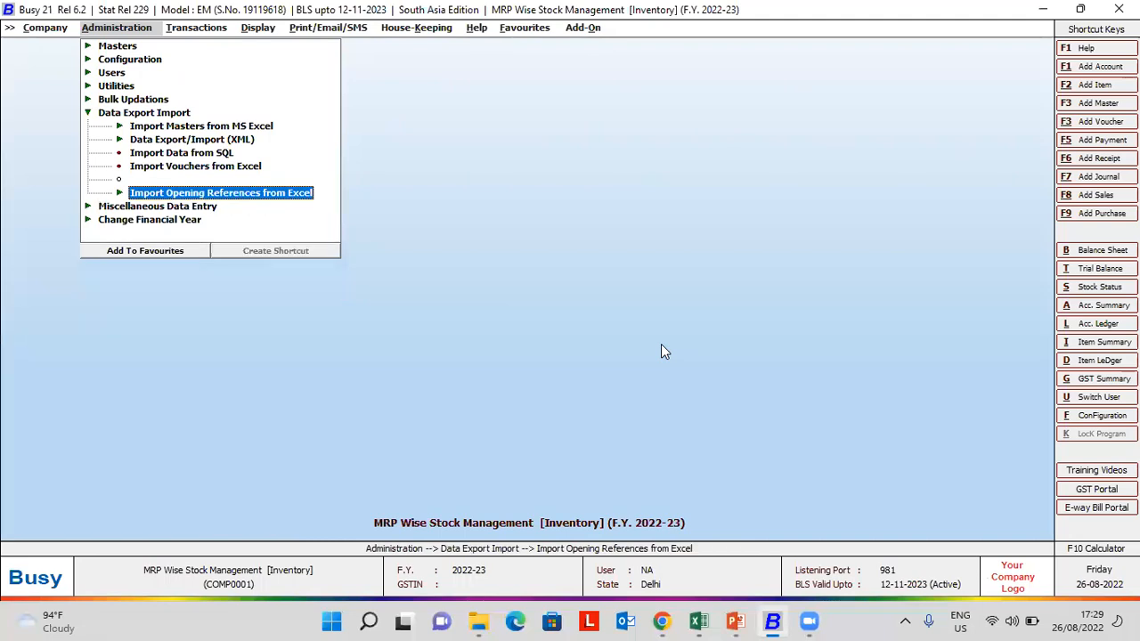
{"action": "key", "text": "Escape"}
{"action": "key", "text": "Up"}
{"action": "key", "text": "Up"}
{"action": "key", "text": "Up"}
{"action": "key", "text": "Up"}
{"action": "key", "text": "Up"}
{"action": "key", "text": "Return"}
{"action": "key", "text": "Down"}
{"action": "key", "text": "Down"}
{"action": "key", "text": "Down"}
{"action": "key", "text": "Return"}
{"action": "key", "text": "Down"}
{"action": "key", "text": "Return"}
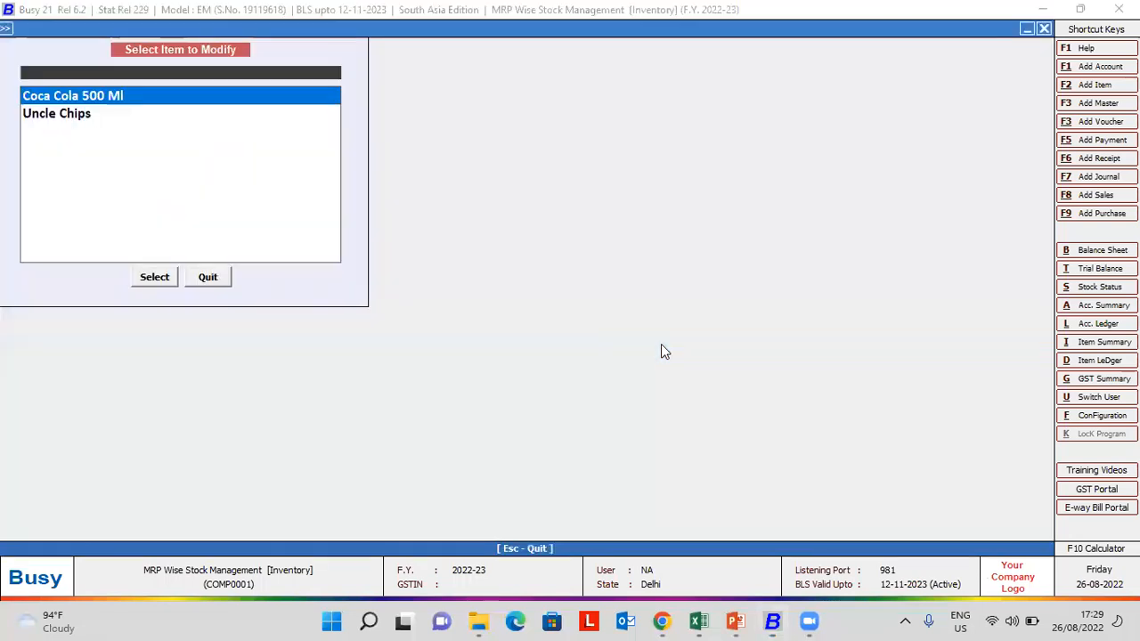
Open the Uncle Chips item master and show its MRP-wise opening stock for Main Store.
{"action": "key", "text": "Down"}
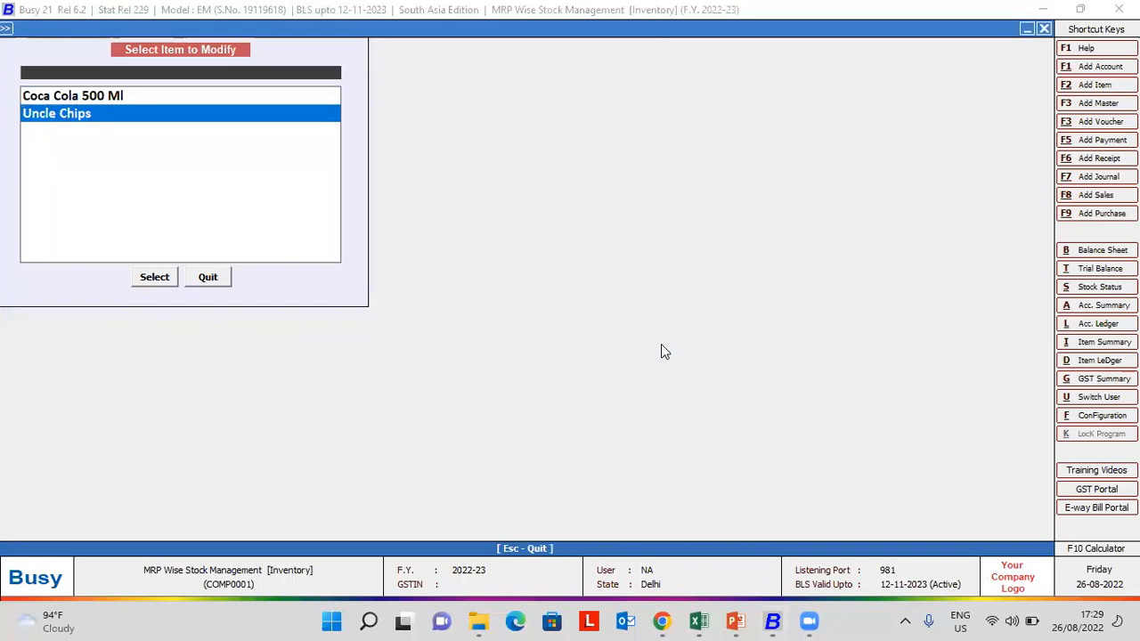
{"action": "key", "text": "Return"}
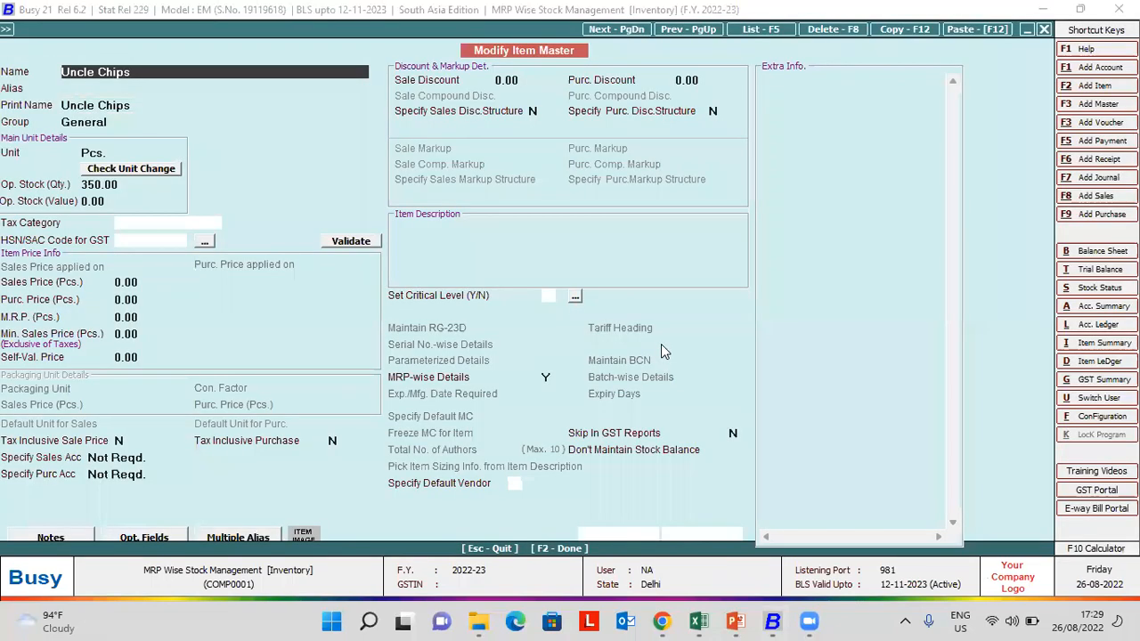
{"action": "left_click", "coordinate": [116, 184]}
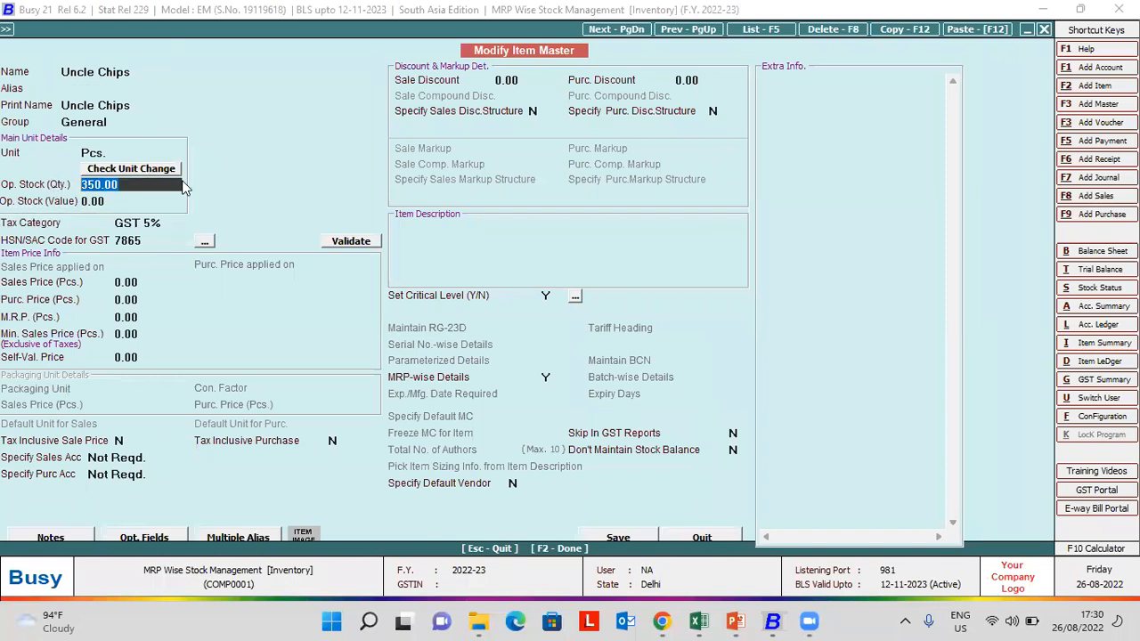
{"action": "key", "text": "Return"}
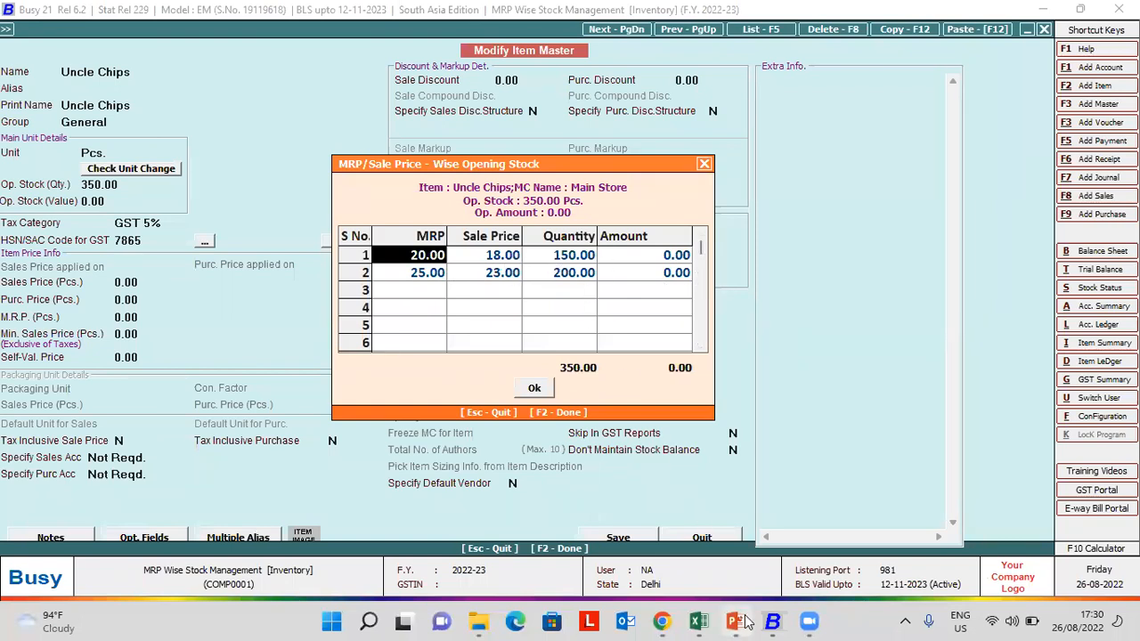
Switch to the Excel sheet and check the quantities and MRPs in the Uncle Chips rows.
{"action": "left_click", "coordinate": [698, 620]}
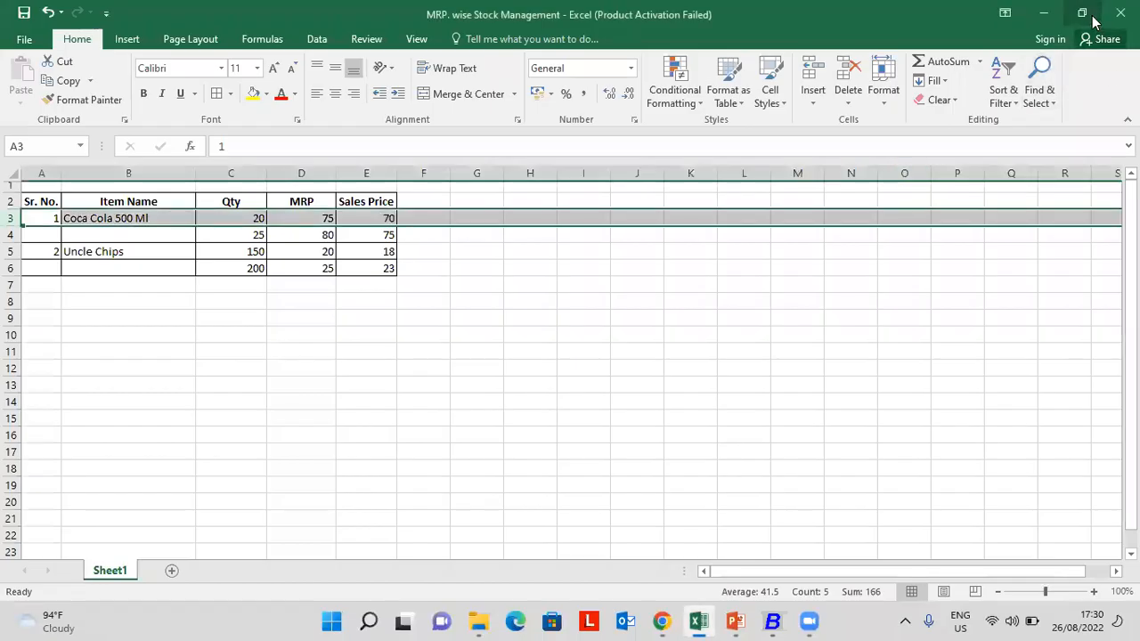
{"action": "left_click", "coordinate": [1082, 13]}
{"action": "left_click", "coordinate": [705, 622]}
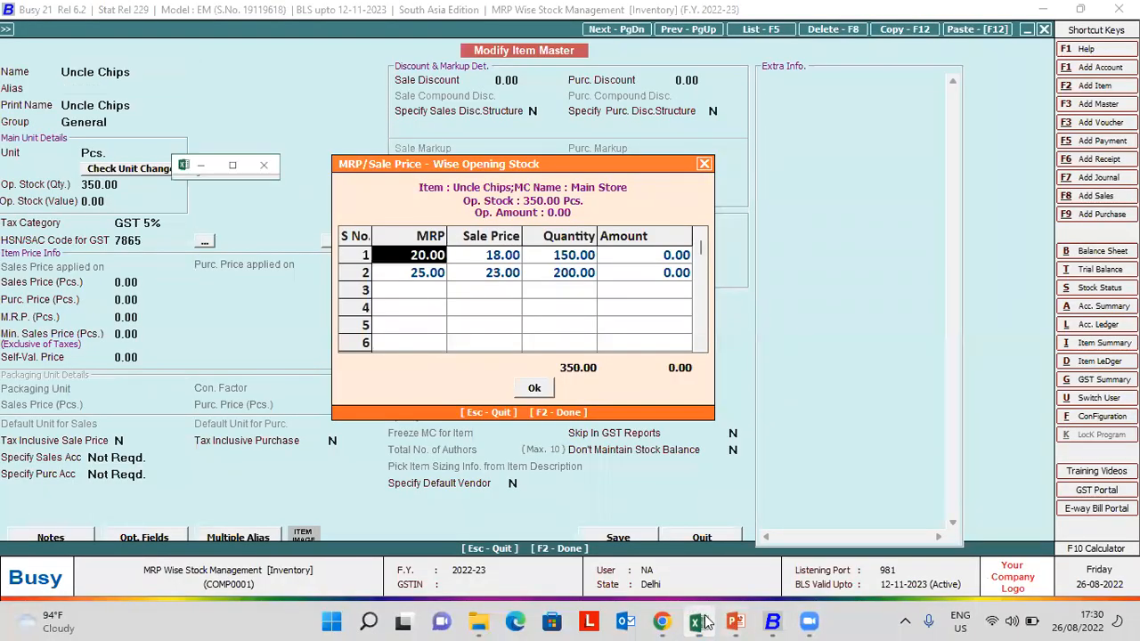
{"action": "left_click", "coordinate": [702, 620]}
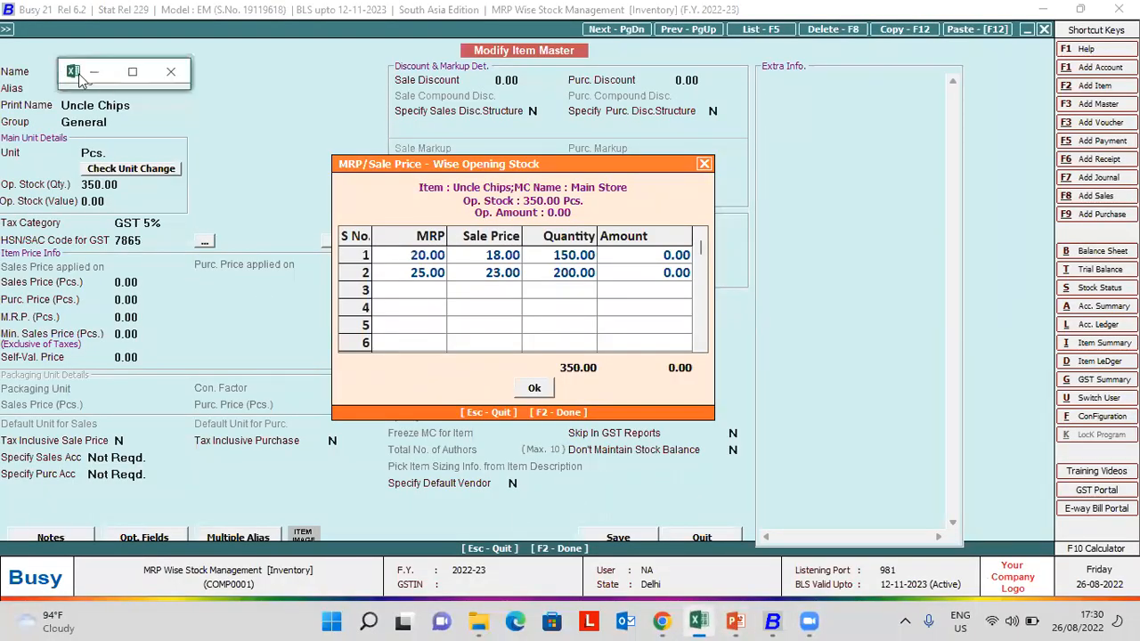
{"action": "left_click", "coordinate": [132, 71]}
{"action": "left_click", "coordinate": [124, 264]}
{"action": "left_click", "coordinate": [126, 255]}
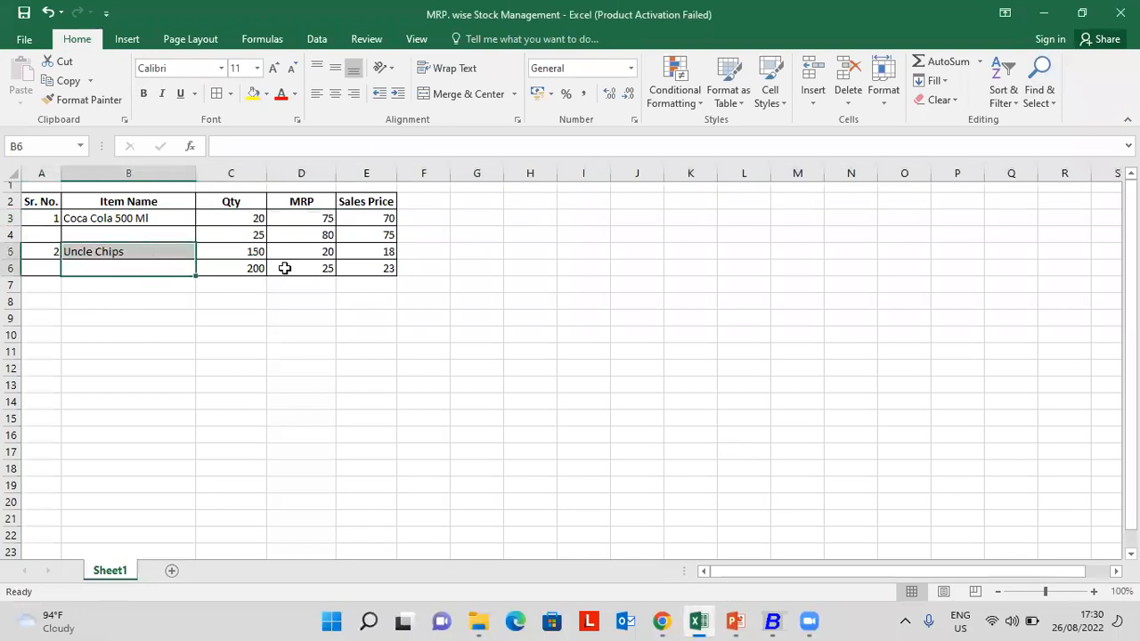
{"action": "left_click_drag", "start_coordinate": [241, 251], "coordinate": [251, 272]}
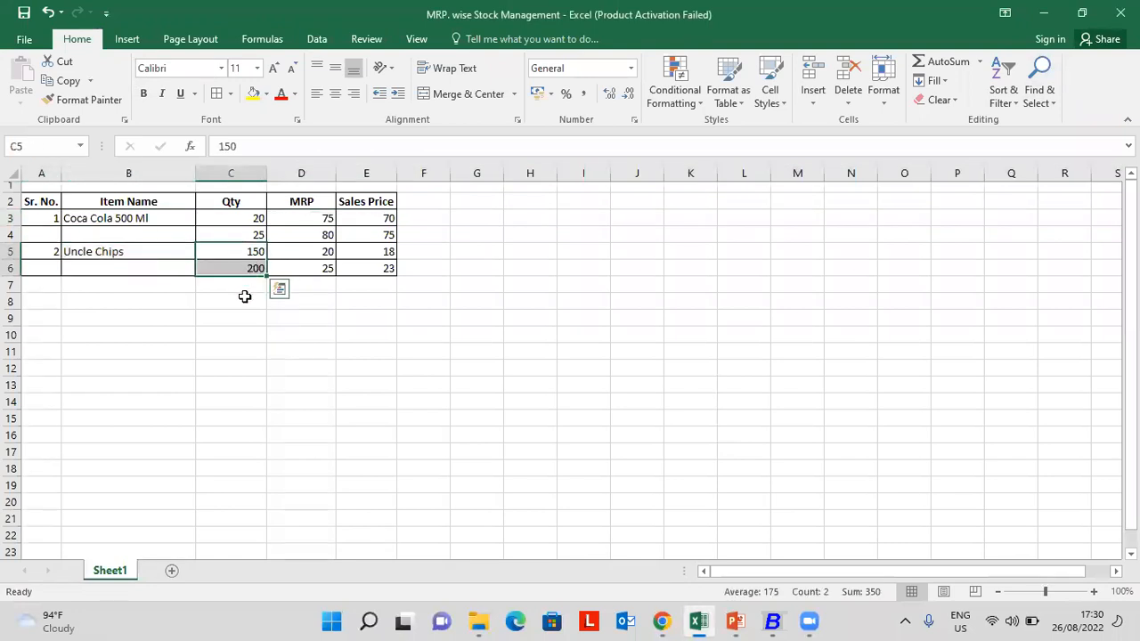
{"action": "left_click", "coordinate": [295, 255]}
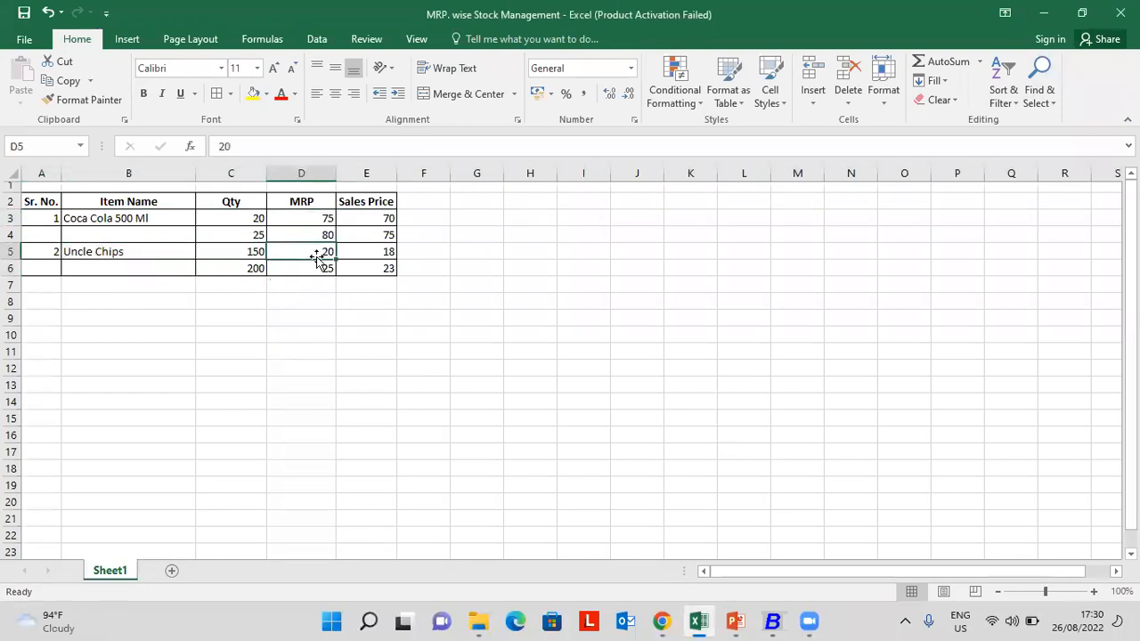
{"action": "left_click", "coordinate": [311, 268]}
{"action": "left_click", "coordinate": [257, 269]}
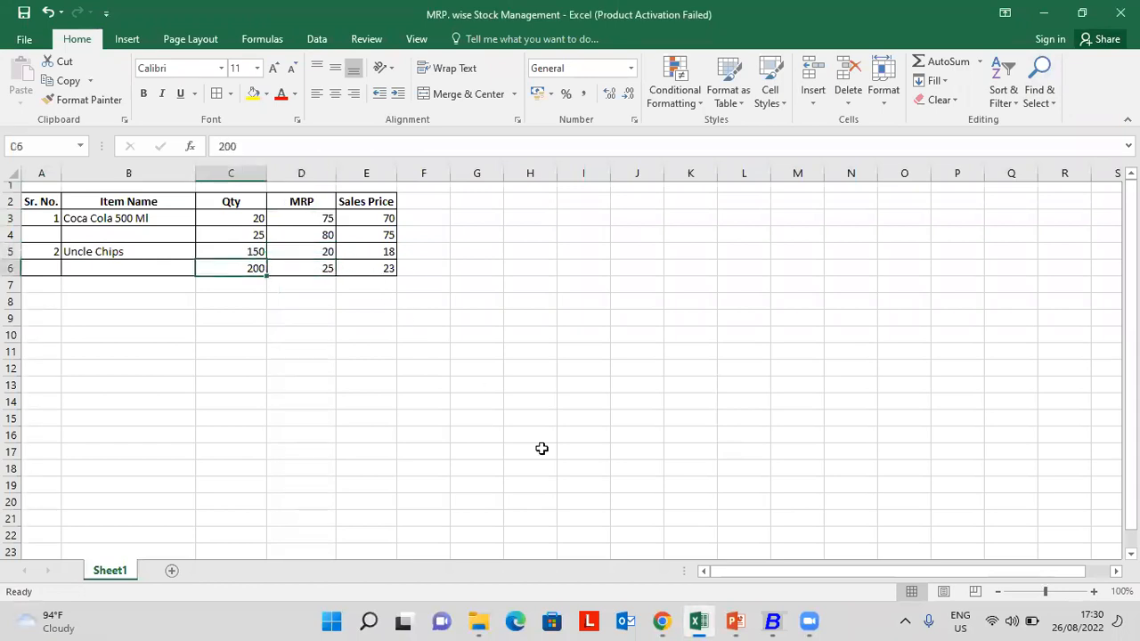
Return to Busy, compare the Uncle Chips opening stock details, and close the item master without saving.
{"action": "left_click", "coordinate": [772, 621]}
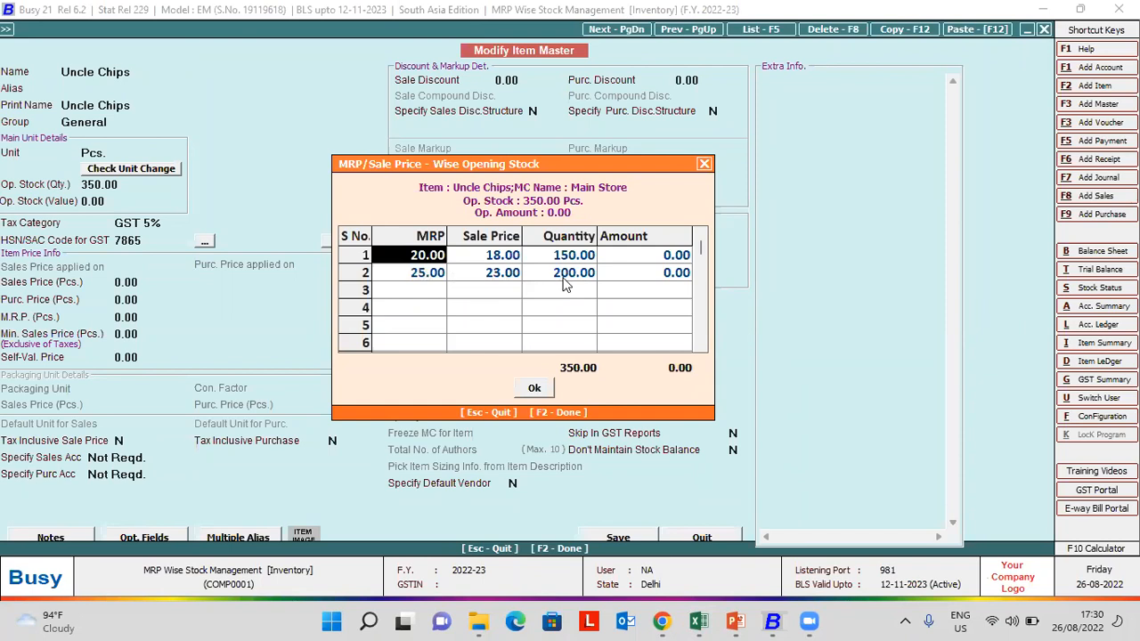
{"action": "left_click", "coordinate": [541, 391]}
{"action": "key", "text": "F2"}
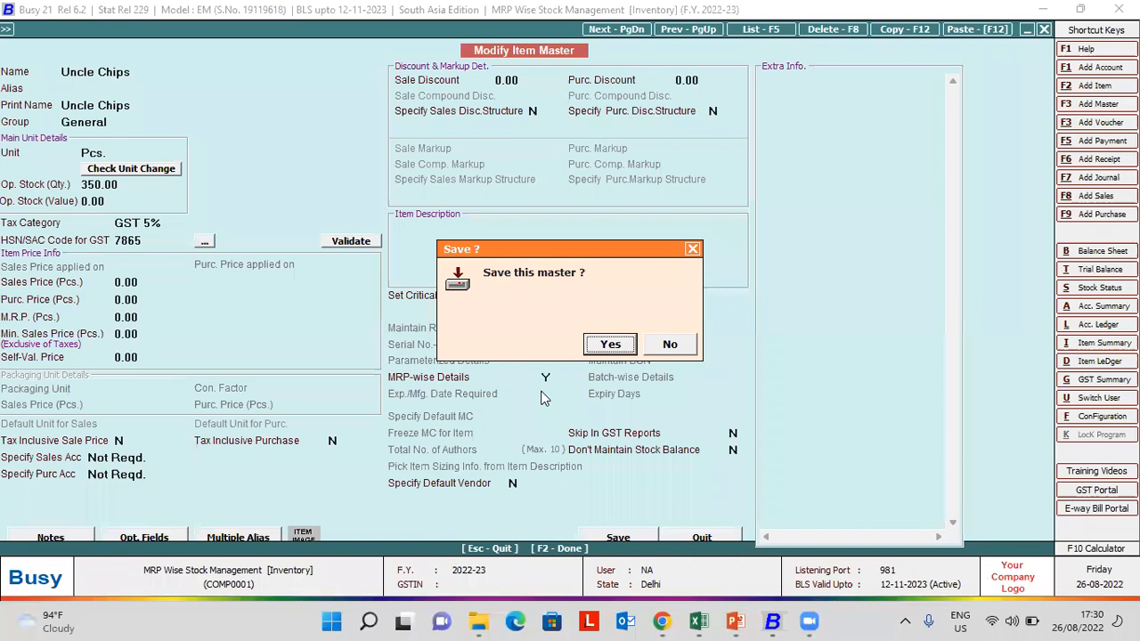
{"action": "left_click", "coordinate": [653, 347]}
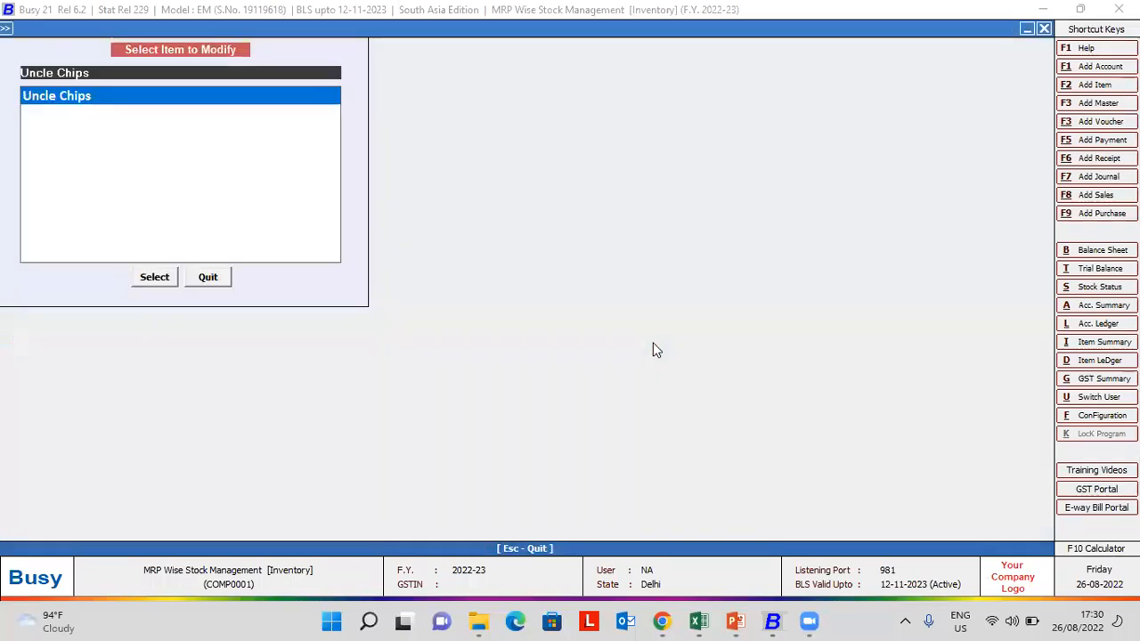
Open the Coca Cola 500 Ml item master and check the item's quantities in the Excel sheet.
{"action": "key", "text": "Up"}
{"action": "key", "text": "Return"}
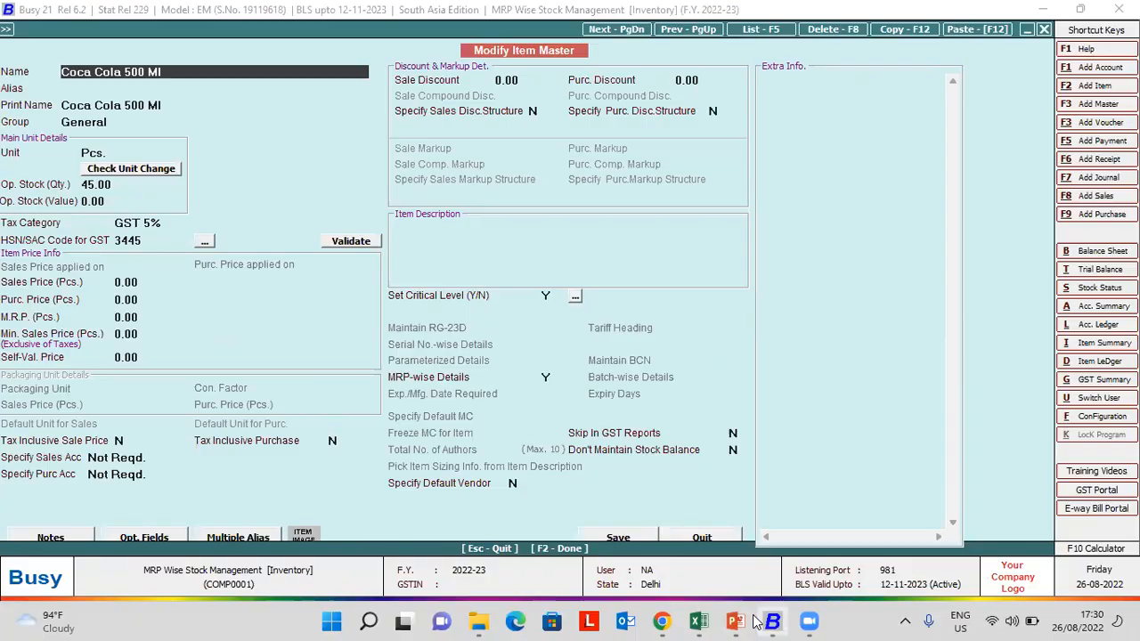
{"action": "left_click", "coordinate": [699, 621]}
{"action": "mouse_move", "coordinate": [256, 223]}
{"action": "left_mouse_down"}
{"action": "mouse_move", "coordinate": [255, 249]}
{"action": "mouse_move", "coordinate": [254, 235]}
{"action": "left_mouse_up"}
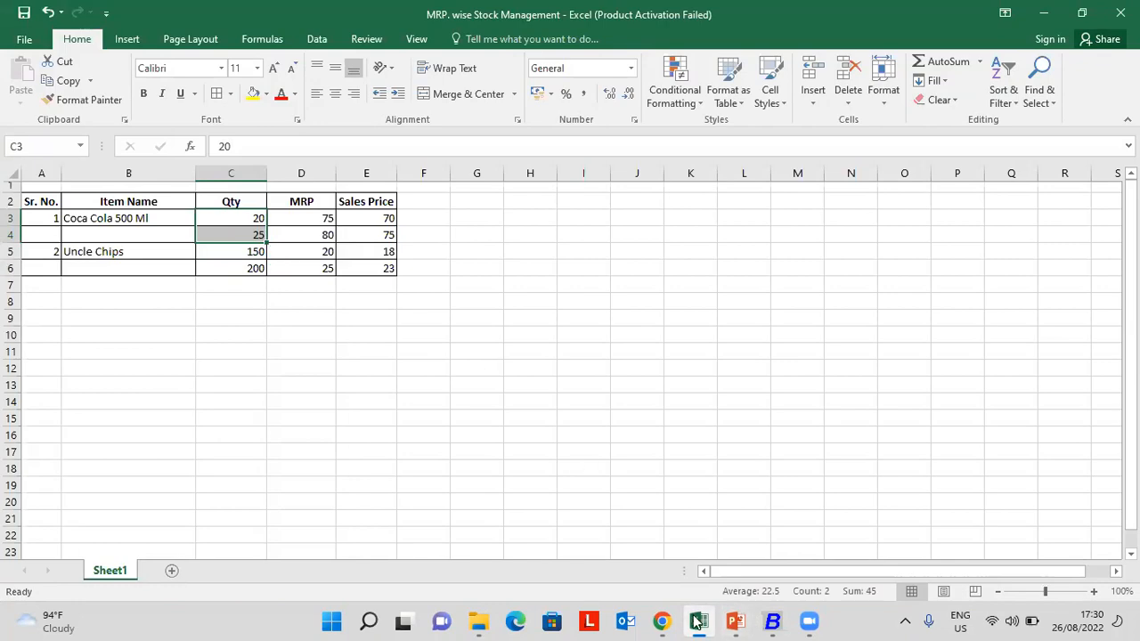
Return to Busy, review the MRP-wise opening stock of Coca Cola 500 Ml, and save the item master.
{"action": "left_click", "coordinate": [789, 621]}
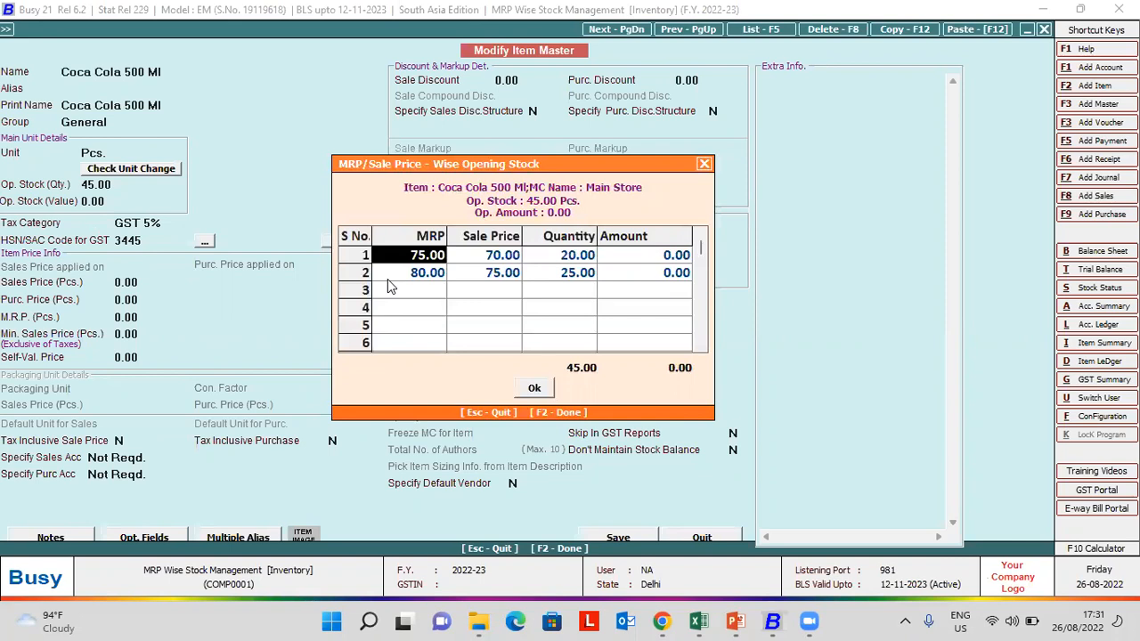
{"action": "key", "text": "F2"}
{"action": "key", "text": "F2"}
{"action": "key", "text": "Return"}
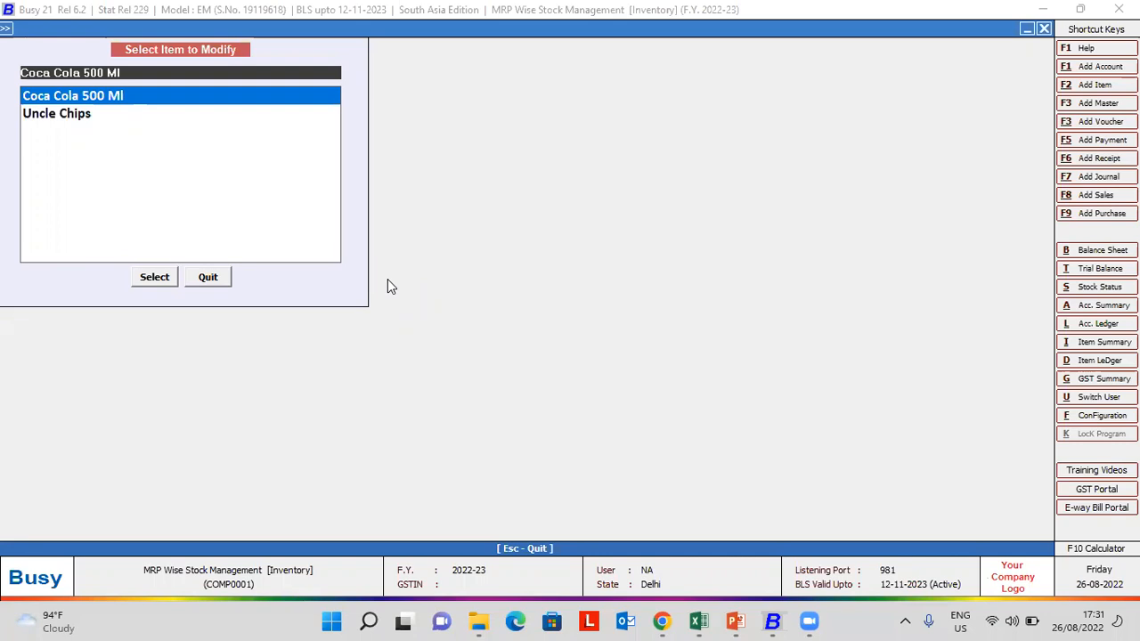
Leave item modification and reopen the form for importing MRP-wise stock details from Excel.
{"action": "key", "text": "Escape"}
{"action": "key", "text": "Escape"}
{"action": "key", "text": "Escape"}
{"action": "key", "text": "Down"}
{"action": "key", "text": "Down"}
{"action": "key", "text": "Down"}
{"action": "key", "text": "Down"}
{"action": "key", "text": "Down"}
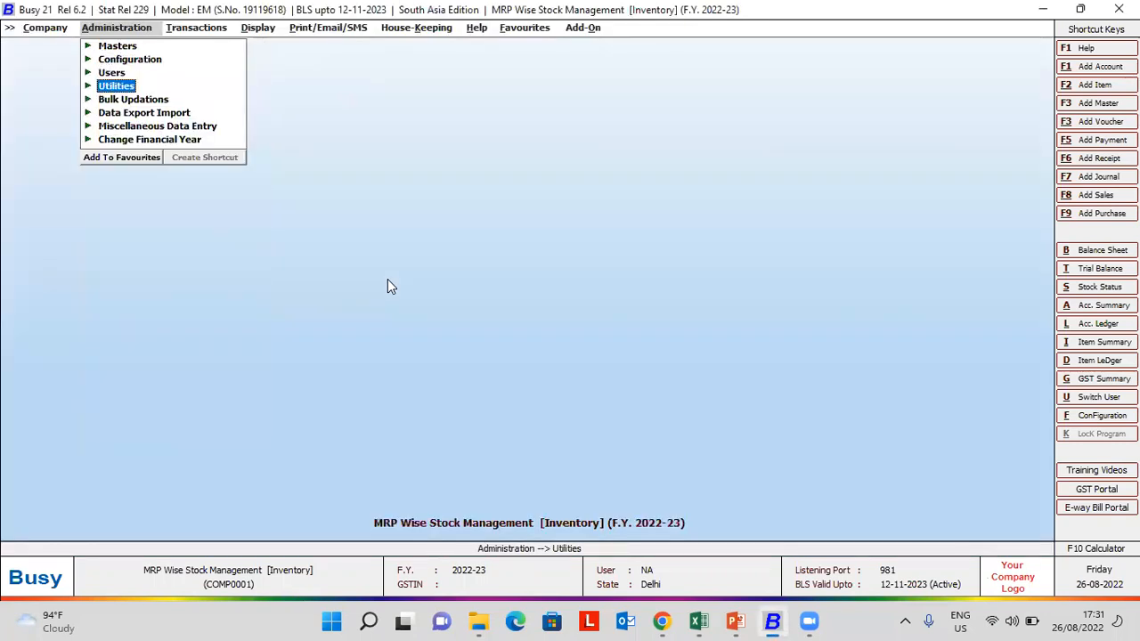
{"action": "key", "text": "Right"}
{"action": "key", "text": "Down"}
{"action": "key", "text": "Down"}
{"action": "key", "text": "Down"}
{"action": "key", "text": "Down"}
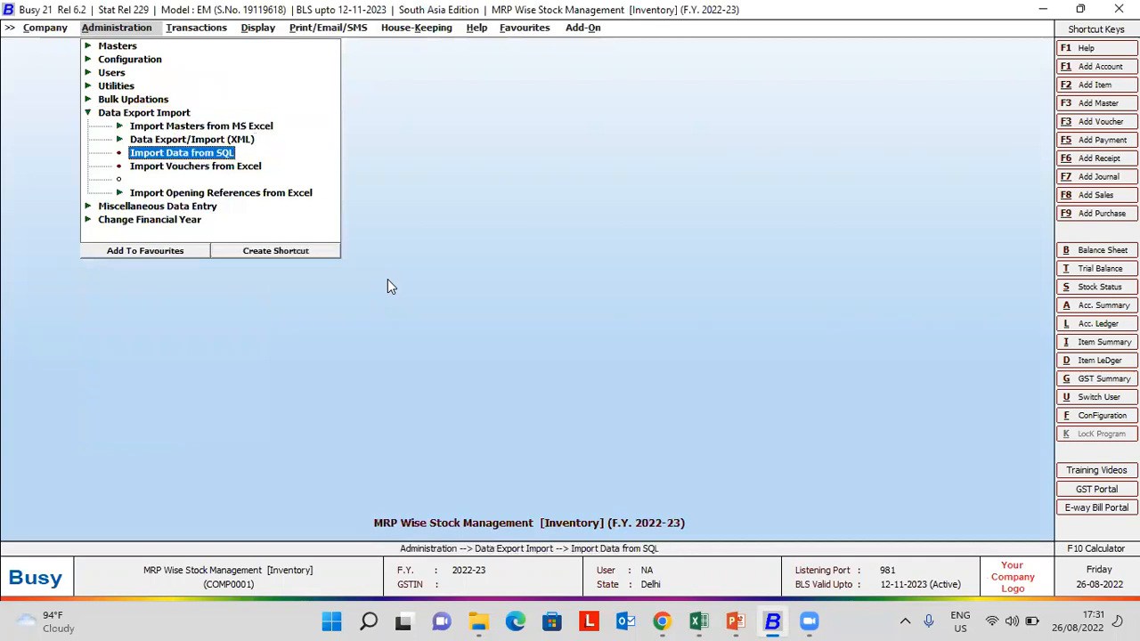
{"action": "key", "text": "Right"}
{"action": "key", "text": "Down"}
{"action": "key", "text": "Down"}
{"action": "key", "text": "Return"}
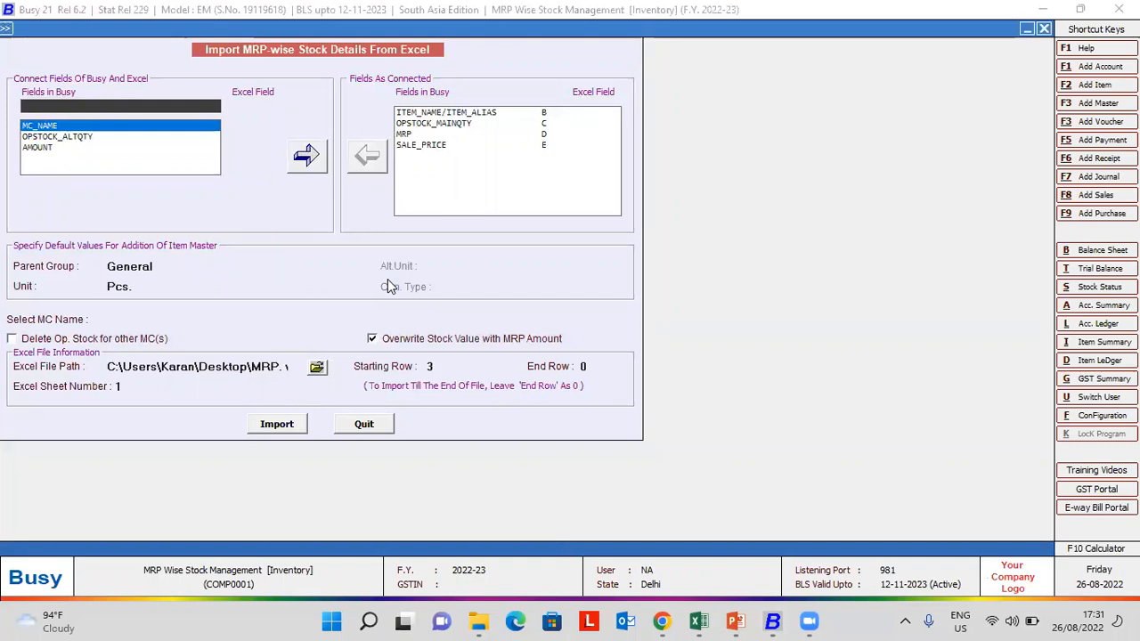
Review the item name, opening quantity, MRP and sale price field connections, then close the import form without importing.
{"action": "left_click", "coordinate": [444, 113]}
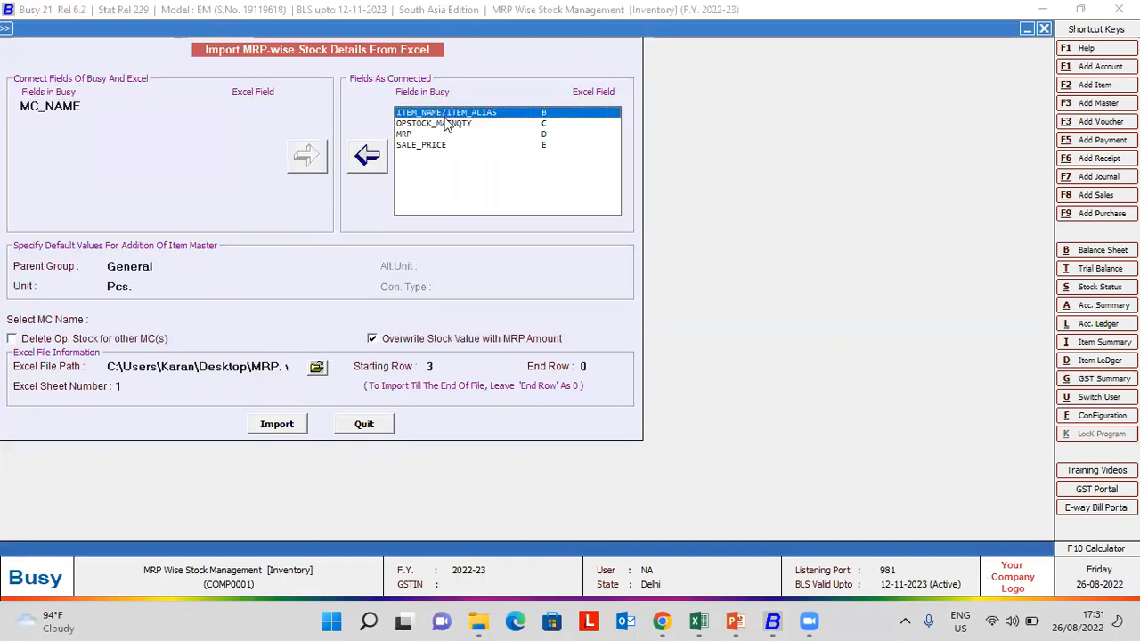
{"action": "left_click", "coordinate": [412, 134]}
{"action": "left_click", "coordinate": [422, 123]}
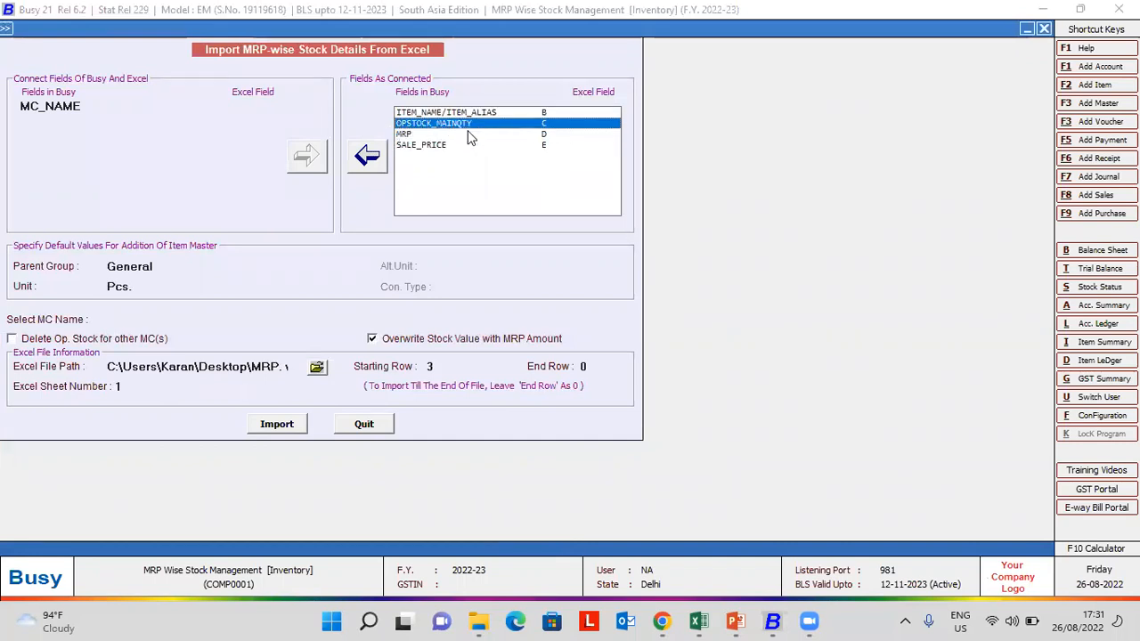
{"action": "left_click", "coordinate": [435, 147]}
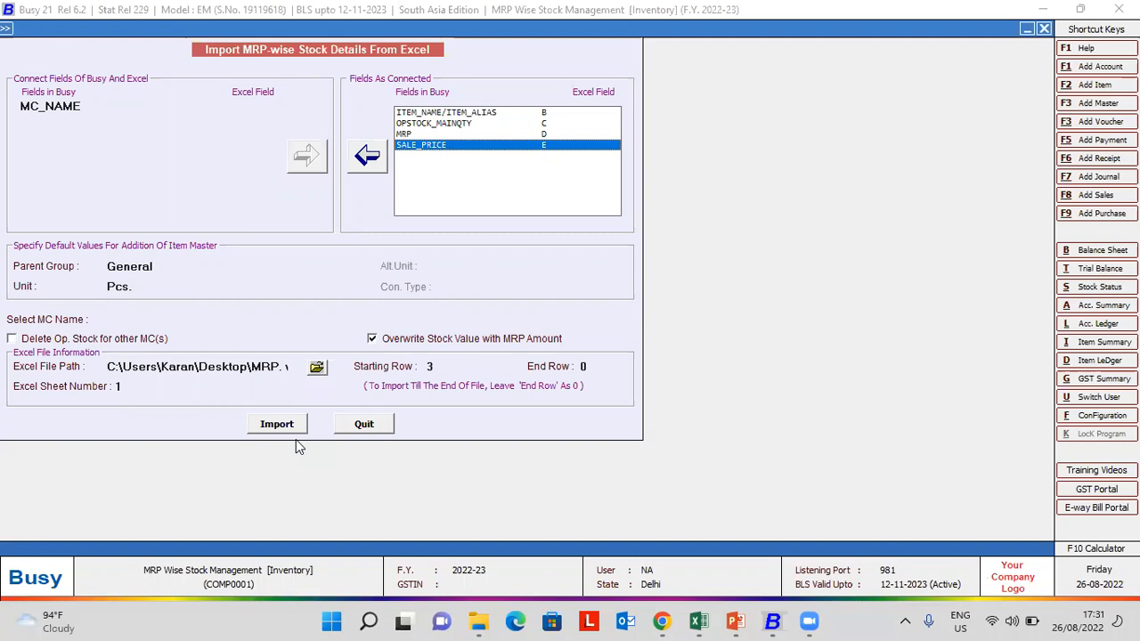
{"action": "key", "text": "Escape"}
{"action": "key", "text": "Escape"}
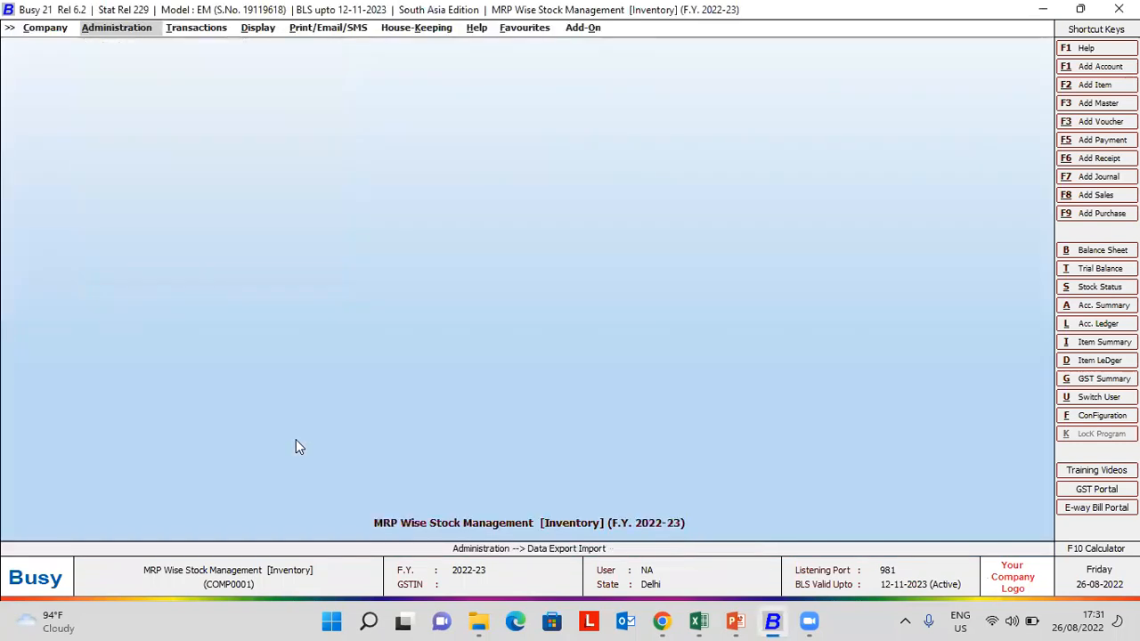
Open the MRP Opening Stock report from the MRP-wise reports.
{"action": "key", "text": "Right"}
{"action": "key", "text": "Right"}
{"action": "key", "text": "Return"}
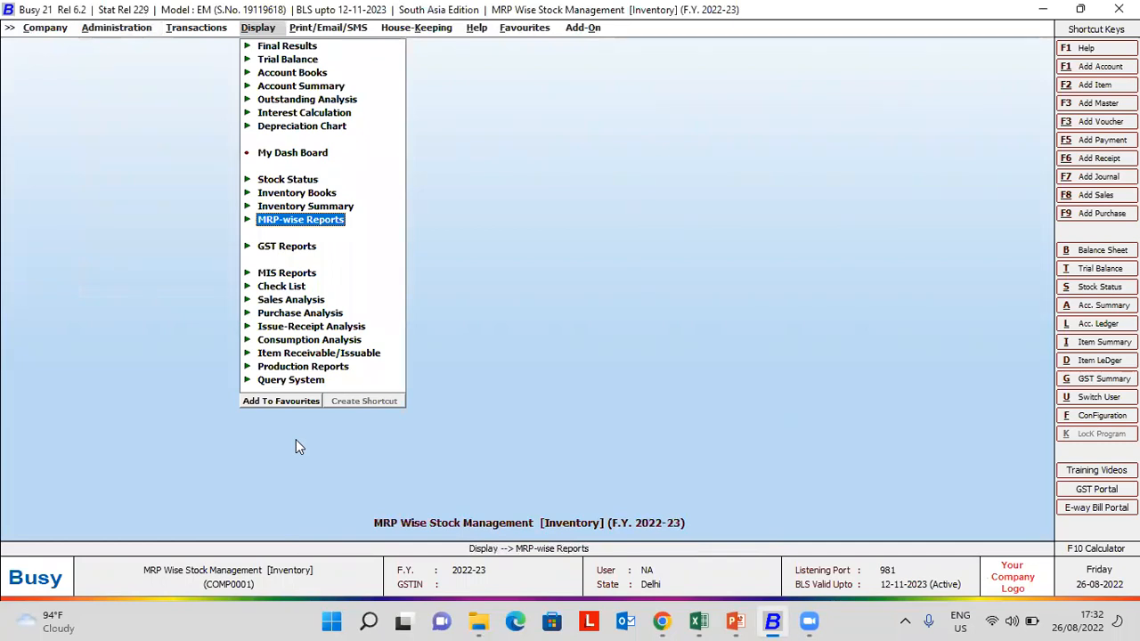
{"action": "key", "text": "Return"}
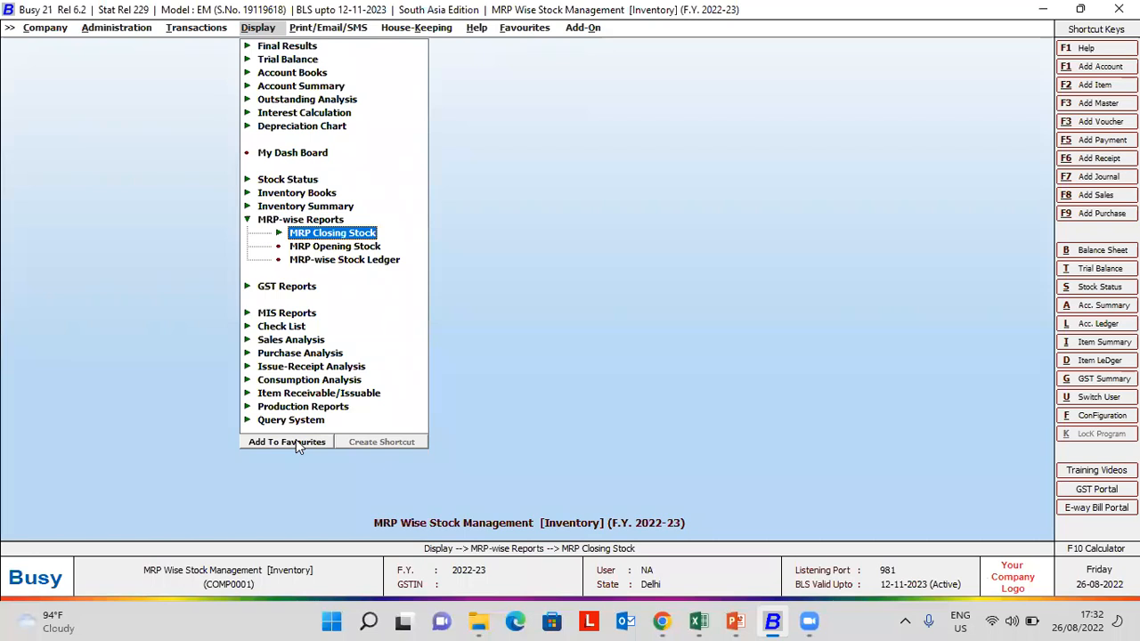
{"action": "key", "text": "Down"}
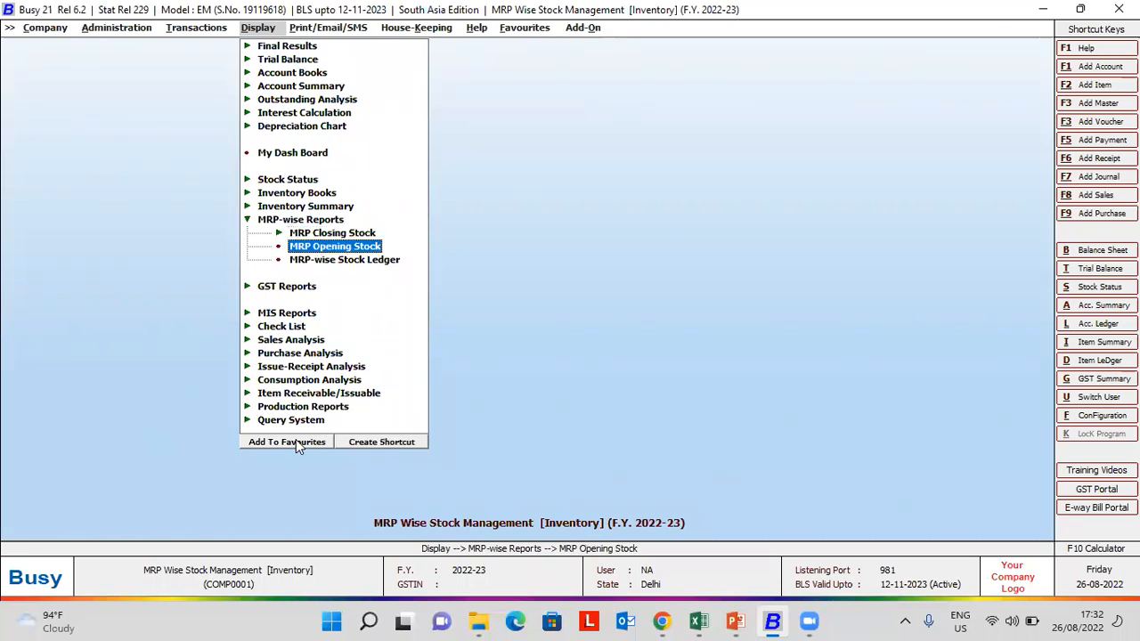
{"action": "left_click", "coordinate": [296, 441]}
{"action": "key", "text": "Return"}
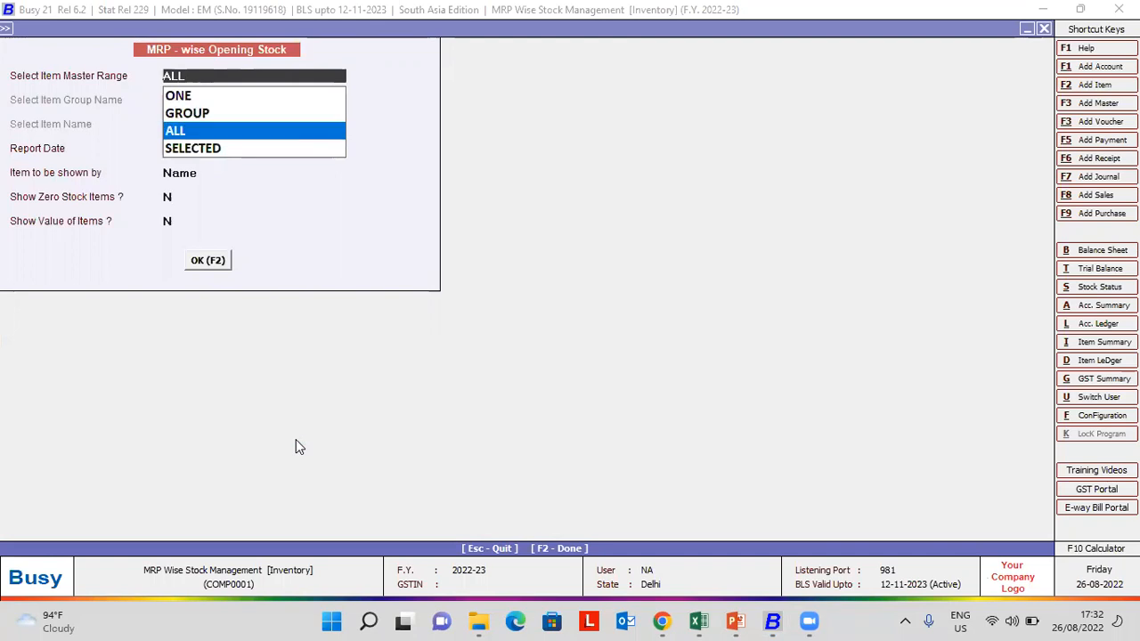
Run the MRP-wise Opening Stock report for all items as on 01-04-2022, shown by name without item values, review it and close it.
{"action": "key", "text": "Return"}
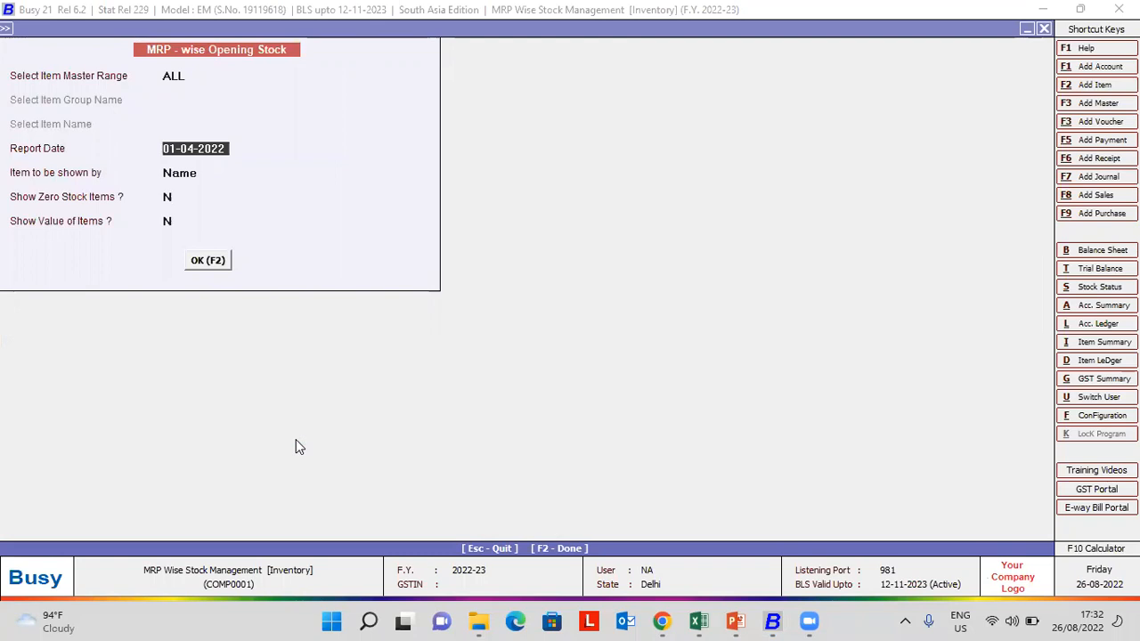
{"action": "key", "text": "Return"}
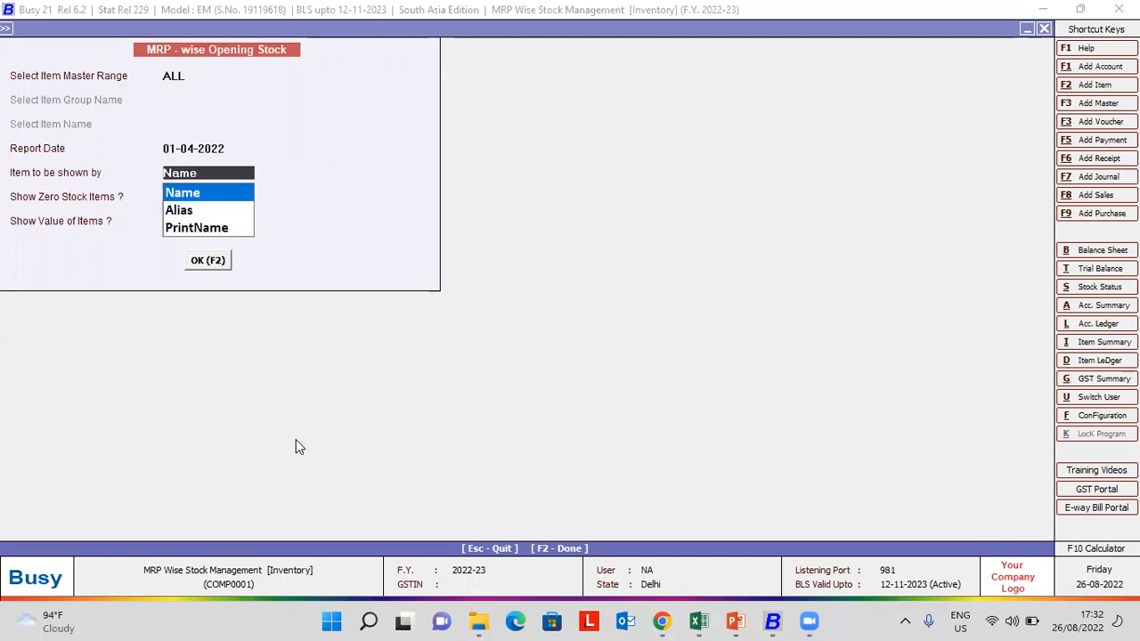
{"action": "key", "text": "Return"}
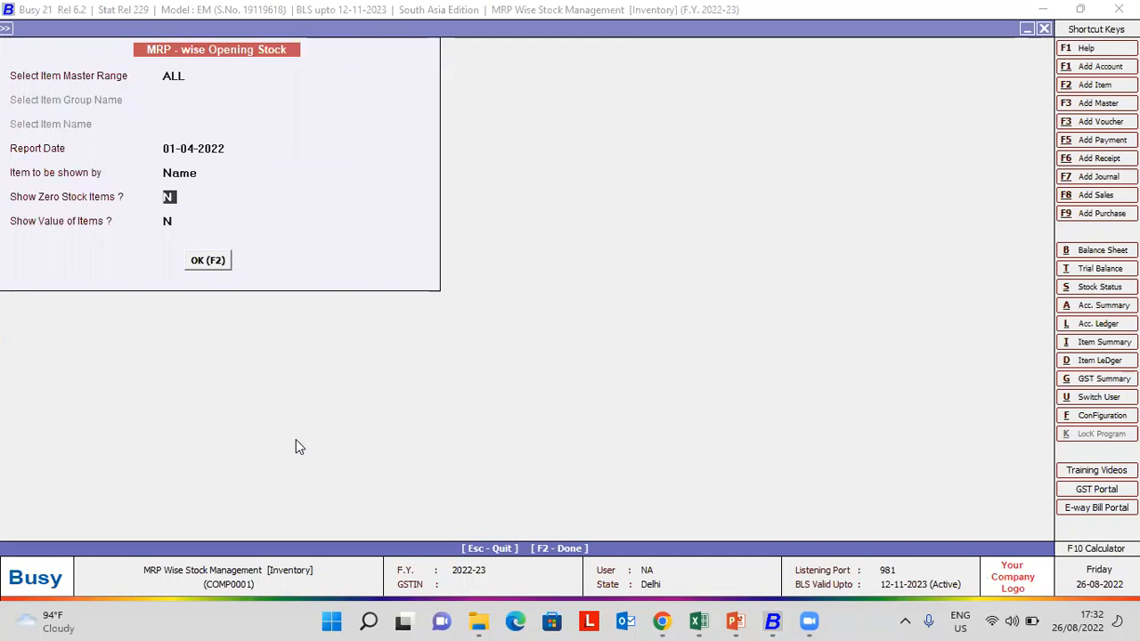
{"action": "key", "text": "Return"}
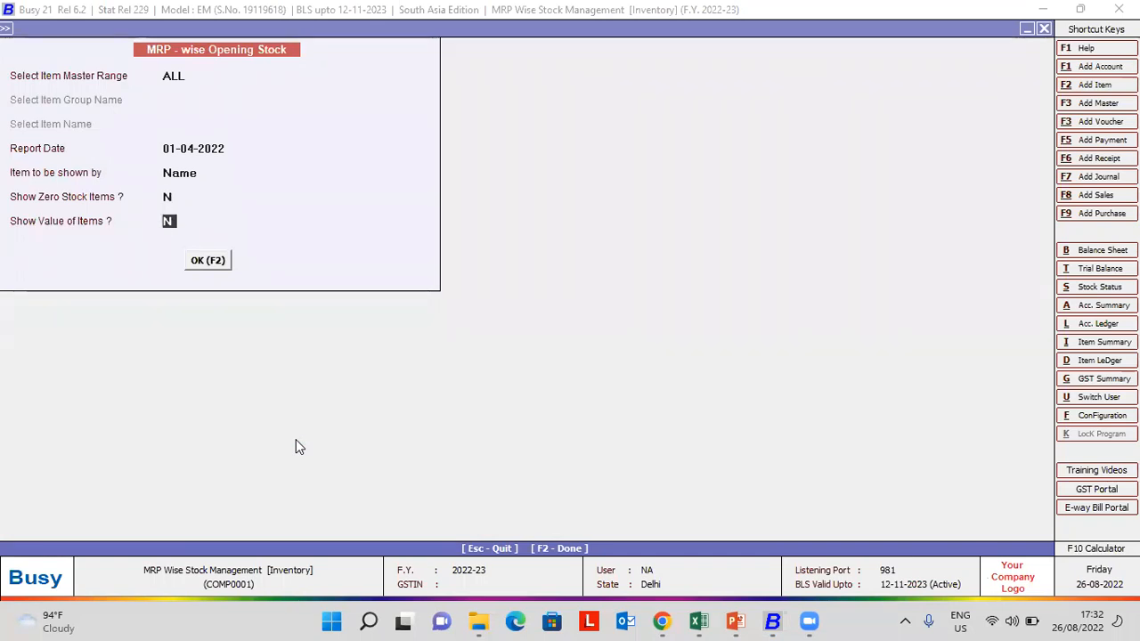
{"action": "key", "text": "Return"}
{"action": "key", "text": "Return"}
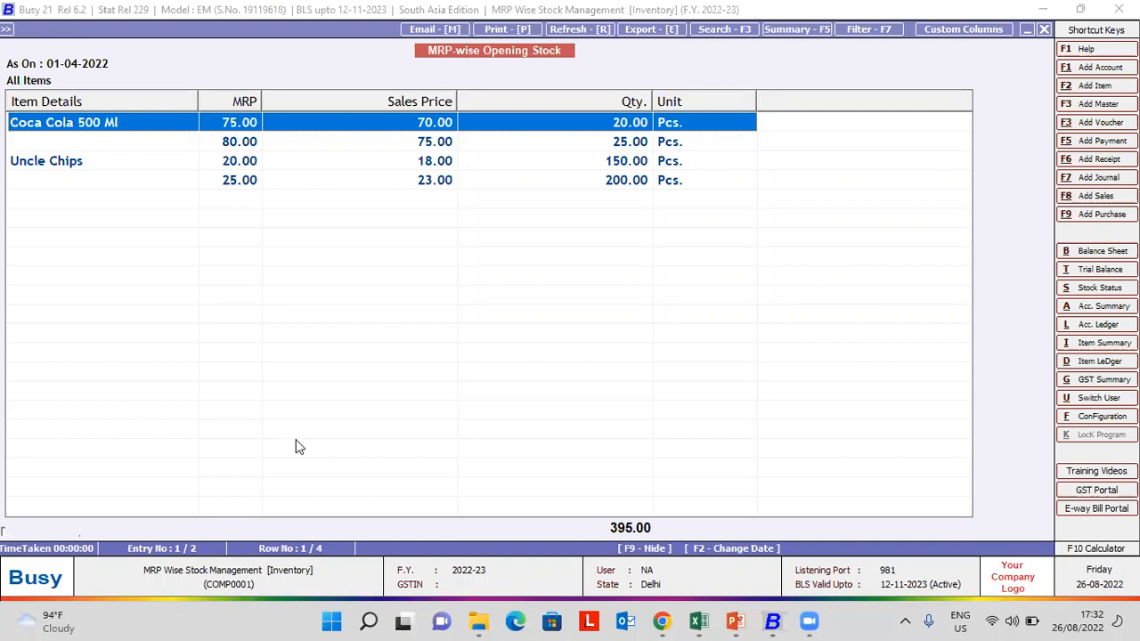
{"action": "key", "text": "Down"}
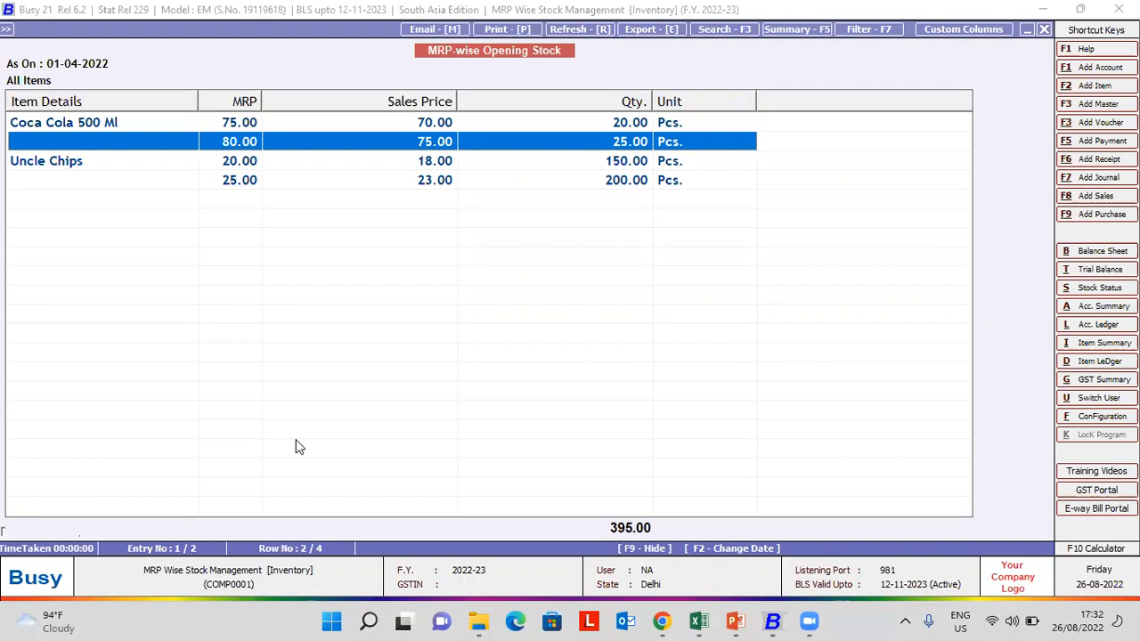
{"action": "key", "text": "Down"}
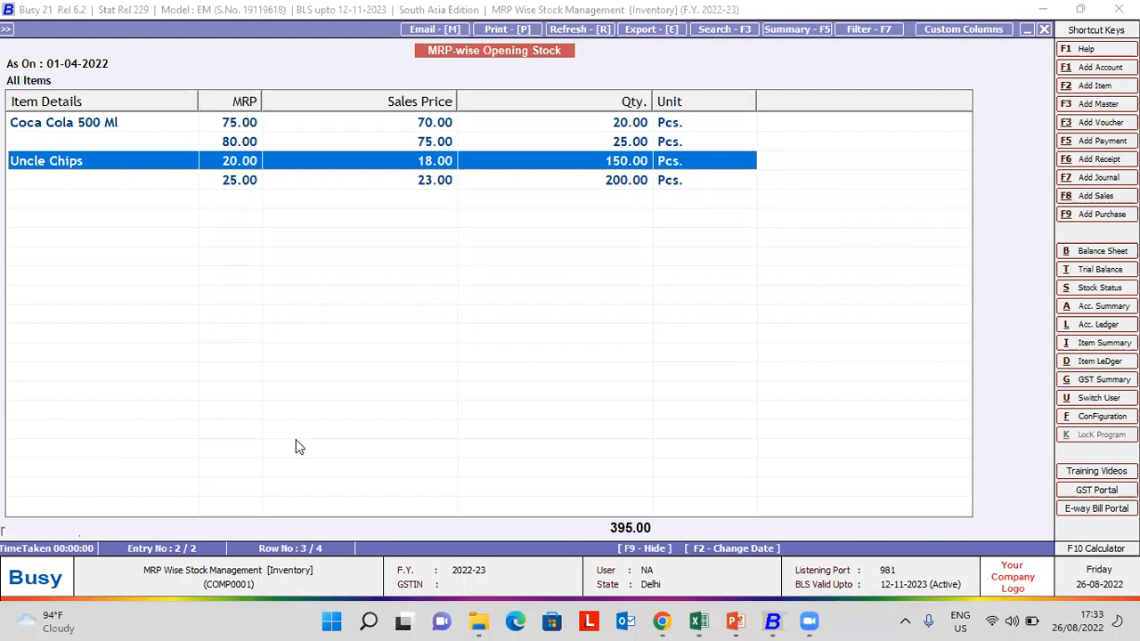
{"action": "key", "text": "Escape"}
{"action": "key", "text": "Escape"}
{"action": "key", "text": "Escape"}
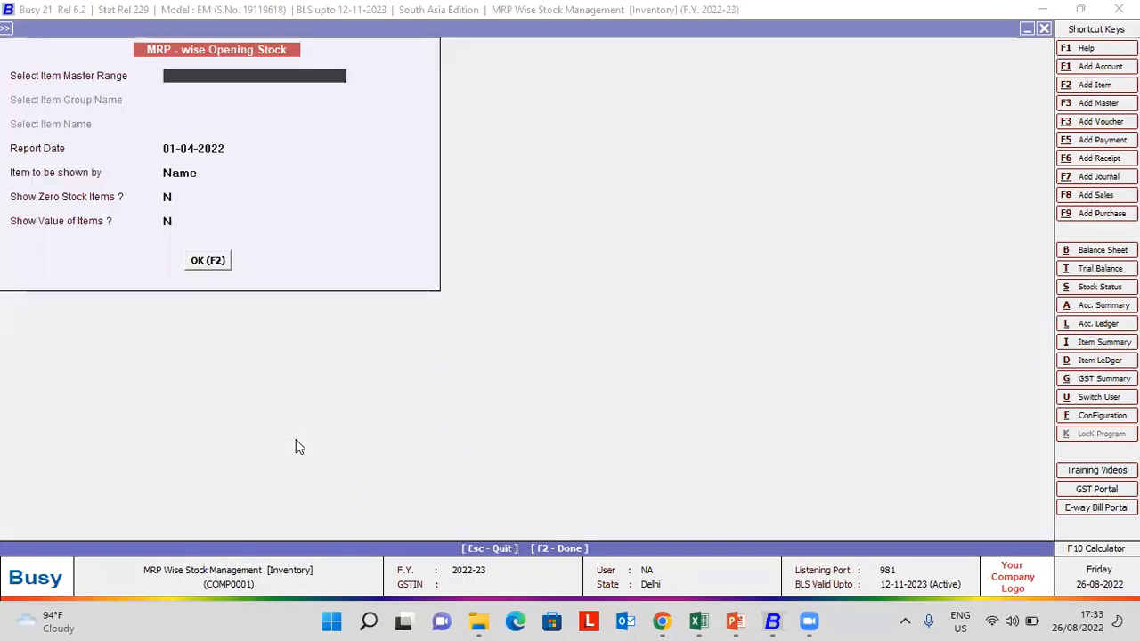
{"action": "key", "text": "Down"}
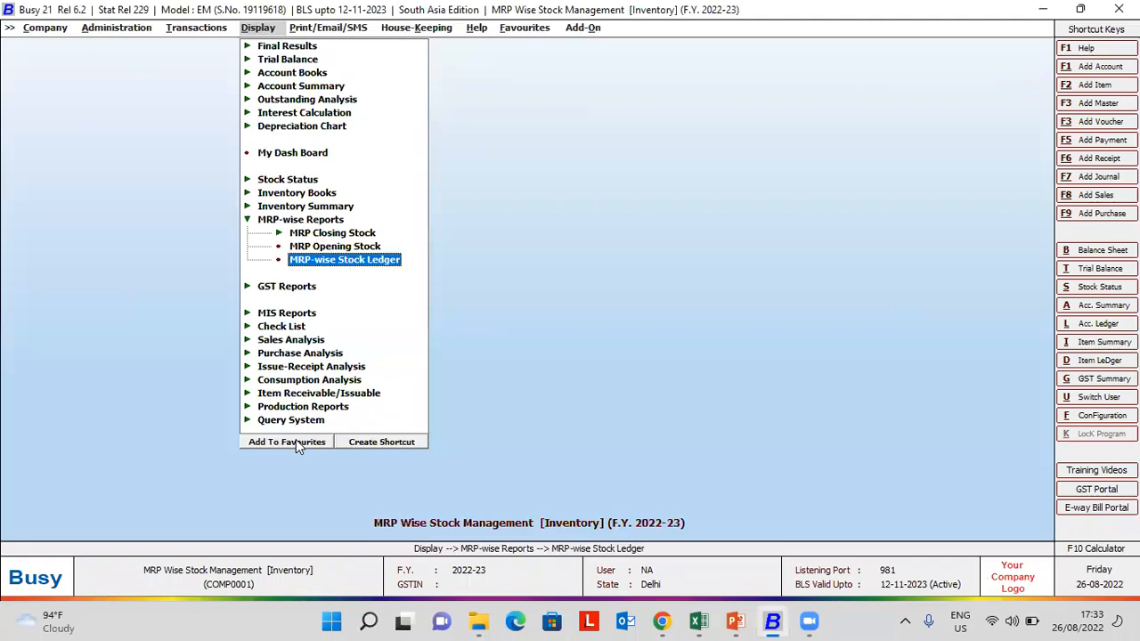
{"action": "key", "text": "Return"}
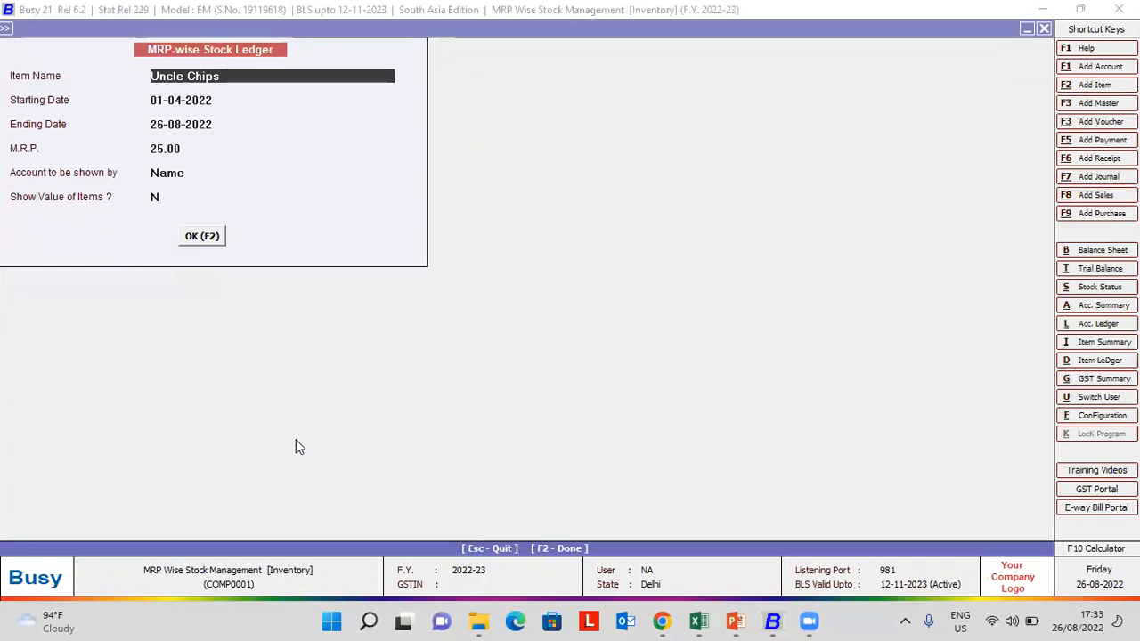
{"action": "key", "text": "Escape"}
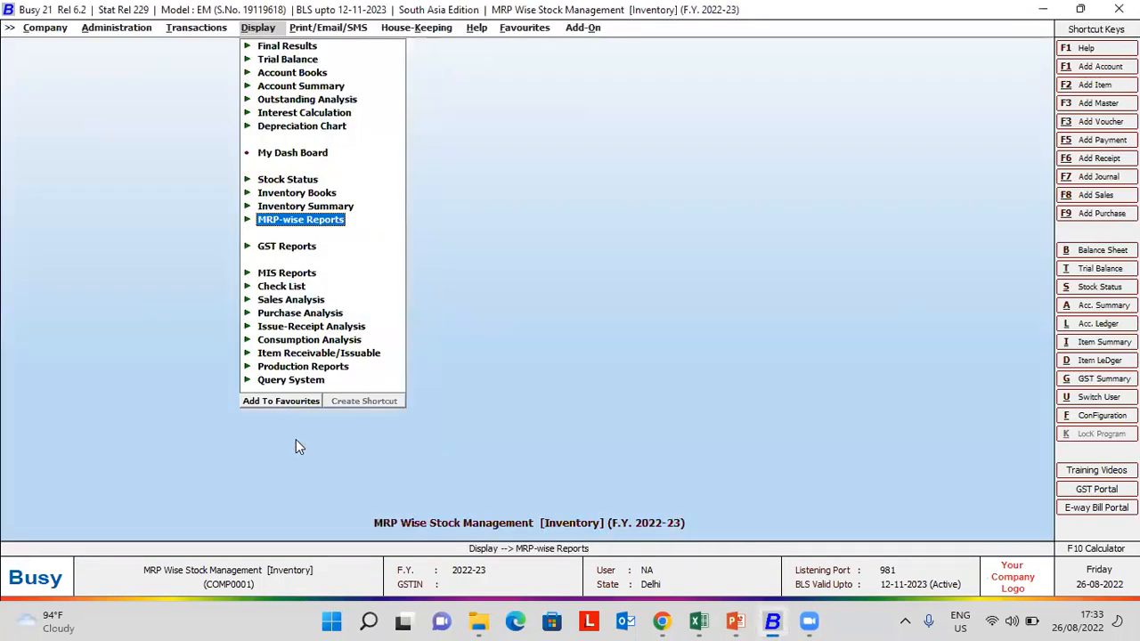
Start a sales voucher dated 26-08-2022 for Busy Infotech Pvt. Ltd. with series Main, sale type L/GST-ItemWise and material centre Main Store.
{"action": "key", "text": "Left"}
{"action": "key", "text": "Return"}
{"action": "key", "text": "Return"}
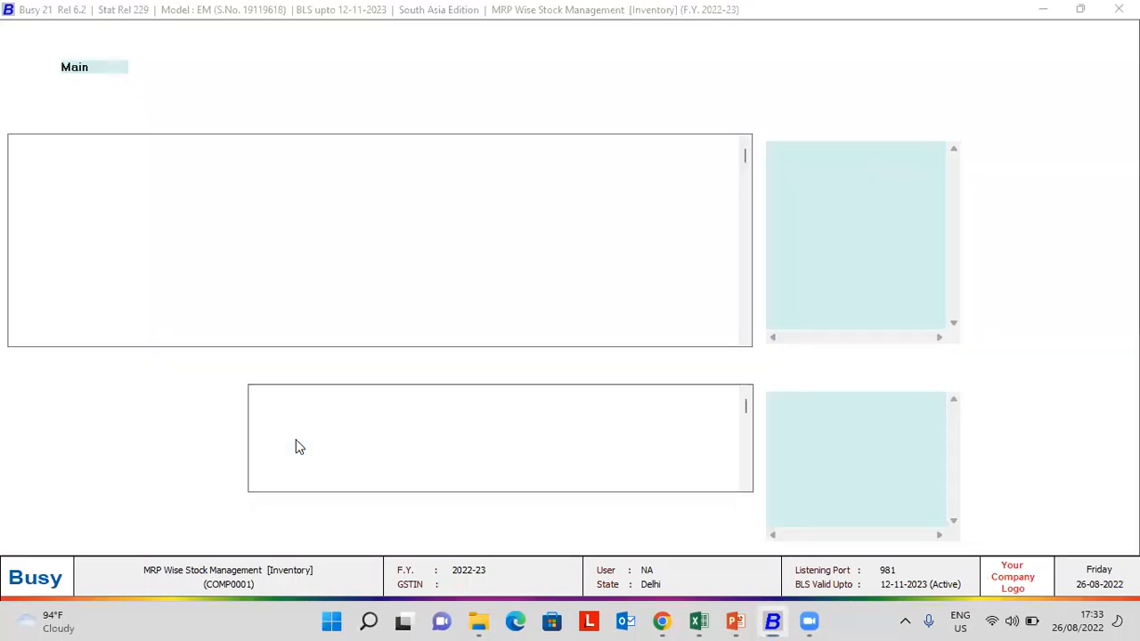
{"action": "key", "text": "Return"}
{"action": "key", "text": "Return"}
{"action": "key", "text": "Return"}
{"action": "key", "text": "Return"}
{"action": "key", "text": "Down"}
{"action": "key", "text": "Return"}
Add Uncle Chips as the voucher's first item and pick its stock with MRP 25.00 and sales price 24.00.
{"action": "key", "text": "Up"}
{"action": "key", "text": "Up"}
{"action": "key", "text": "Down"}
{"action": "key", "text": "Up"}
{"action": "key", "text": "Up"}
{"action": "key", "text": "Up"}
{"action": "key", "text": "Up"}
{"action": "key", "text": "Down"}
{"action": "key", "text": "Down"}
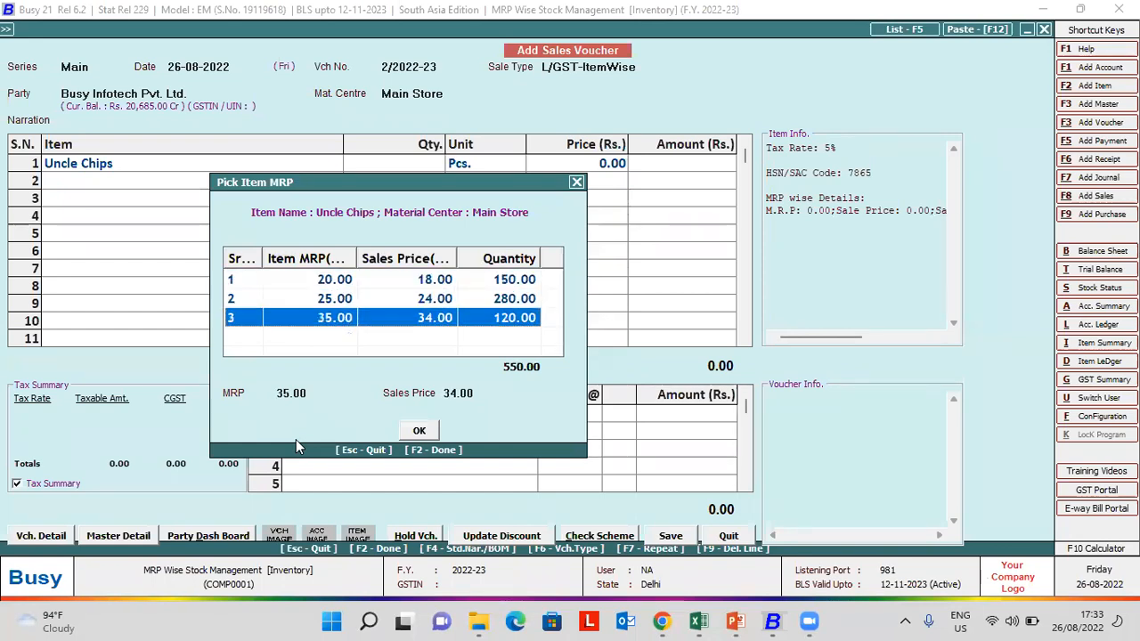
{"action": "key", "text": "Up"}
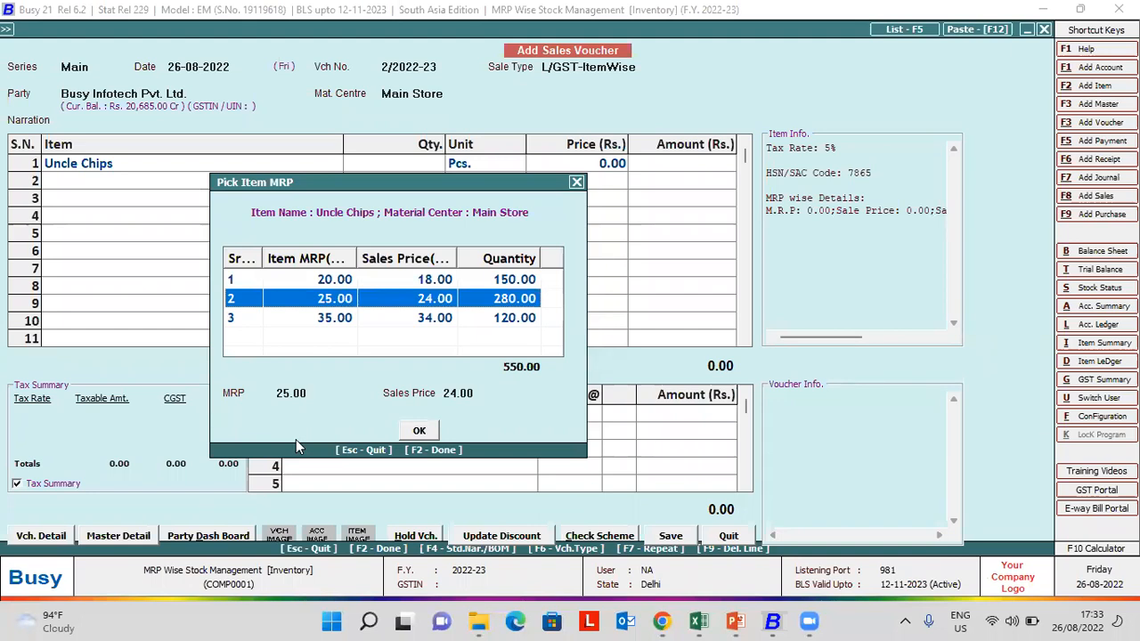
{"action": "key", "text": "Return"}
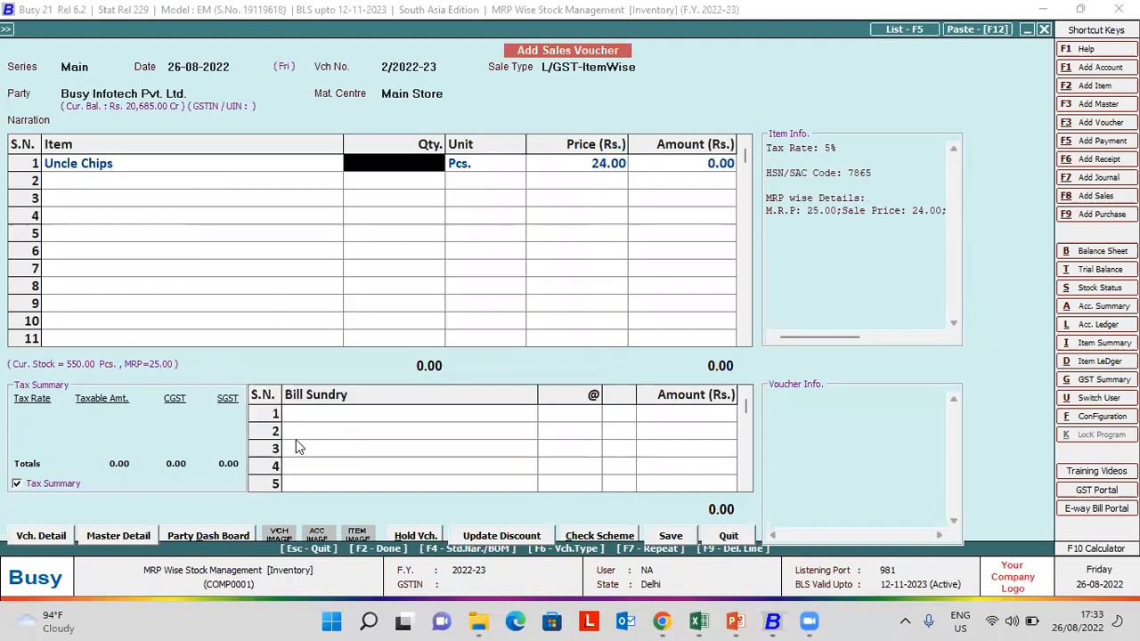
Set the Uncle Chips quantity to 100 Pcs., save the sales voucher and leave voucher entry.
{"action": "type", "text": "100"}
{"action": "key", "text": "Return"}
{"action": "key", "text": "Return"}
{"action": "key", "text": "Return"}
{"action": "key", "text": "Return"}
{"action": "key", "text": "Return"}
{"action": "key", "text": "Return"}
{"action": "key", "text": "Return"}
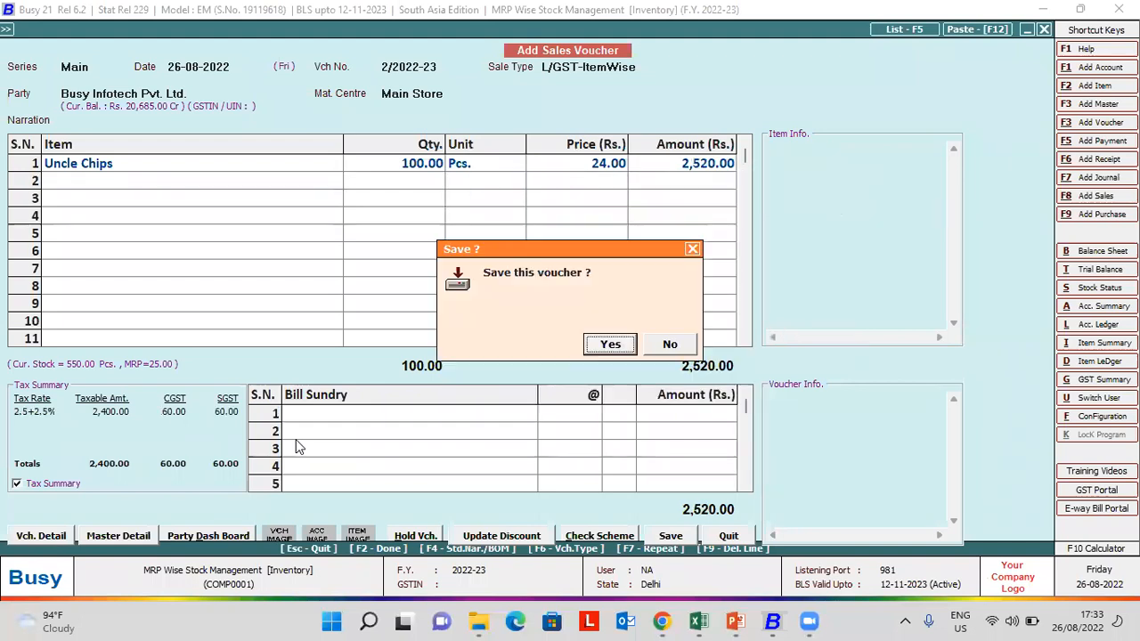
{"action": "key", "text": "Return"}
{"action": "key", "text": "n"}
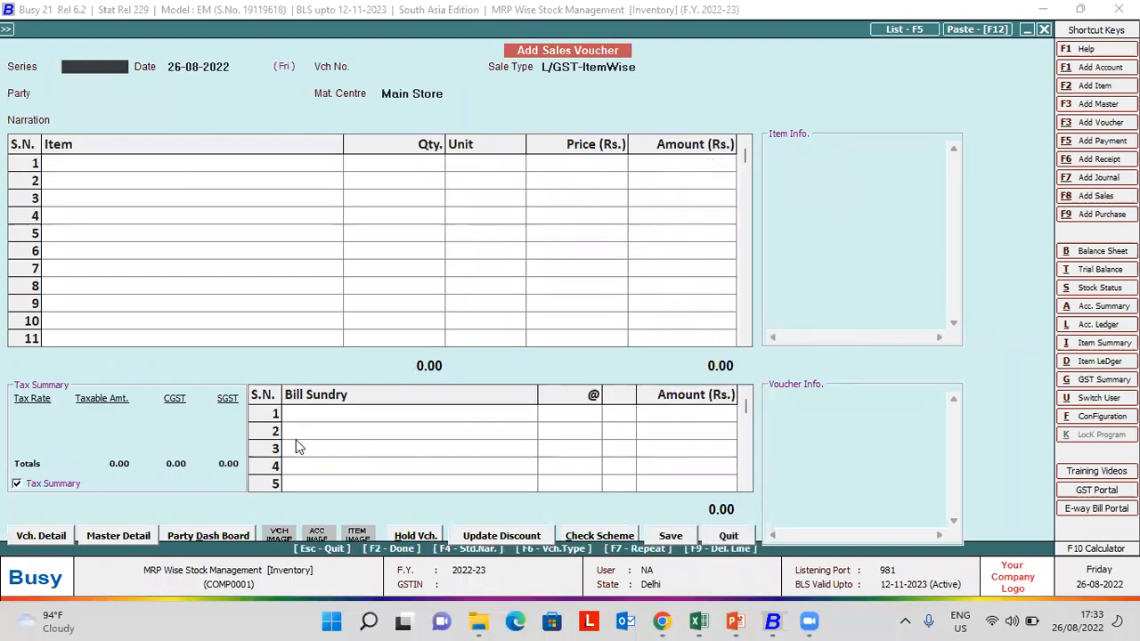
{"action": "key", "text": "Escape"}
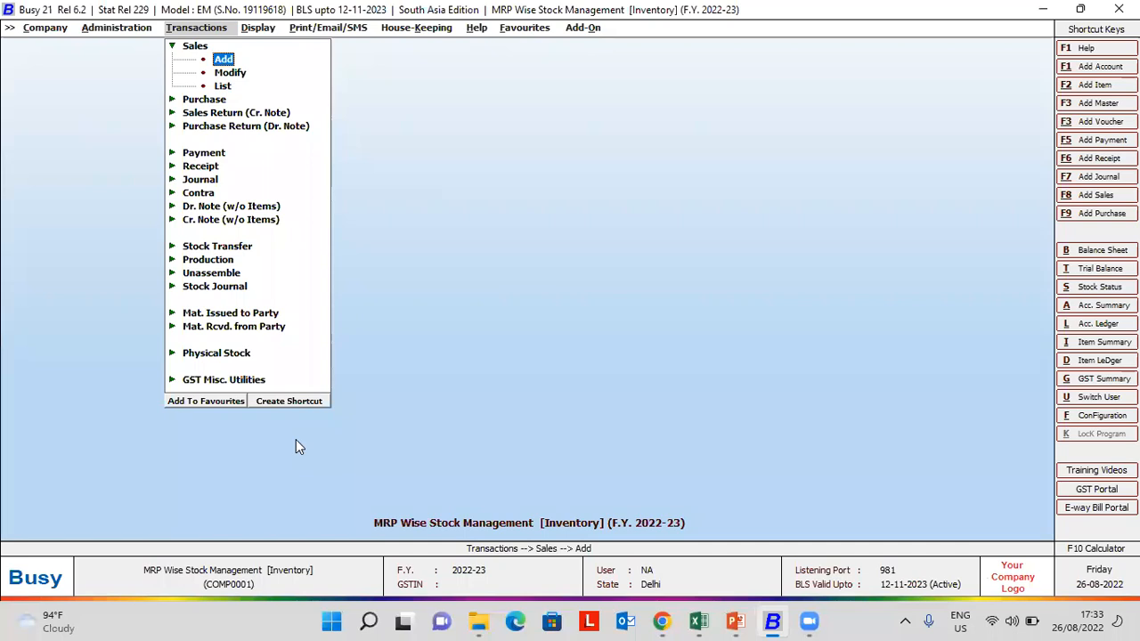
Review the MRP-wise Stock Ledger of Uncle Chips at MRP 25.00 from 01-04-2022 to 26-08-2022, then close the report.
{"action": "key", "text": "Right"}
{"action": "key", "text": "Right"}
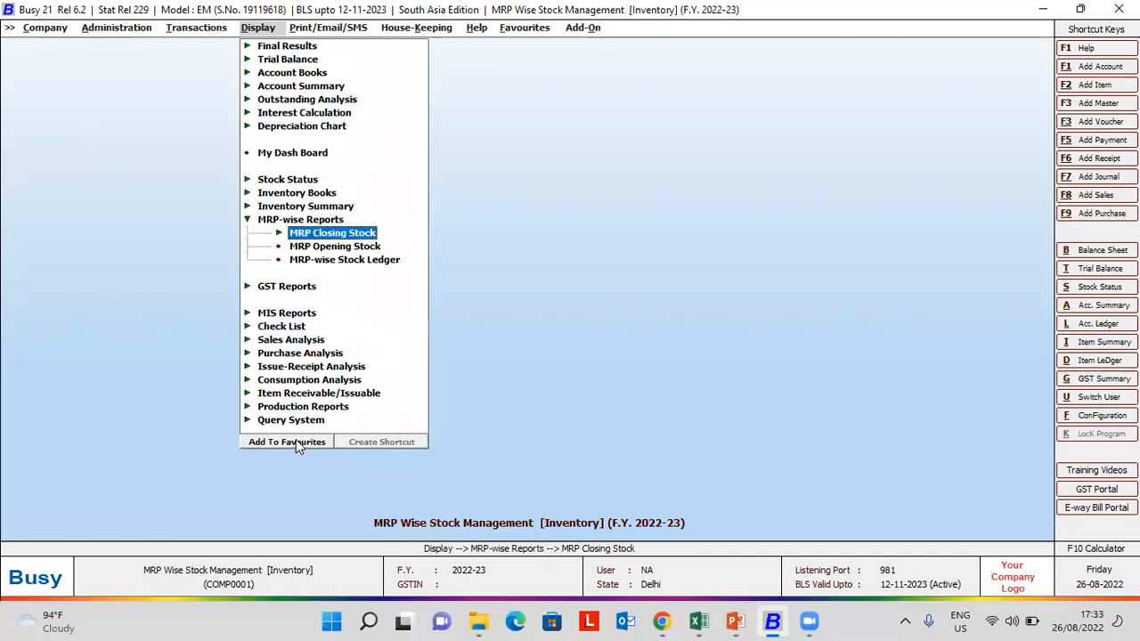
{"action": "key", "text": "Down"}
{"action": "key", "text": "Down"}
{"action": "key", "text": "Return"}
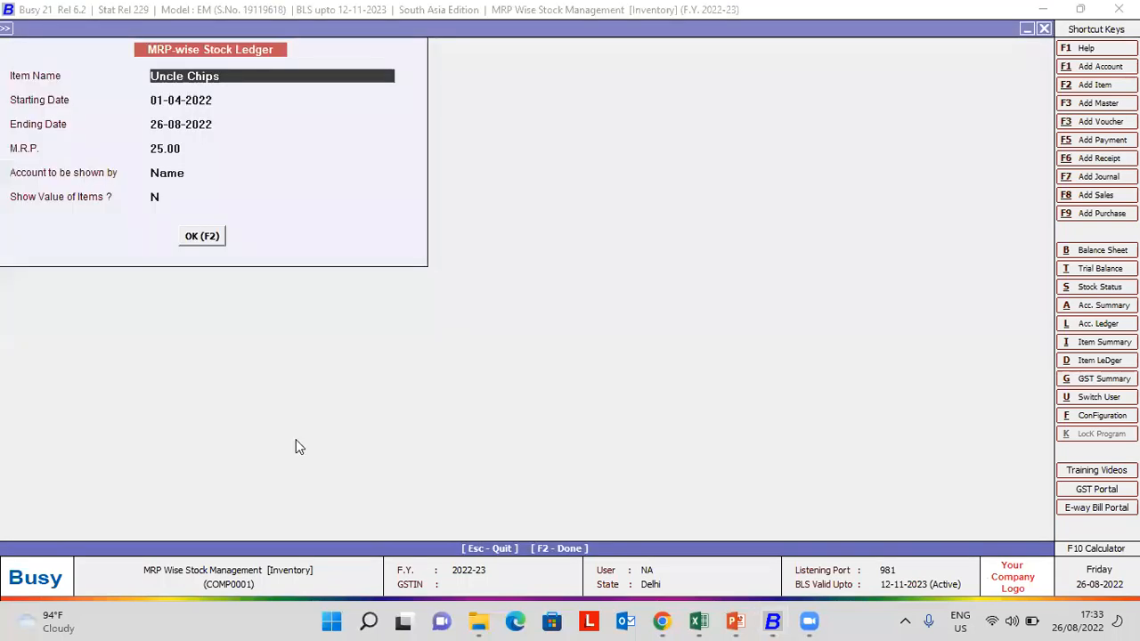
{"action": "key", "text": "Return"}
{"action": "key", "text": "Return"}
{"action": "key", "text": "Return"}
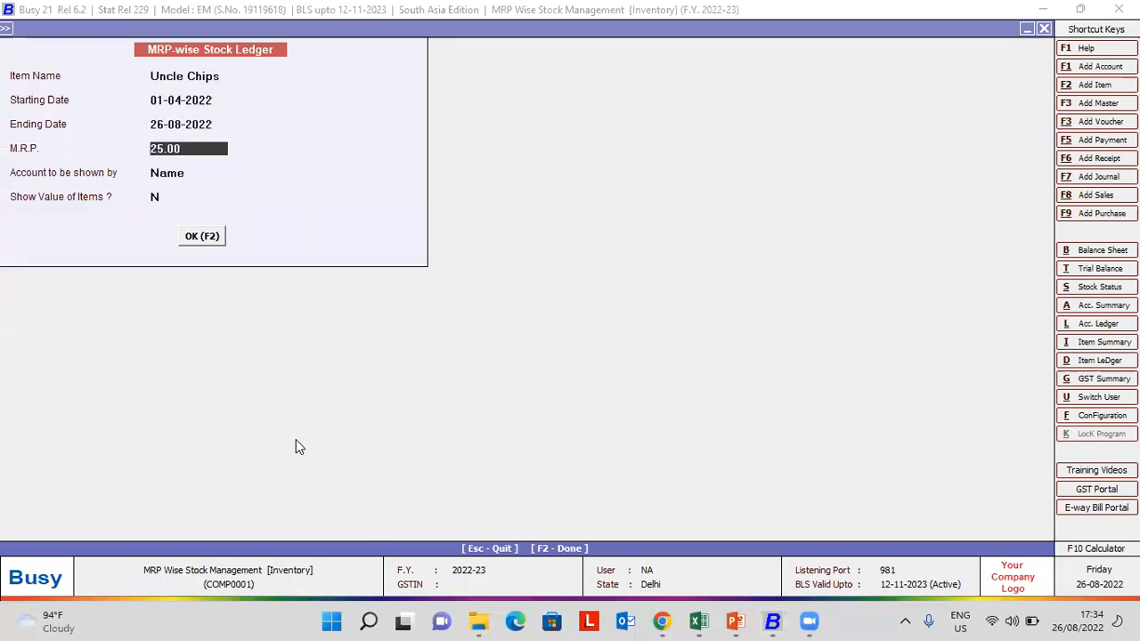
{"action": "key", "text": "Return"}
{"action": "key", "text": "Return"}
{"action": "key", "text": "Return"}
{"action": "key", "text": "Return"}
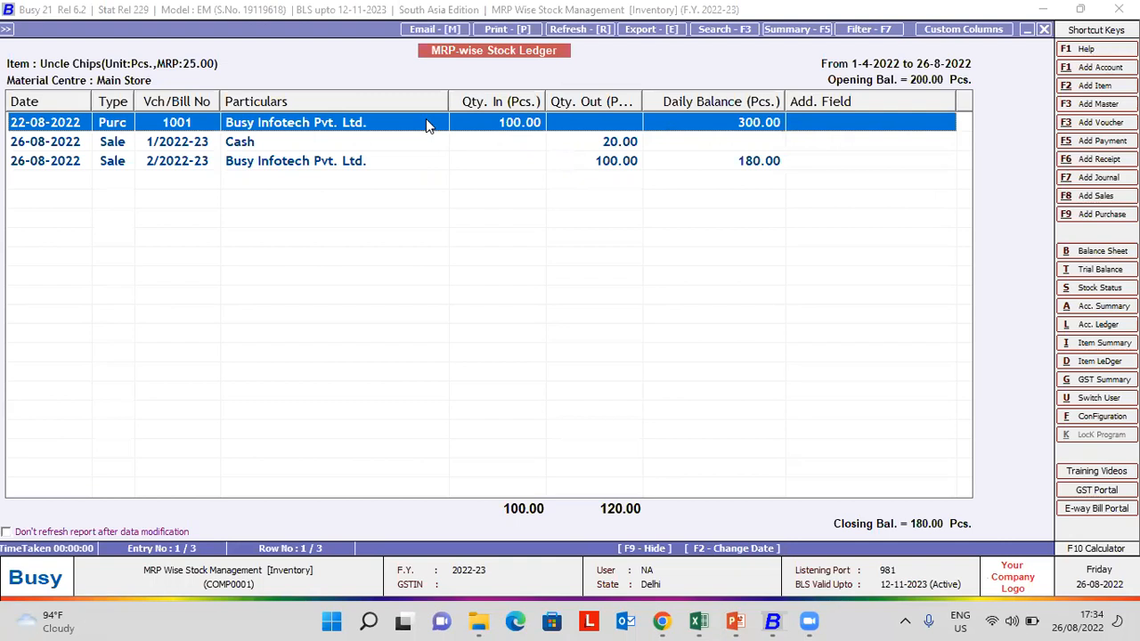
{"action": "key", "text": "Escape"}
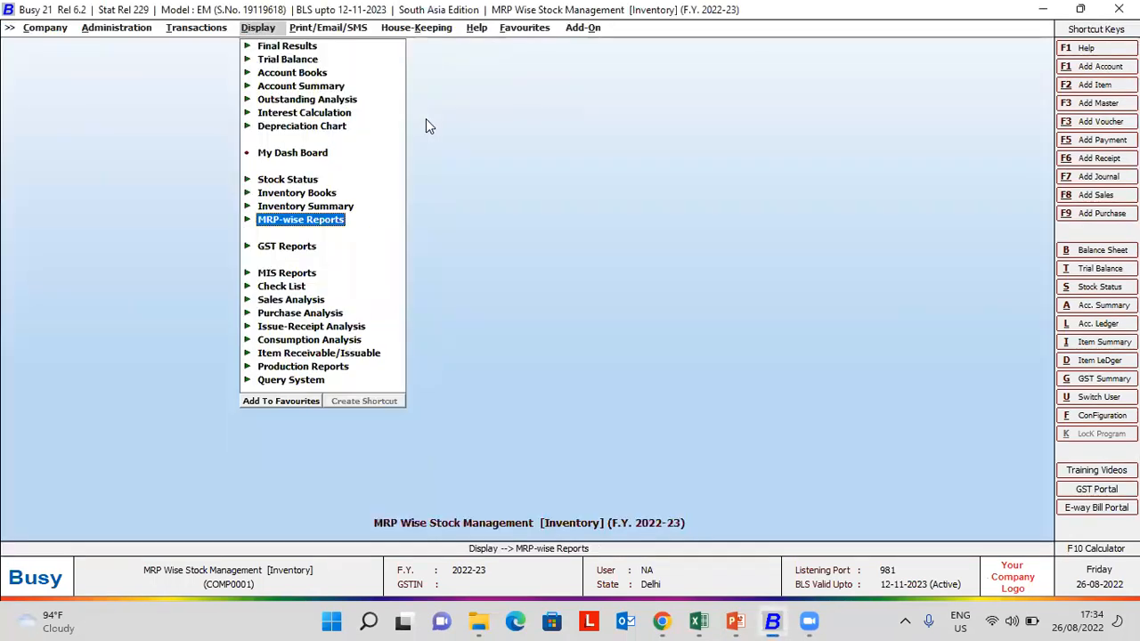
Open the Inventory section of the features and options configuration.
{"action": "key", "text": "Left"}
{"action": "key", "text": "Left"}
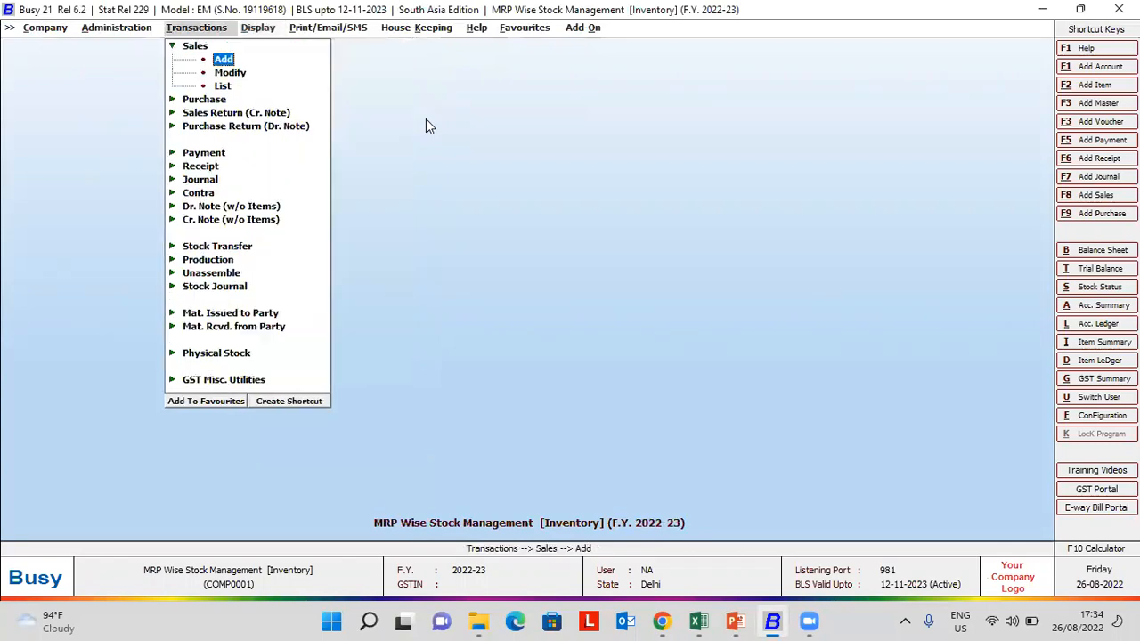
{"action": "key", "text": "Escape"}
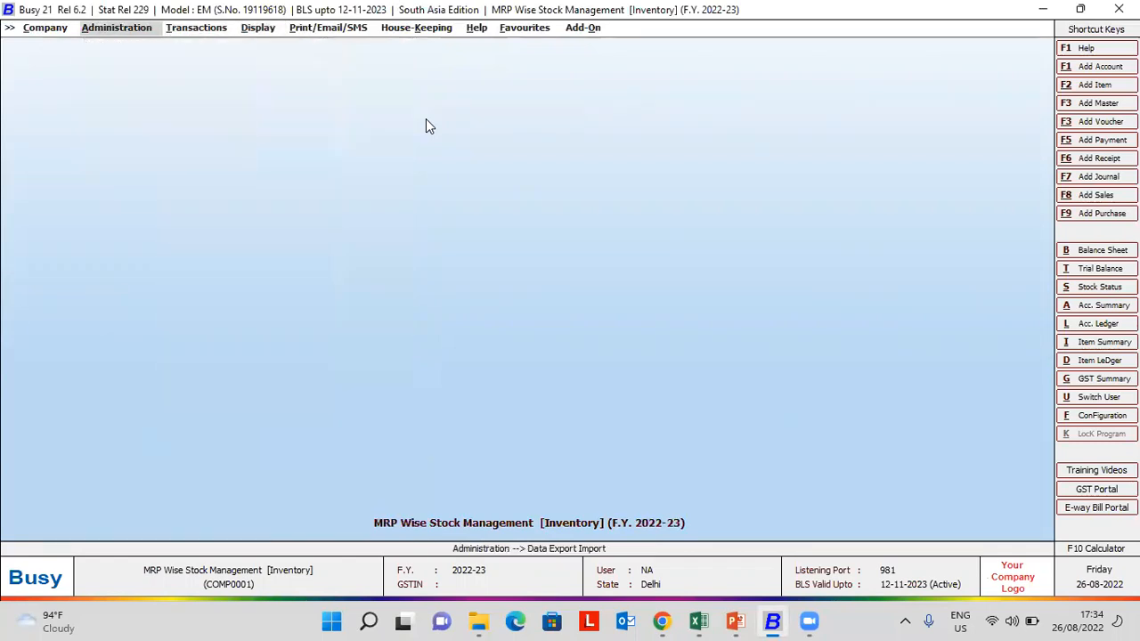
{"action": "key", "text": "Down"}
{"action": "key", "text": "Up"}
{"action": "key", "text": "Up"}
{"action": "key", "text": "Up"}
{"action": "key", "text": "Up"}
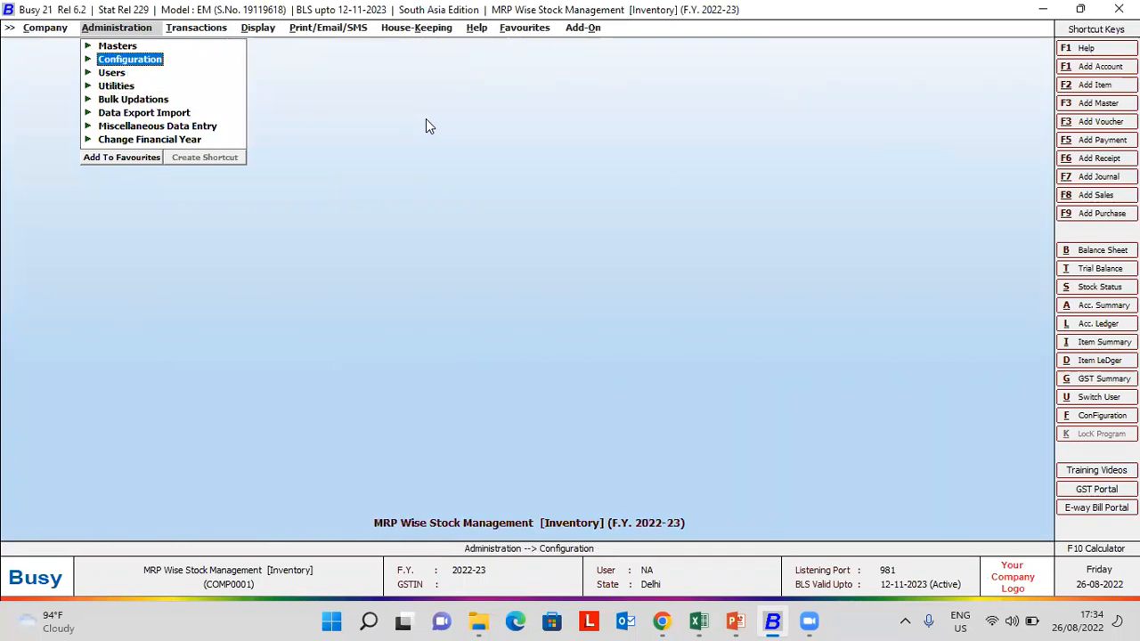
{"action": "key", "text": "Return"}
{"action": "key", "text": "Return"}
{"action": "key", "text": "Down"}
{"action": "key", "text": "Down"}
{"action": "key", "text": "Down"}
{"action": "key", "text": "Return"}
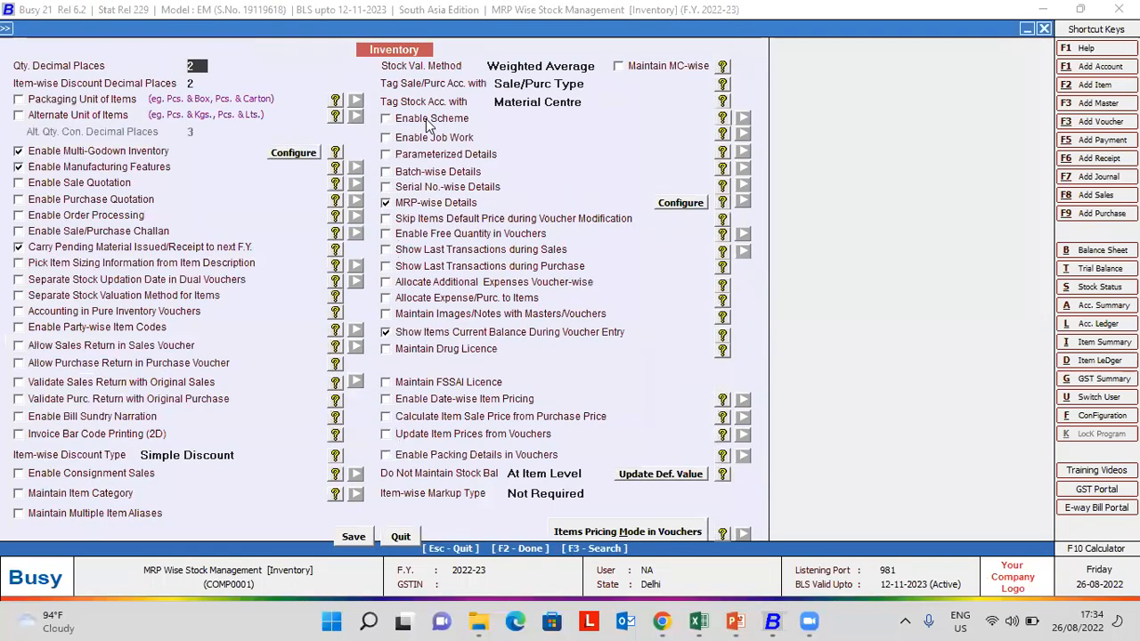
{"action": "key", "text": "Escape"}
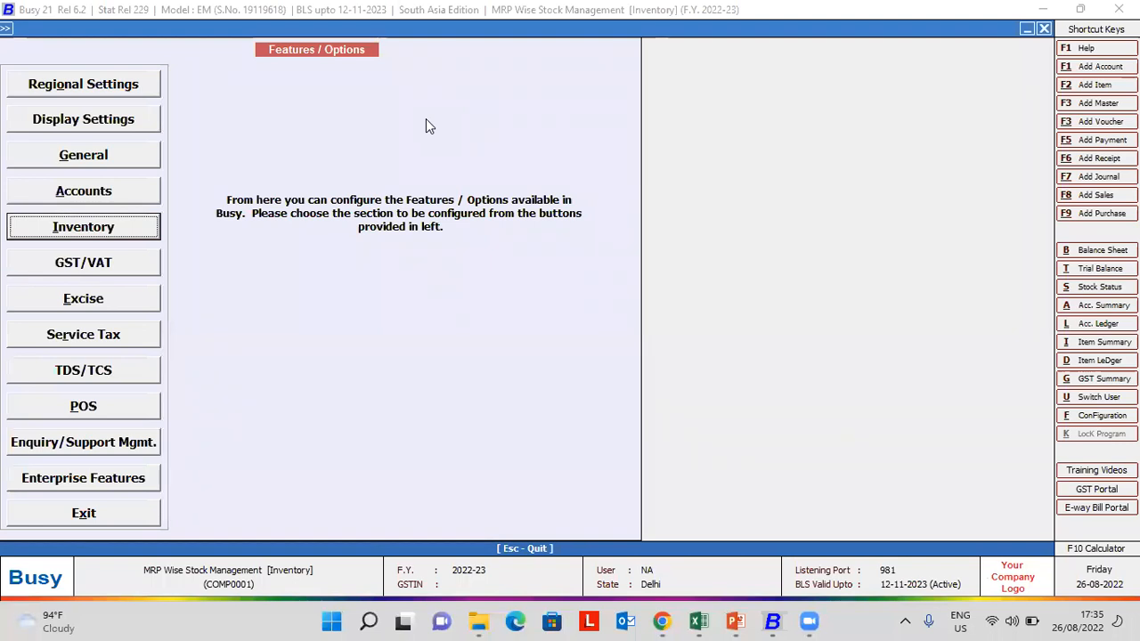
{"action": "key", "text": "Escape"}
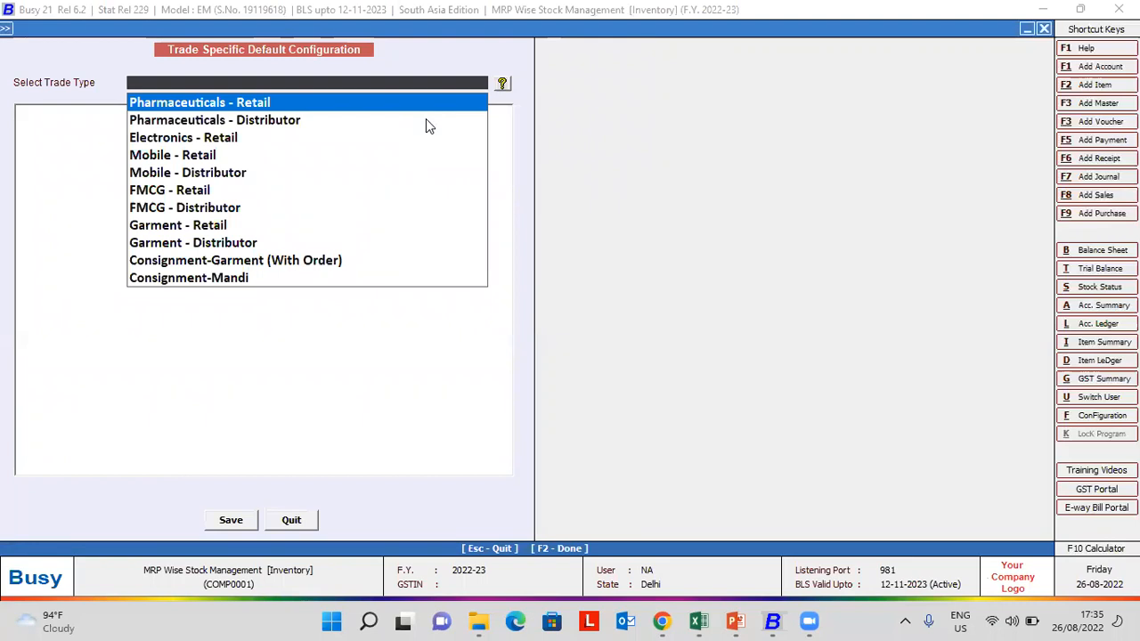
{"action": "key", "text": "Escape"}
{"action": "key", "text": "Escape"}
Reopen the Inventory feature options and search them for "MRP".
{"action": "key", "text": "Return"}
{"action": "key", "text": "Down"}
{"action": "key", "text": "Down"}
{"action": "key", "text": "Down"}
{"action": "key", "text": "Down"}
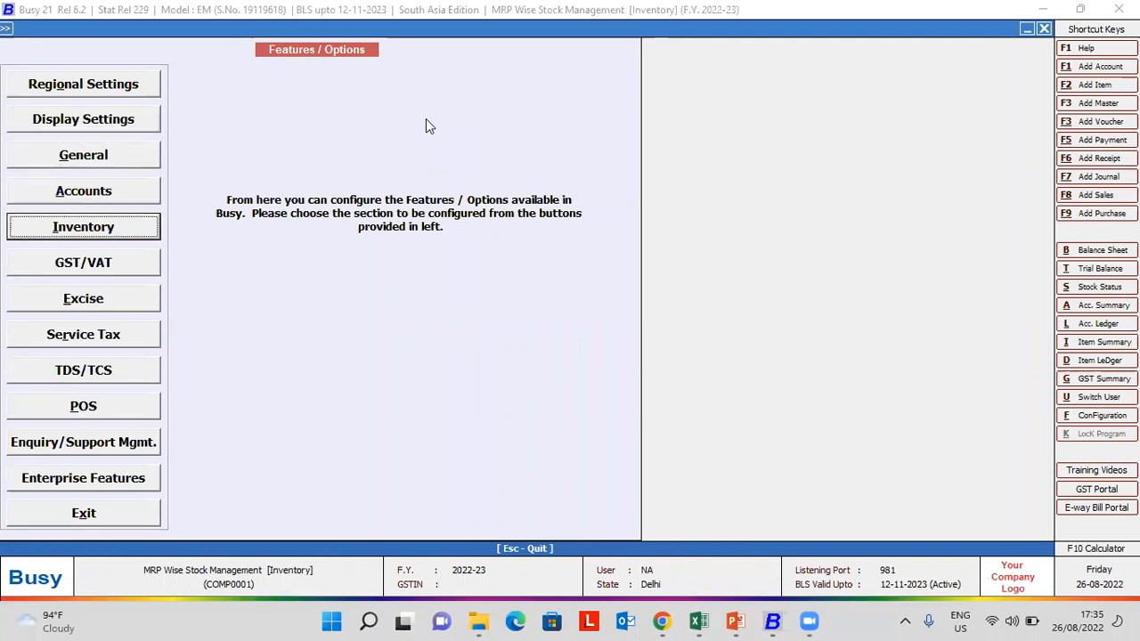
{"action": "key", "text": "Down"}
{"action": "key", "text": "Up"}
{"action": "key", "text": "Return"}
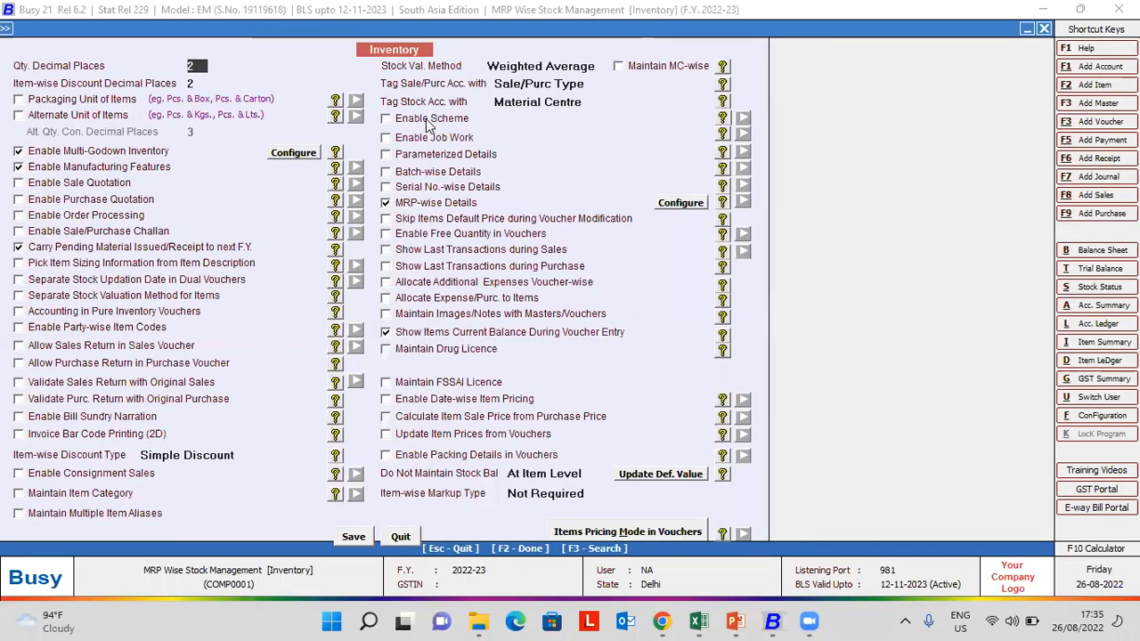
{"action": "key", "text": "F3"}
{"action": "type", "text": "MRP"}
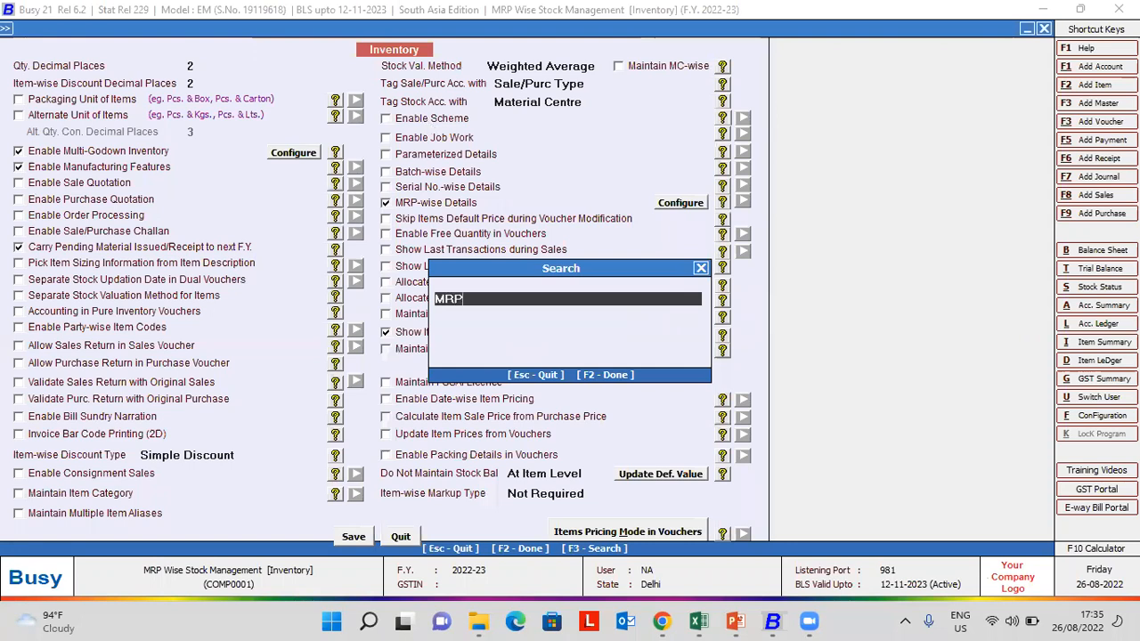
{"action": "key", "text": "Return"}
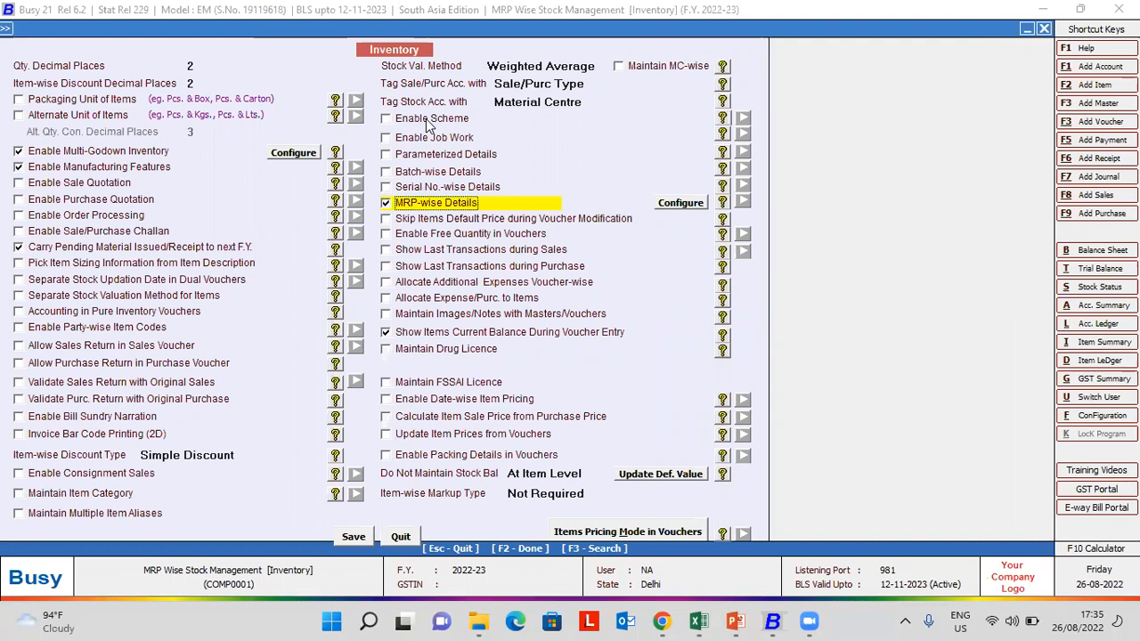
Review the detail options of MRP-wise Details, accept them unchanged and save the inventory configuration.
{"action": "left_click", "coordinate": [680, 203]}
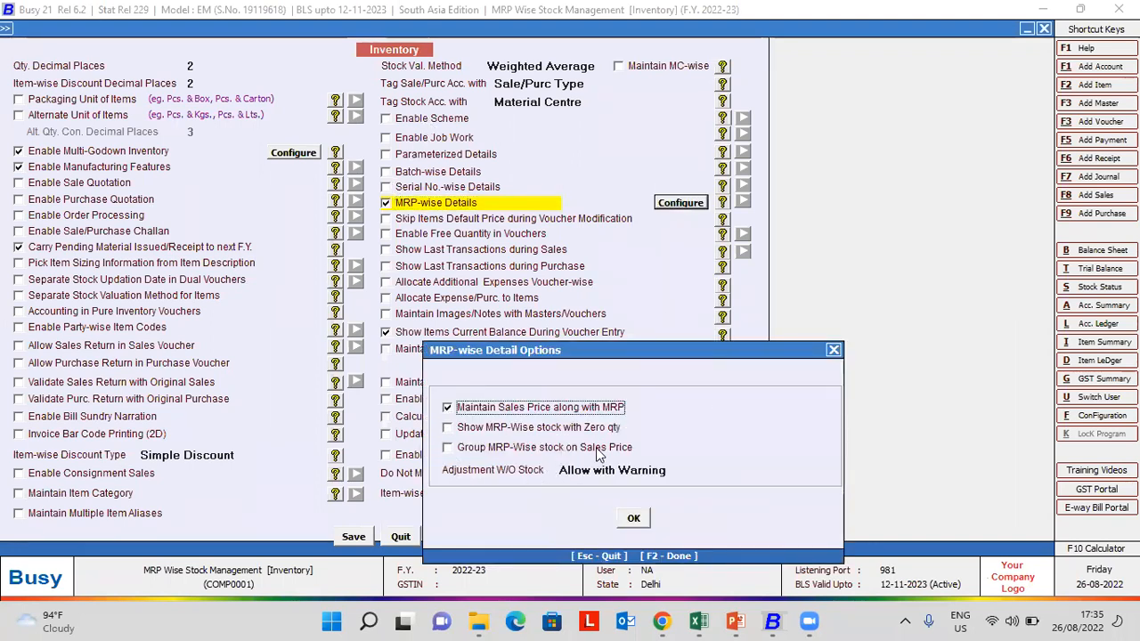
{"action": "left_click", "coordinate": [634, 518]}
{"action": "left_click", "coordinate": [361, 536]}
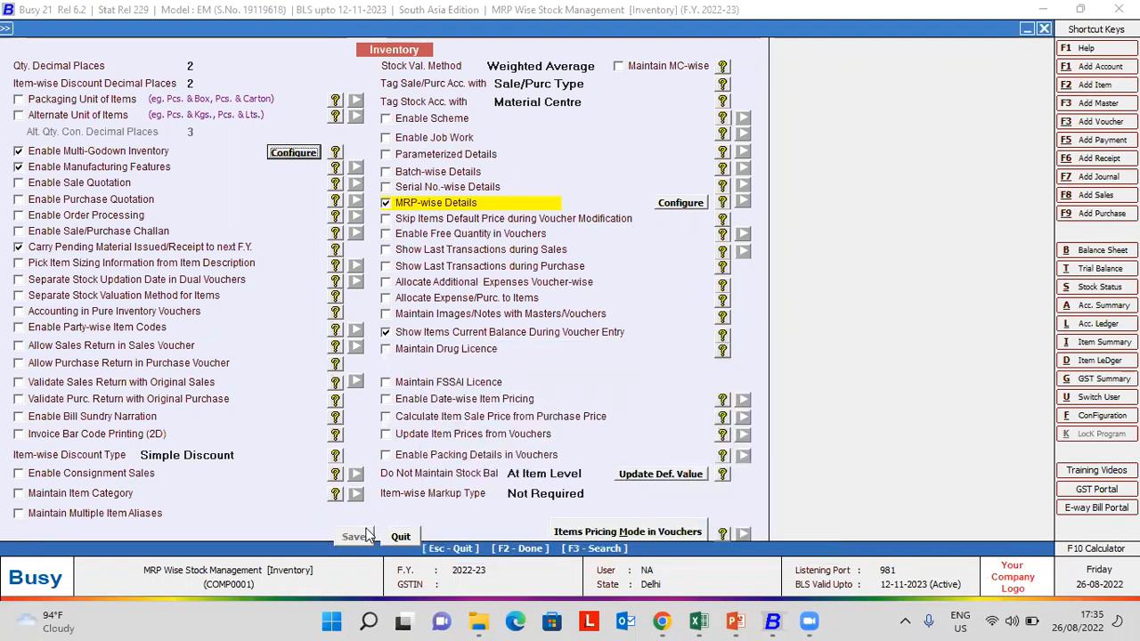
Open the Coca Cola 500 Ml item master for modification, check its MRP-wise Details setting, and save the item.
{"action": "key", "text": "Escape"}
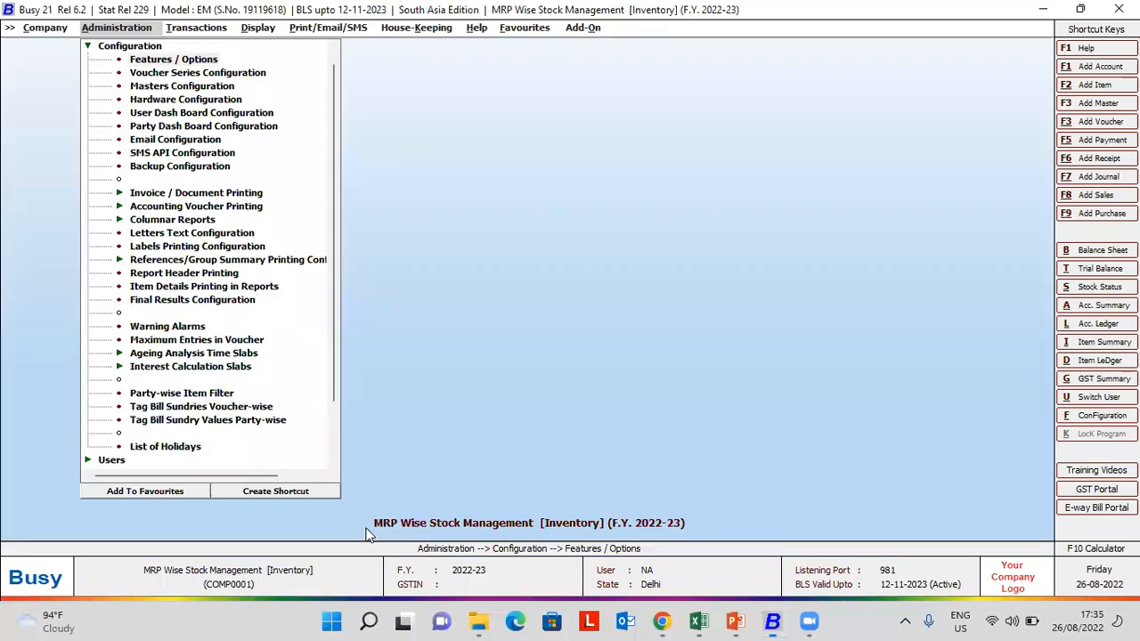
{"action": "key", "text": "Escape"}
{"action": "key", "text": "Return"}
{"action": "key", "text": "Return"}
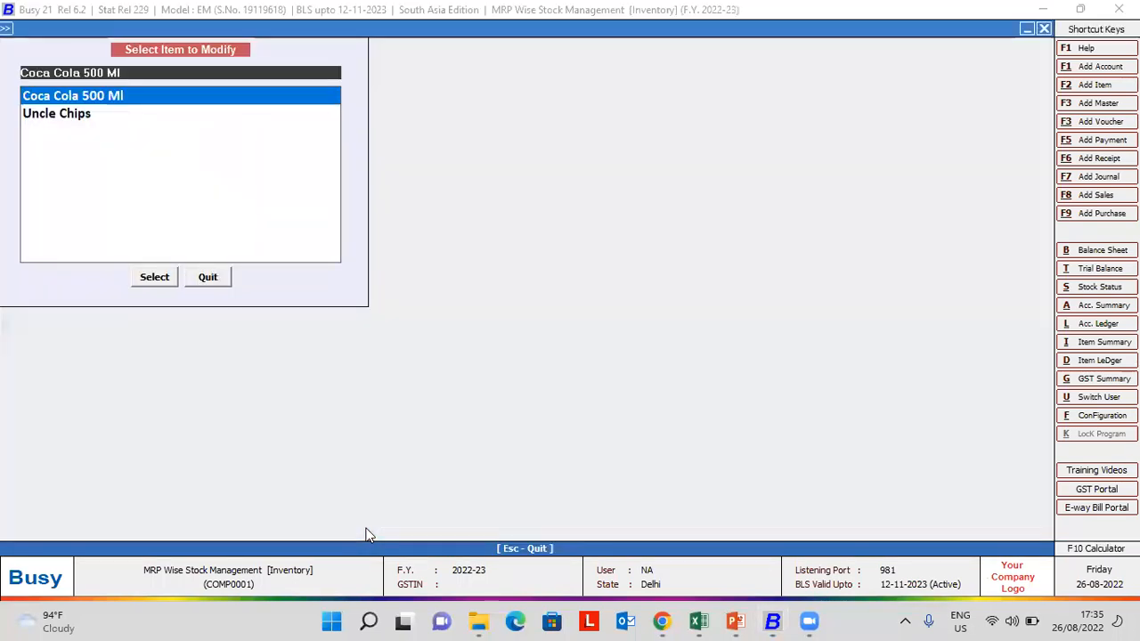
{"action": "key", "text": "Return"}
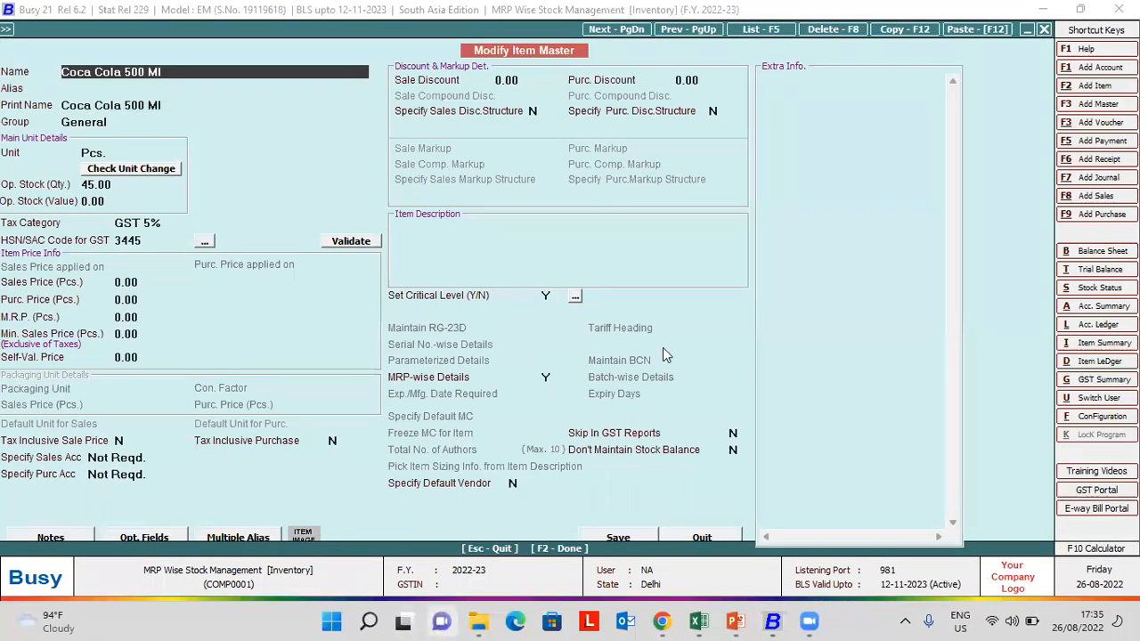
{"action": "left_click", "coordinate": [547, 377]}
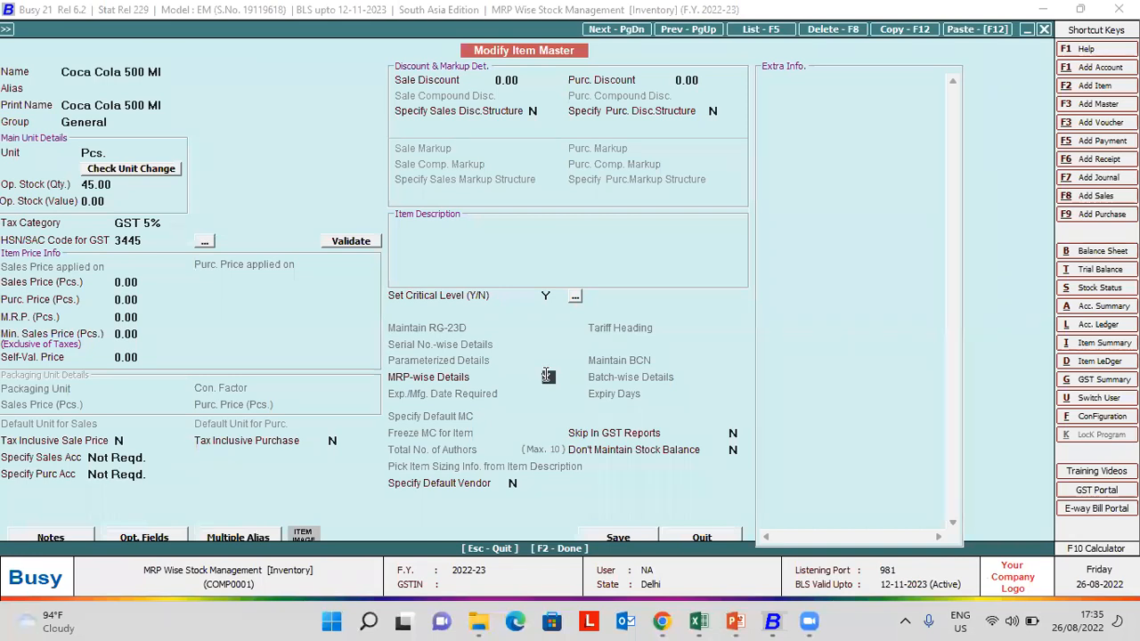
{"action": "key", "text": "F2"}
{"action": "key", "text": "Return"}
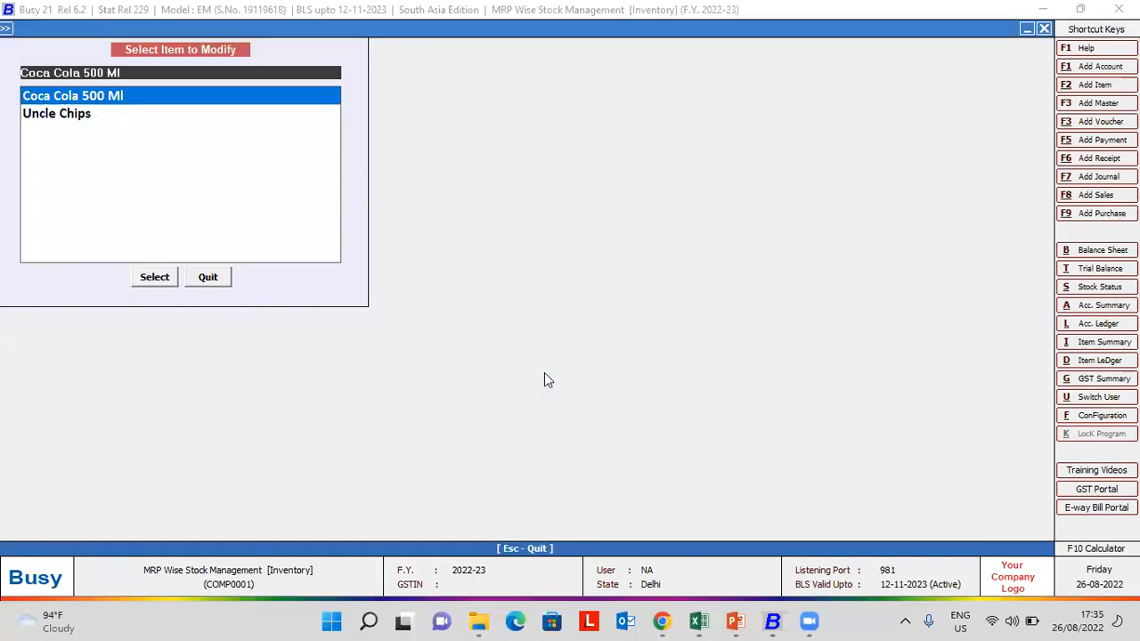
{"action": "key", "text": "Escape"}
View the balances-only MRP Closing Stock report for all items as on 26-08-2022, shown by name, then close it.
{"action": "key", "text": "Right"}
{"action": "key", "text": "Down"}
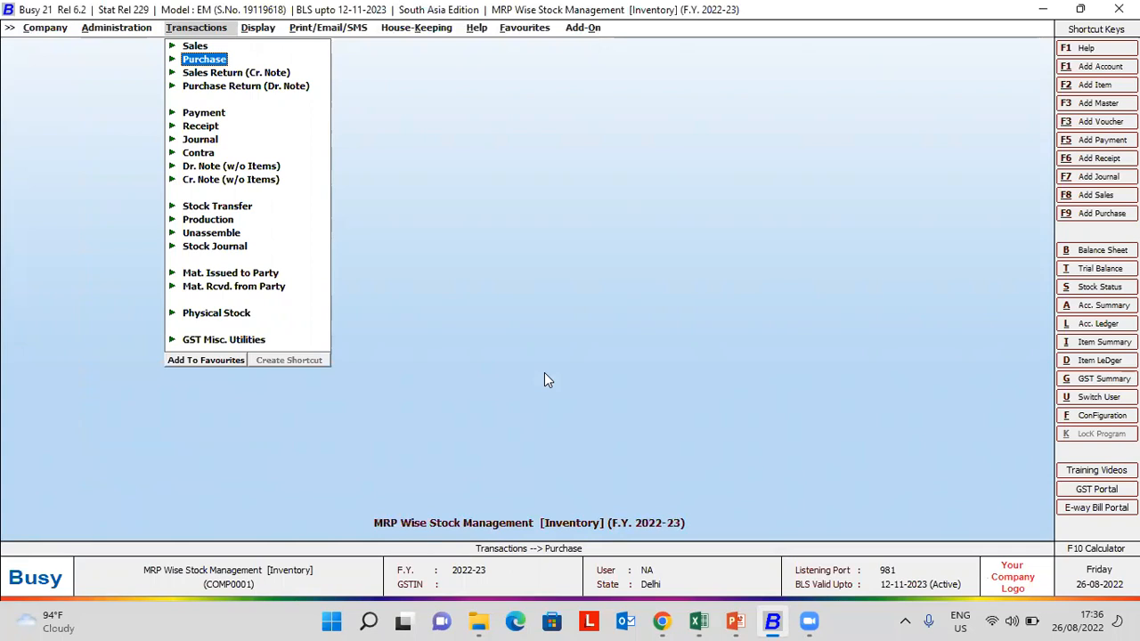
{"action": "key", "text": "Right"}
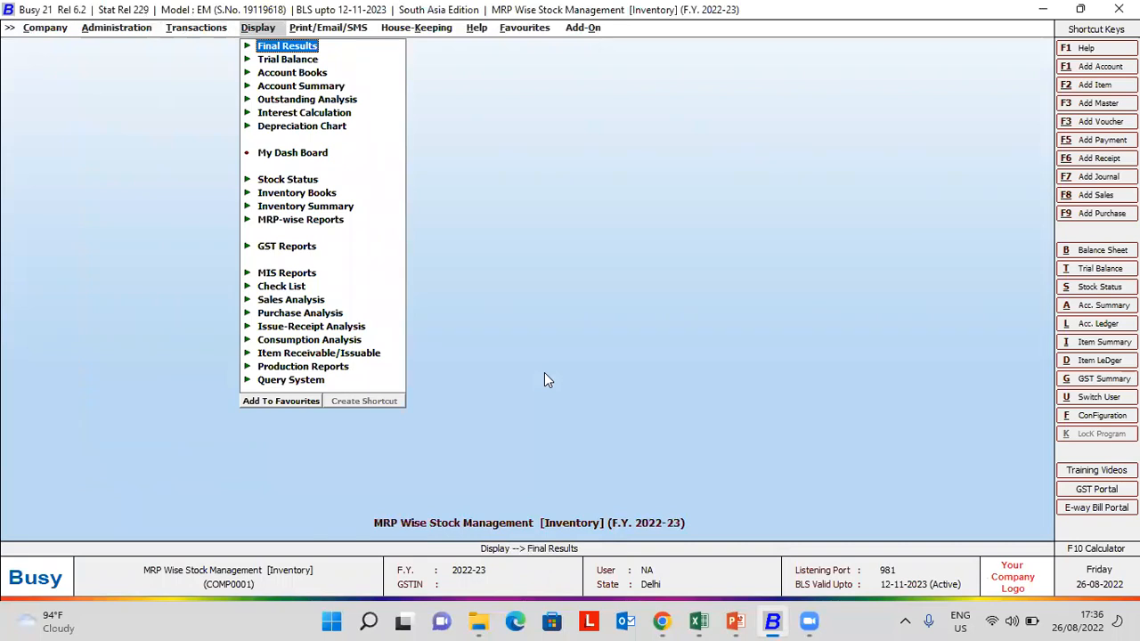
{"action": "key", "text": "Down"}
{"action": "key", "text": "Down"}
{"action": "key", "text": "Down"}
{"action": "key", "text": "Down"}
{"action": "key", "text": "Down"}
{"action": "key", "text": "Down"}
{"action": "key", "text": "Down"}
{"action": "key", "text": "Down"}
{"action": "key", "text": "Down"}
{"action": "key", "text": "Down"}
{"action": "key", "text": "Down"}
{"action": "key", "text": "Return"}
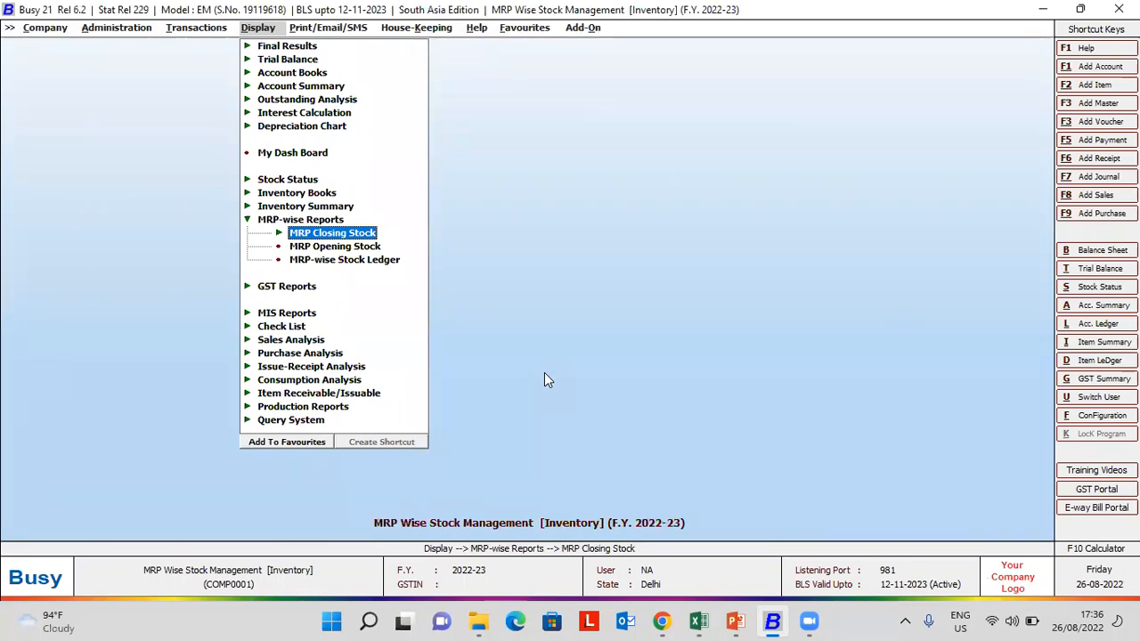
{"action": "key", "text": "Return"}
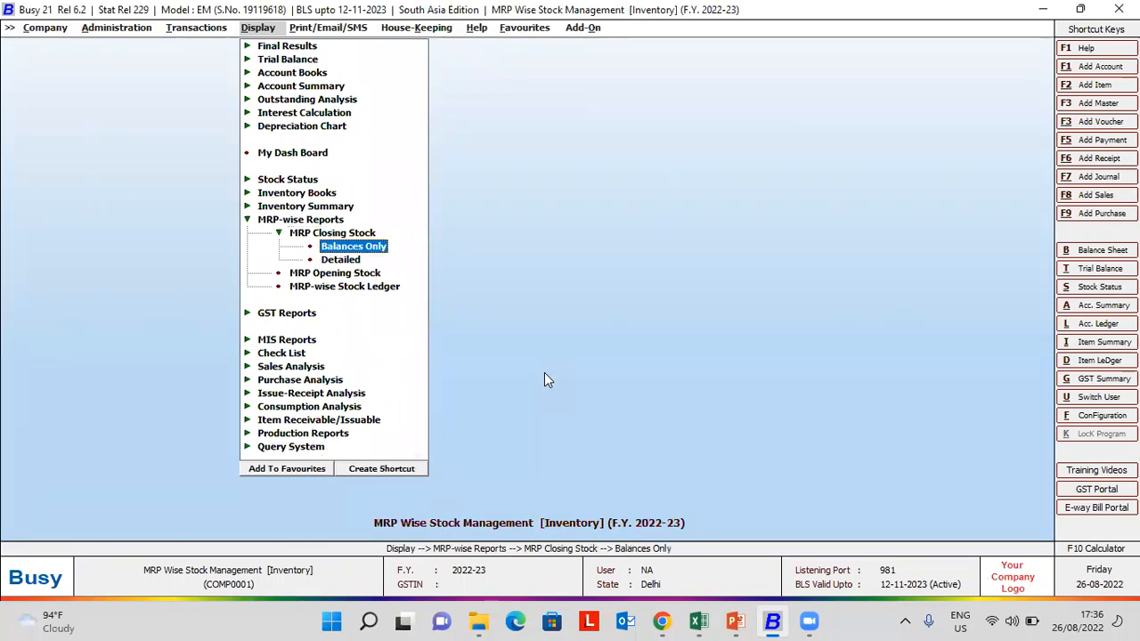
{"action": "key", "text": "Return"}
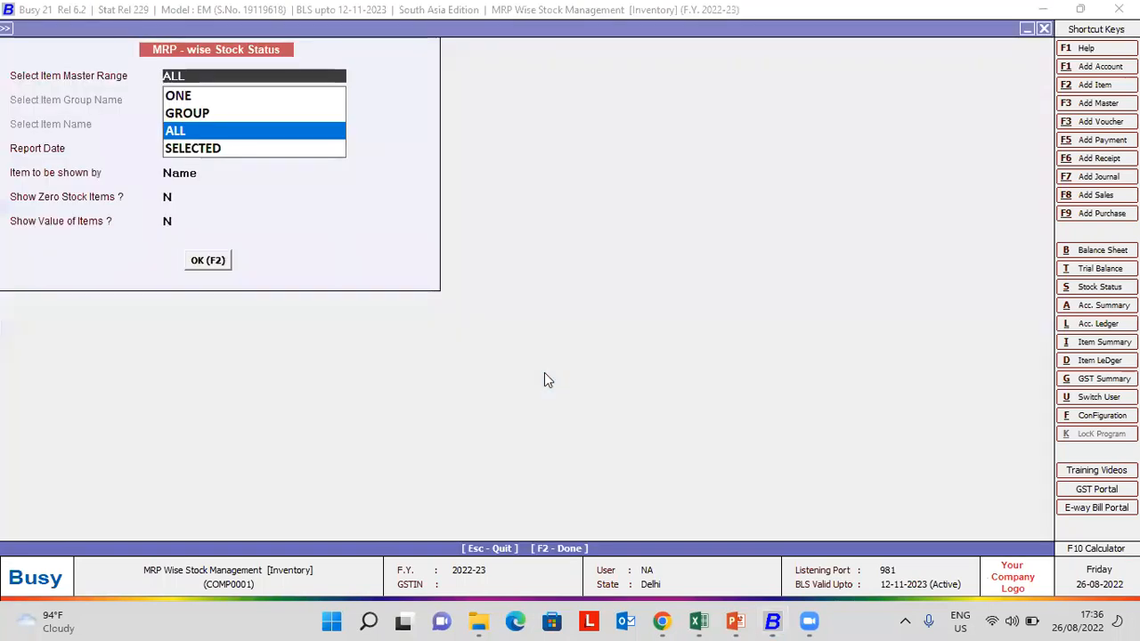
{"action": "key", "text": "Return"}
{"action": "key", "text": "Return"}
{"action": "key", "text": "Return"}
{"action": "key", "text": "Return"}
{"action": "key", "text": "Return"}
{"action": "key", "text": "Return"}
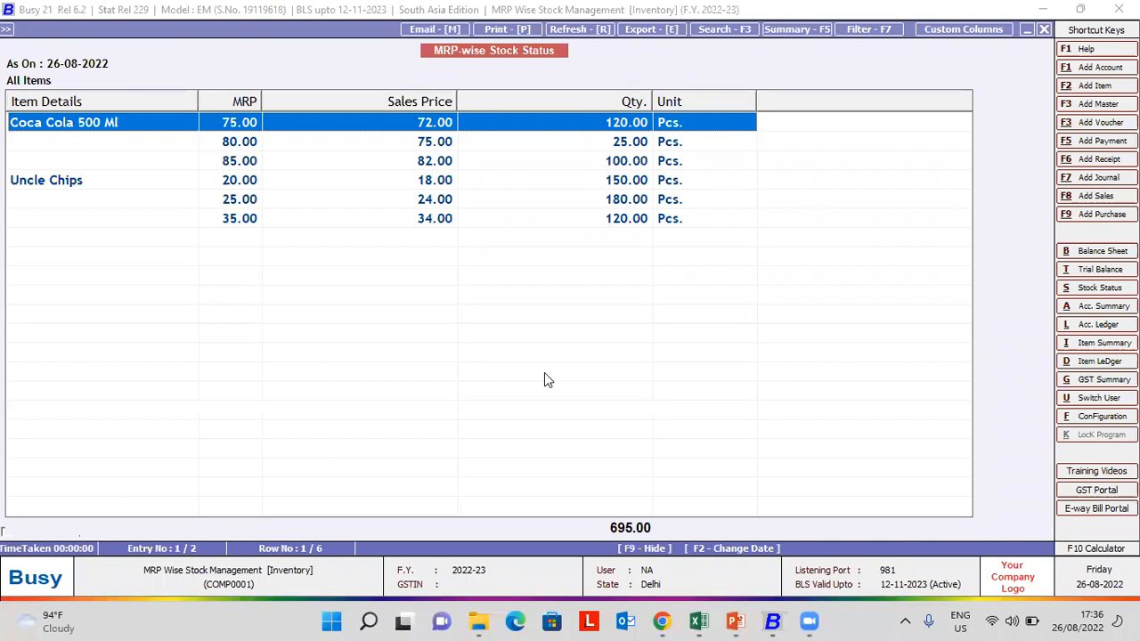
{"action": "key", "text": "Escape"}
{"action": "key", "text": "Escape"}
{"action": "key", "text": "Escape"}
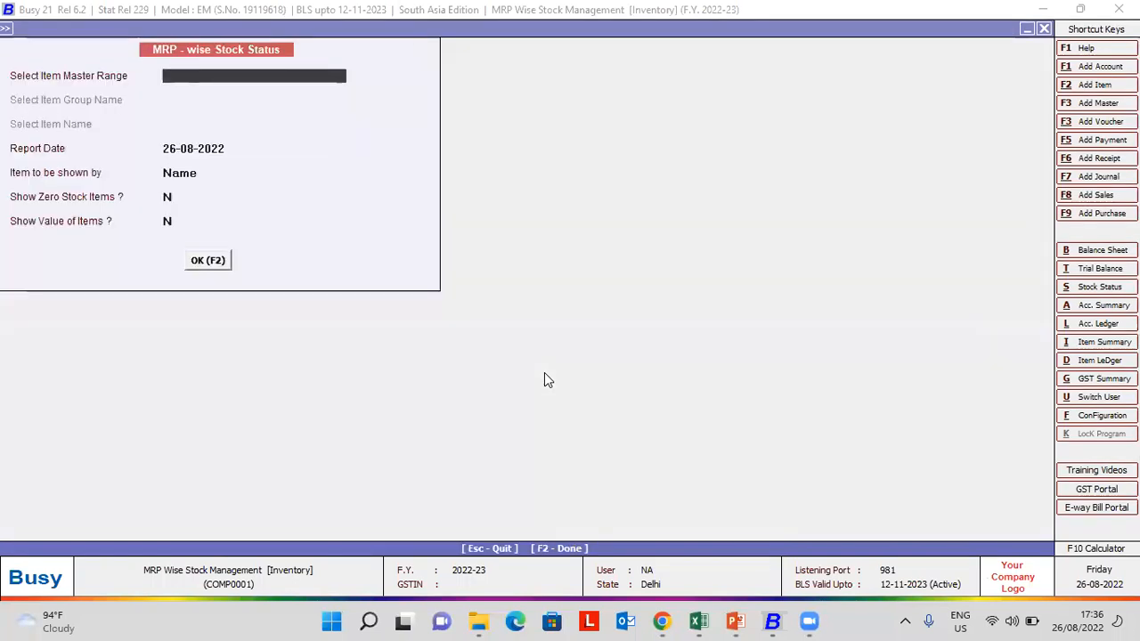
Generate the detailed MRP Closing Stock report for all items from 01-04-2022 to 26-08-2022, picking Moved/Closing Bal. masters.
{"action": "key", "text": "Down"}
{"action": "key", "text": "Return"}
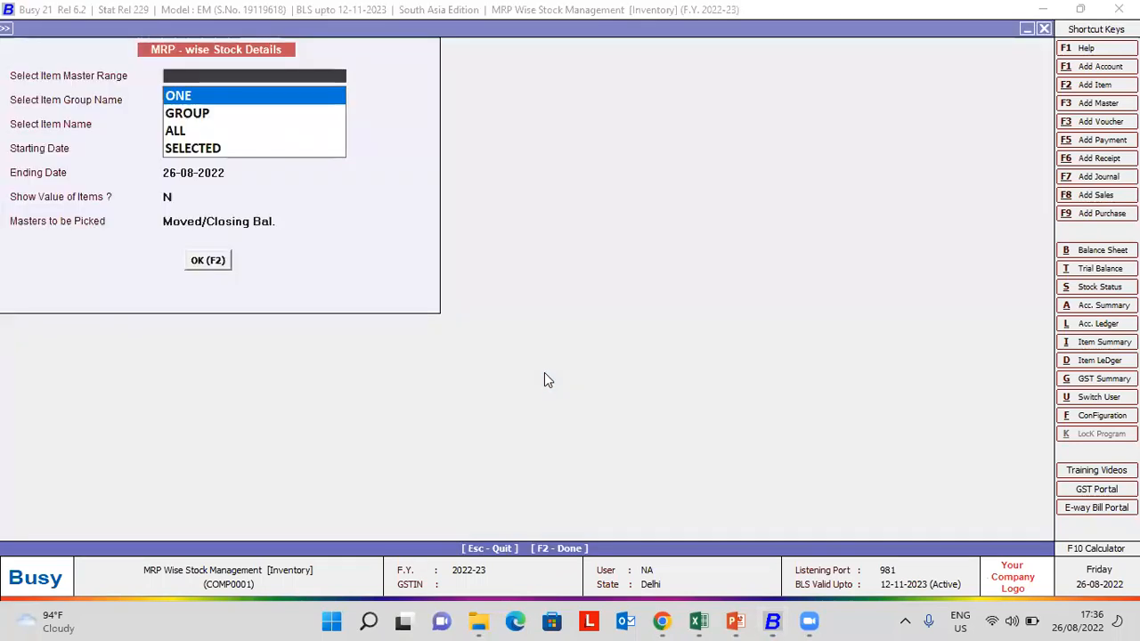
{"action": "key", "text": "Return"}
{"action": "key", "text": "Return"}
{"action": "key", "text": "Return"}
{"action": "key", "text": "Return"}
{"action": "key", "text": "Return"}
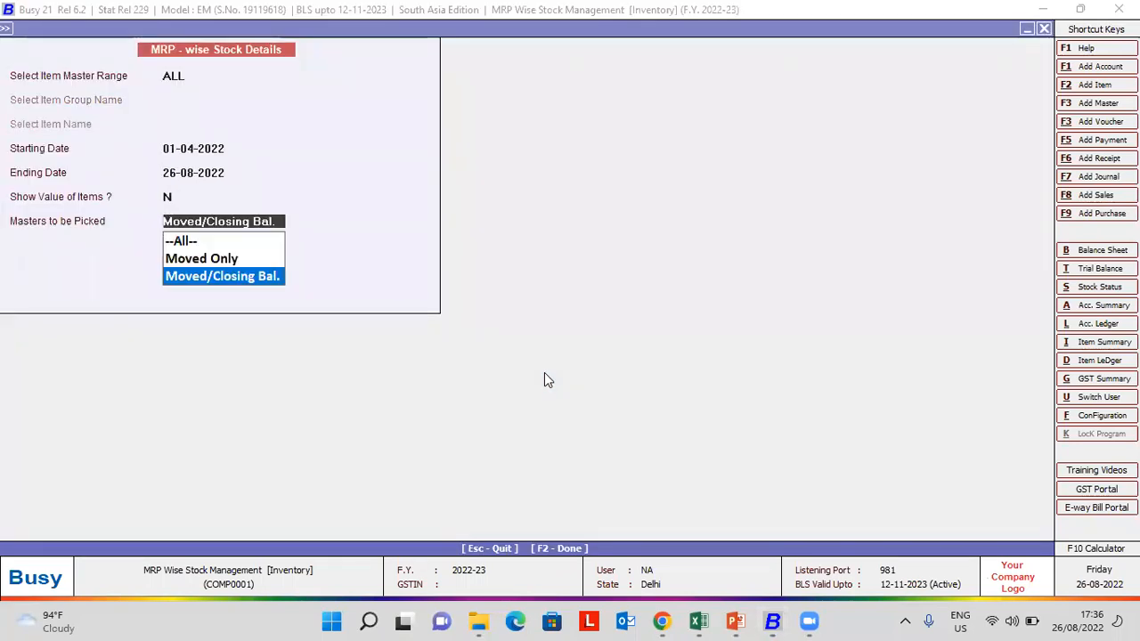
{"action": "key", "text": "F2"}
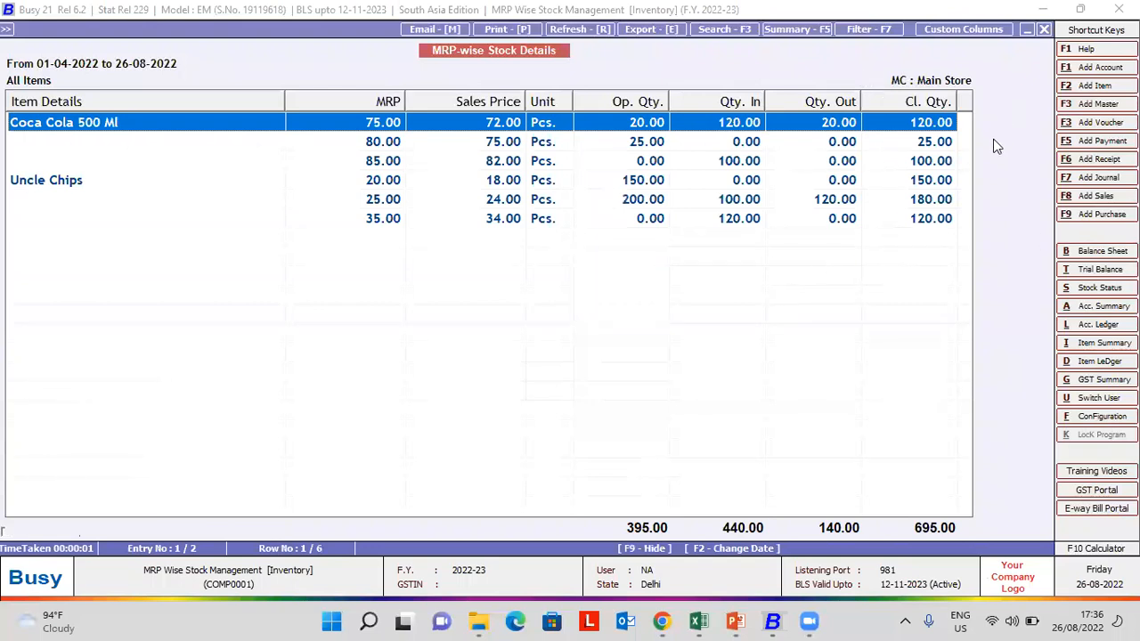
Narrow the Item Details, MRP and Sales Price columns, review the MRP-wise stock details, and close the report.
{"action": "left_click_drag", "start_coordinate": [284, 98], "coordinate": [155, 101]}
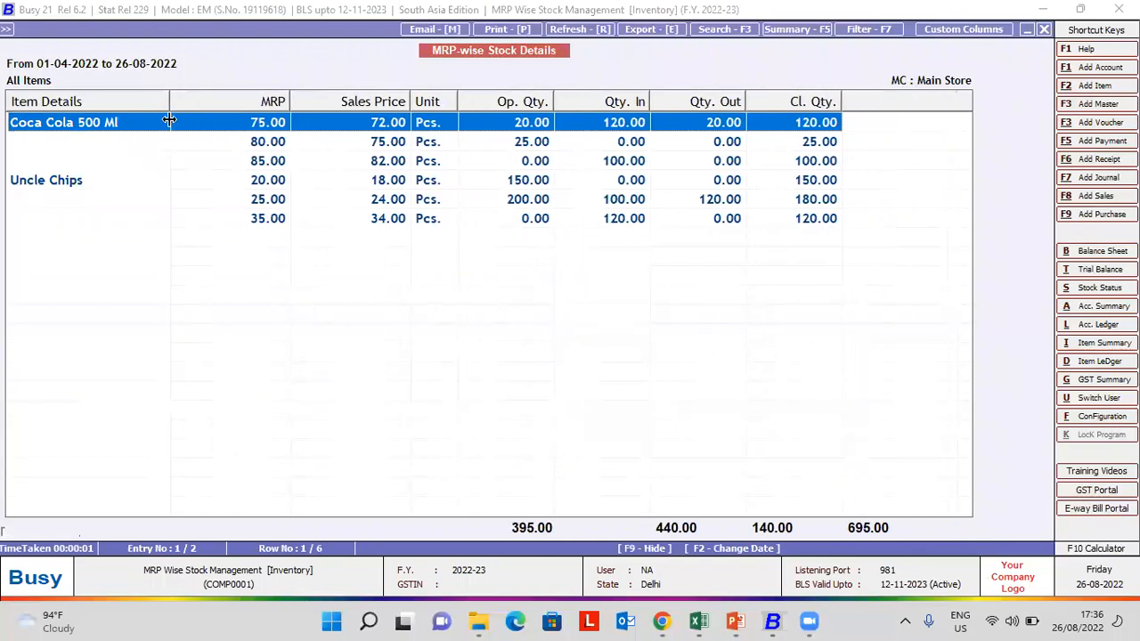
{"action": "left_click_drag", "start_coordinate": [269, 103], "coordinate": [212, 101]}
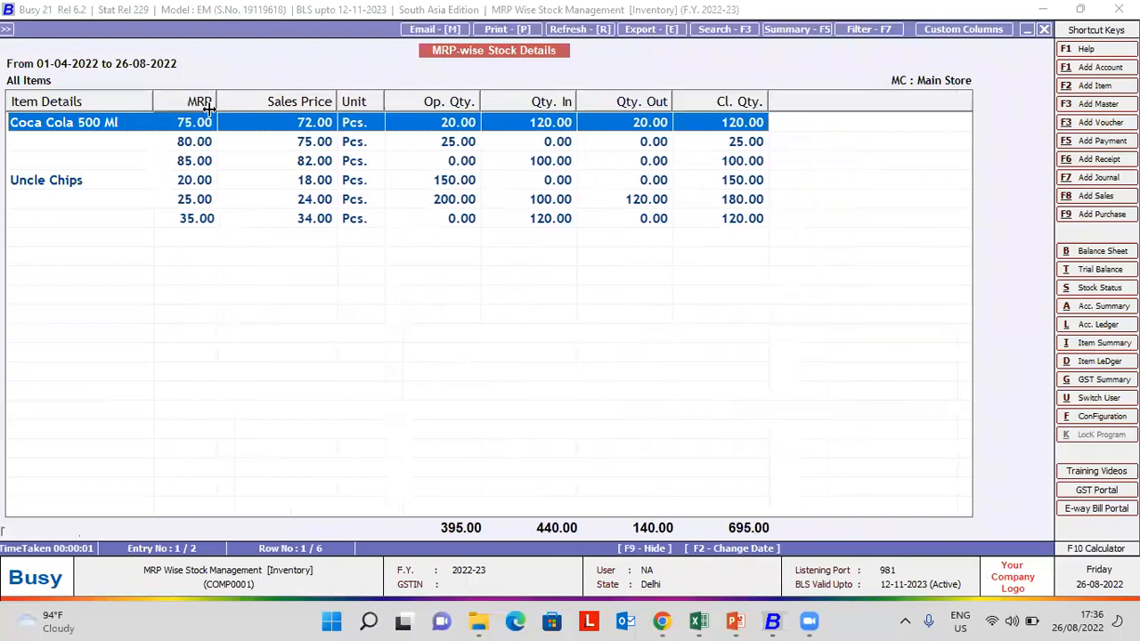
{"action": "left_click_drag", "start_coordinate": [332, 98], "coordinate": [287, 100]}
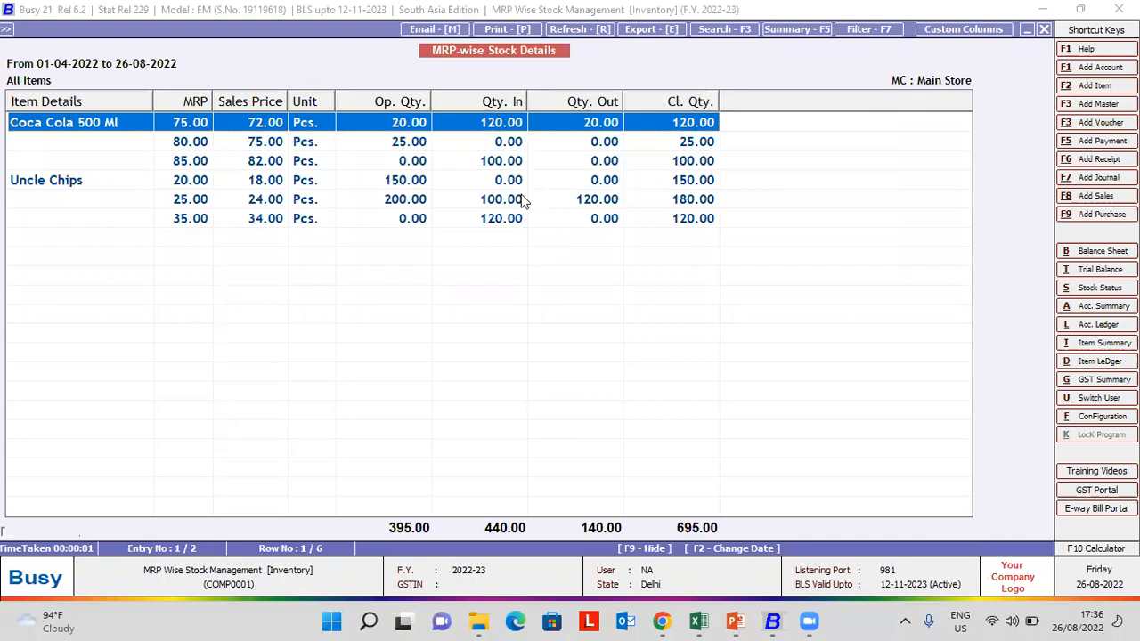
{"action": "key", "text": "Escape"}
{"action": "key", "text": "Escape"}
{"action": "key", "text": "Escape"}
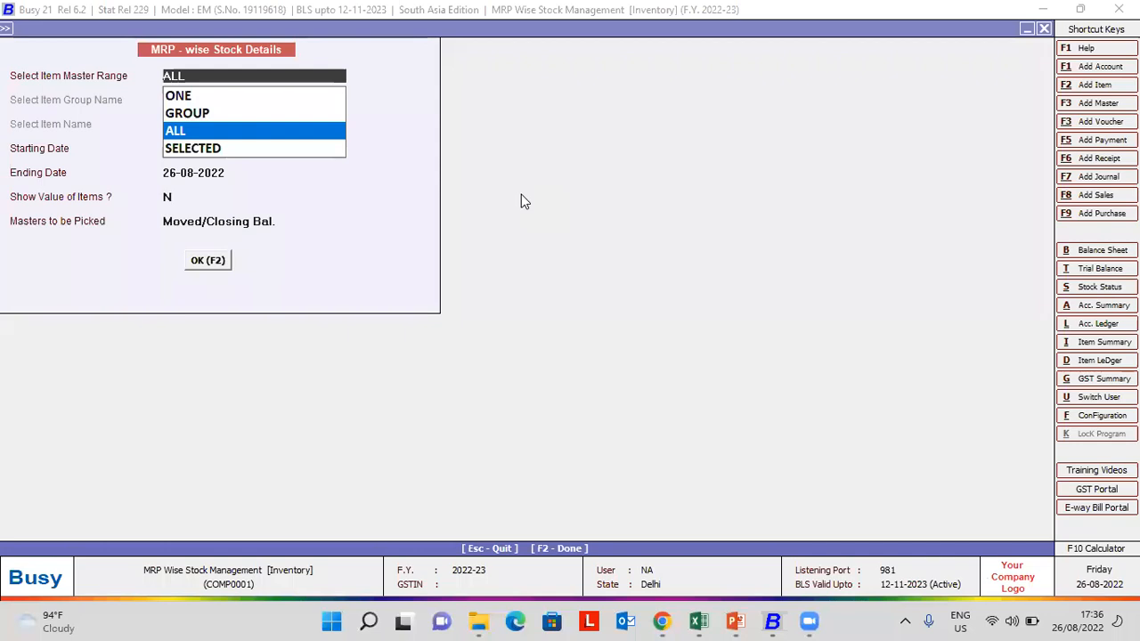
{"action": "key", "text": "Escape"}
View the MRP Opening Stock report for all items as on 01-04-2022, then close it.
{"action": "key", "text": "Down"}
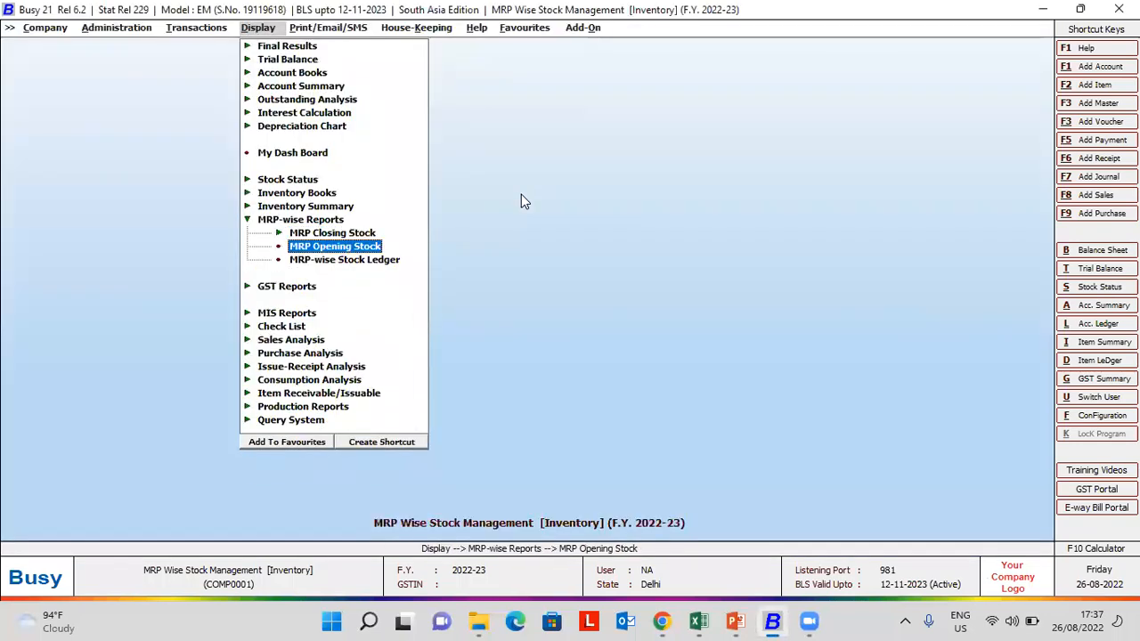
{"action": "key", "text": "Return"}
{"action": "key", "text": "Return"}
{"action": "key", "text": "Return"}
{"action": "key", "text": "Return"}
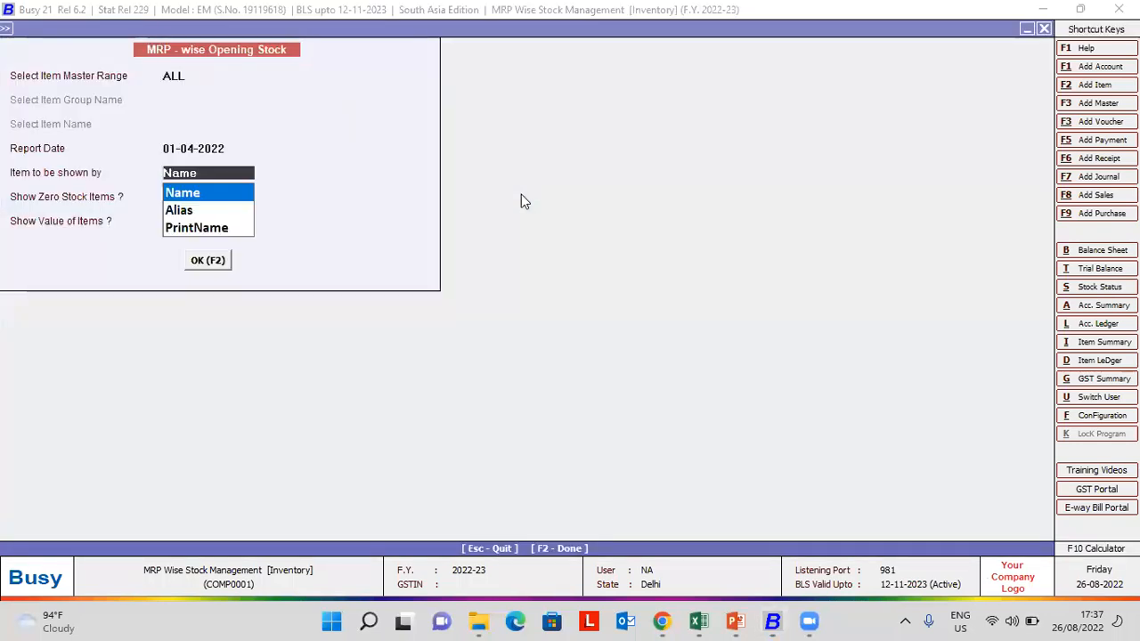
{"action": "key", "text": "F2"}
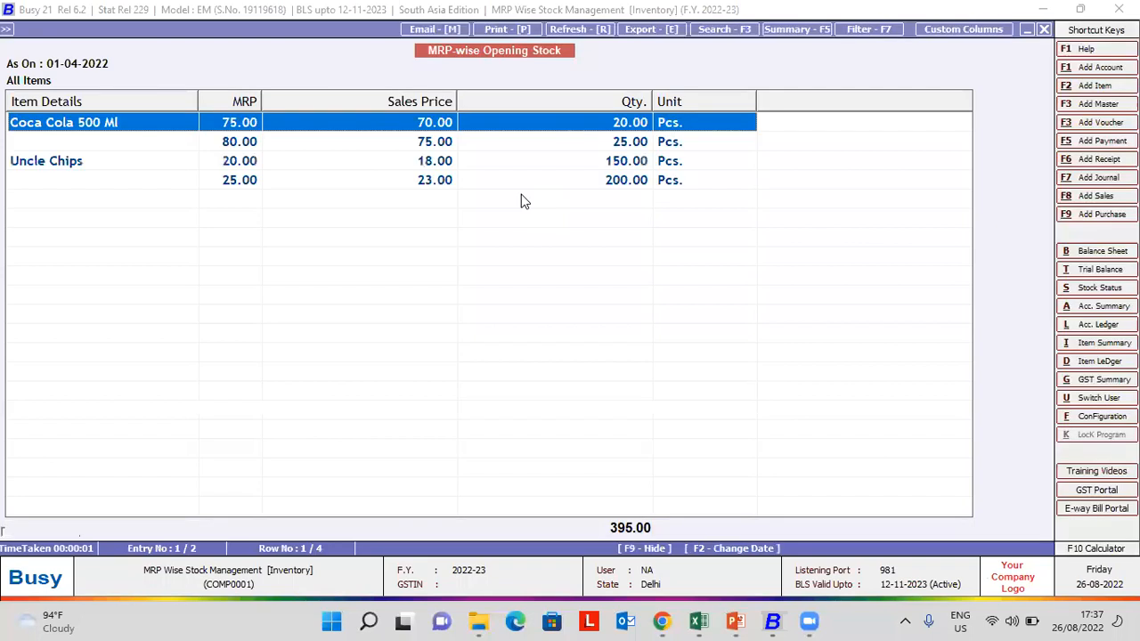
{"action": "key", "text": "Escape"}
{"action": "key", "text": "Escape"}
{"action": "key", "text": "Escape"}
{"action": "key", "text": "Down"}
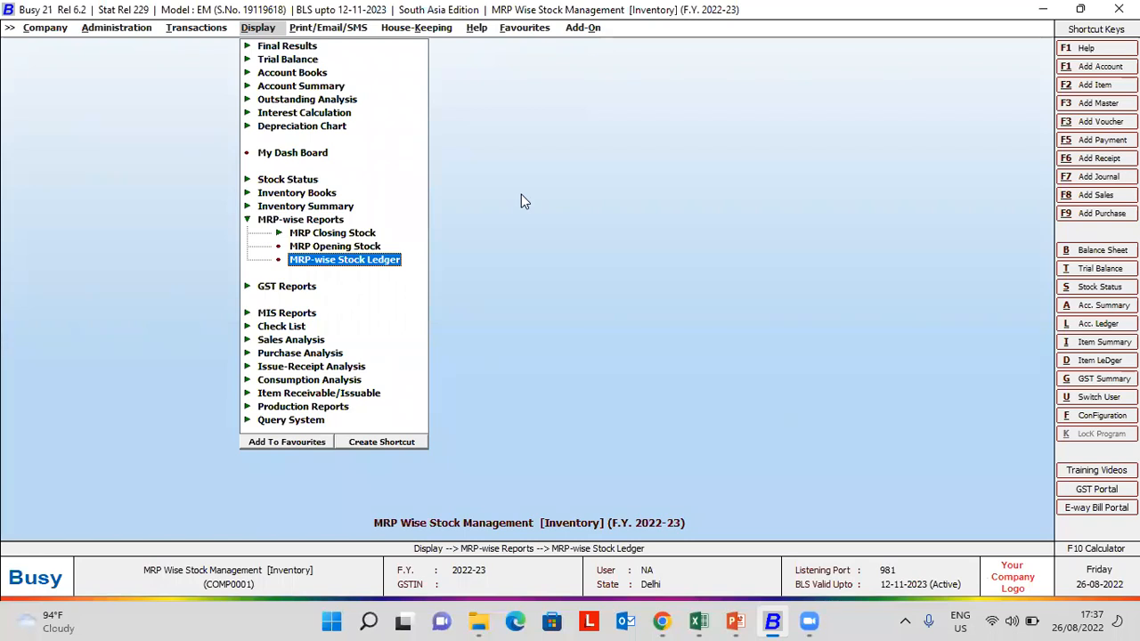
Open the MRP-wise stock details import from Excel, review its field mapping and file settings, and quit without importing.
{"action": "key", "text": "Left"}
{"action": "key", "text": "Left"}
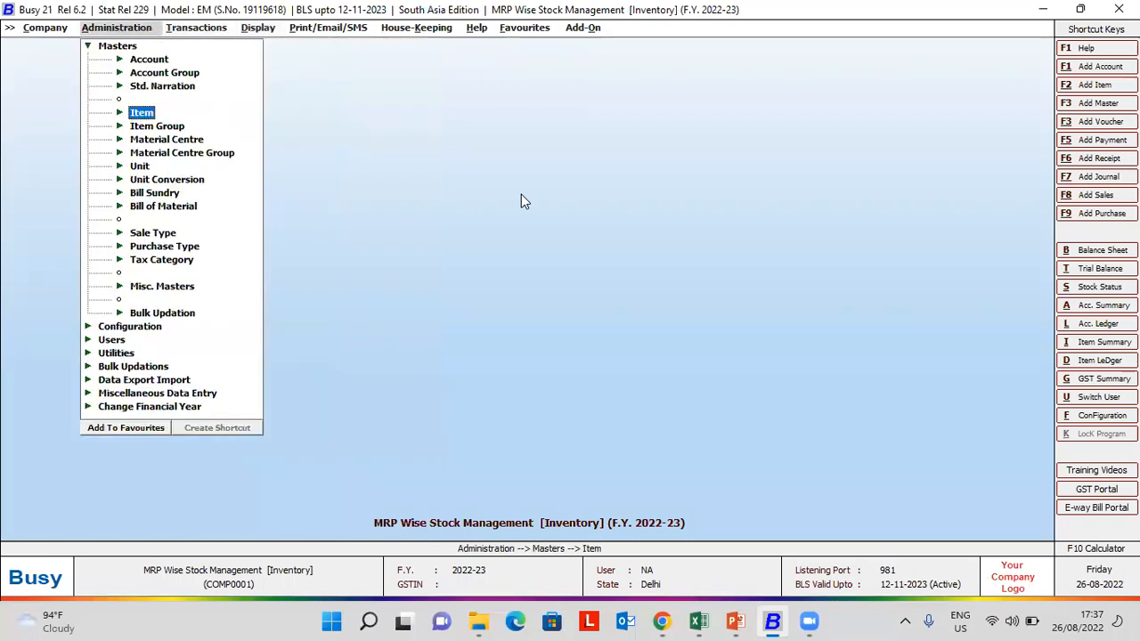
{"action": "key", "text": "Left"}
{"action": "key", "text": "Escape"}
{"action": "key", "text": "Down"}
{"action": "key", "text": "Down"}
{"action": "key", "text": "Down"}
{"action": "key", "text": "Down"}
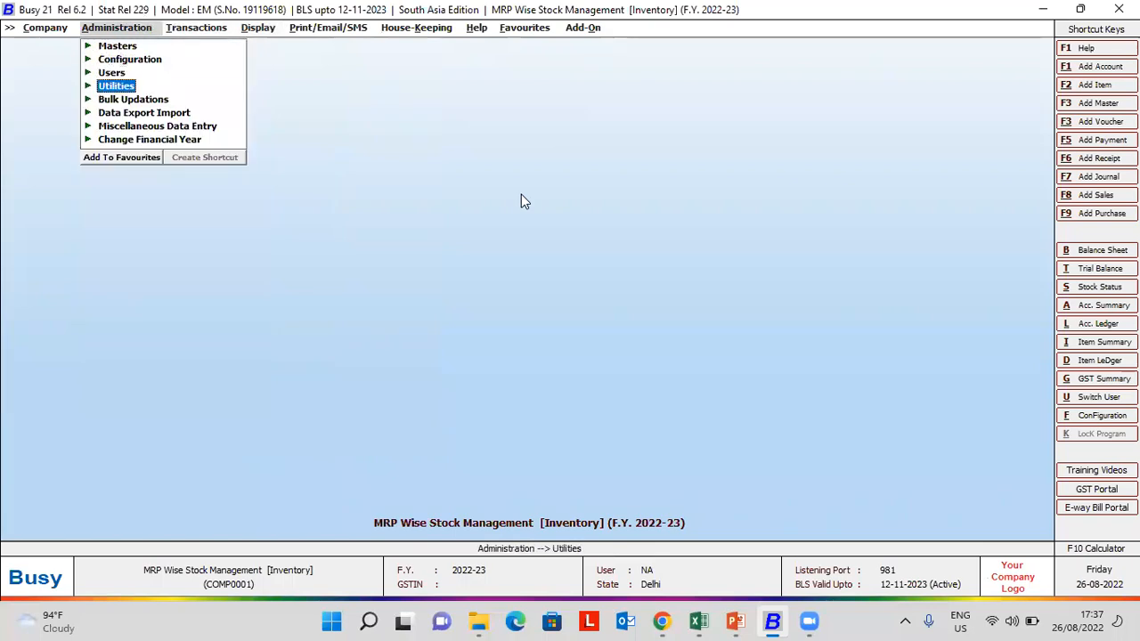
{"action": "key", "text": "Down"}
{"action": "key", "text": "Down"}
{"action": "key", "text": "Right"}
{"action": "key", "text": "Down"}
{"action": "key", "text": "Down"}
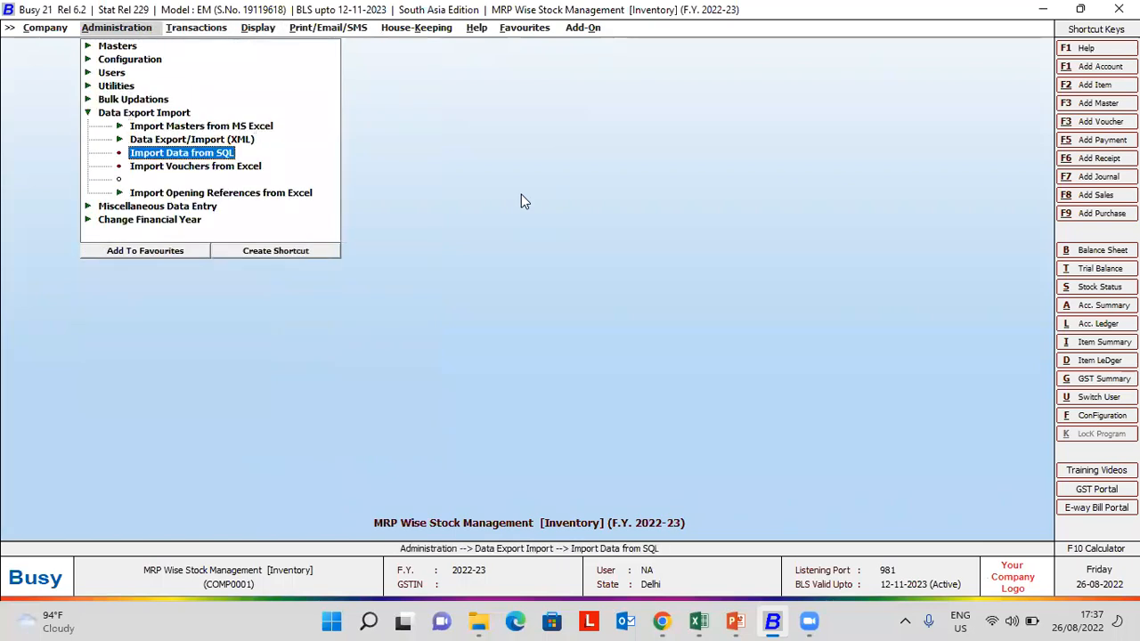
{"action": "key", "text": "Up"}
{"action": "key", "text": "Down"}
{"action": "key", "text": "Down"}
{"action": "key", "text": "Down"}
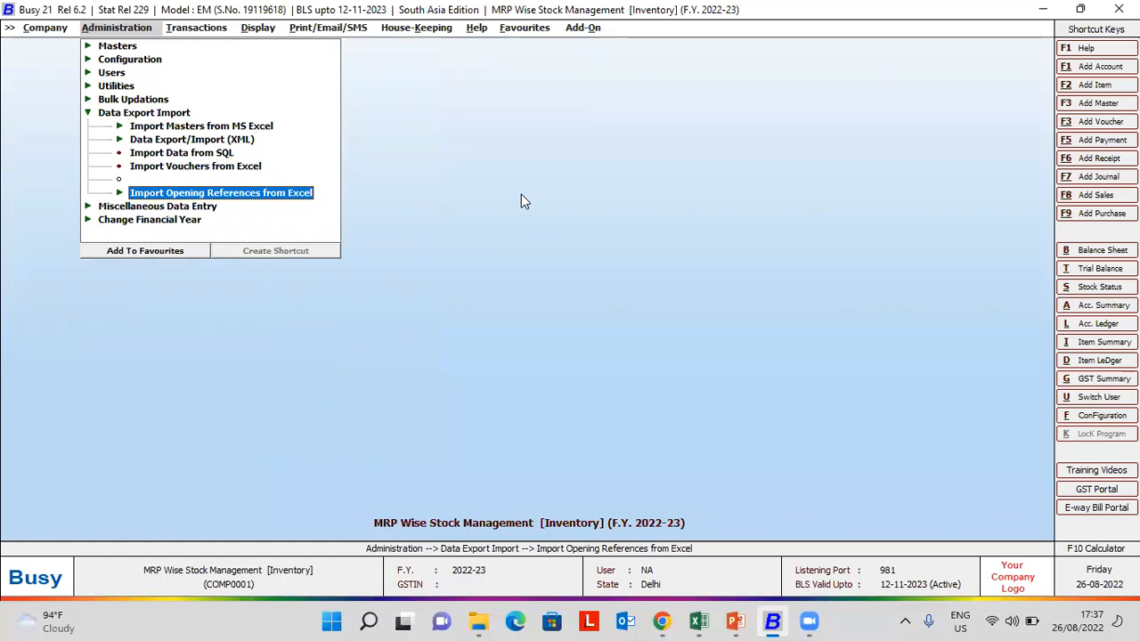
{"action": "key", "text": "Right"}
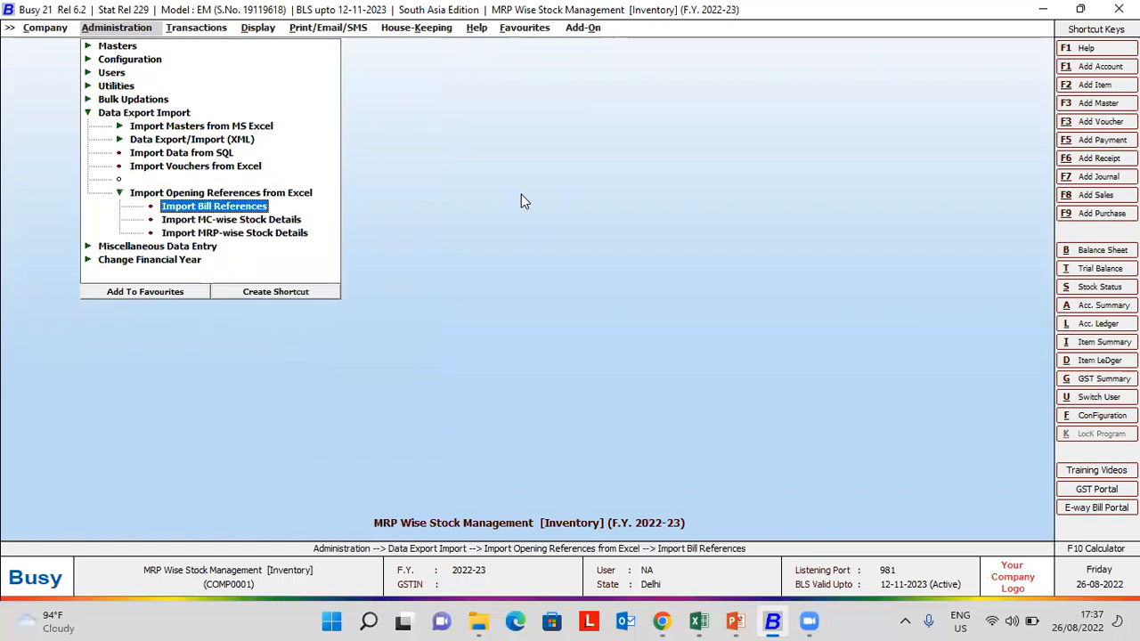
{"action": "key", "text": "Down"}
{"action": "key", "text": "Down"}
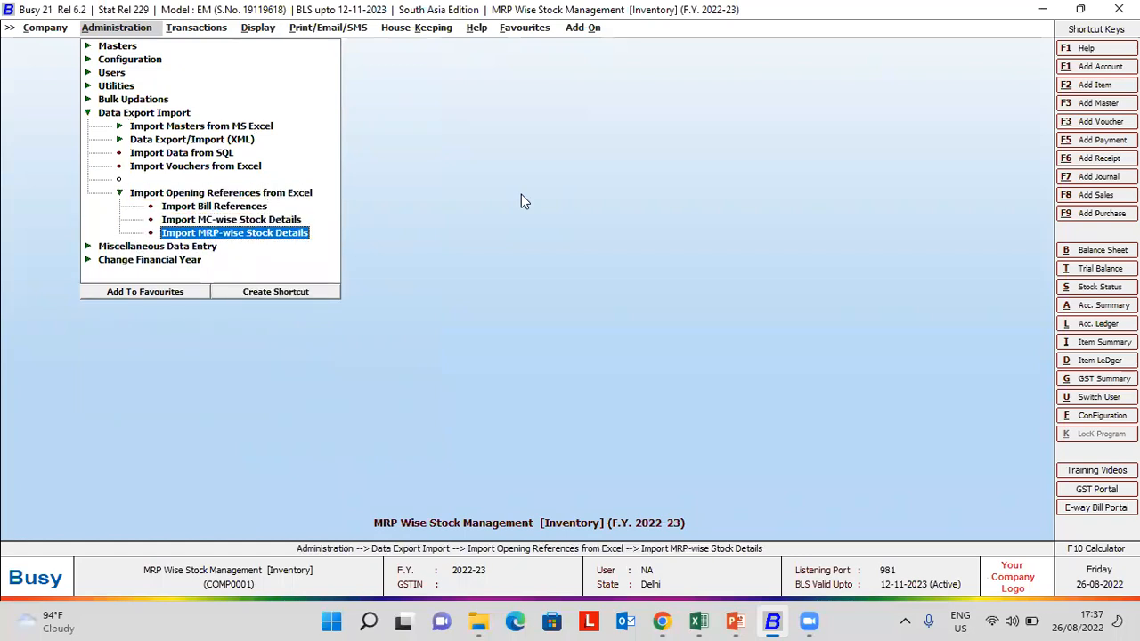
{"action": "key", "text": "Return"}
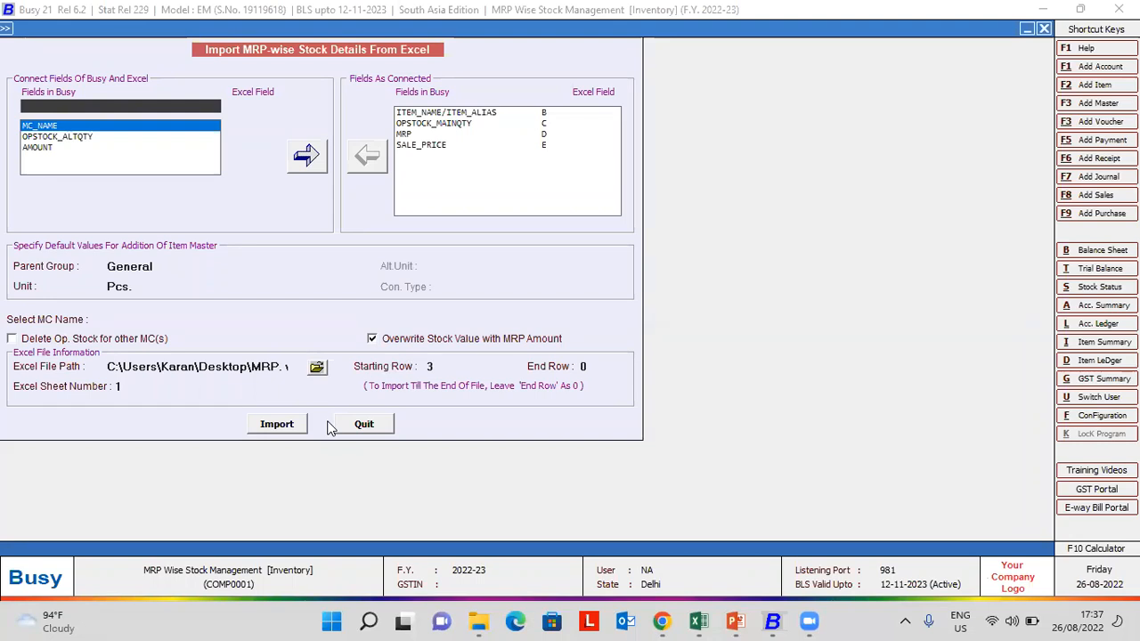
{"action": "key", "text": "Escape"}
{"action": "key", "text": "Escape"}
{"action": "key", "text": "Escape"}
{"action": "key", "text": "Escape"}
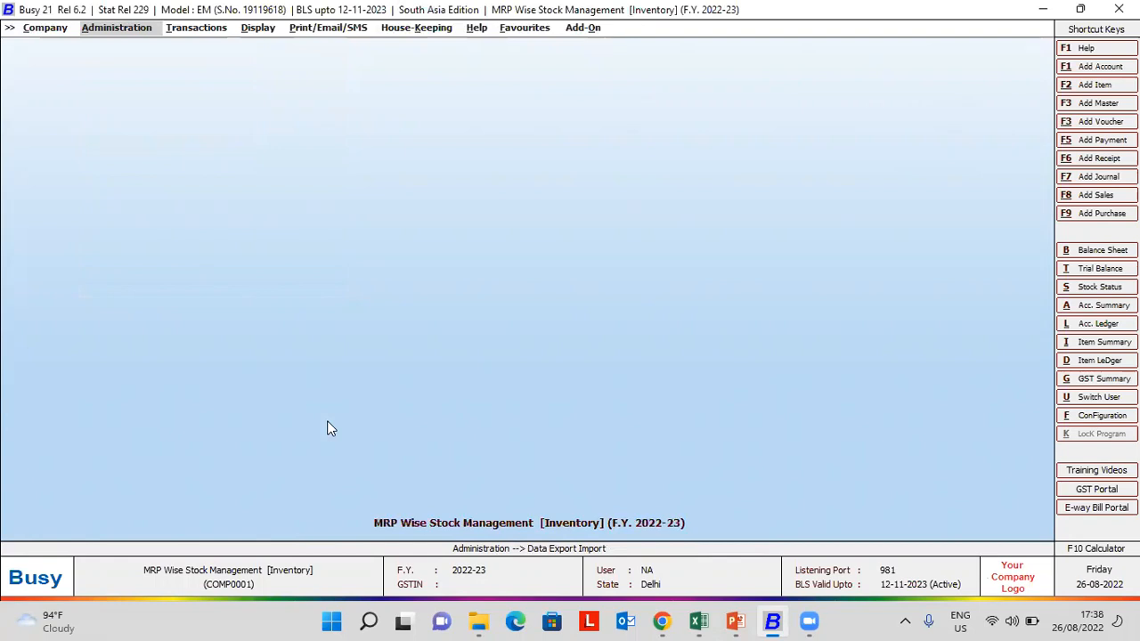
Switch to the MRP. wise Stock Management presentation in PowerPoint and go back to the Implementation Steps in BUSY slide.
{"action": "left_click", "coordinate": [598, 617]}
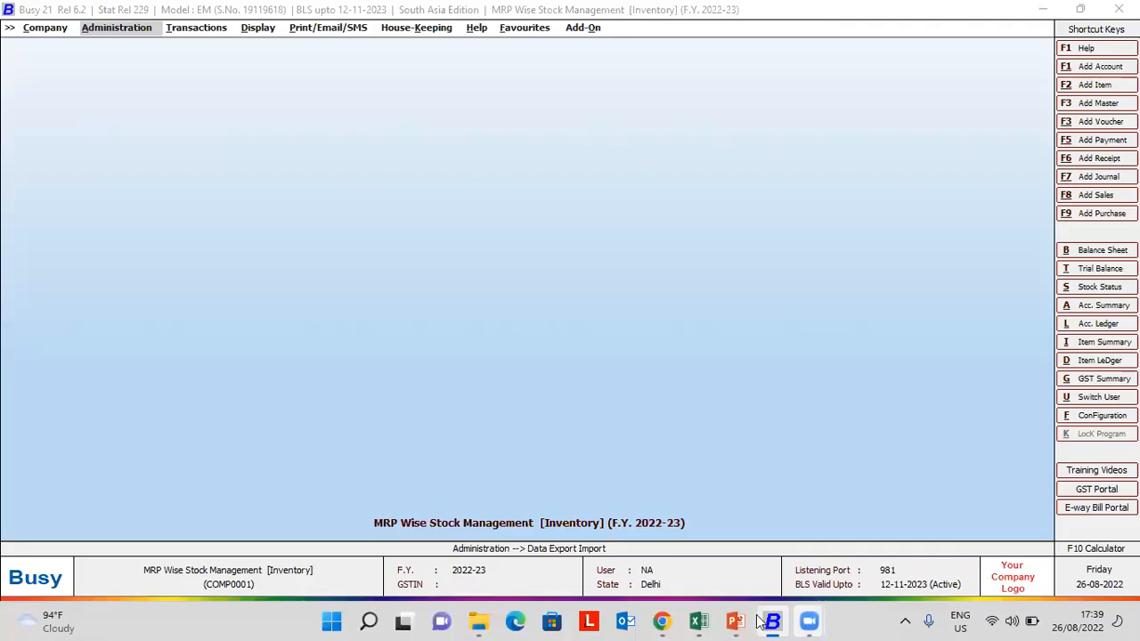
{"action": "left_click", "coordinate": [732, 619]}
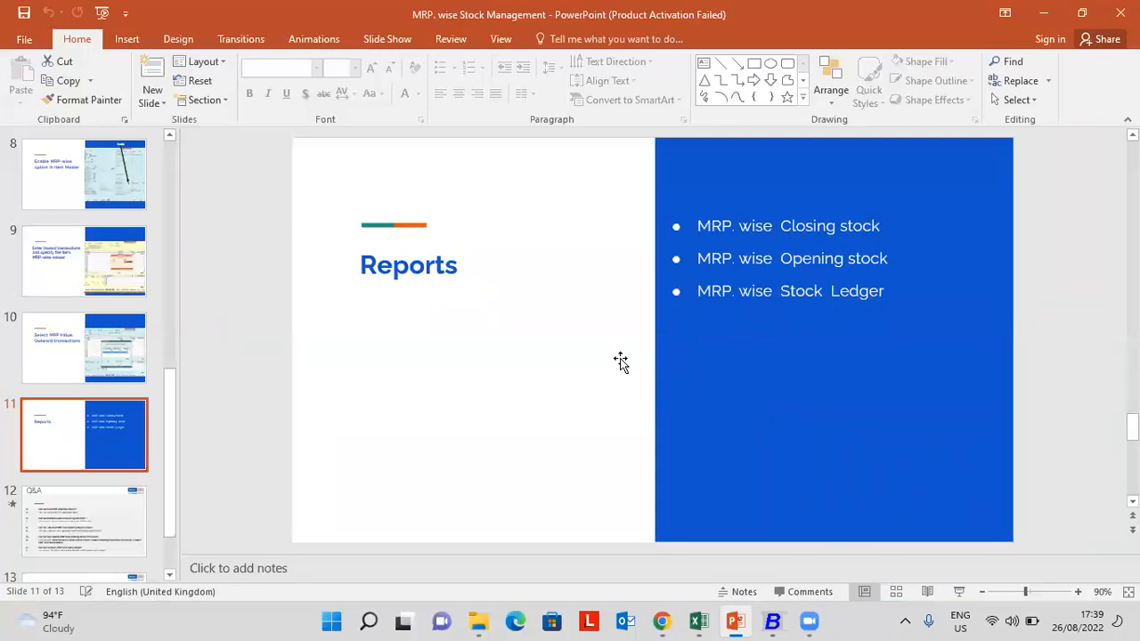
{"action": "scroll", "coordinate": [621, 361], "scroll_direction": "up", "scroll_amount": 4}
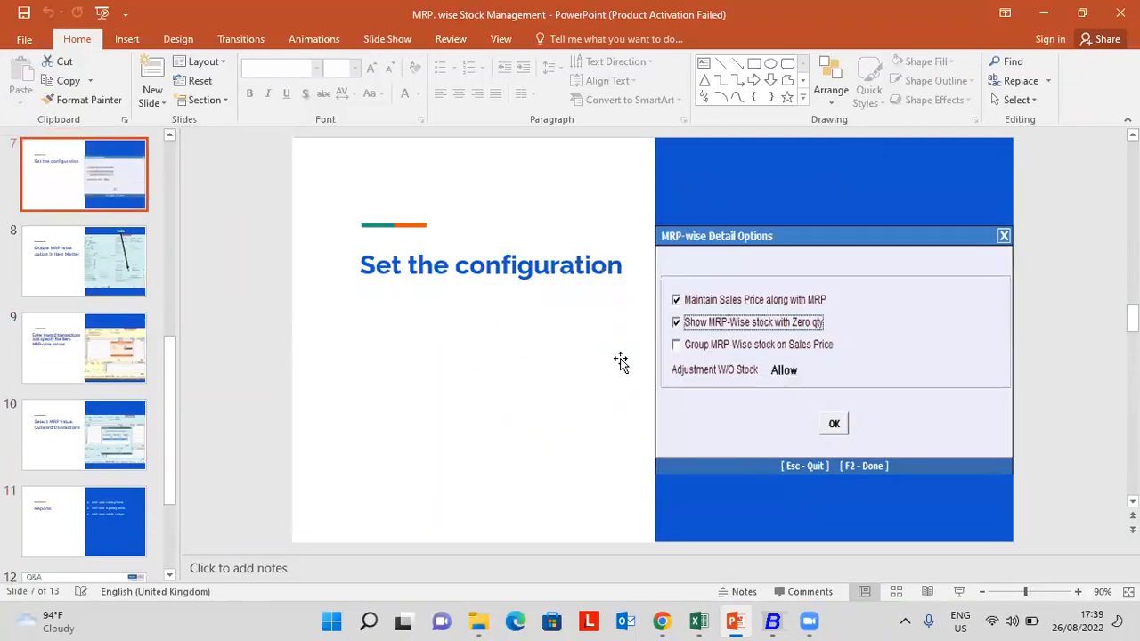
{"action": "scroll", "coordinate": [621, 361], "scroll_direction": "up", "scroll_amount": 2}
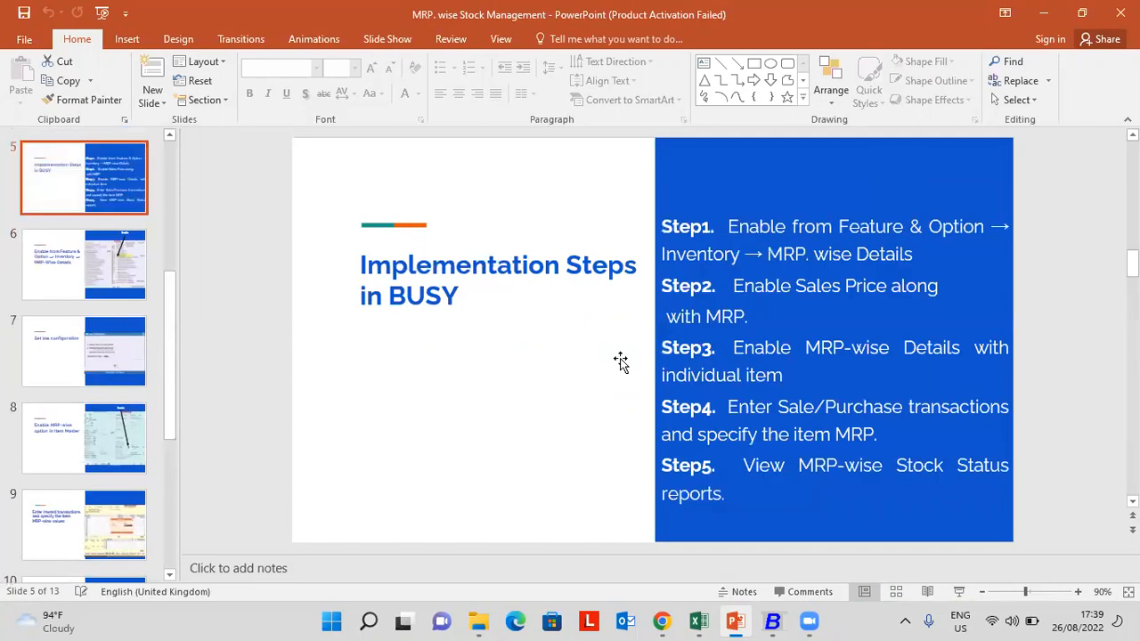
Review the slides from Example of MRP. through to Q&A, ending at the question on bulk uploading MRP-wise opening stock from Excel.
{"action": "scroll", "coordinate": [621, 361], "scroll_direction": "up", "scroll_amount": 2}
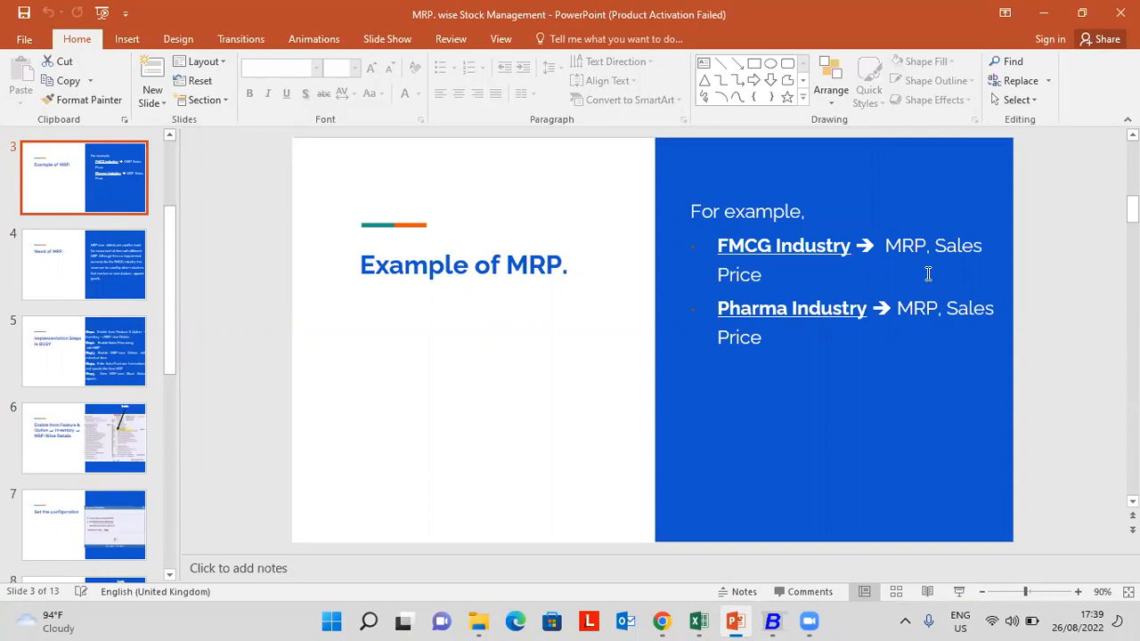
{"action": "left_click", "coordinate": [1077, 295]}
{"action": "scroll", "coordinate": [1077, 296], "scroll_direction": "down", "scroll_amount": 2}
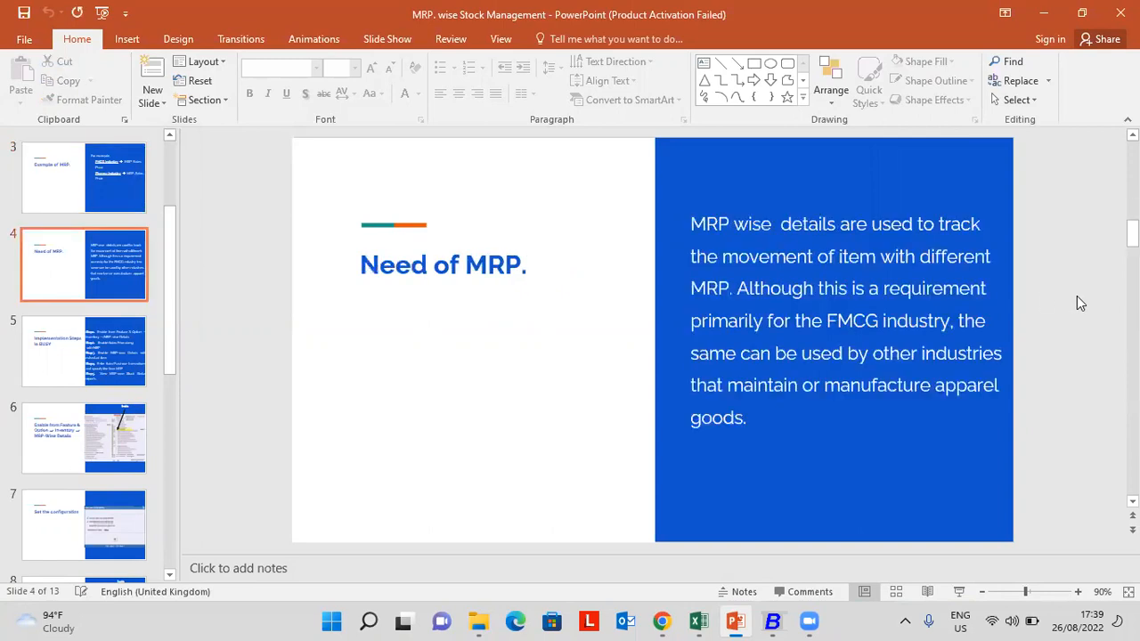
{"action": "scroll", "coordinate": [1076, 298], "scroll_direction": "down", "scroll_amount": 6}
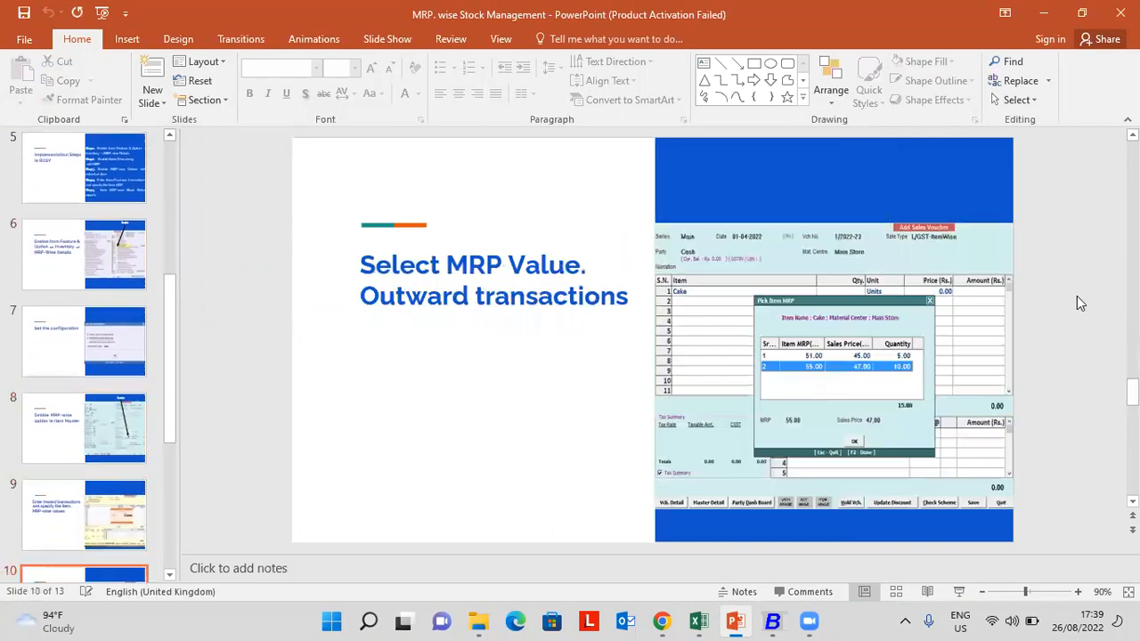
{"action": "scroll", "coordinate": [1077, 296], "scroll_direction": "down", "scroll_amount": 1}
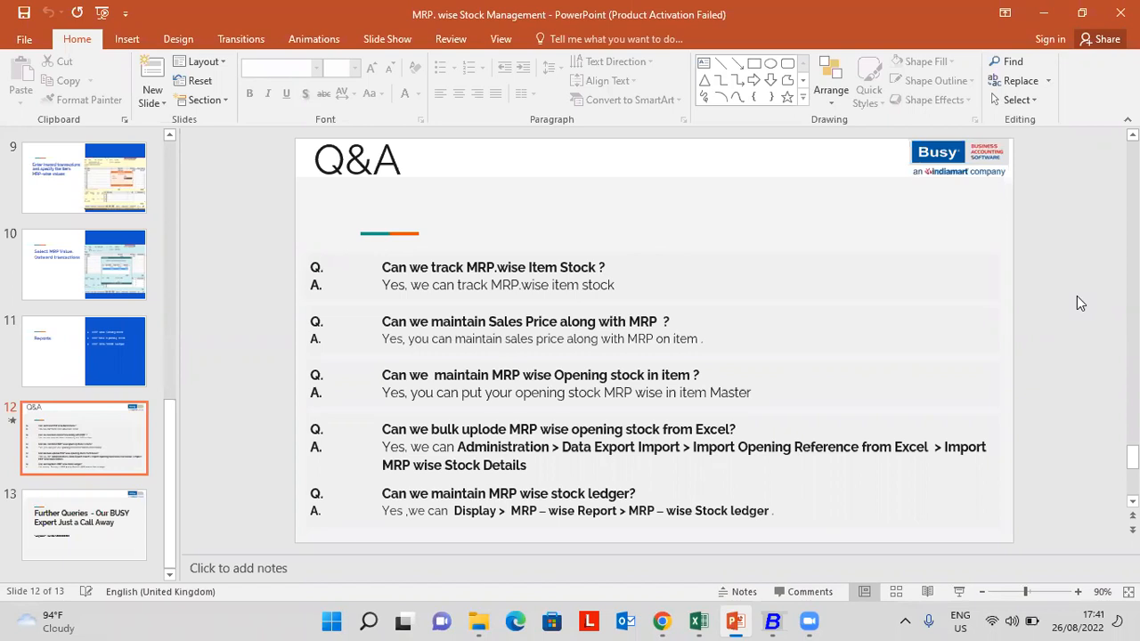
{"action": "left_click", "coordinate": [873, 438]}
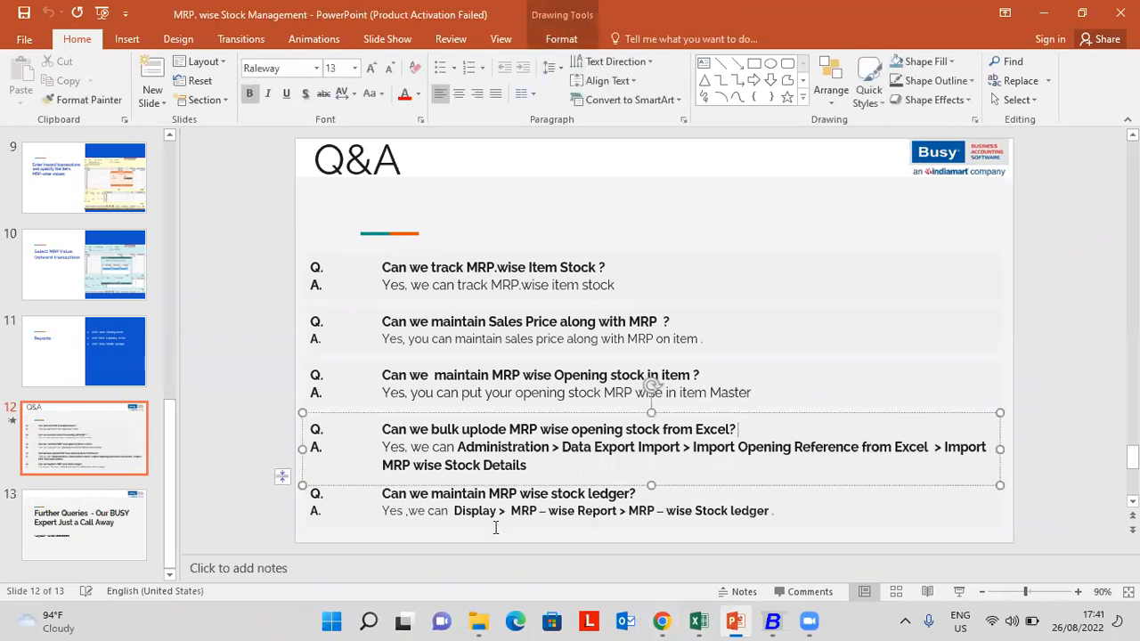
{"action": "left_click", "coordinate": [645, 613]}
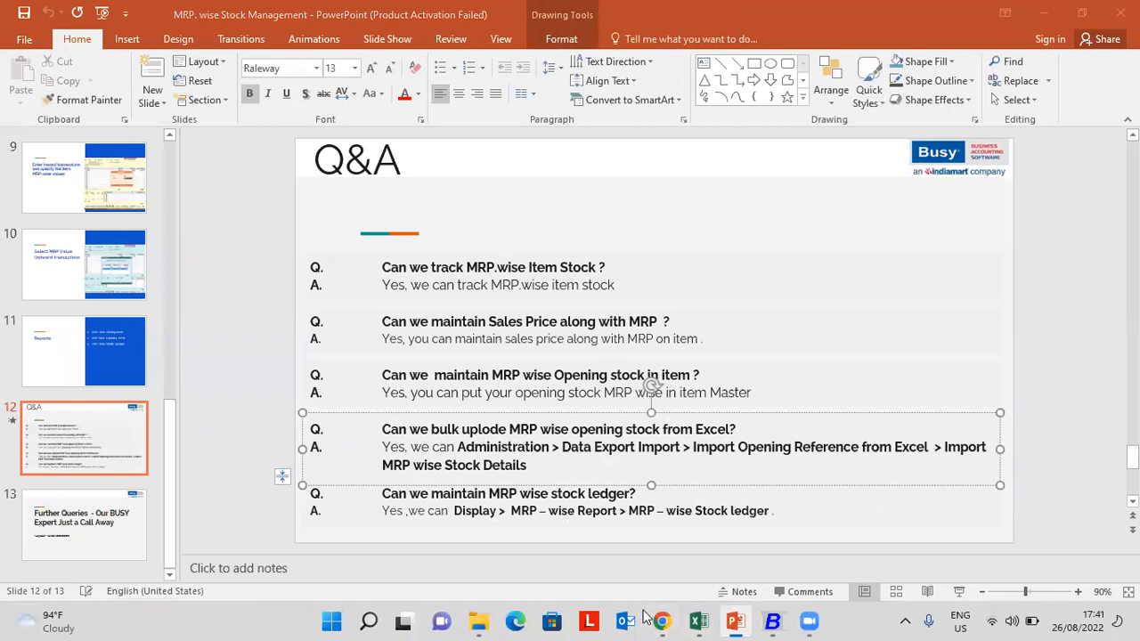